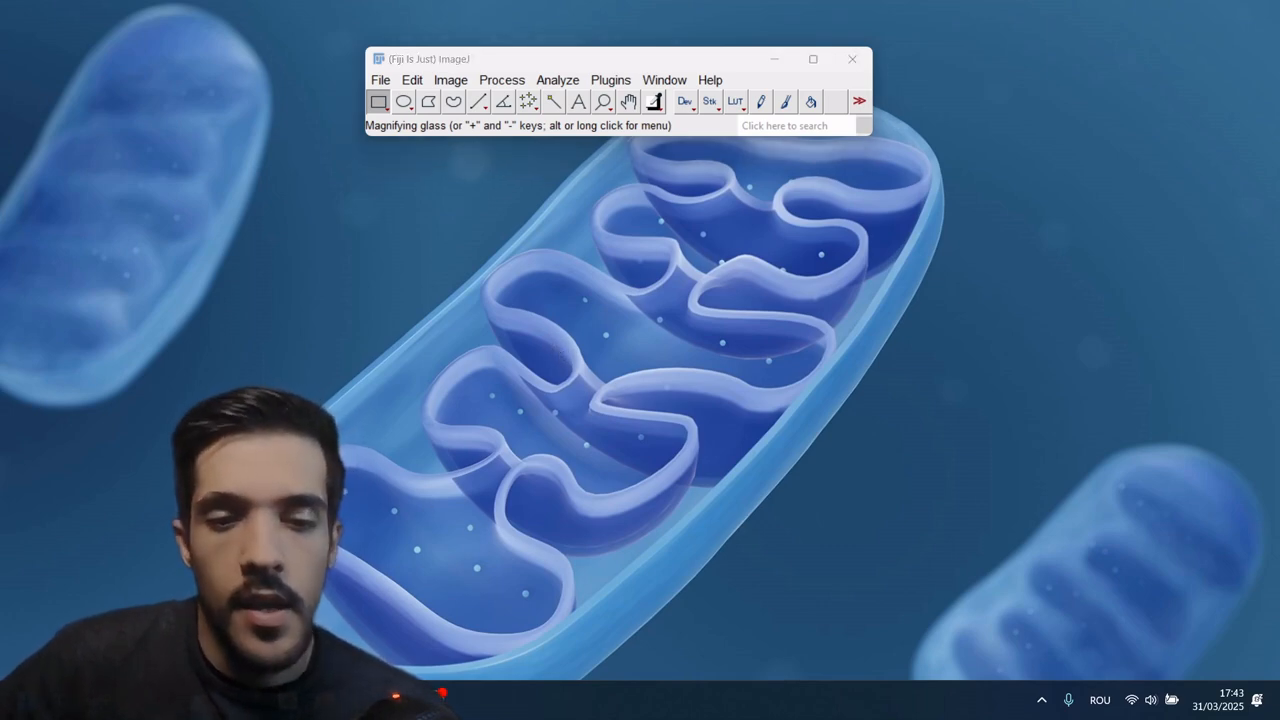
# Step: Open the file P1 - 9 - 02_data.csv from the individual folder inside 02 Csv Data
pyautogui.click(388, 700)
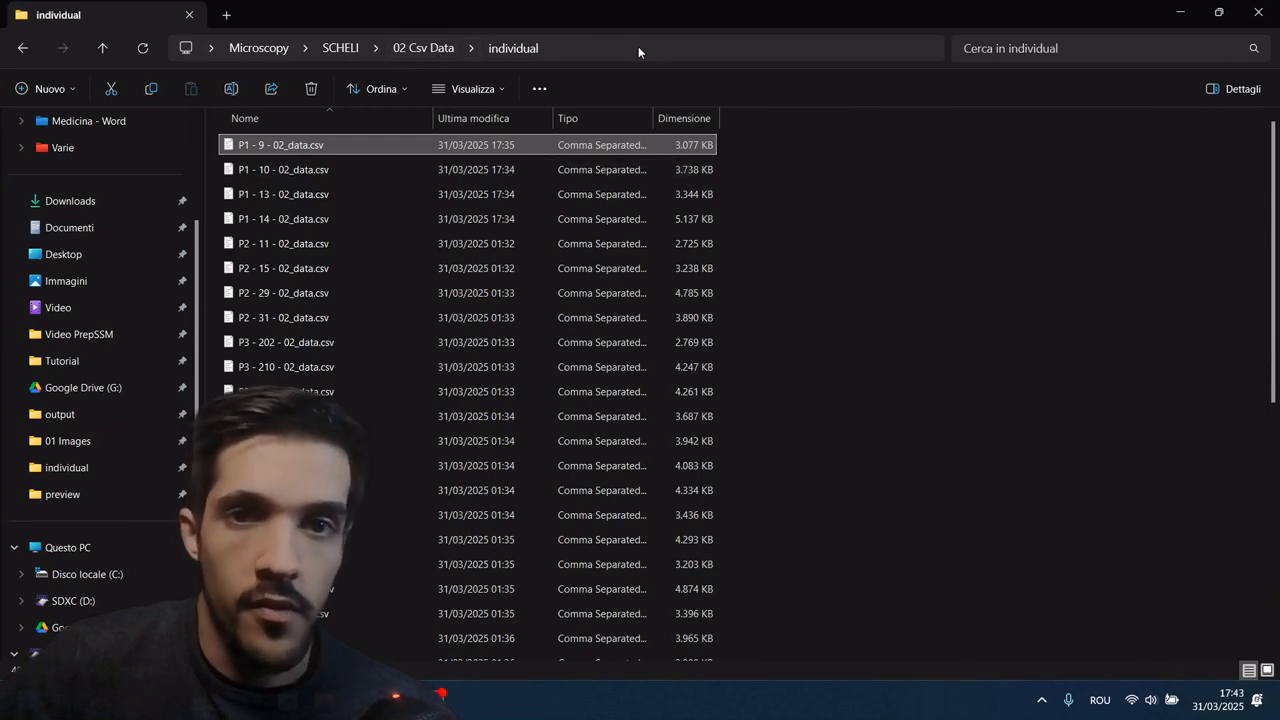
pyautogui.scroll(-10, 360, 209)
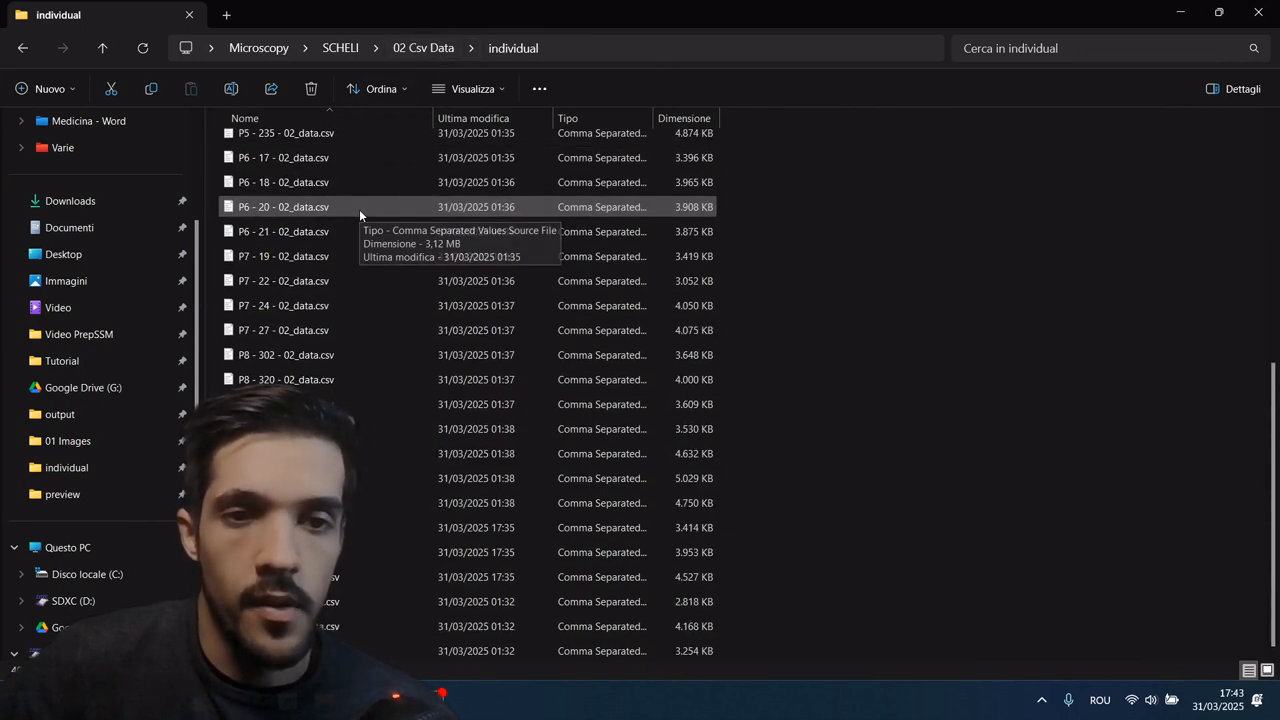
pyautogui.scroll(10, 356, 220)
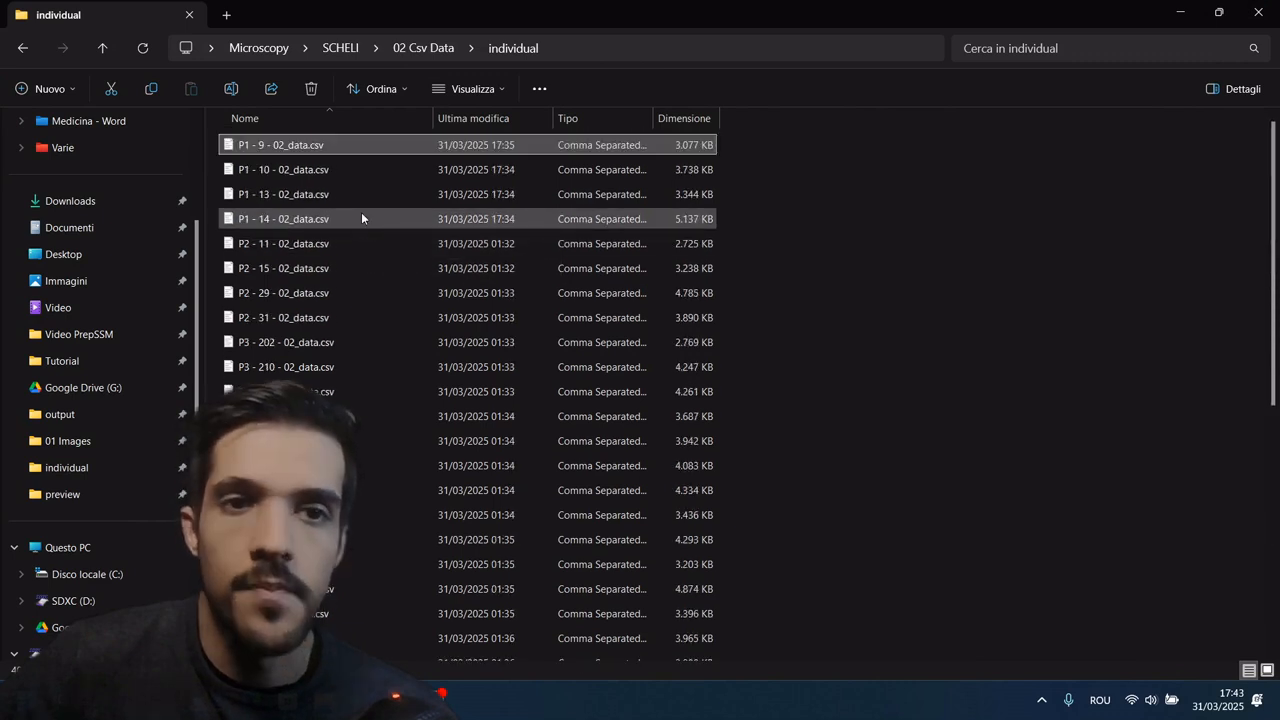
pyautogui.doubleClick(343, 149)
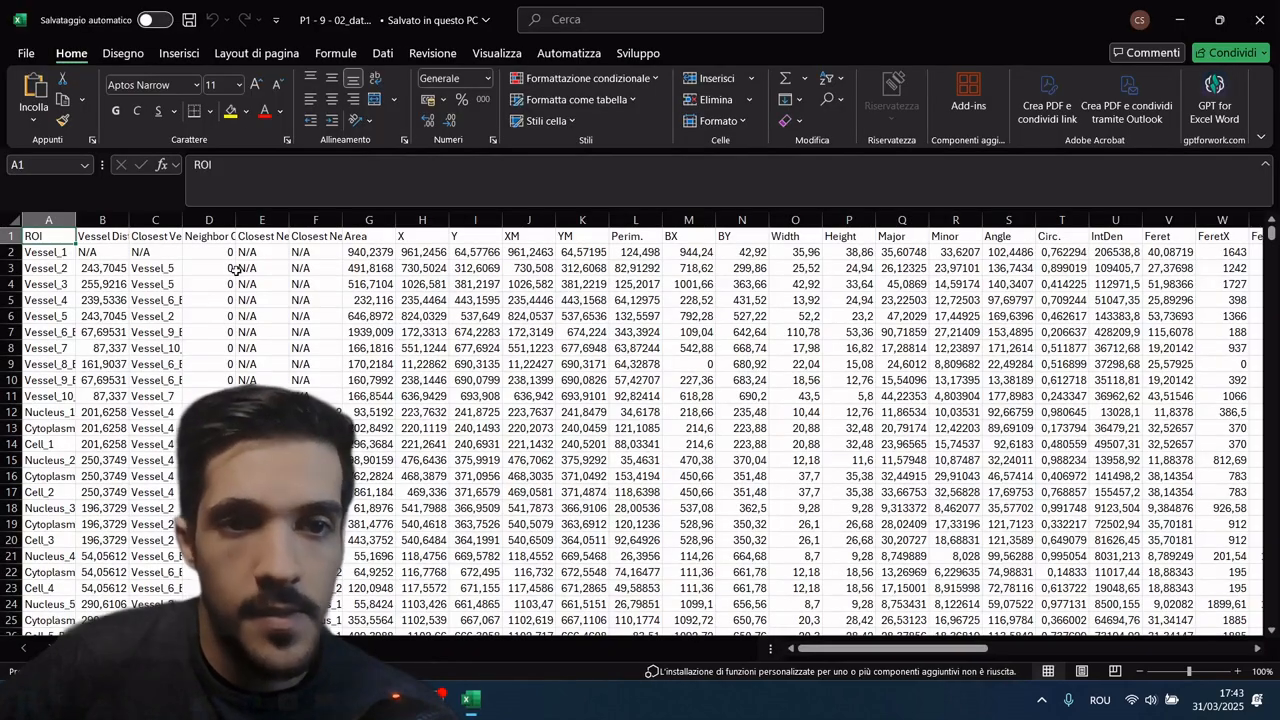
# Step: Widen the ROI column to show full names and examine the vessel entries, including the border vessels
pyautogui.moveTo(76, 220); pyautogui.dragTo(174, 220)
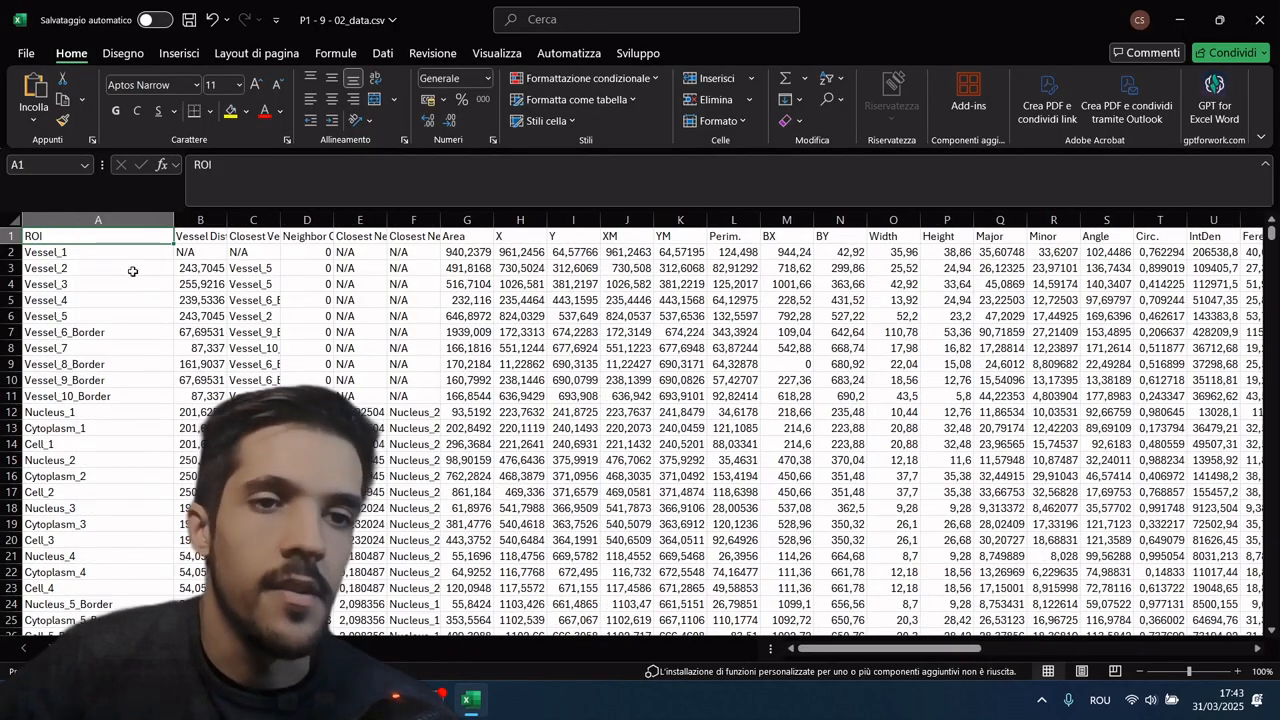
pyautogui.moveTo(100, 254); pyautogui.dragTo(107, 333)
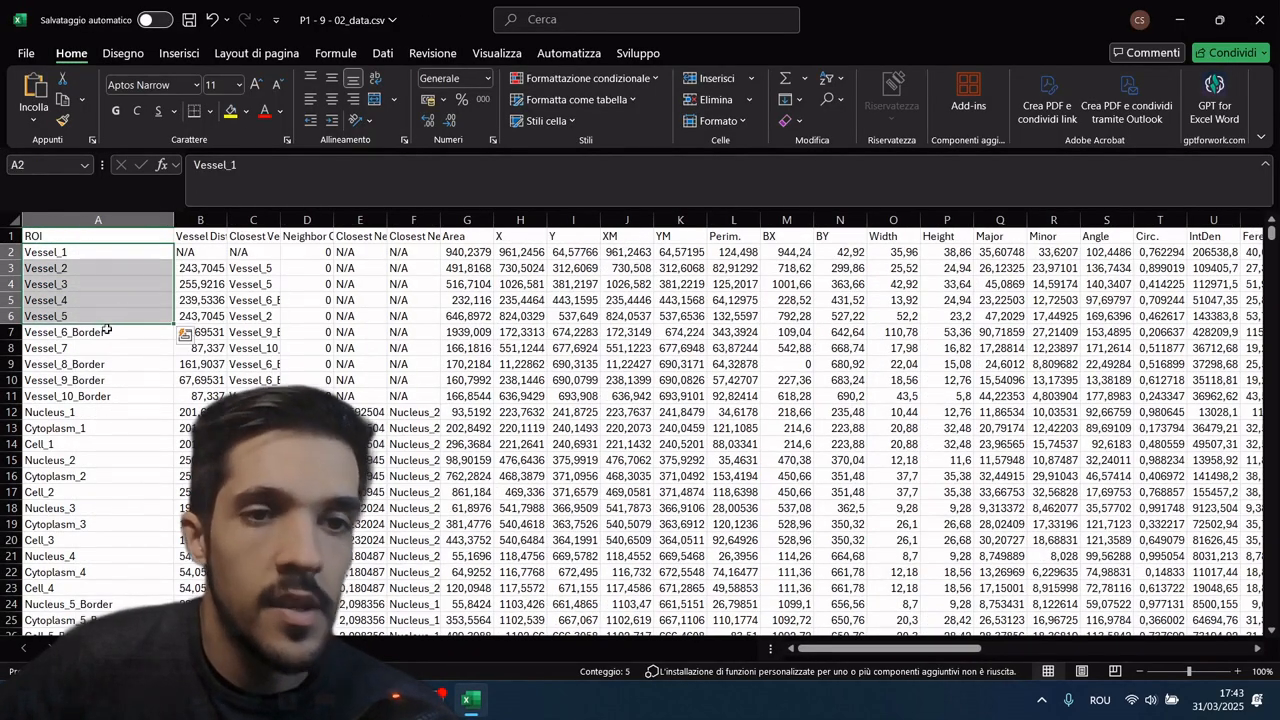
pyautogui.click(112, 336)
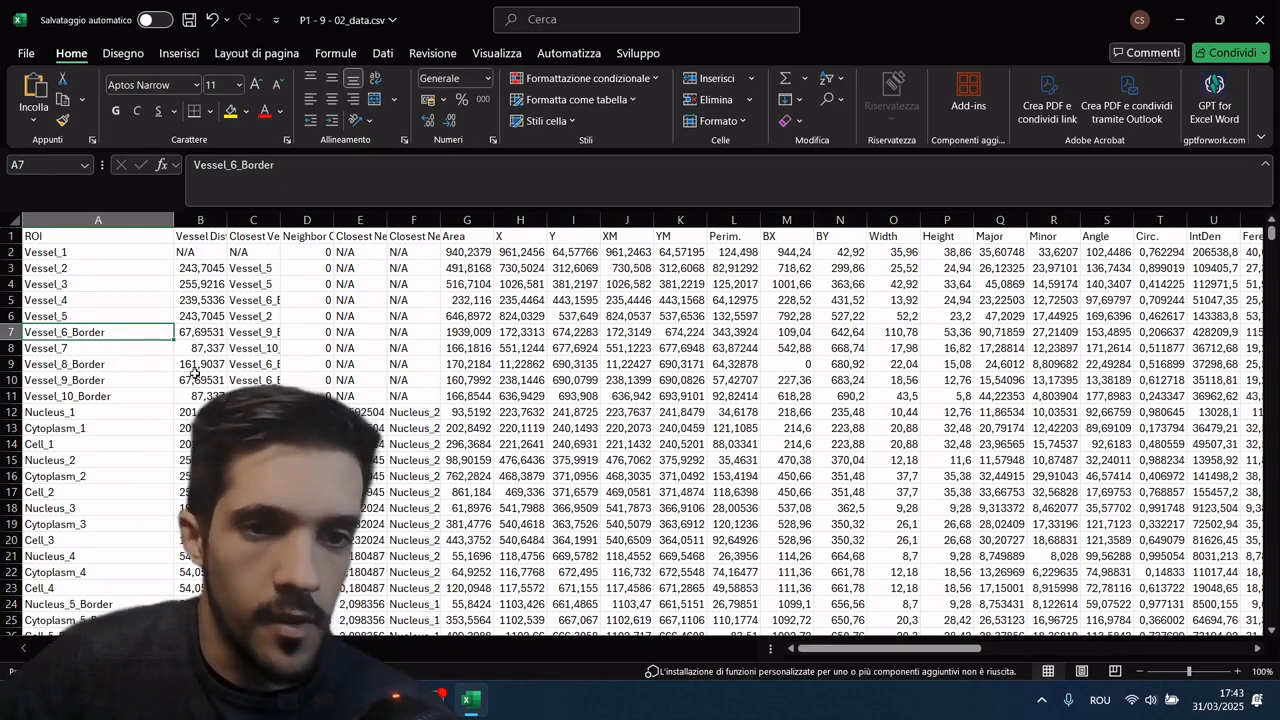
pyautogui.scroll(-1, 110, 364)
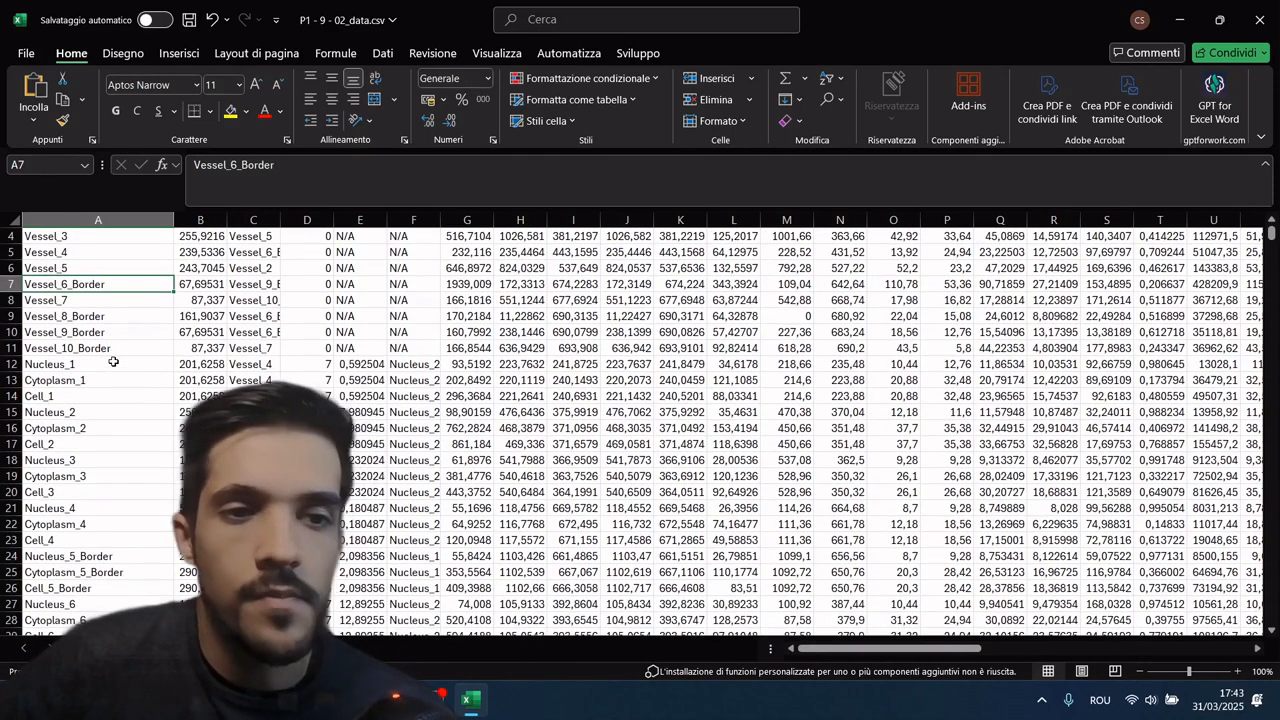
# Step: Examine the nucleus, cytoplasm and cell rows of objects 1, 2 and 5_Border in the ROI column
pyautogui.click(113, 366)
pyautogui.moveTo(114, 372); pyautogui.dragTo(109, 394)
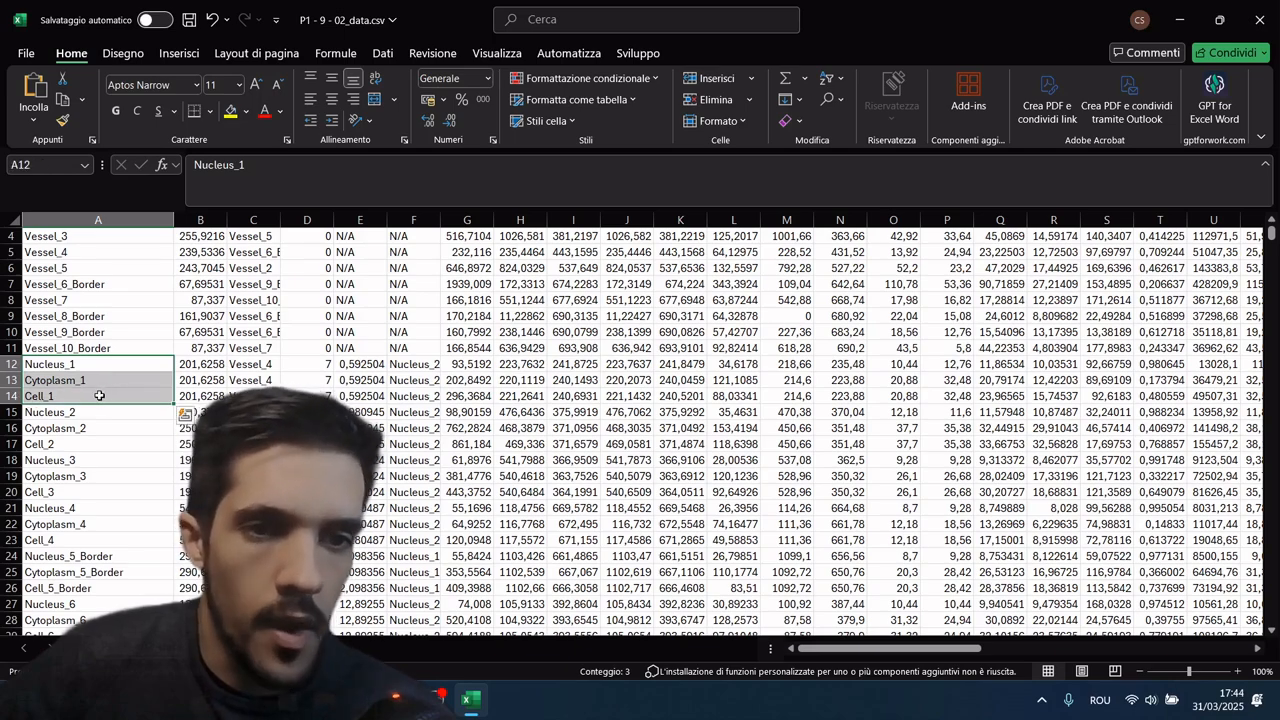
pyautogui.scroll(-2, 109, 342)
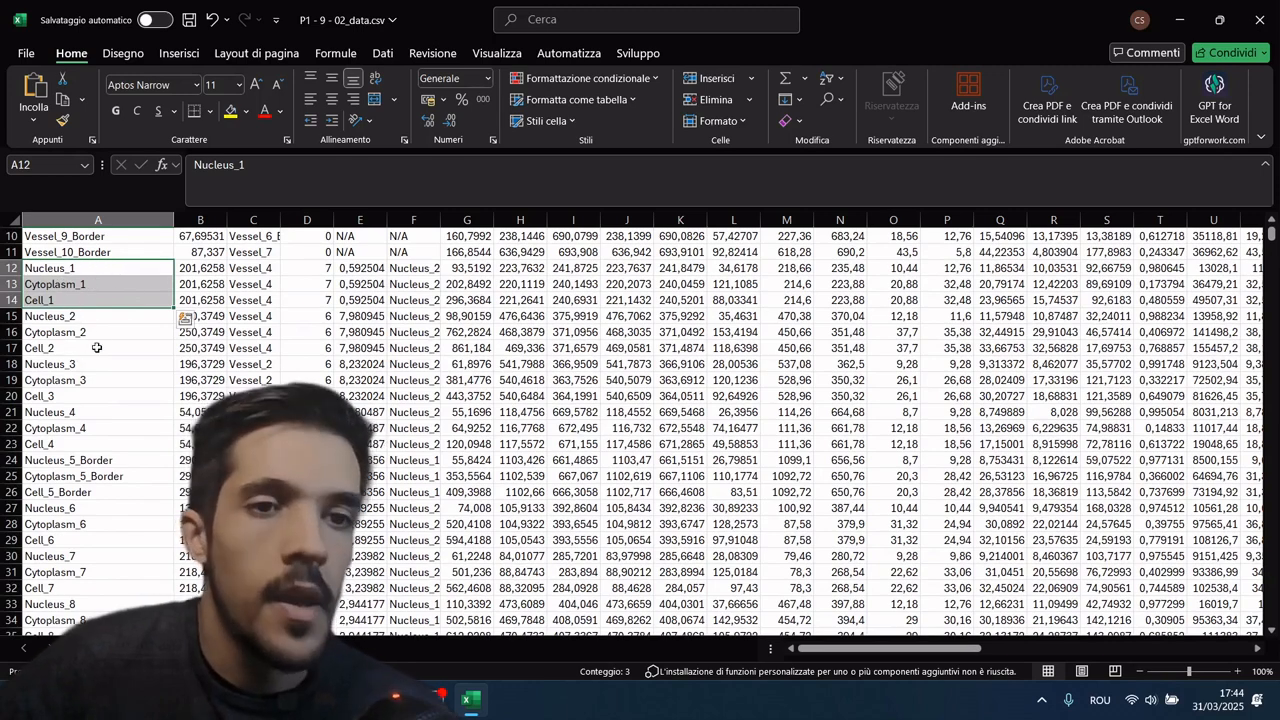
pyautogui.moveTo(100, 318); pyautogui.dragTo(99, 350)
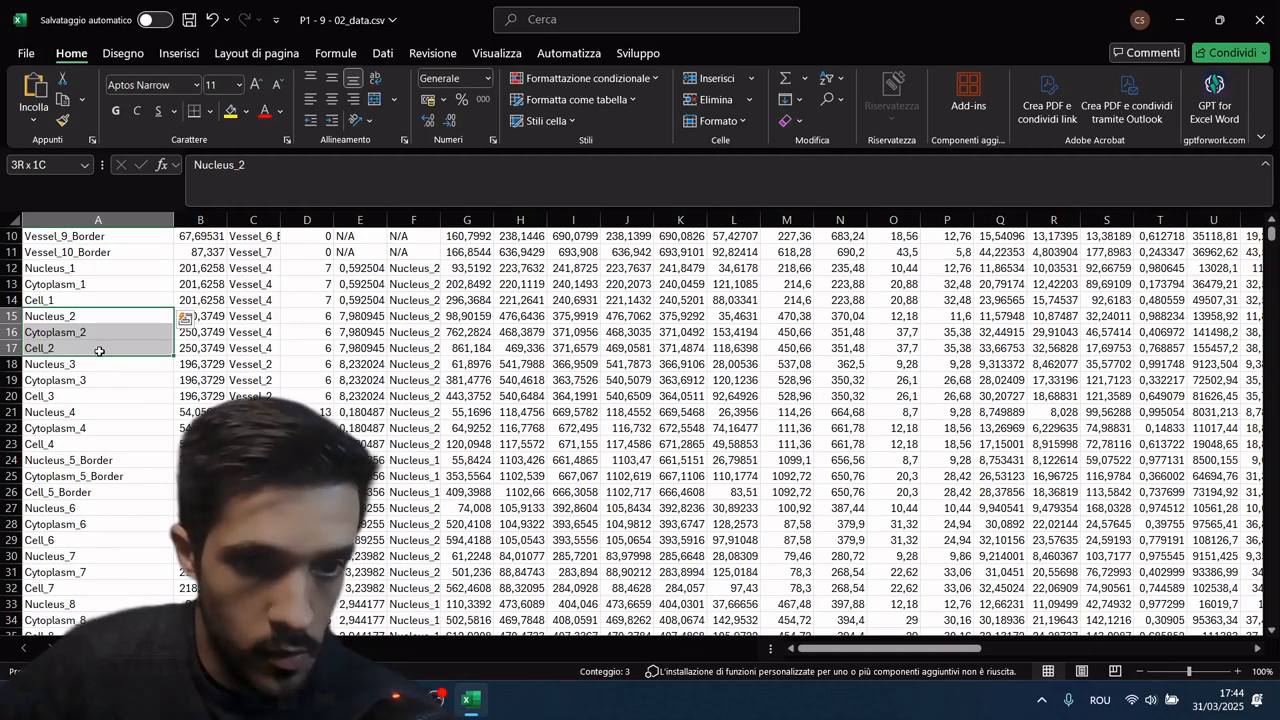
pyautogui.moveTo(125, 460); pyautogui.dragTo(128, 491)
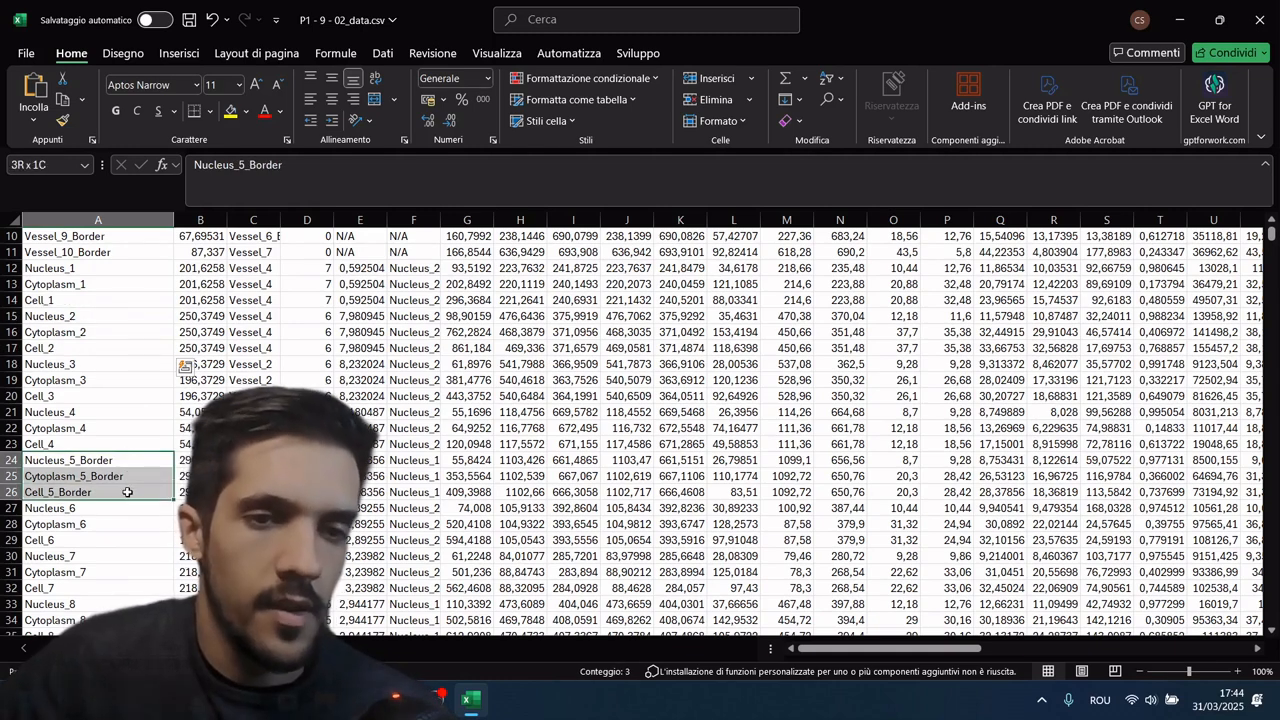
pyautogui.click(112, 462)
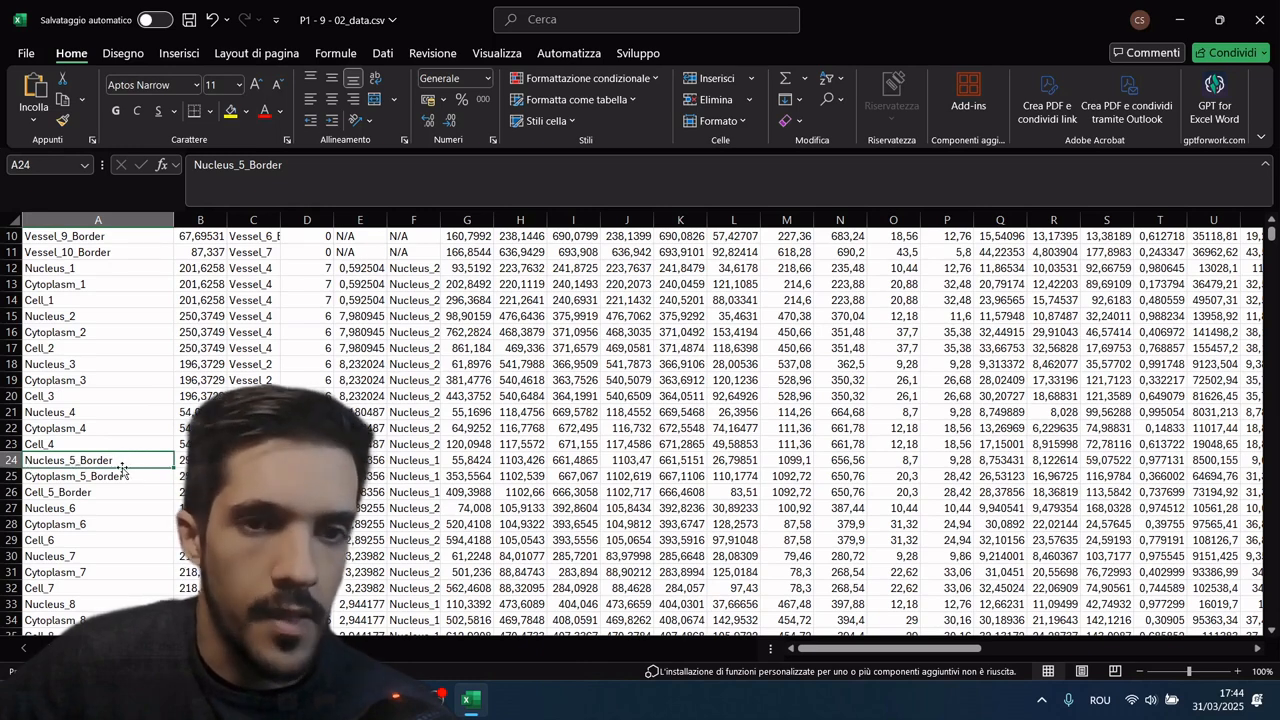
pyautogui.scroll(3, 619, 346)
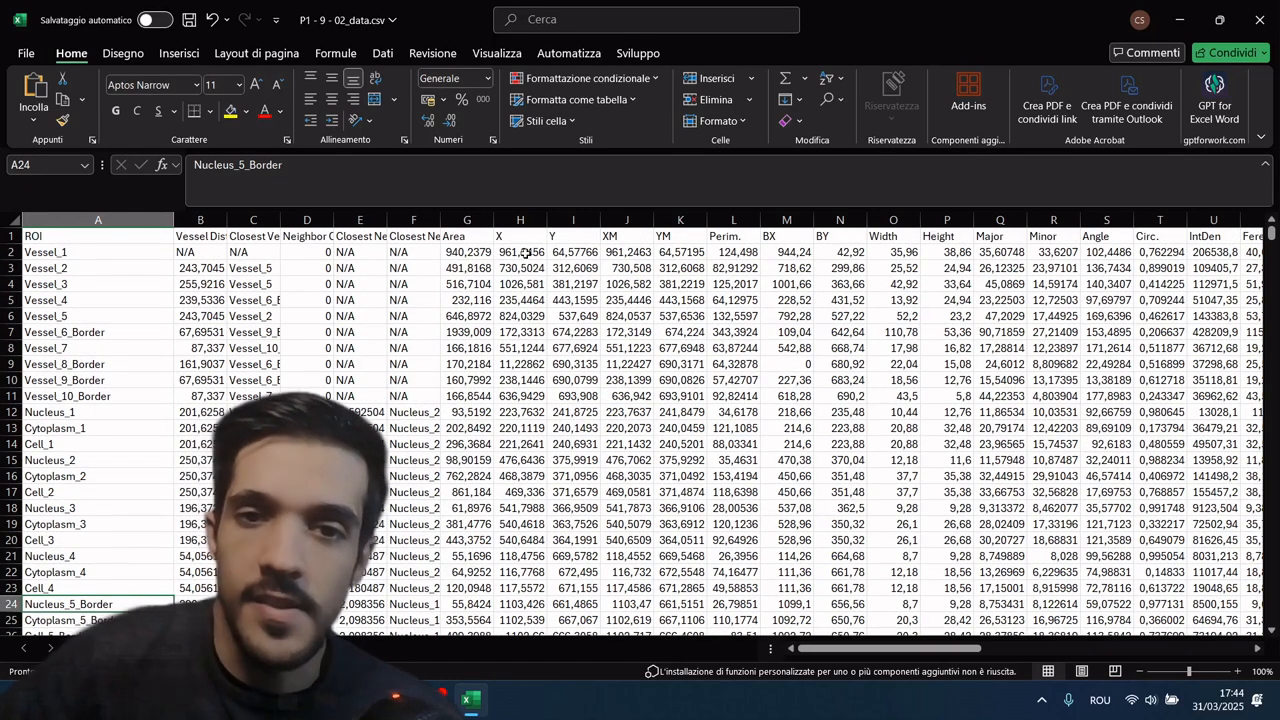
# Step: Look over Vessel_1's measurements from X to IntDen, and widen the Vessel Distance and Closest Vessel columns to read their entries
pyautogui.moveTo(525, 253); pyautogui.dragTo(1226, 254)
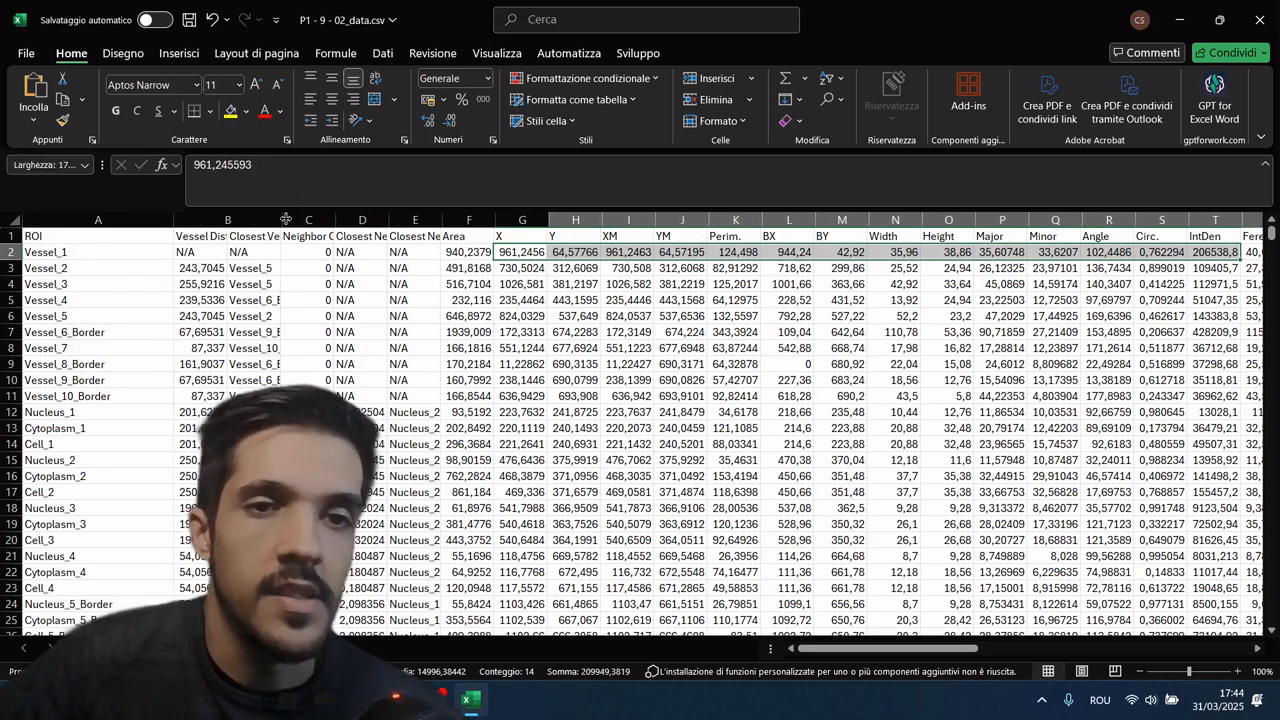
pyautogui.doubleClick(227, 220)
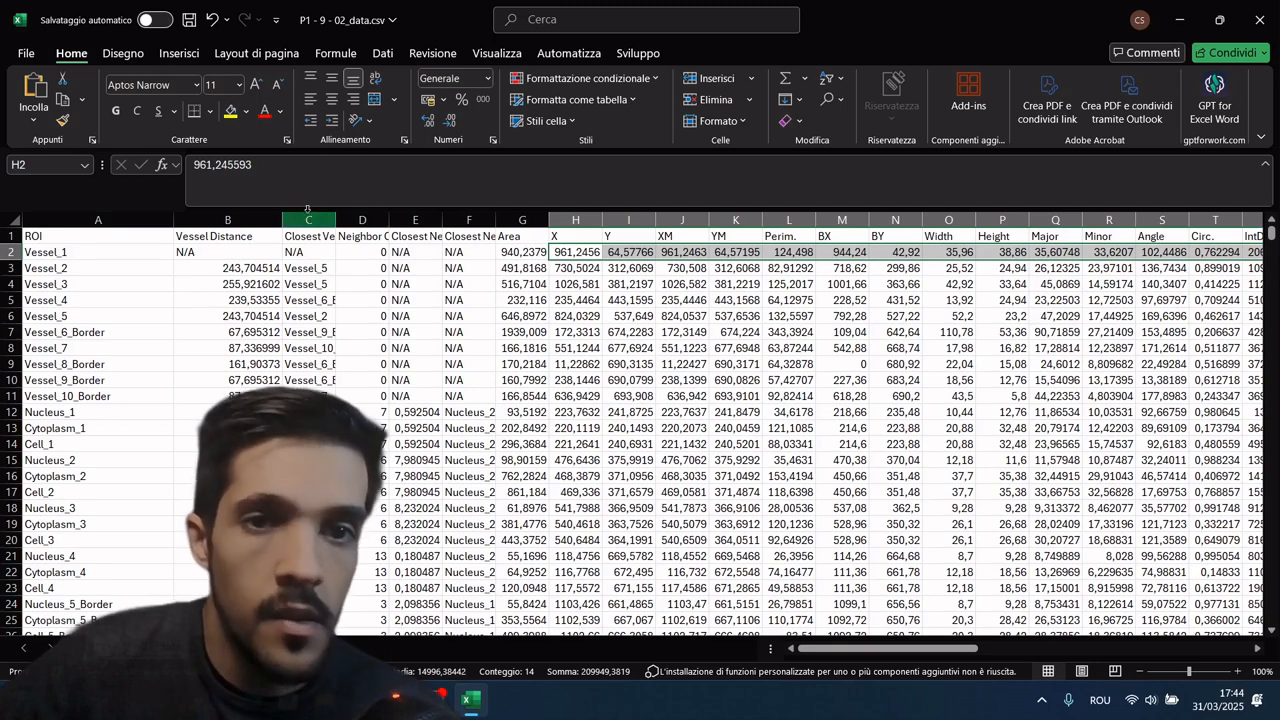
pyautogui.moveTo(335, 220); pyautogui.dragTo(414, 222)
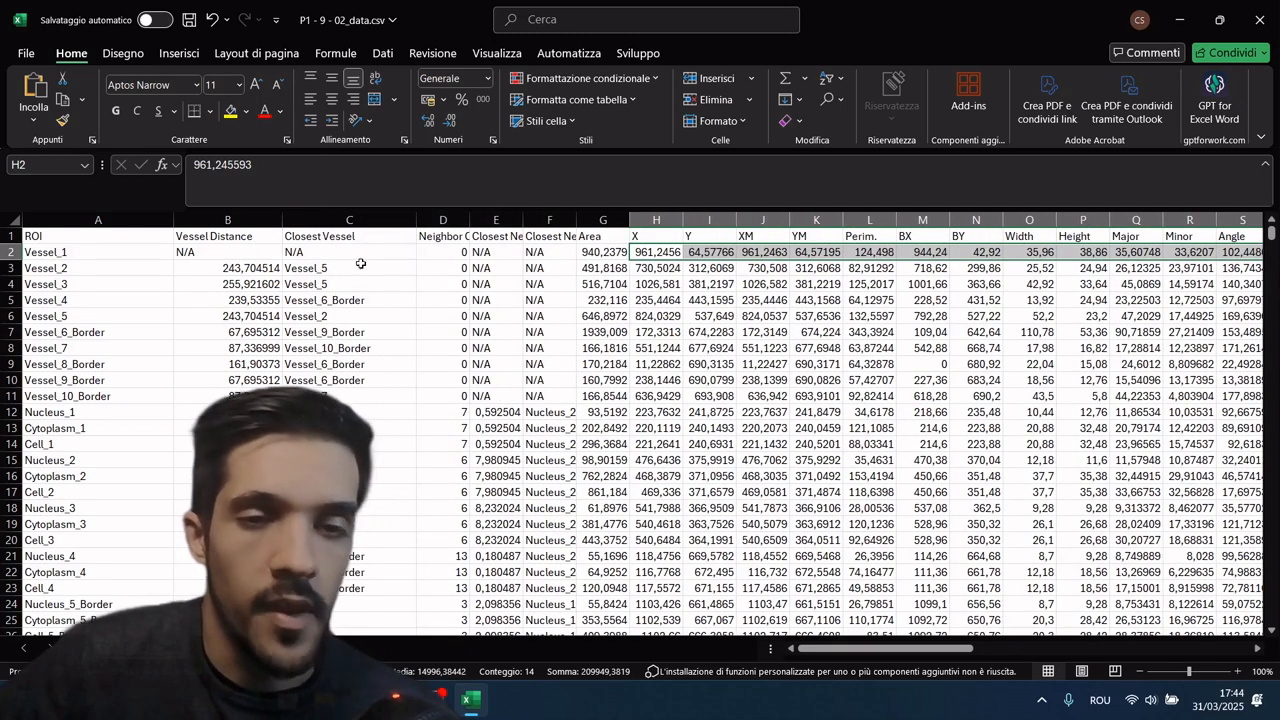
pyautogui.scroll(-7, 202, 297)
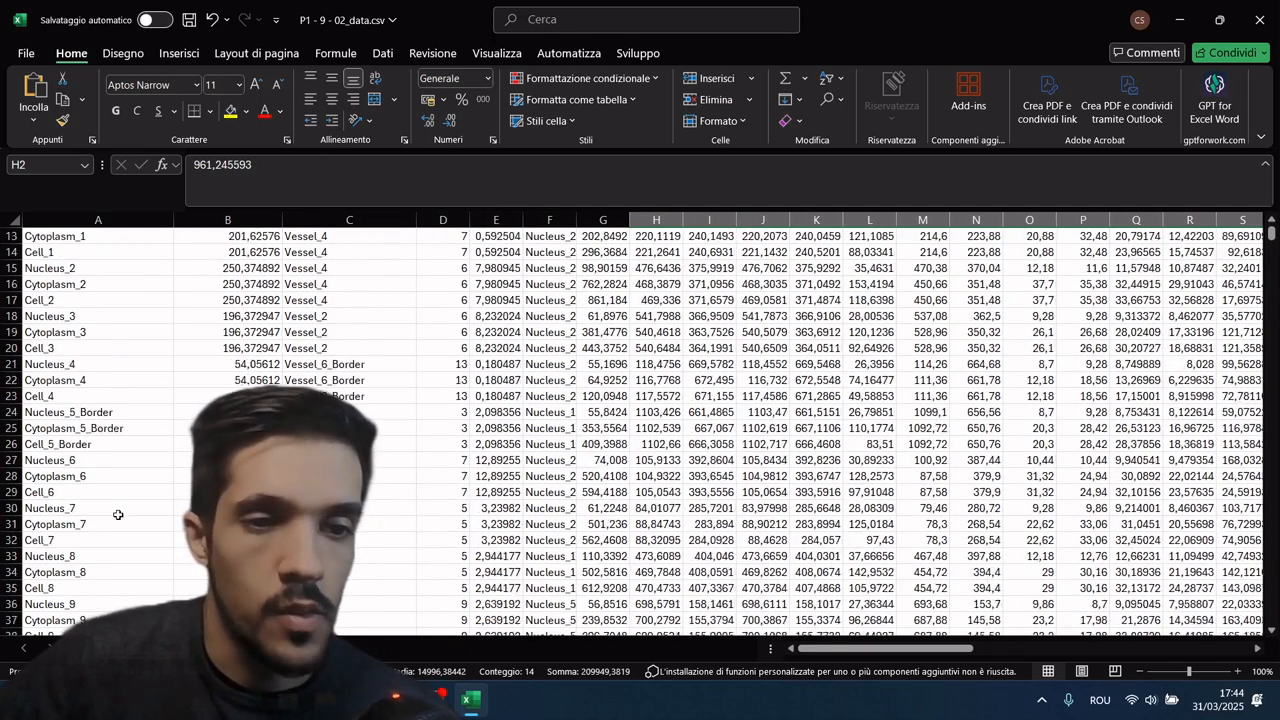
pyautogui.scroll(7, 139, 393)
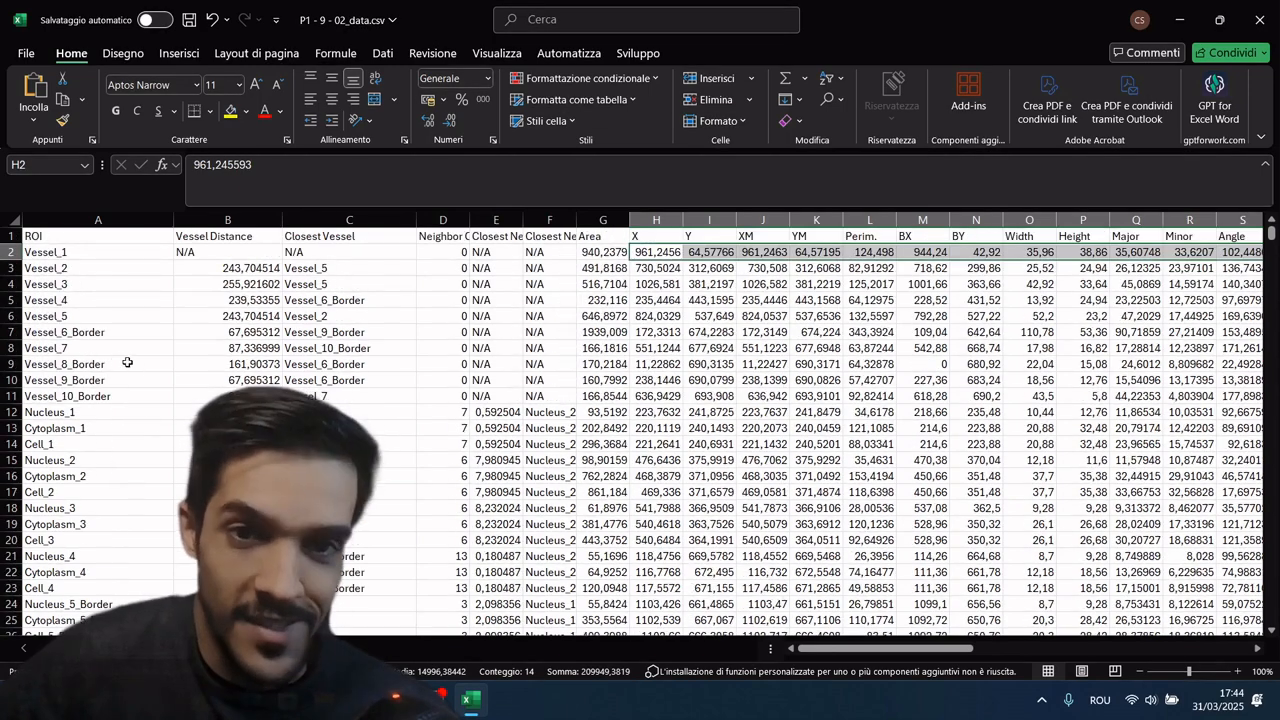
# Step: Widen the Closest Neighbor Distance and Closest Neighbor columns and check the closest neighbor of Nucleus_1, Cytoplasm_1 and Cell_1
pyautogui.moveTo(522, 220); pyautogui.dragTo(590, 215)
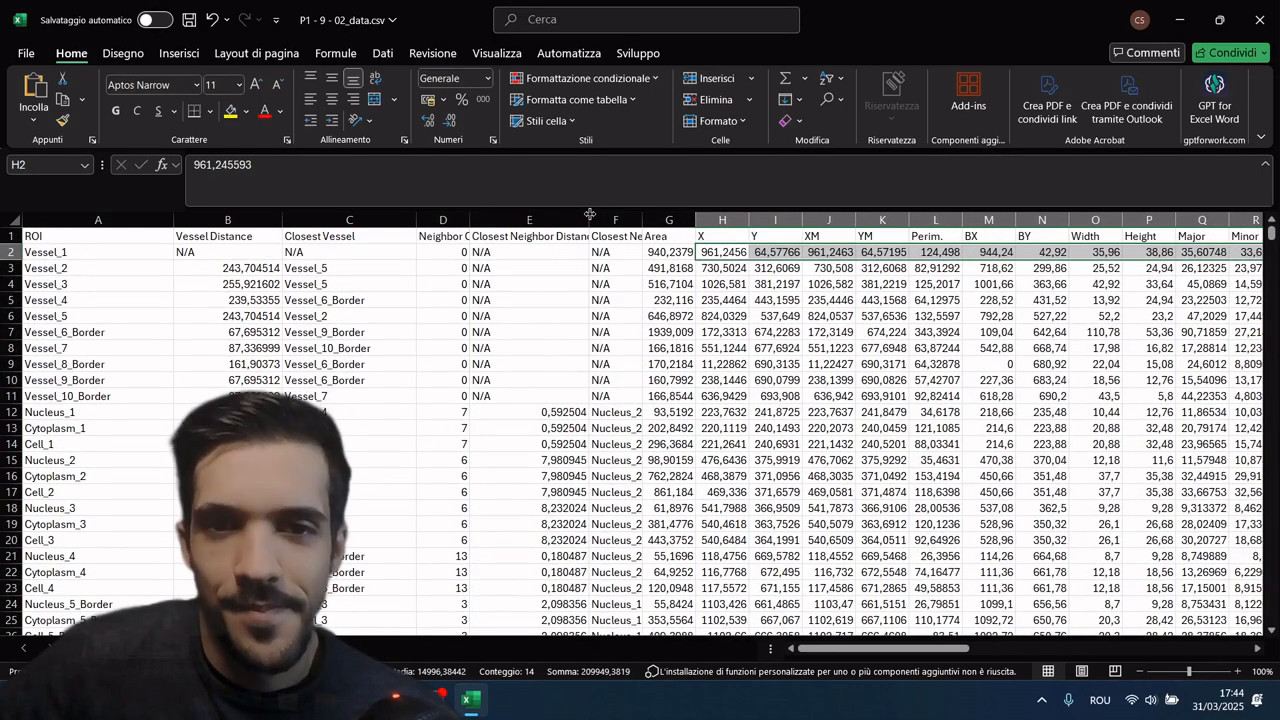
pyautogui.scroll(-6, 540, 430)
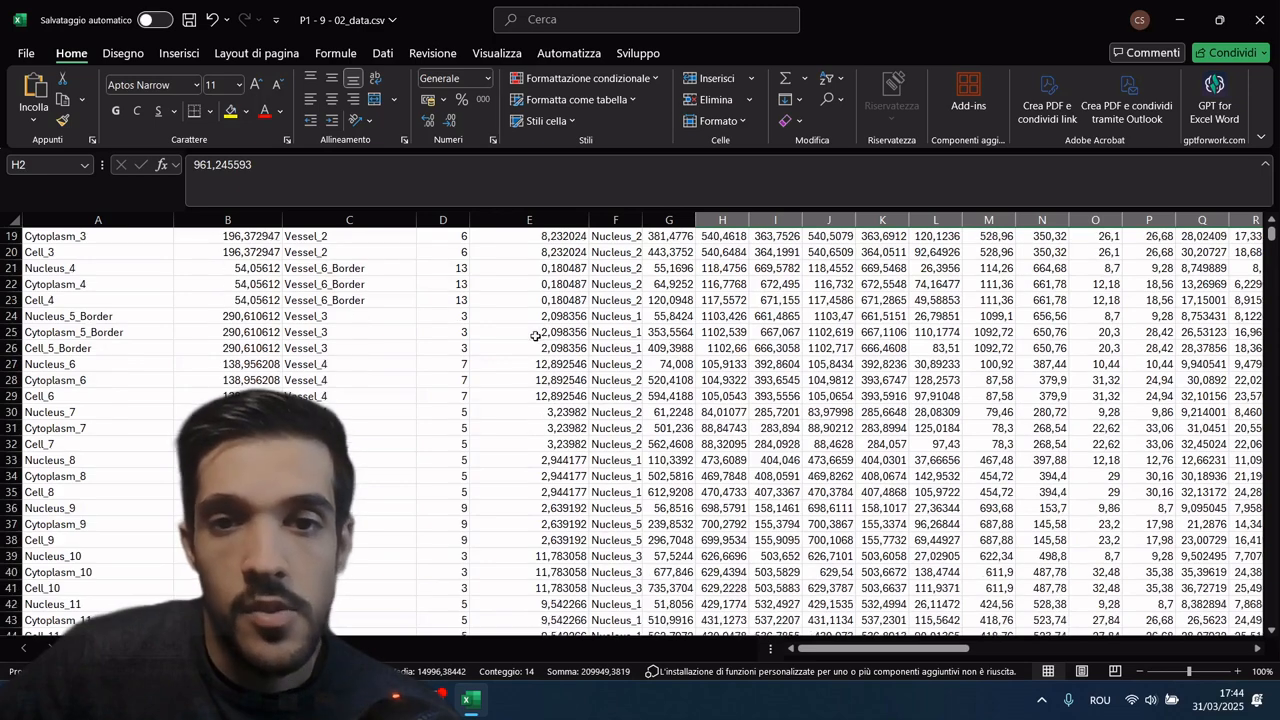
pyautogui.scroll(3, 540, 340)
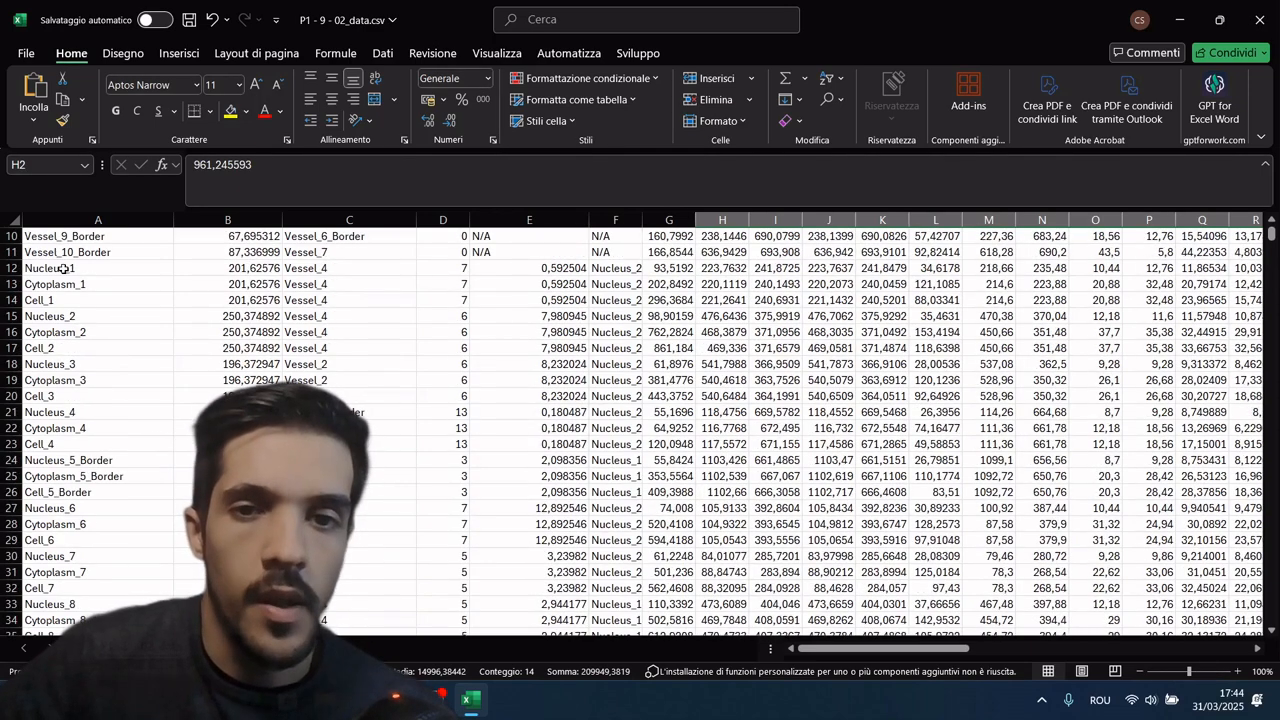
pyautogui.scroll(3, 540, 340)
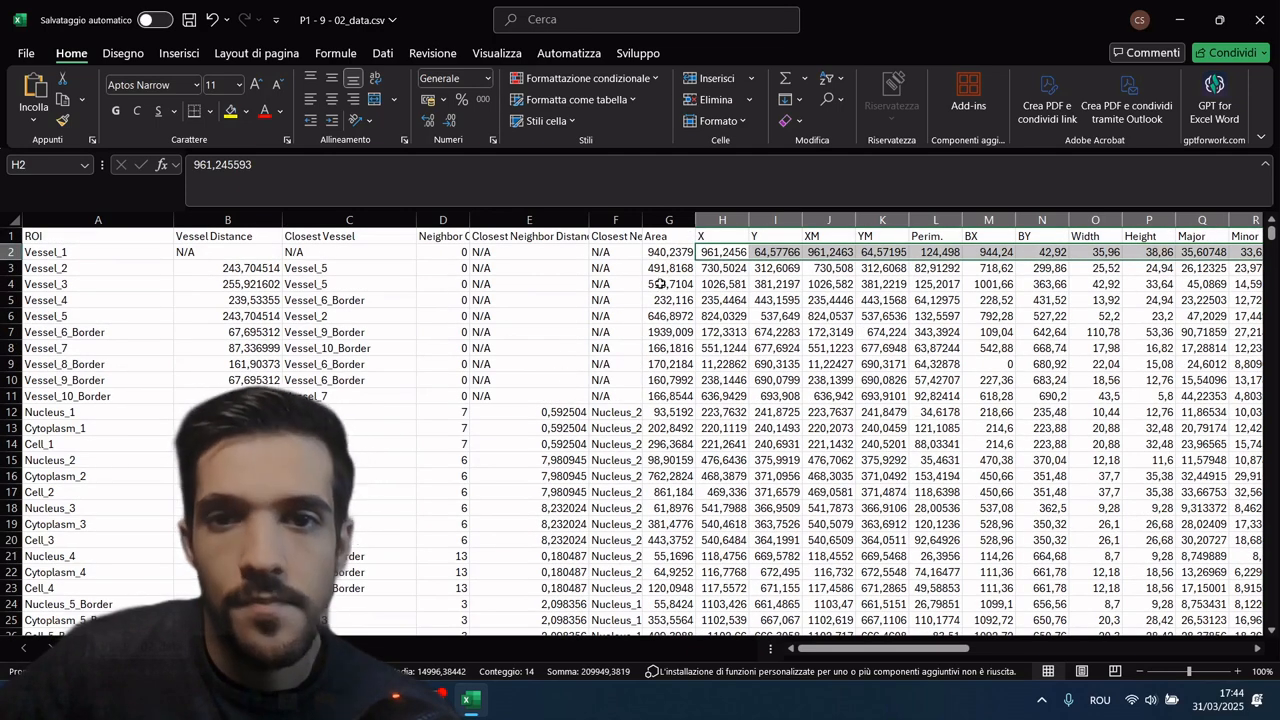
pyautogui.moveTo(643, 216); pyautogui.dragTo(704, 217)
pyautogui.moveTo(666, 413); pyautogui.dragTo(664, 438)
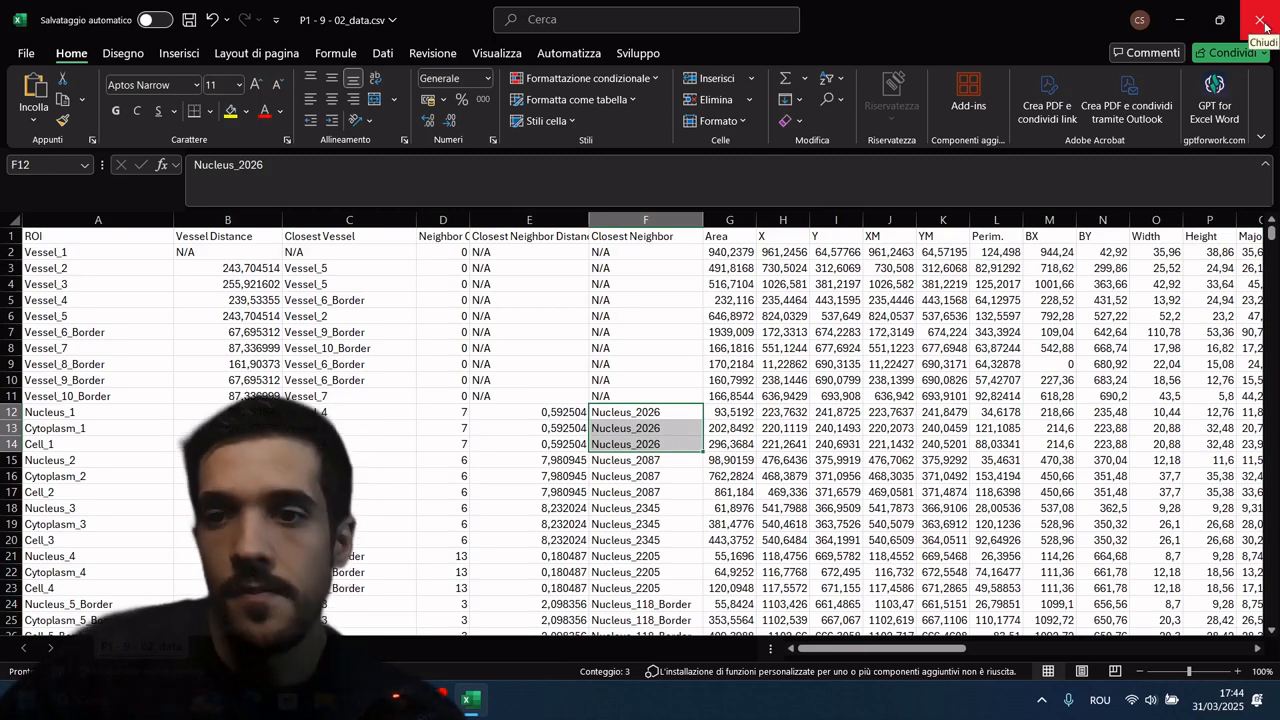
# Step: Close the CSV file without saving the changes and minimize the folder window to return to Fiji
pyautogui.click(836, 348)
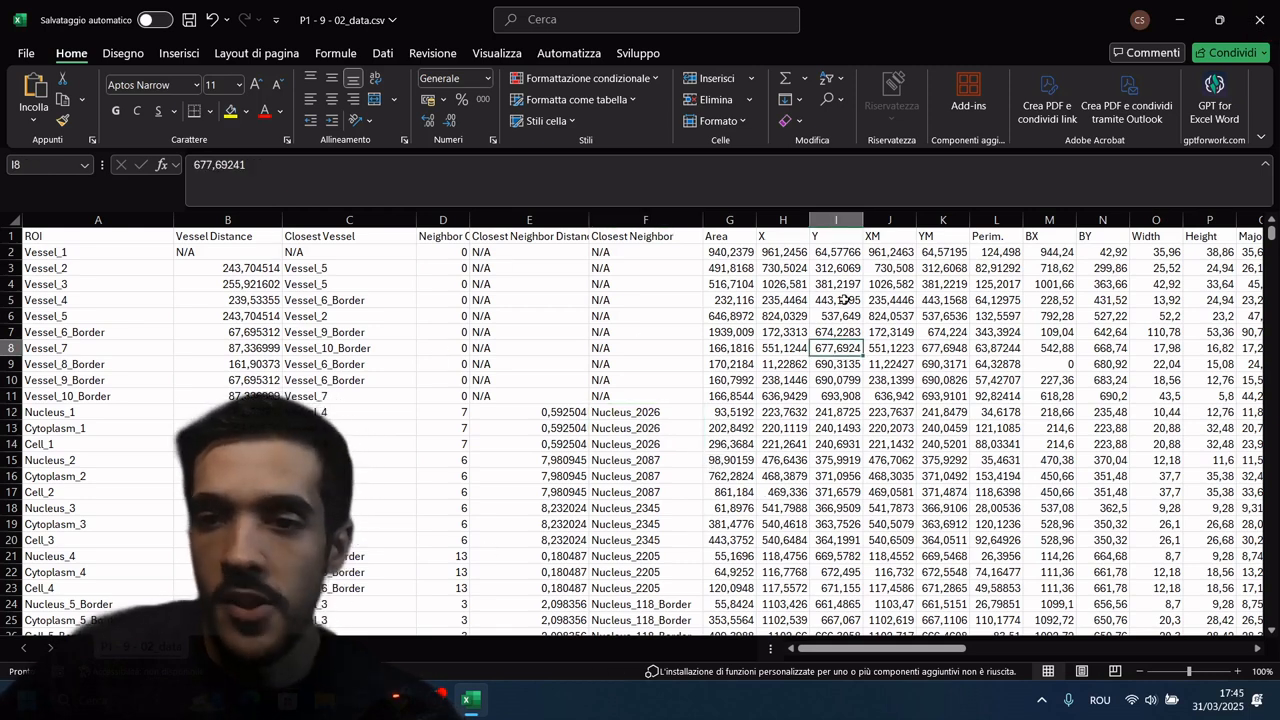
pyautogui.click(1260, 22)
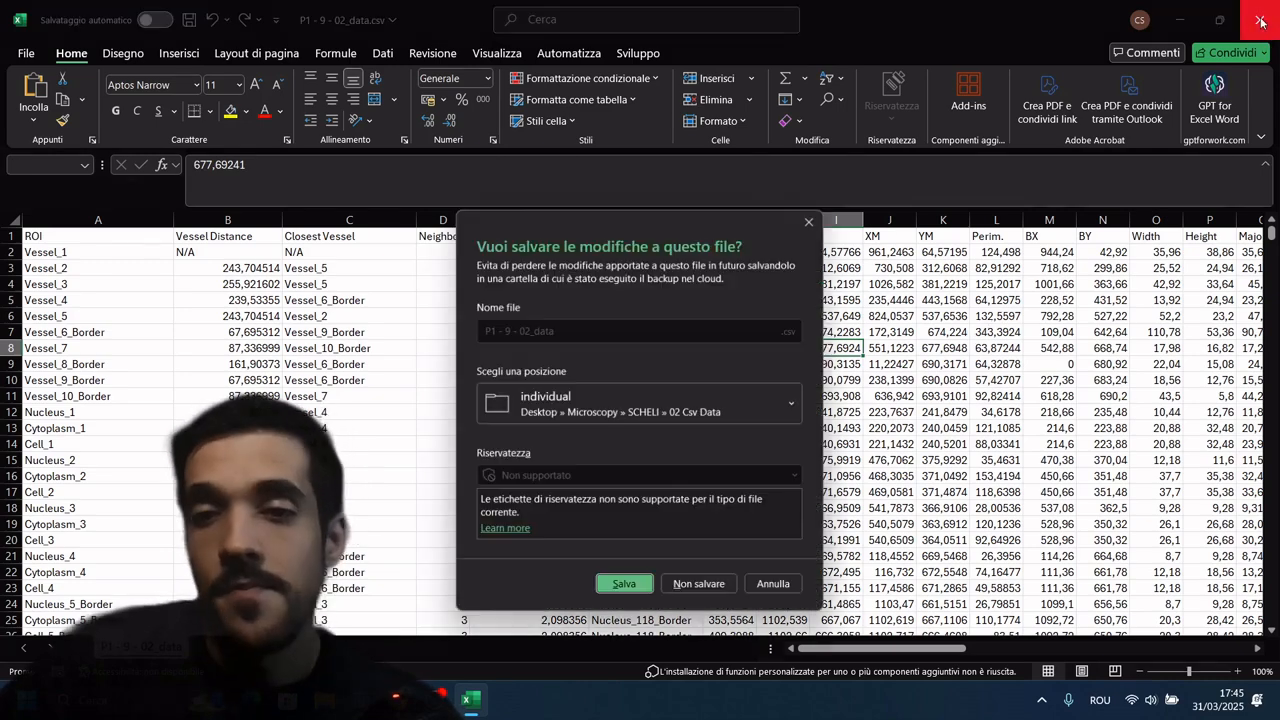
pyautogui.click(702, 590)
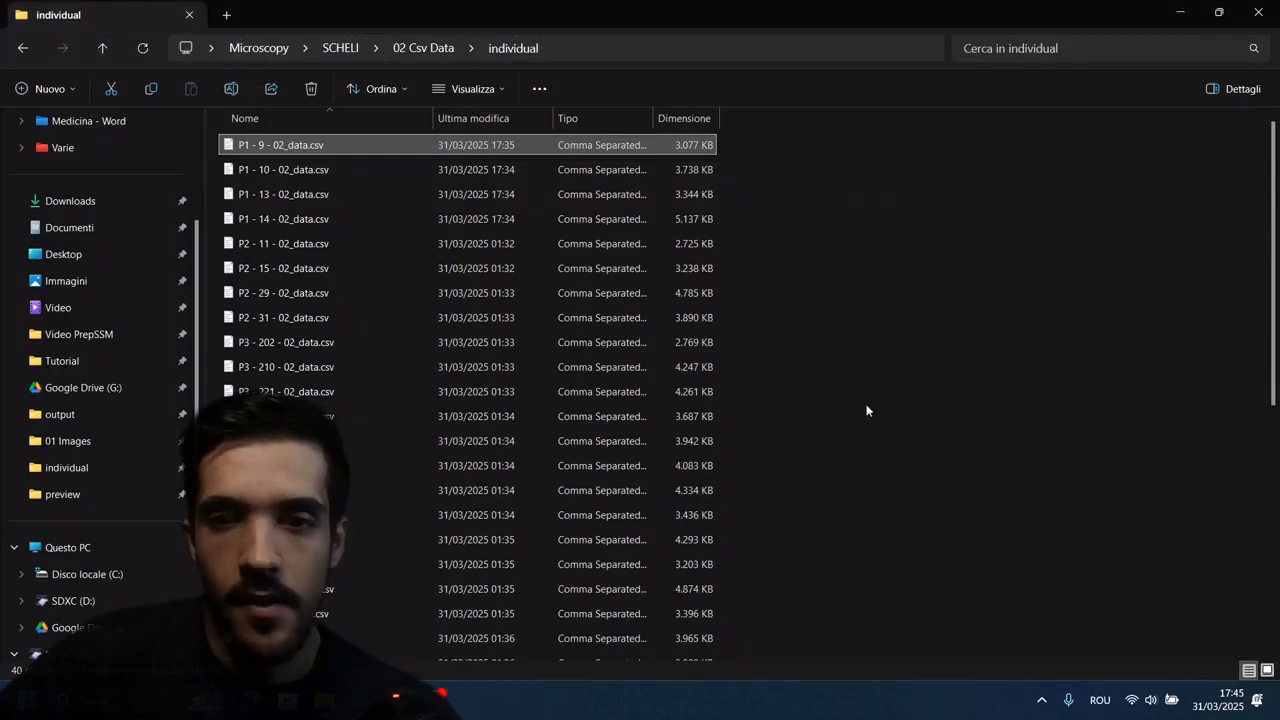
pyautogui.click(1181, 15)
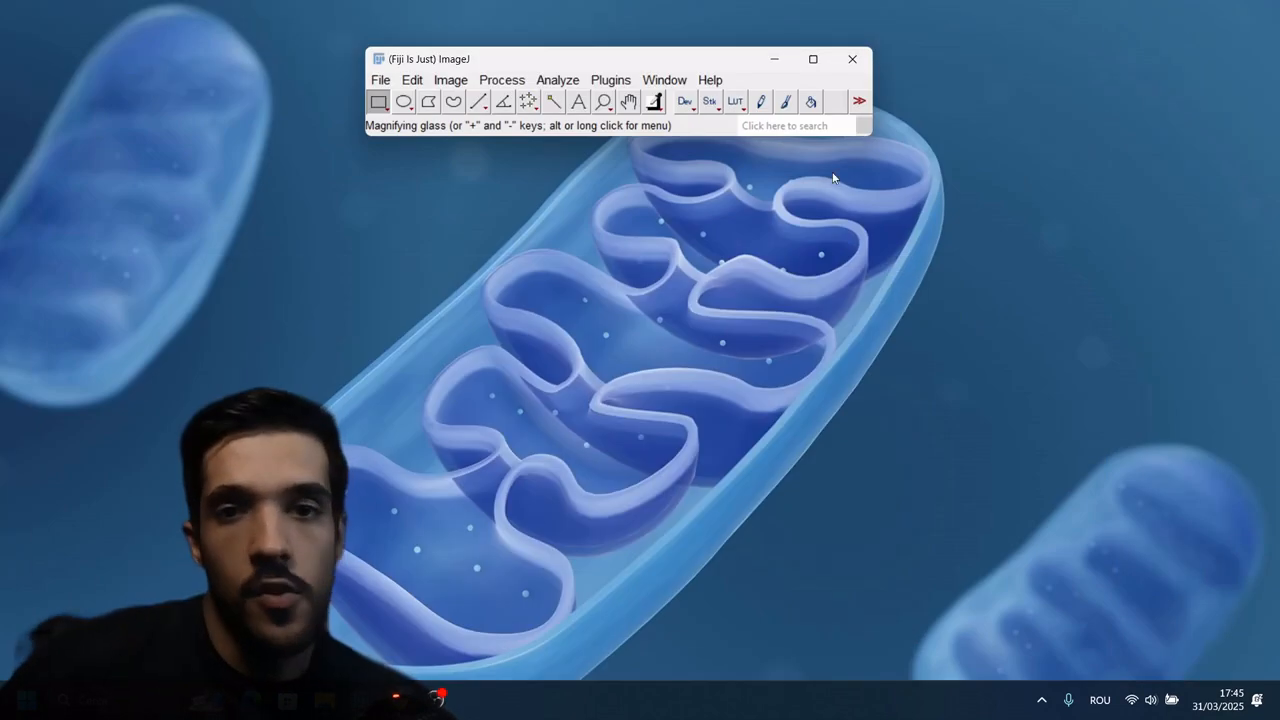
# Step: Open the SCHELI Train settings and check that the CSV data directory points to the individual folder
pyautogui.click(612, 80)
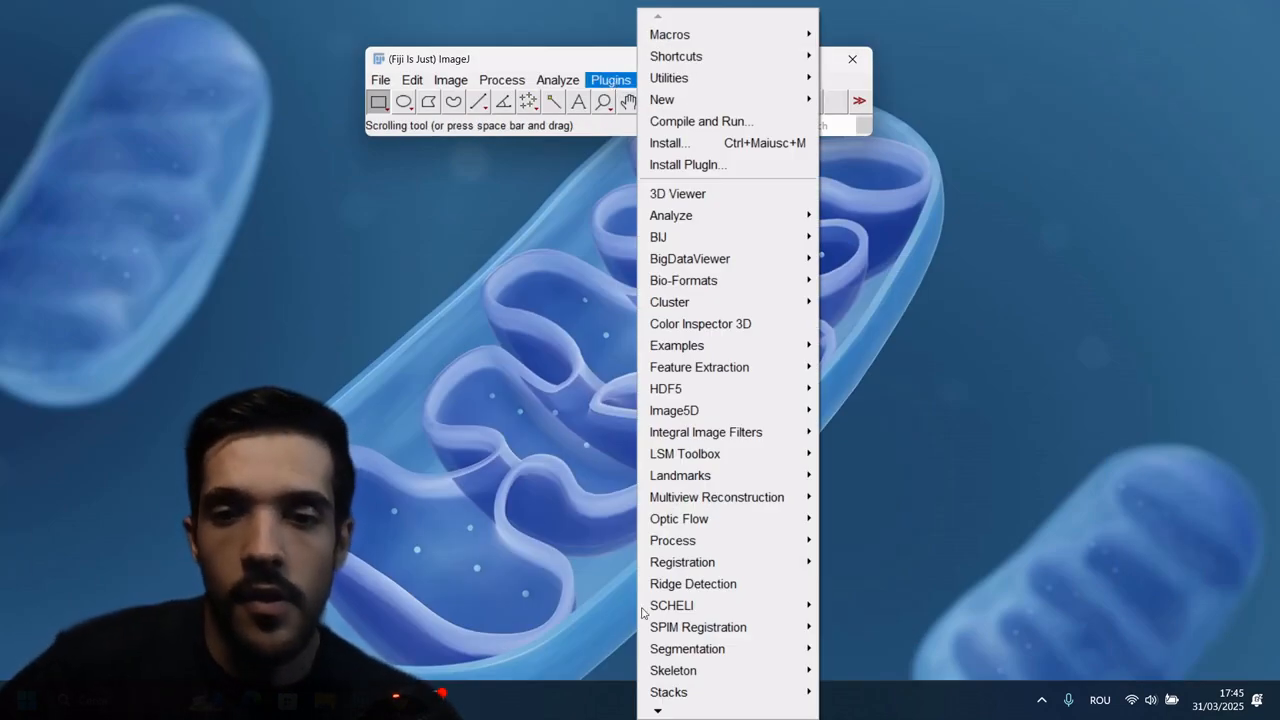
pyautogui.moveTo(716, 609)
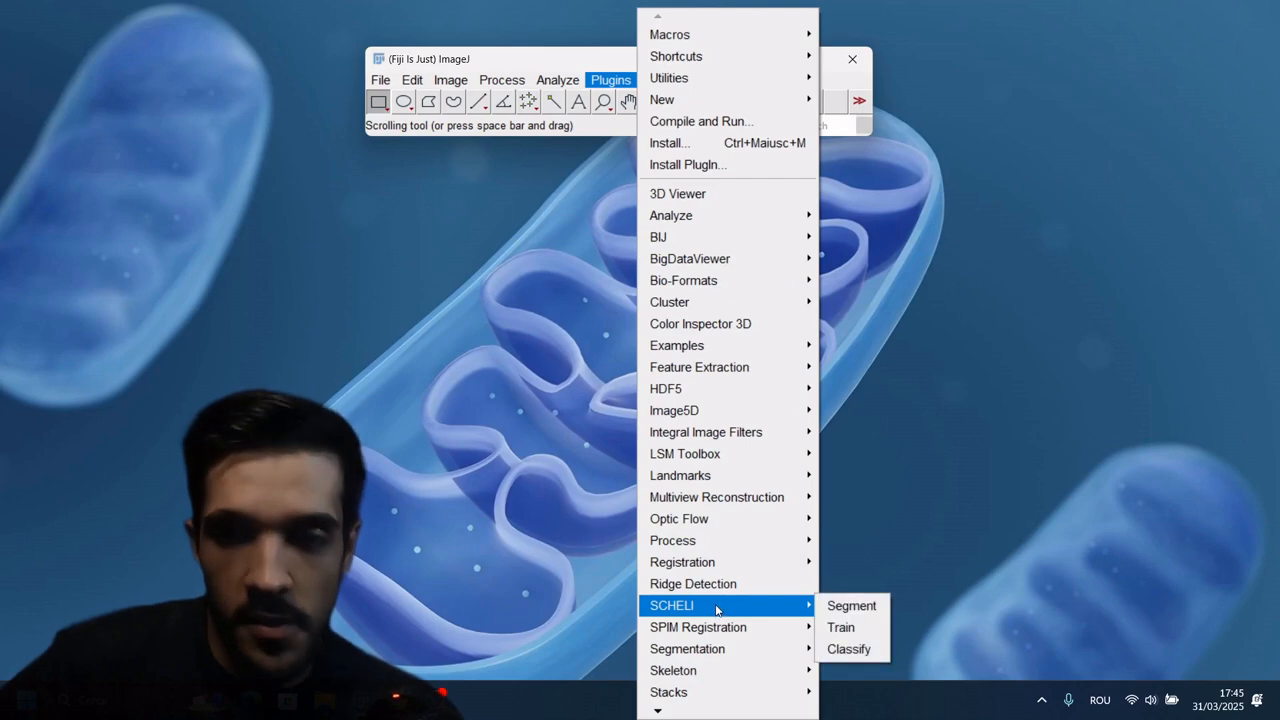
pyautogui.click(853, 628)
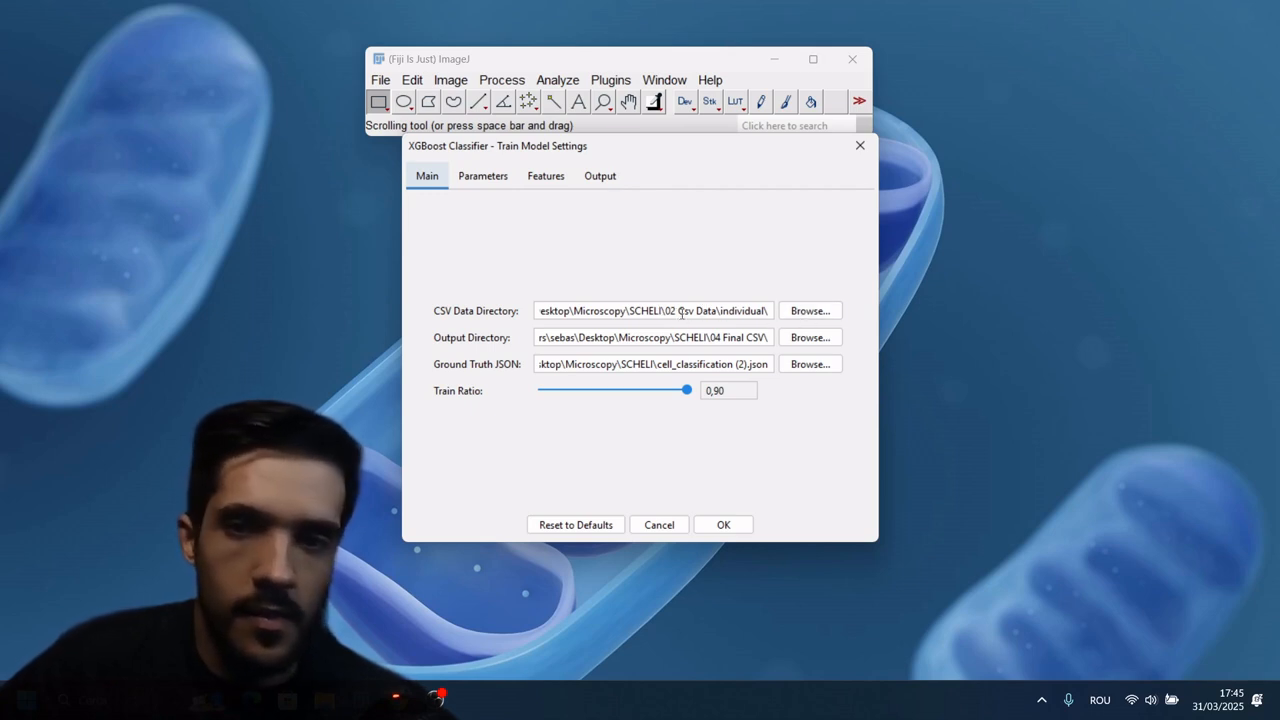
pyautogui.moveTo(717, 311); pyautogui.dragTo(757, 310)
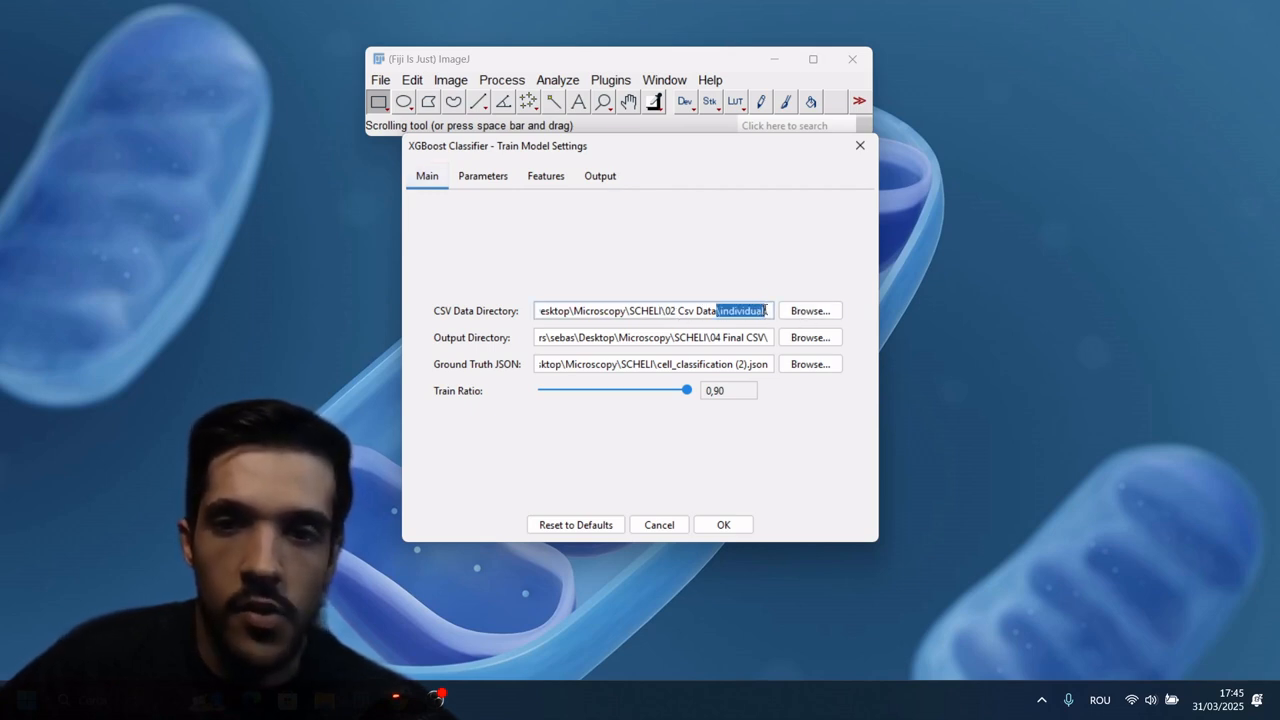
# Step: Set the training output directory to the 03 Model folder inside SCHELI
pyautogui.click(810, 338)
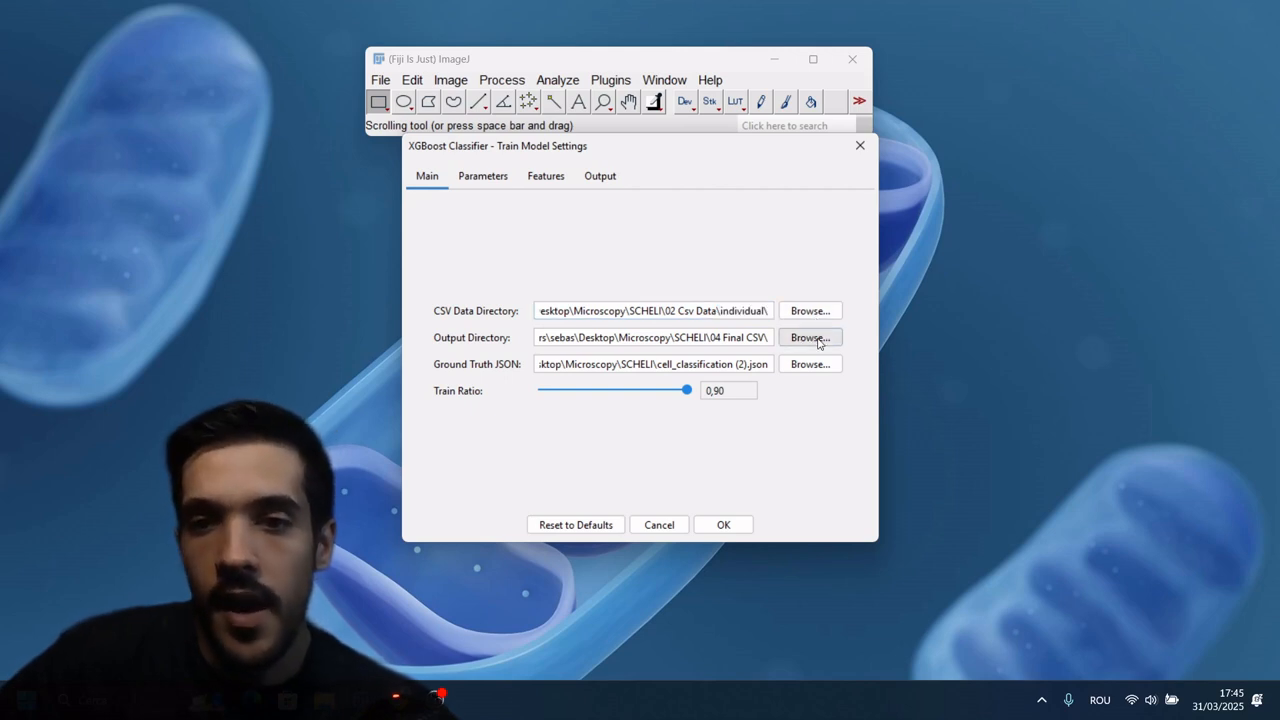
pyautogui.click(762, 198)
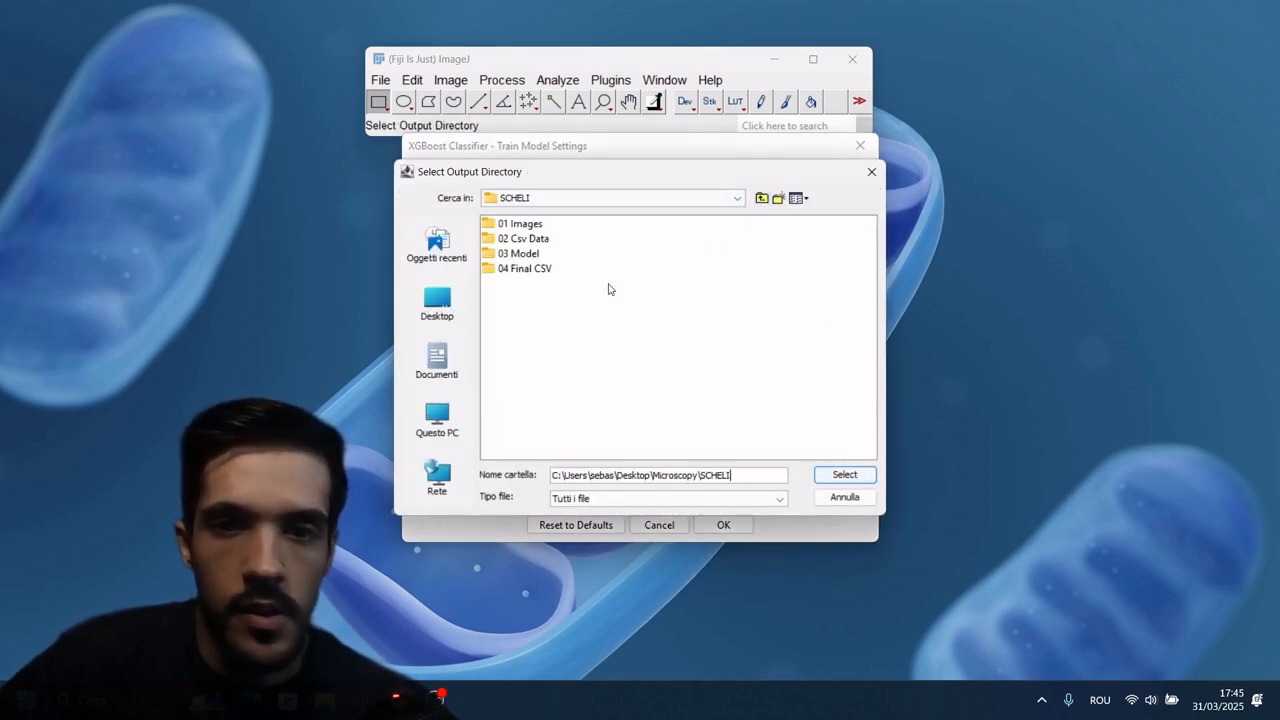
pyautogui.doubleClick(524, 255)
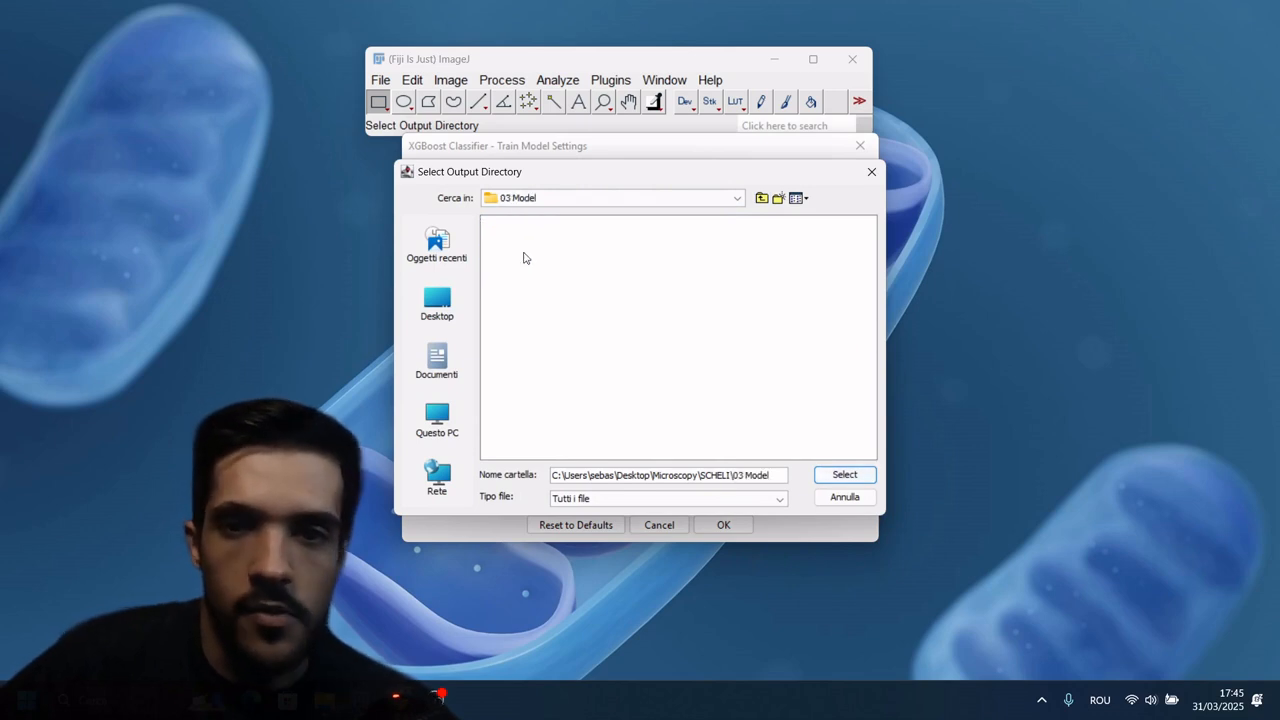
pyautogui.click(845, 475)
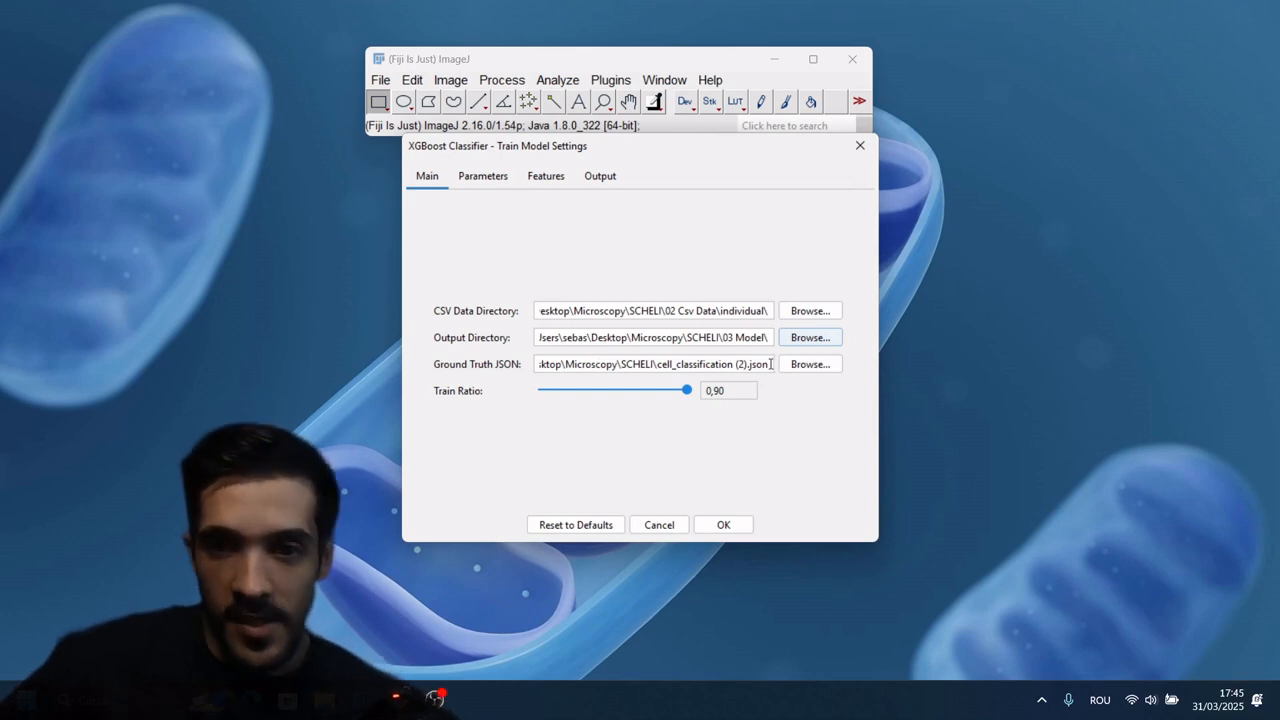
# Step: Check the ground truth JSON path, switch to the Cell Selection Tool in Chrome and upload 01 Images as the image folder
pyautogui.moveTo(757, 366); pyautogui.dragTo(518, 355)
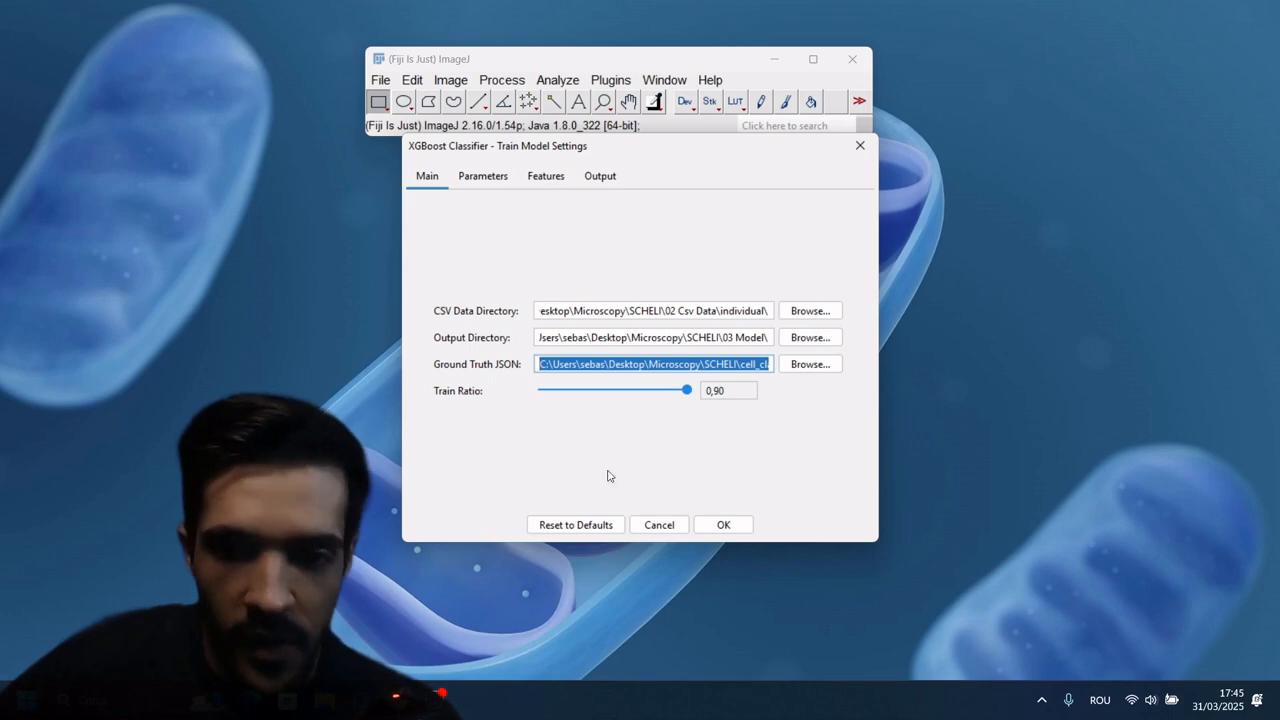
pyautogui.moveTo(435, 698)
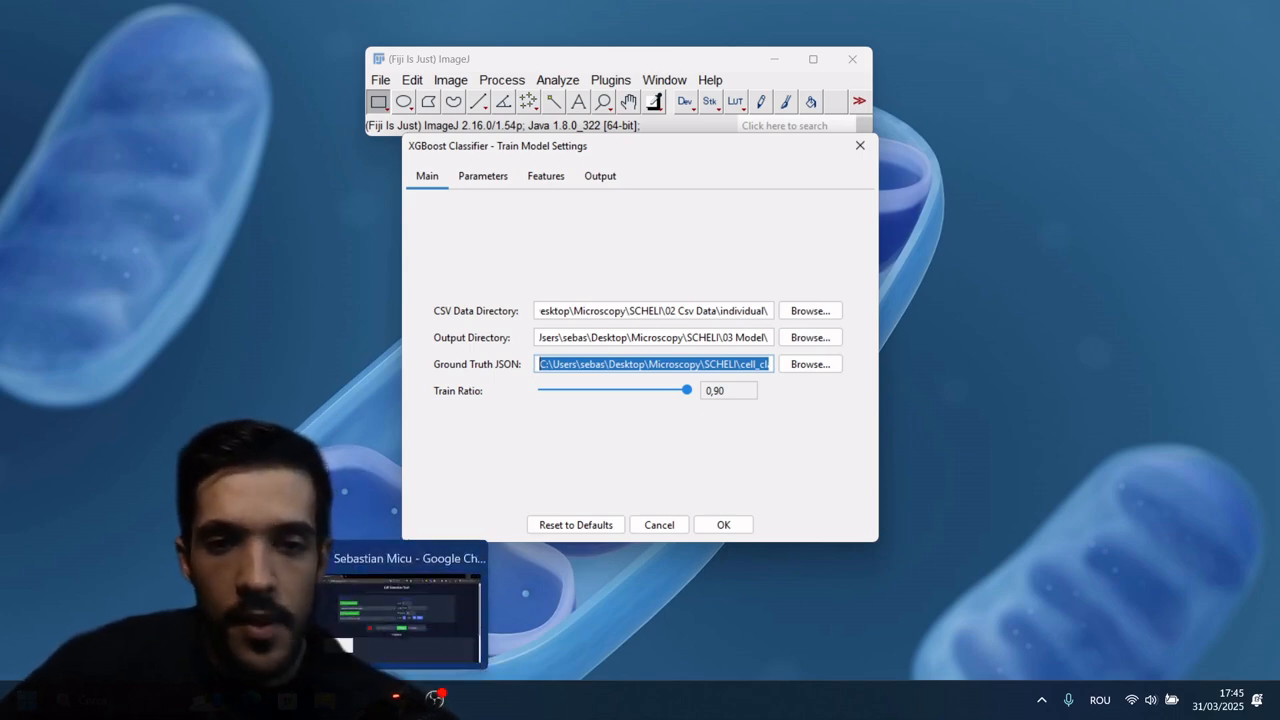
pyautogui.click(340, 640)
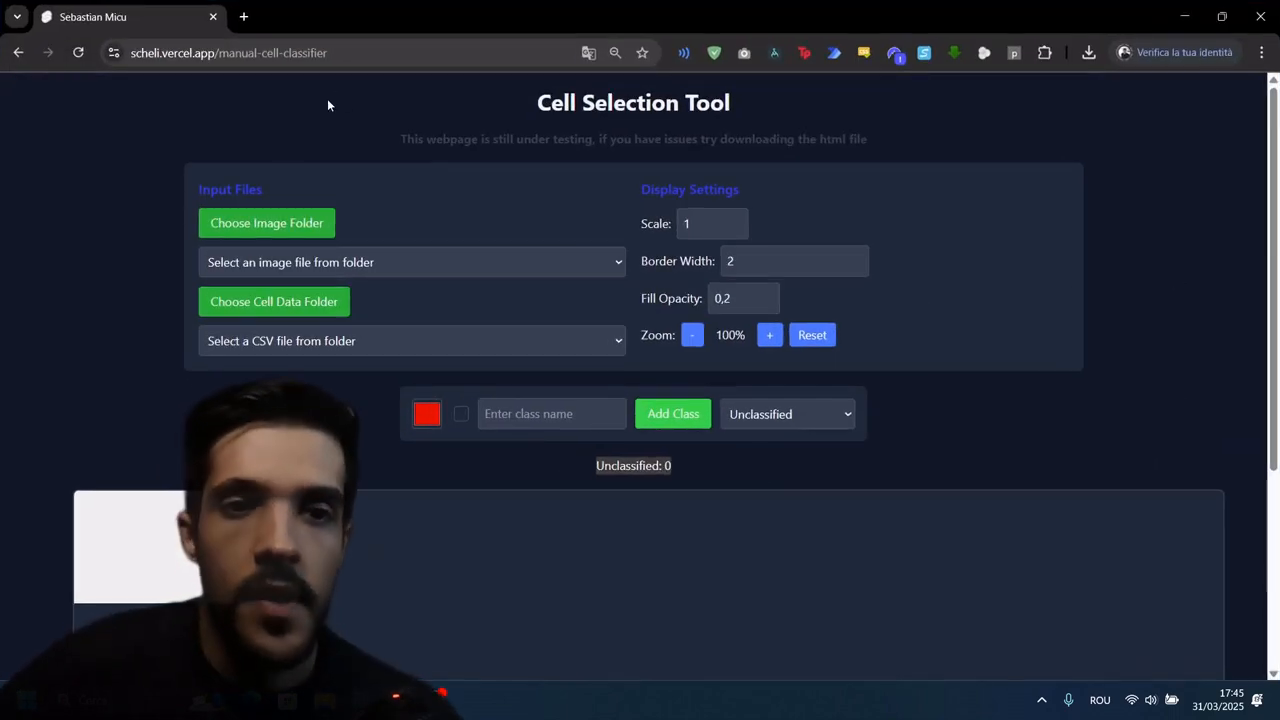
pyautogui.click(282, 229)
pyautogui.click(297, 46)
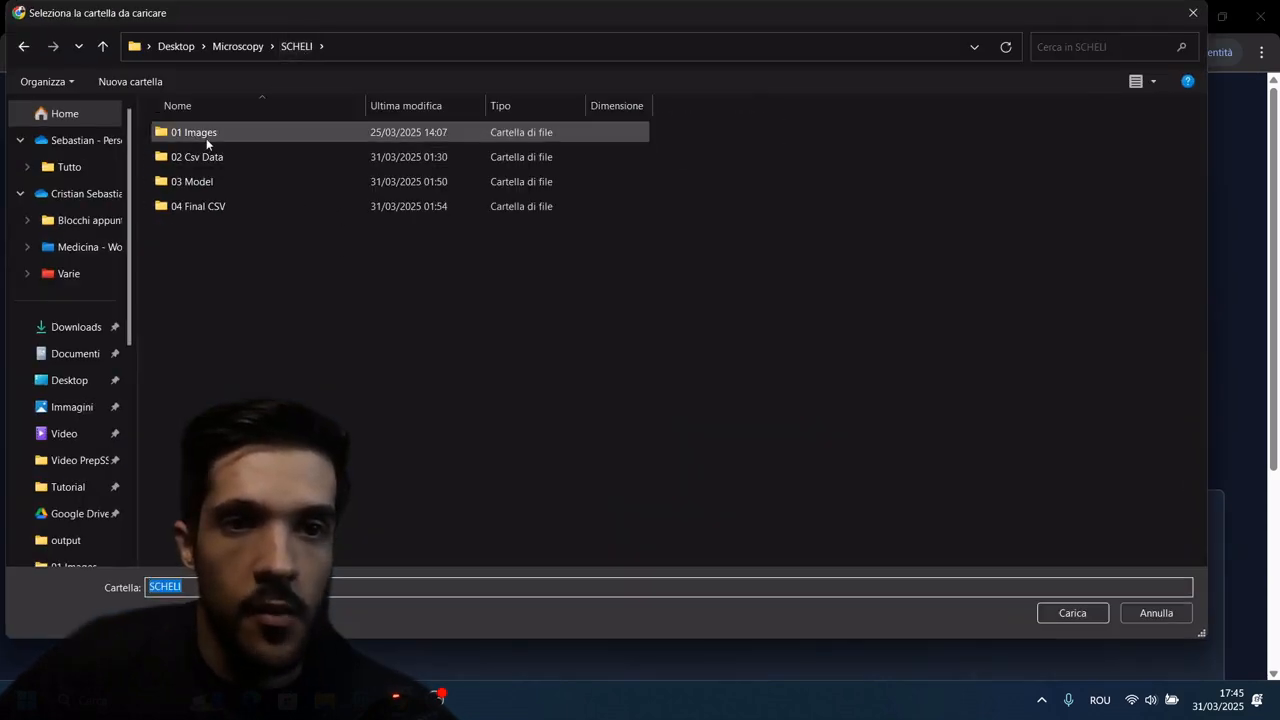
pyautogui.doubleClick(234, 133)
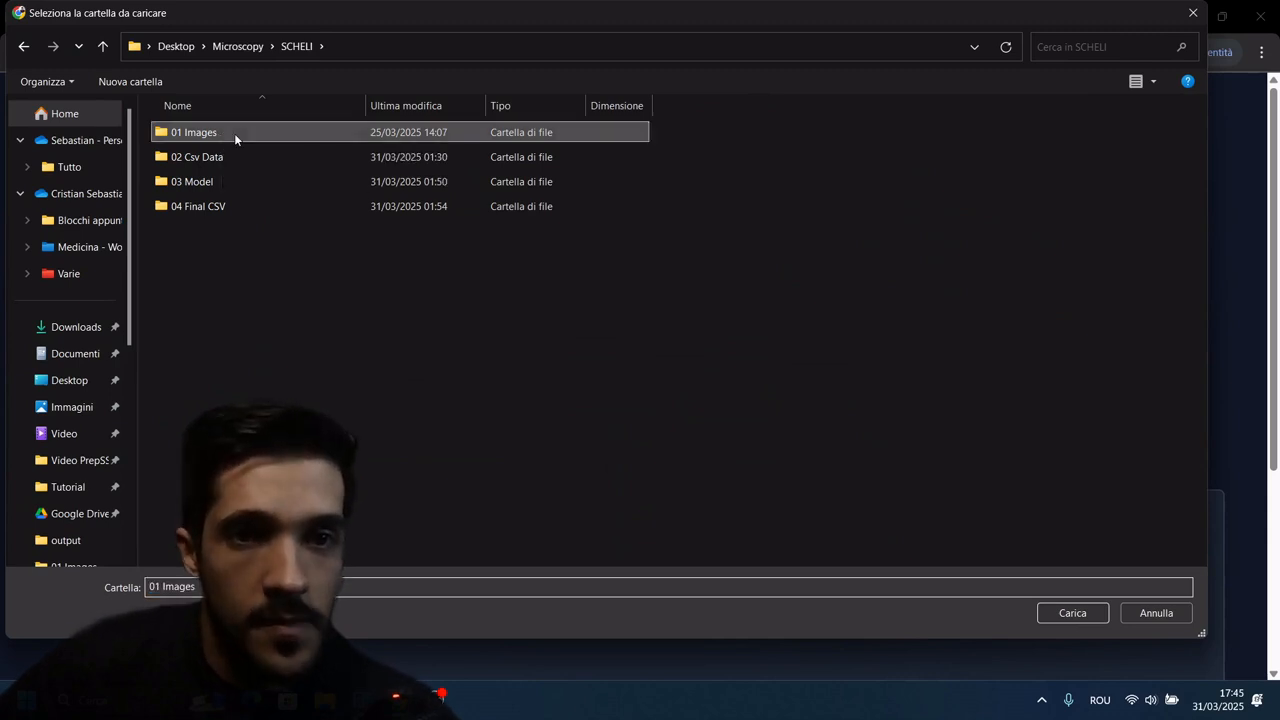
pyautogui.click(1075, 611)
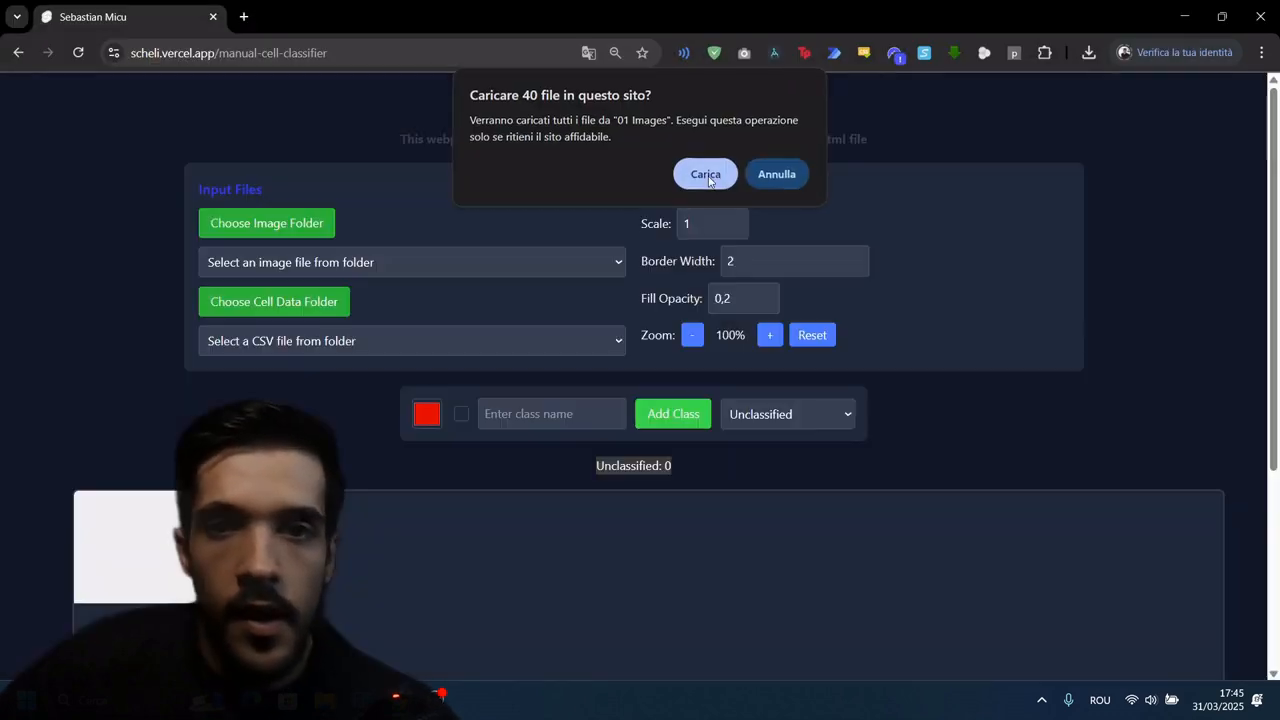
pyautogui.click(707, 176)
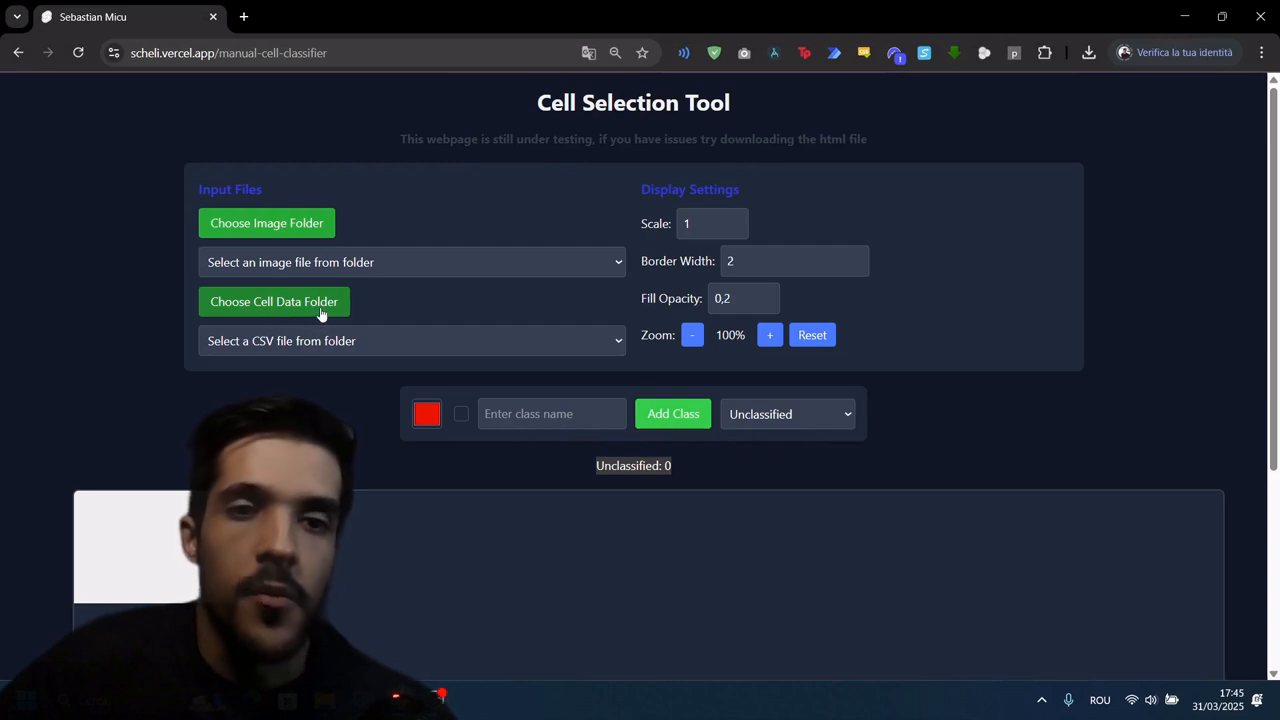
# Step: Upload the individual folder inside 02 Csv Data as the cell data folder
pyautogui.click(321, 312)
pyautogui.click(281, 45)
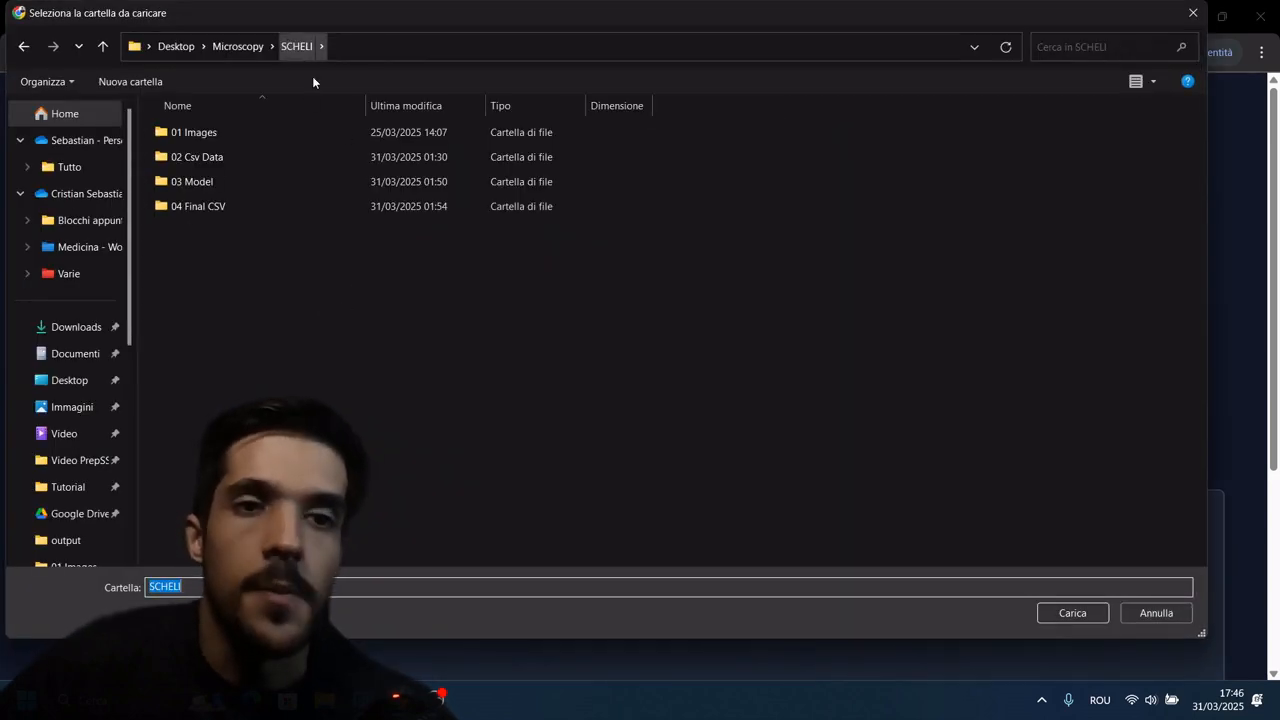
pyautogui.doubleClick(222, 159)
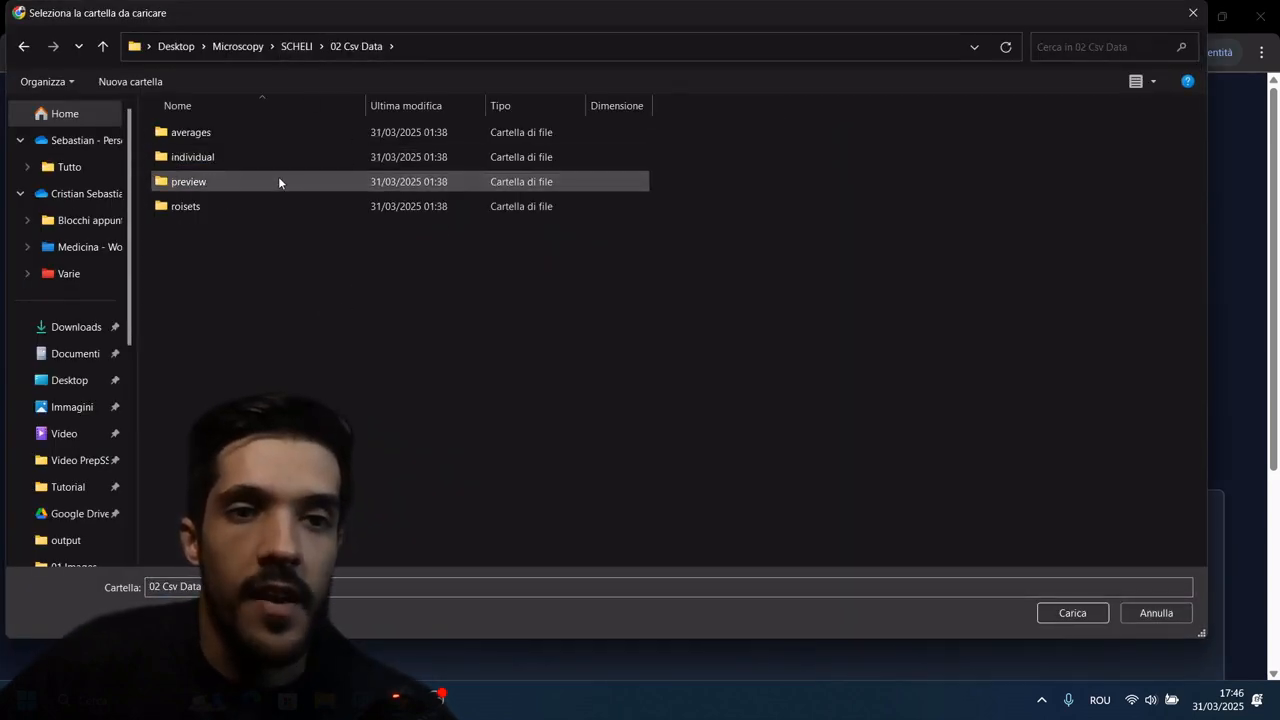
pyautogui.doubleClick(220, 158)
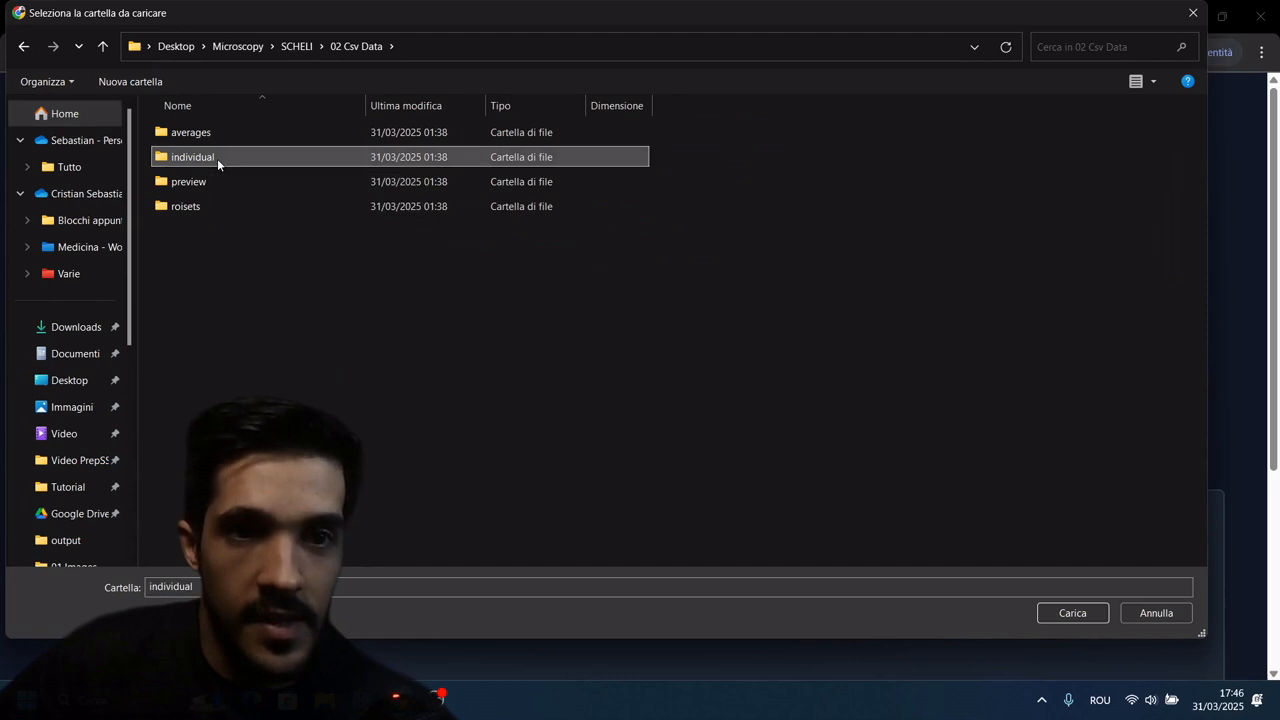
pyautogui.click(1072, 612)
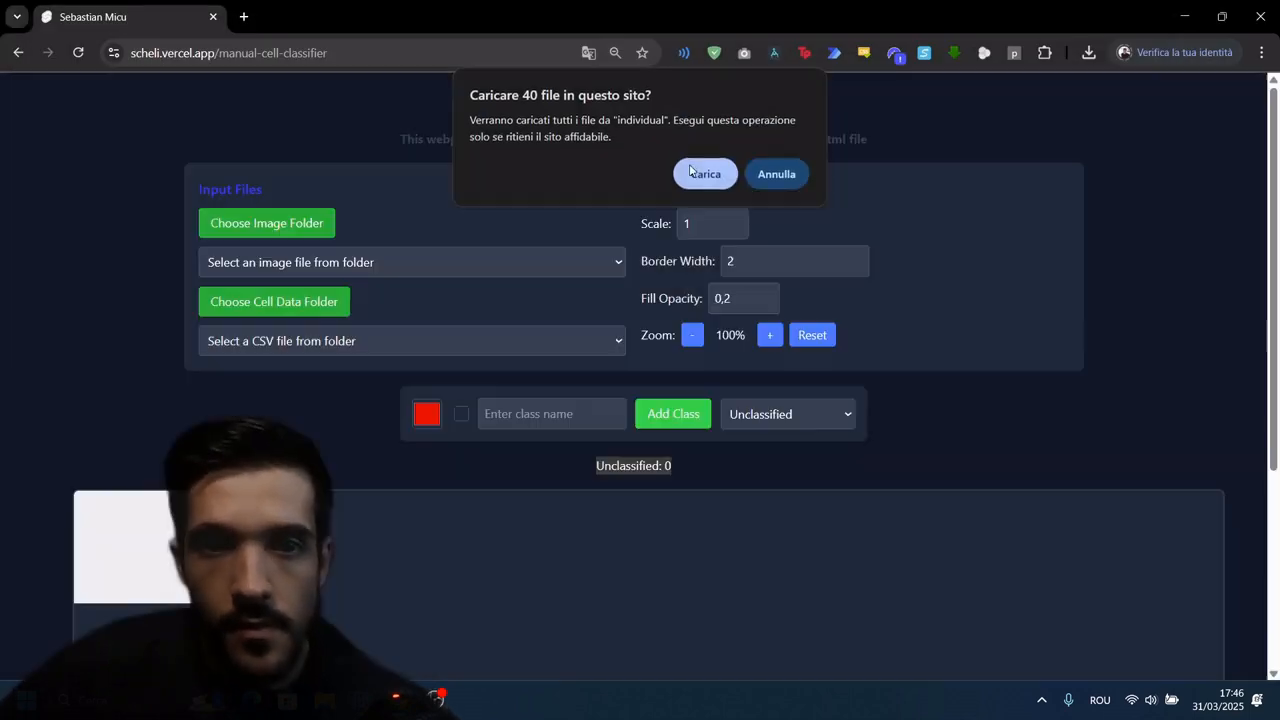
pyautogui.click(690, 171)
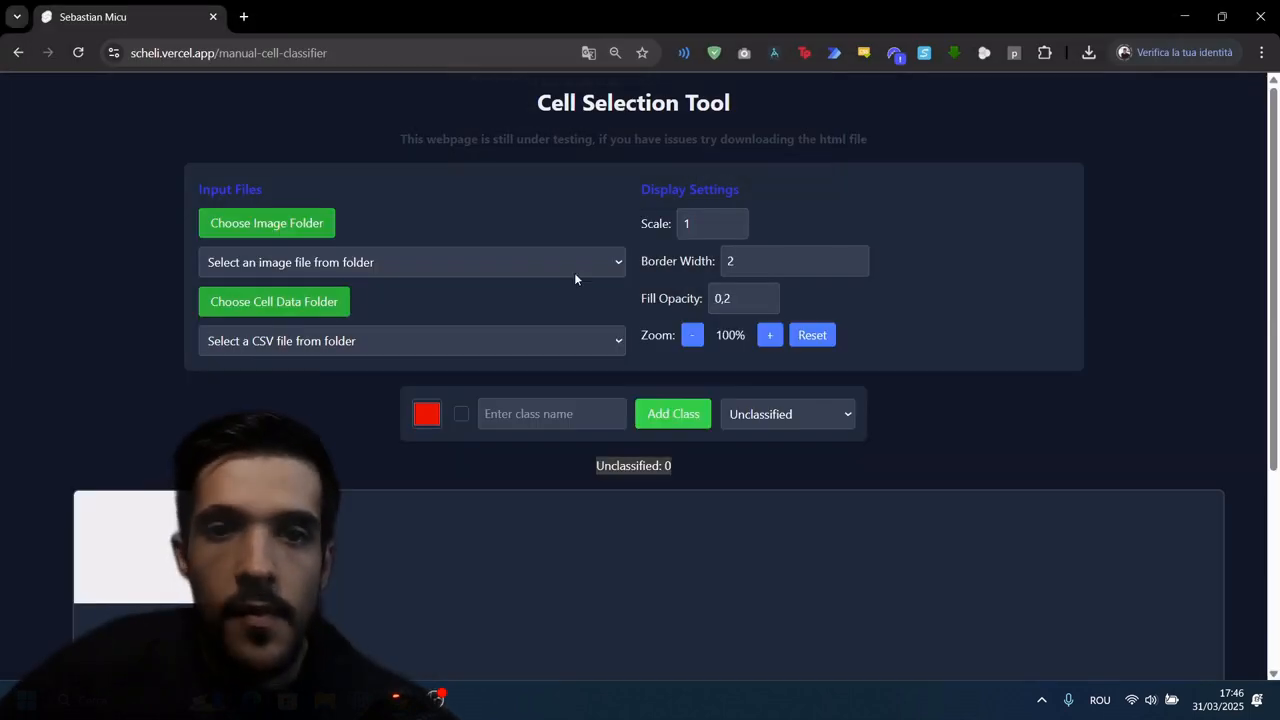
# Step: Load the image P1 - 10 - 02.tif together with its cell data file P1 - 10 - 02_data.csv
pyautogui.click(560, 269)
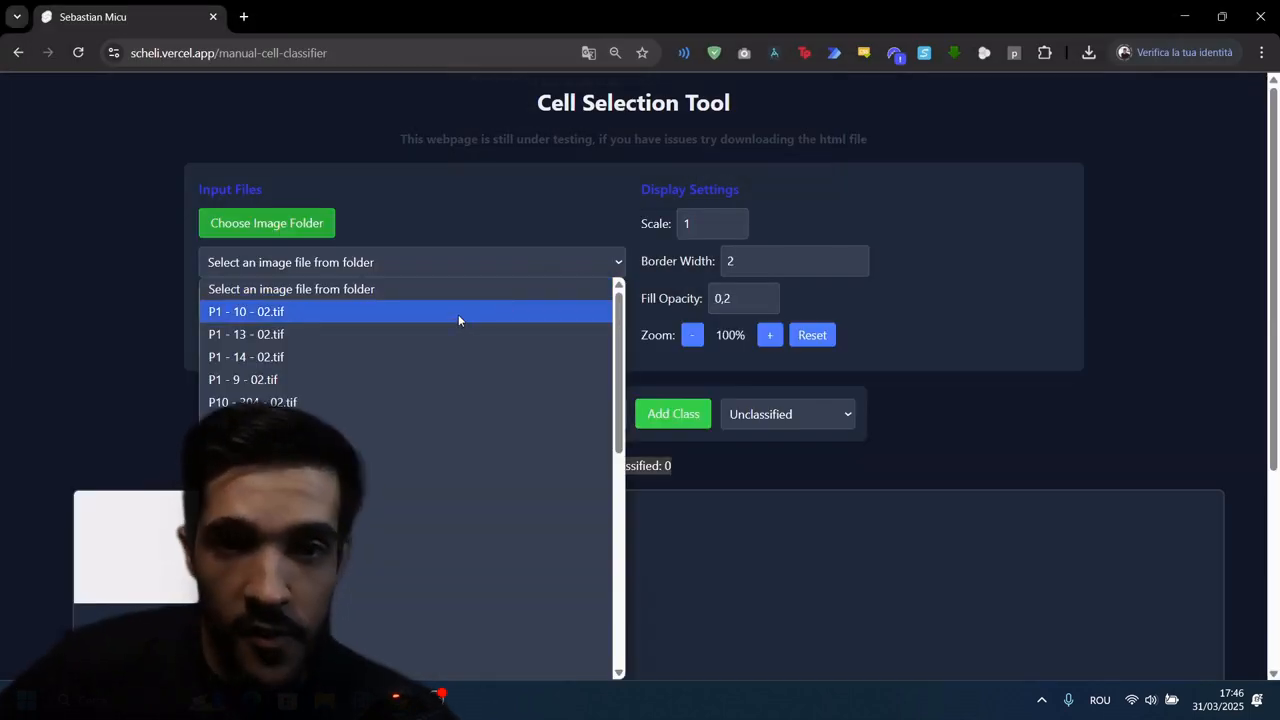
pyautogui.click(458, 314)
pyautogui.scroll(-2, 355, 293)
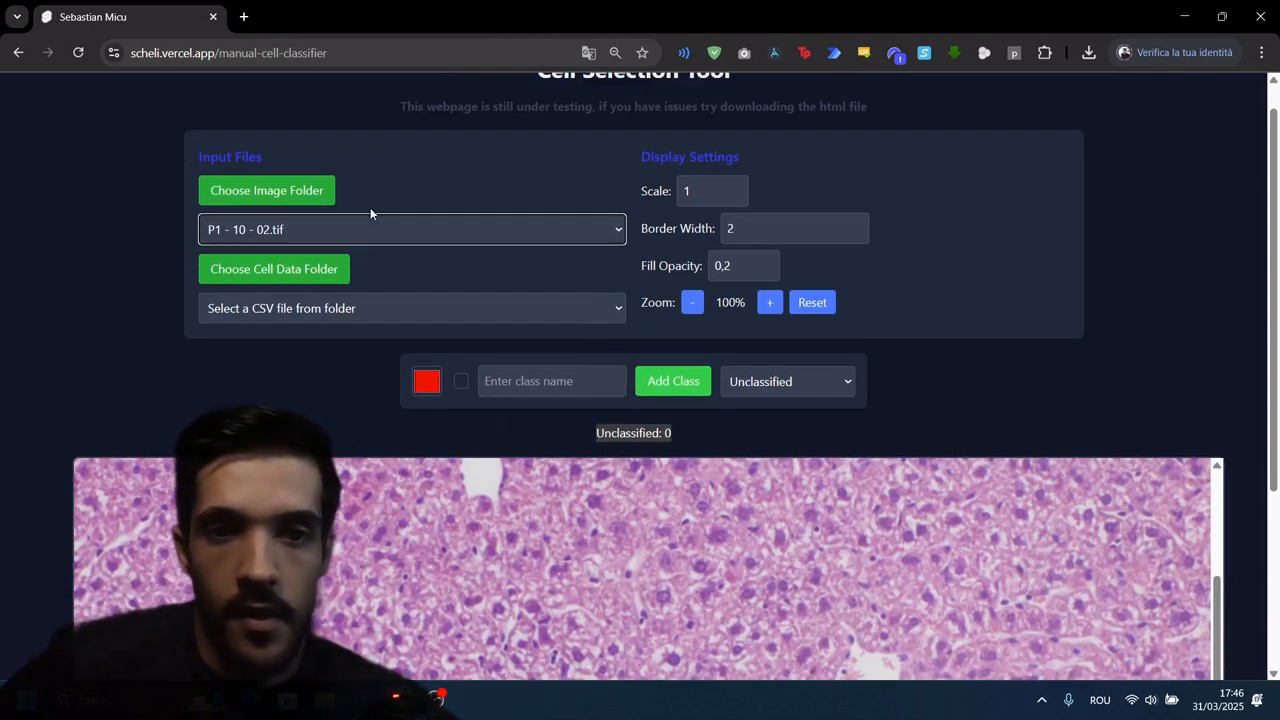
pyautogui.click(370, 268)
pyautogui.click(324, 312)
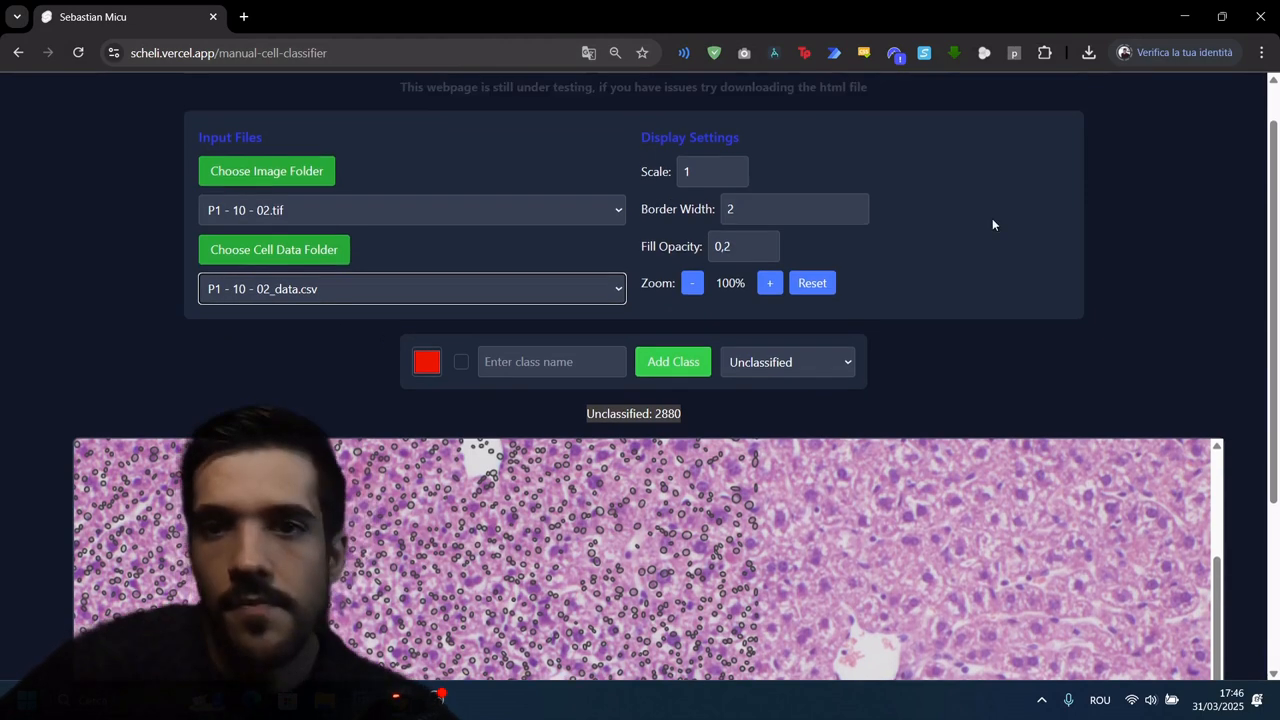
# Step: Set the display scale to 0.58 so the cell outlines line up with the image
pyautogui.scroll(2, 990, 220)
pyautogui.click(707, 224)
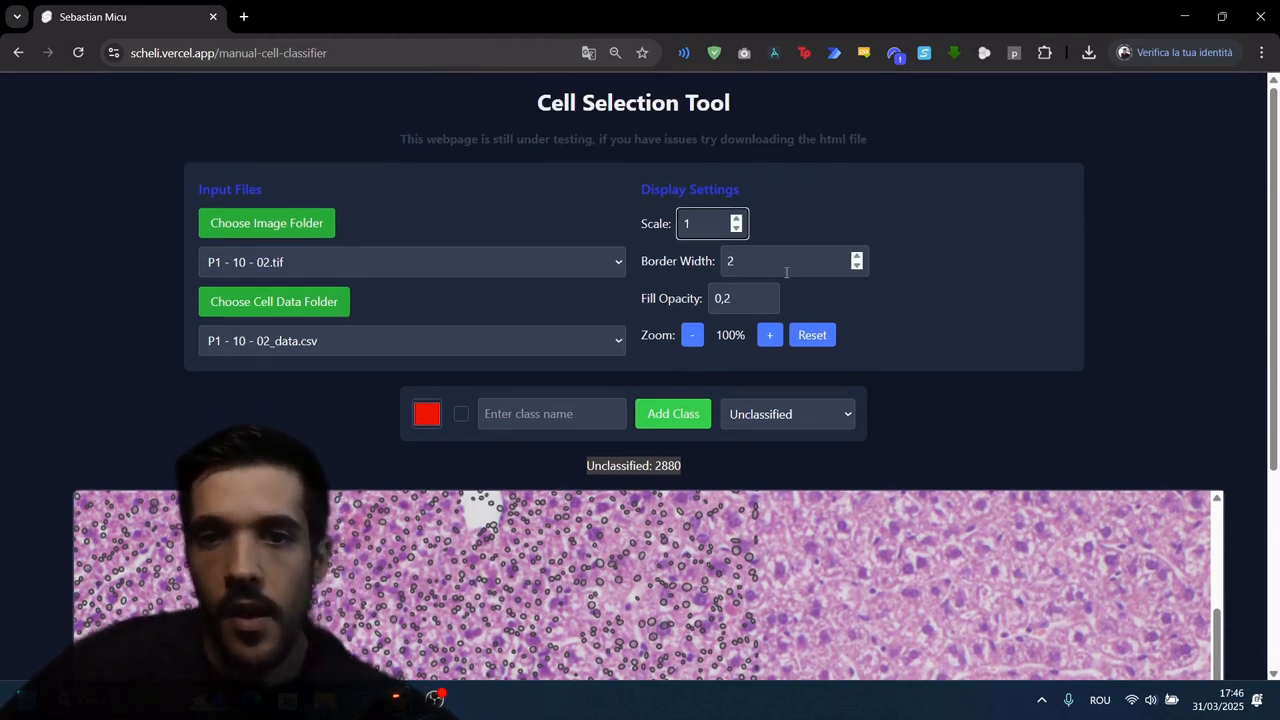
pyautogui.press('BackSpace')
pyautogui.write('0')
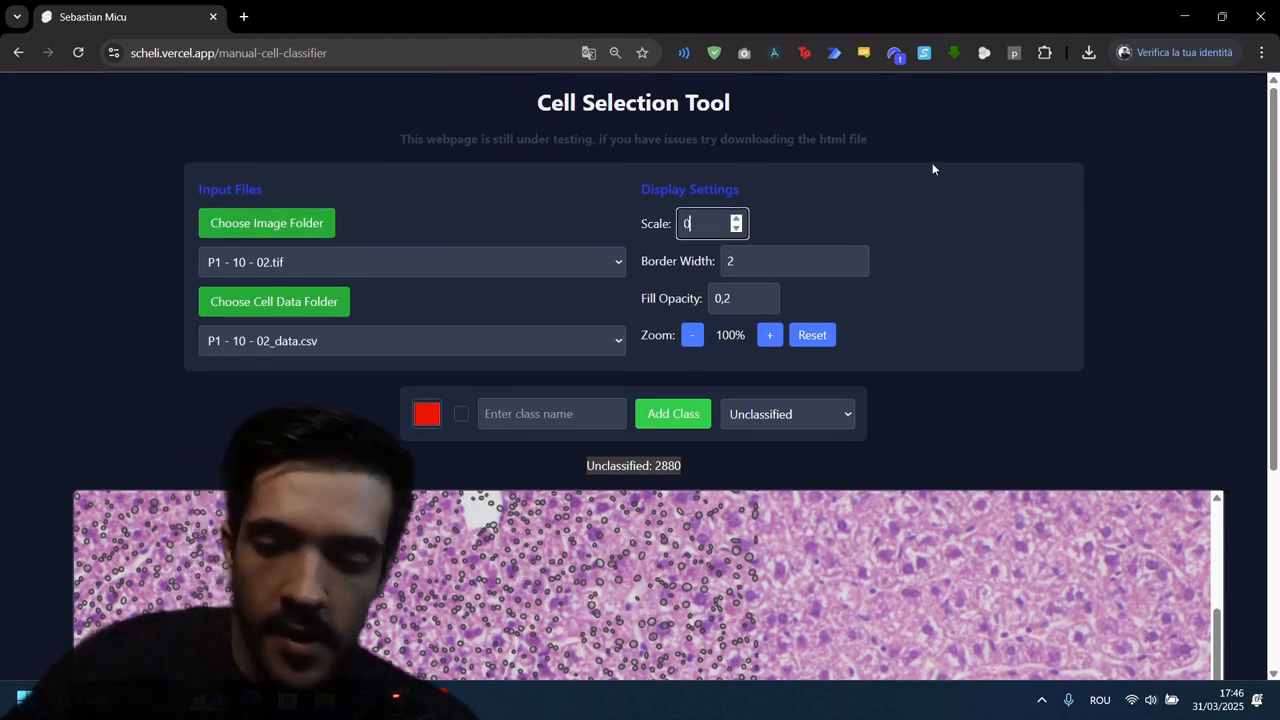
pyautogui.write('.58')
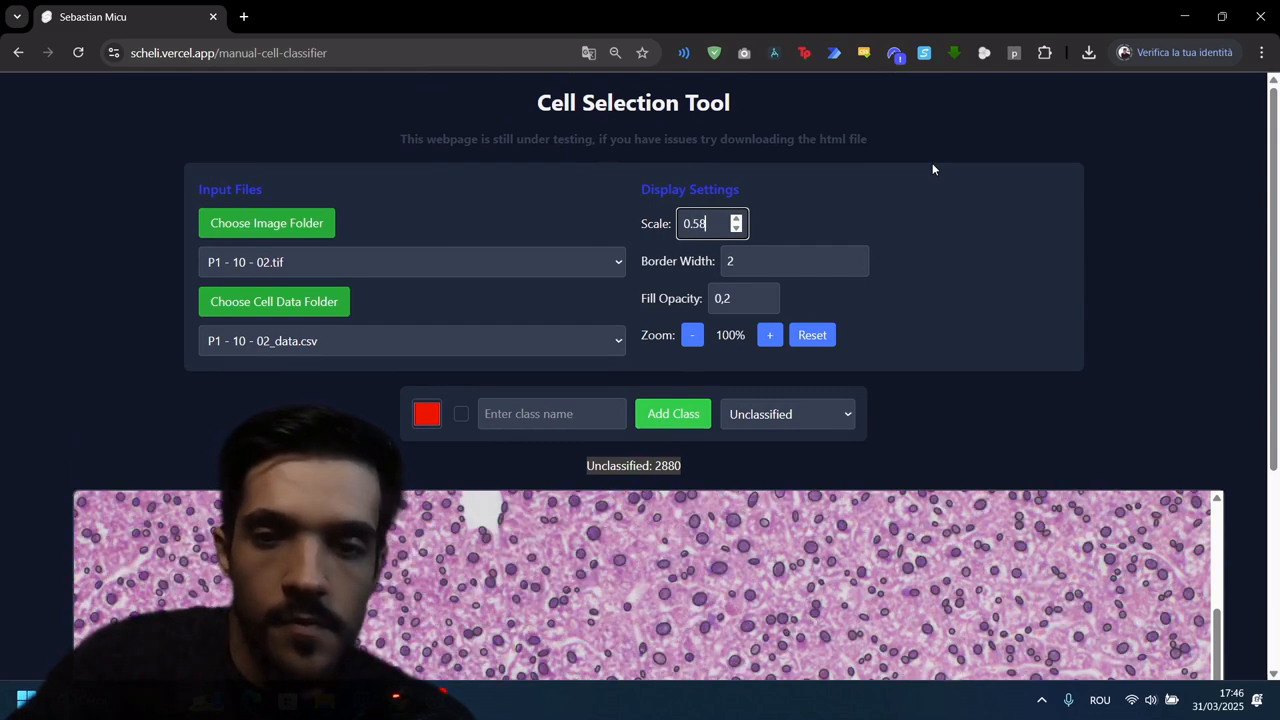
# Step: Add a red cell class named Hepatocytes
pyautogui.scroll(-3, 932, 163)
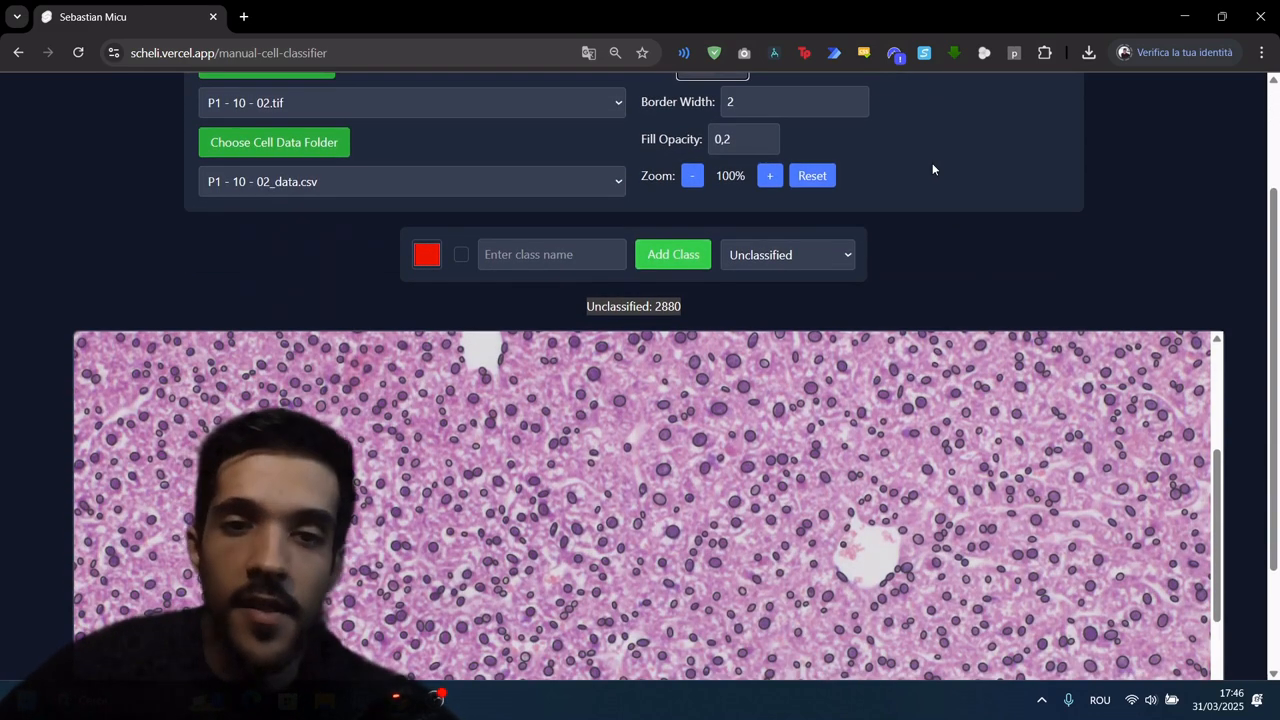
pyautogui.click(523, 253)
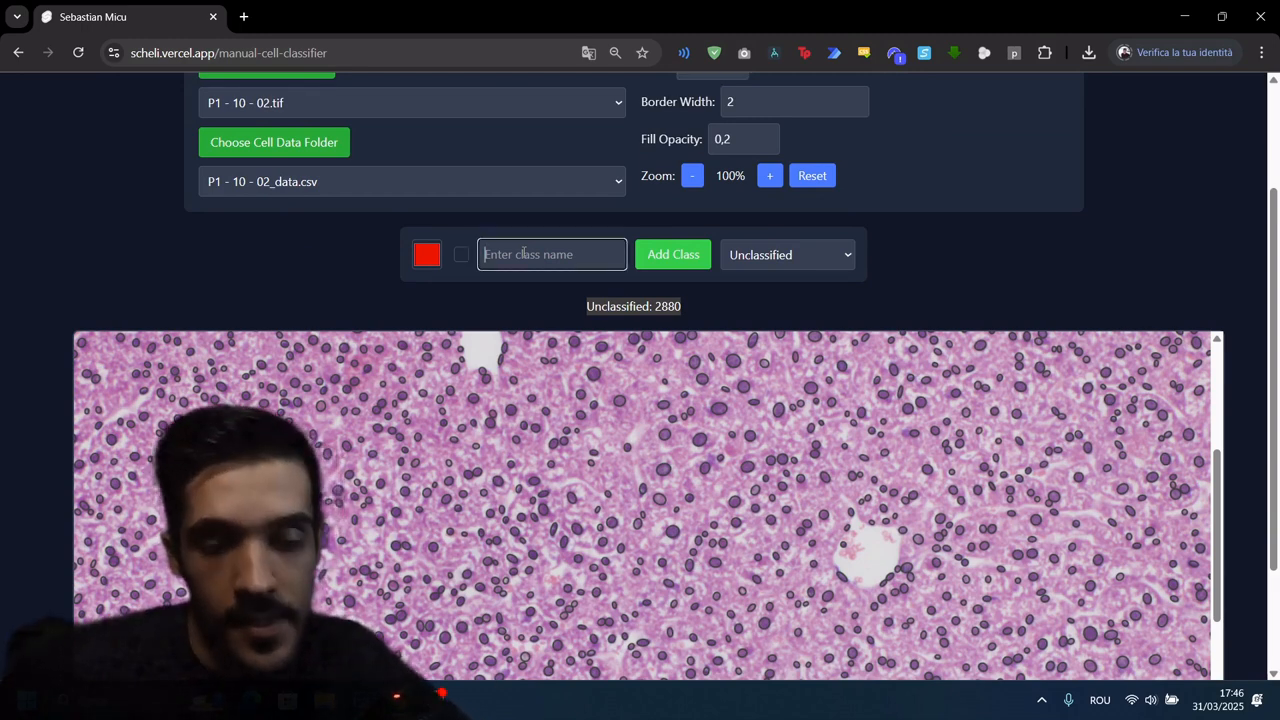
pyautogui.write('H')
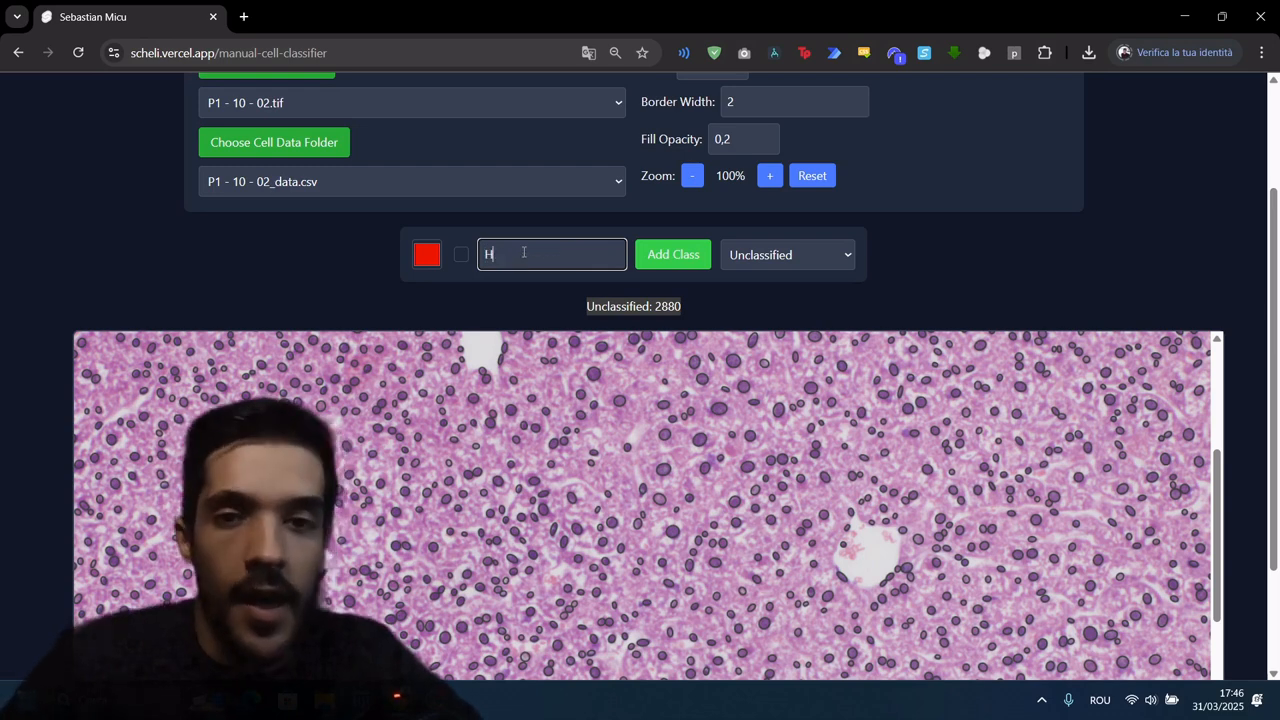
pyautogui.write('epatocytes')
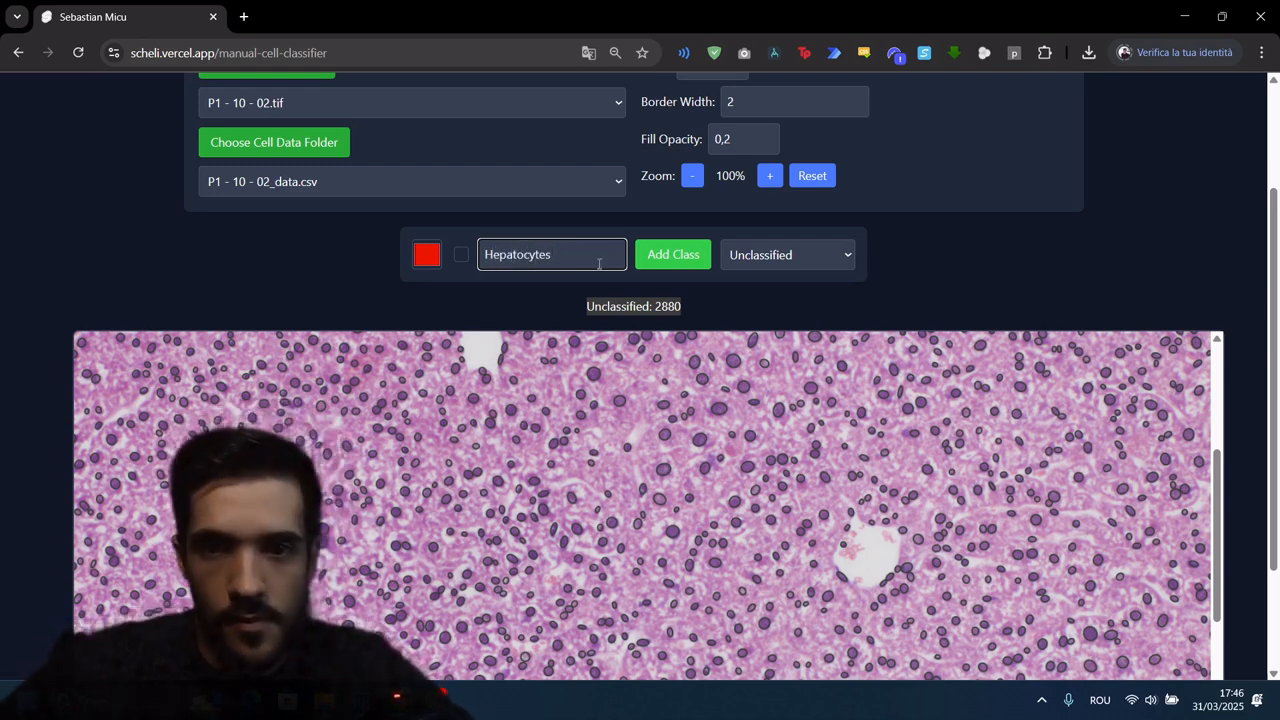
pyautogui.click(676, 258)
# Step: Make Hepatocytes the active class and assign nine large nuclei across the image to it
pyautogui.click(837, 248)
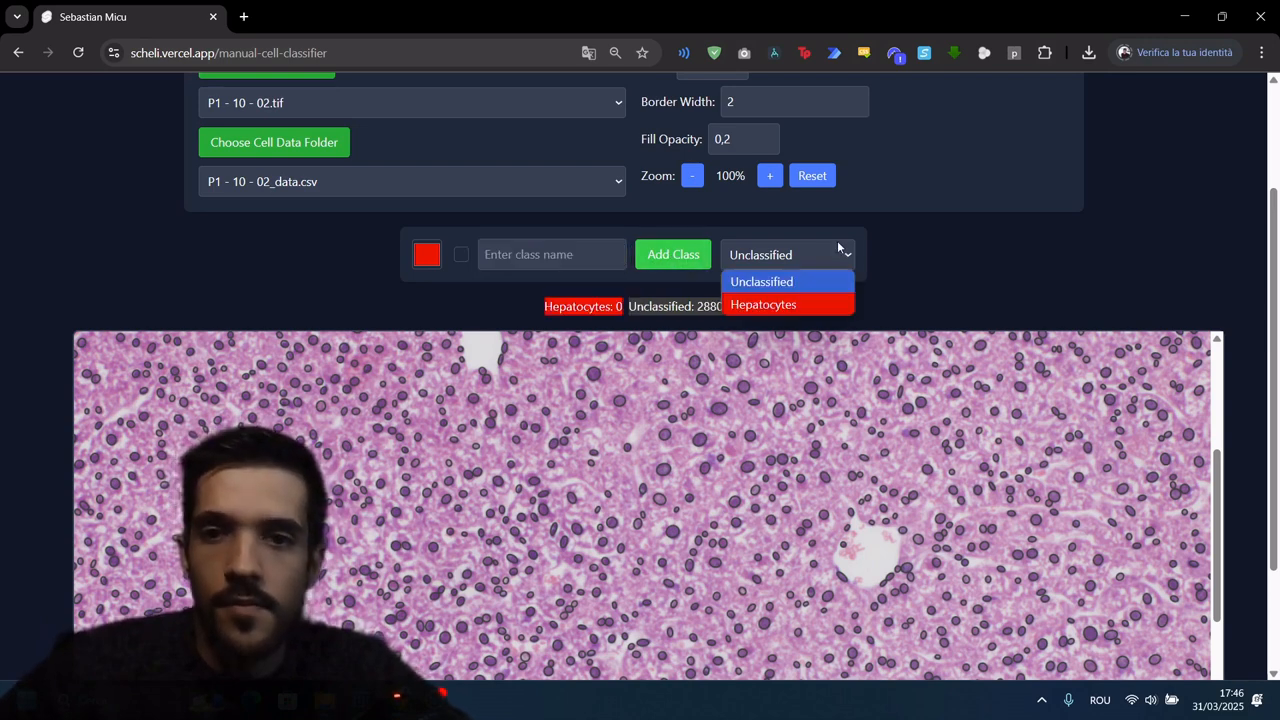
pyautogui.click(775, 303)
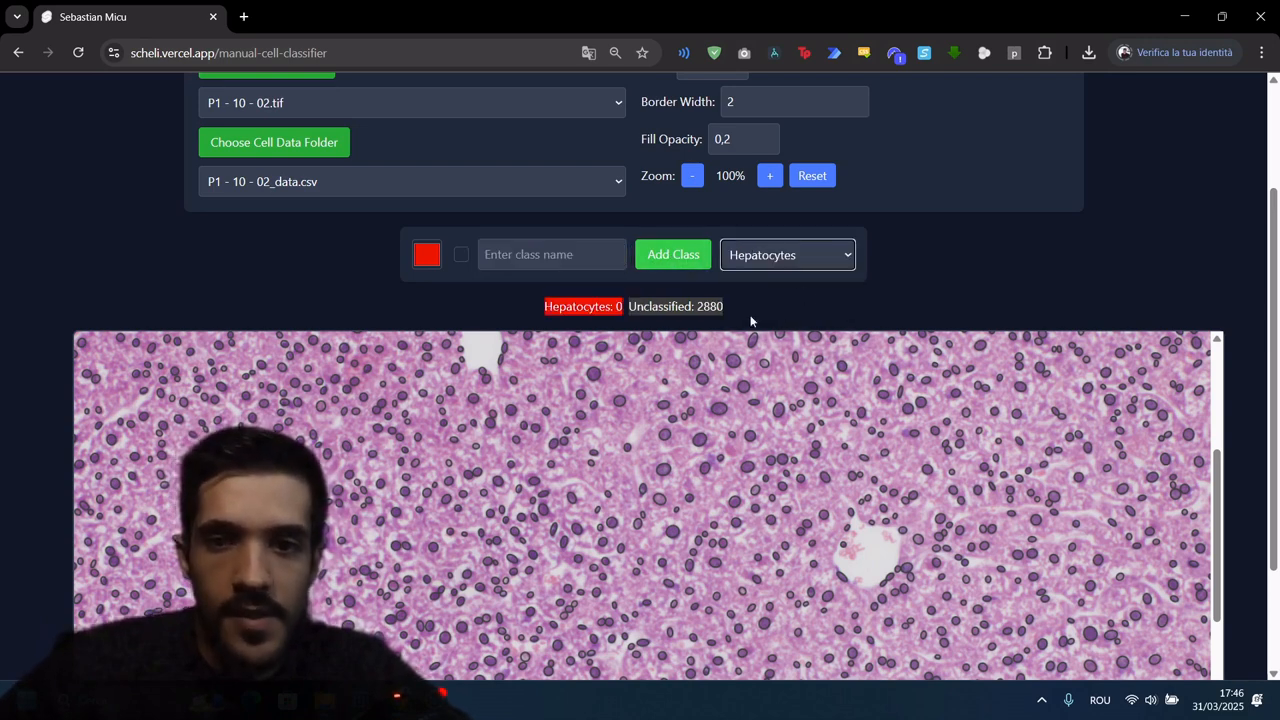
pyautogui.click(593, 373)
pyautogui.click(718, 408)
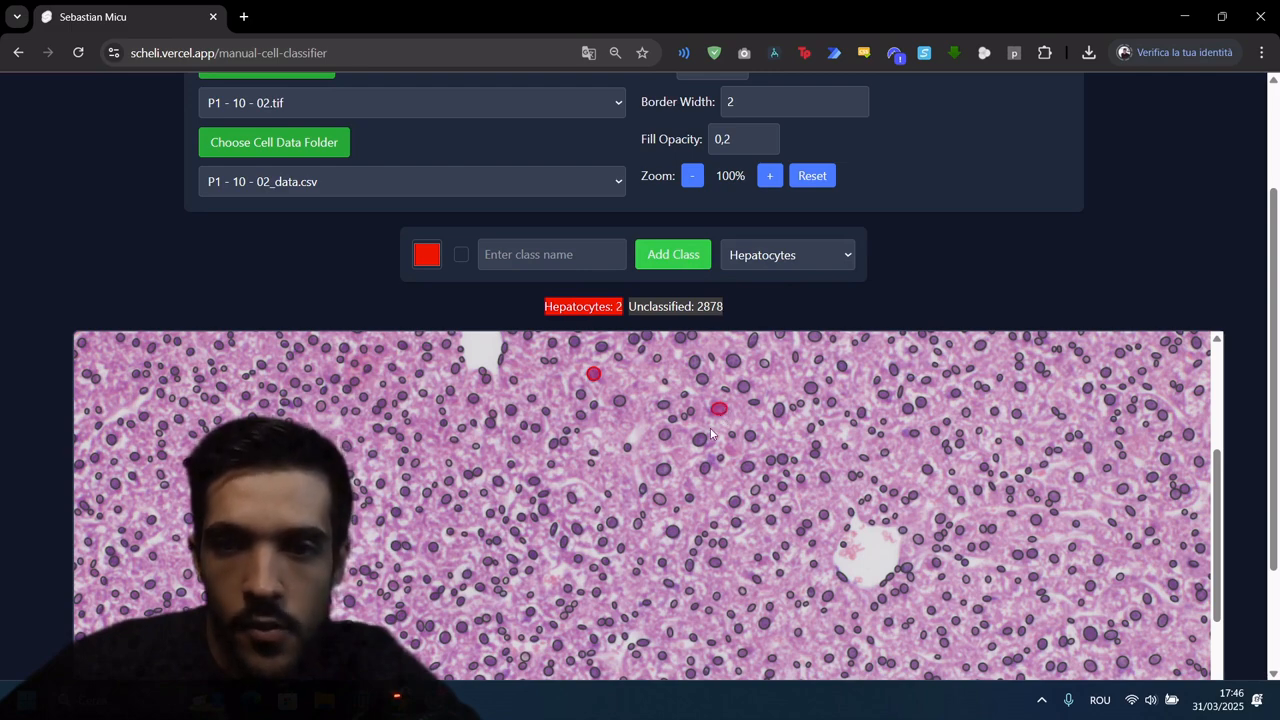
pyautogui.click(663, 469)
pyautogui.click(699, 439)
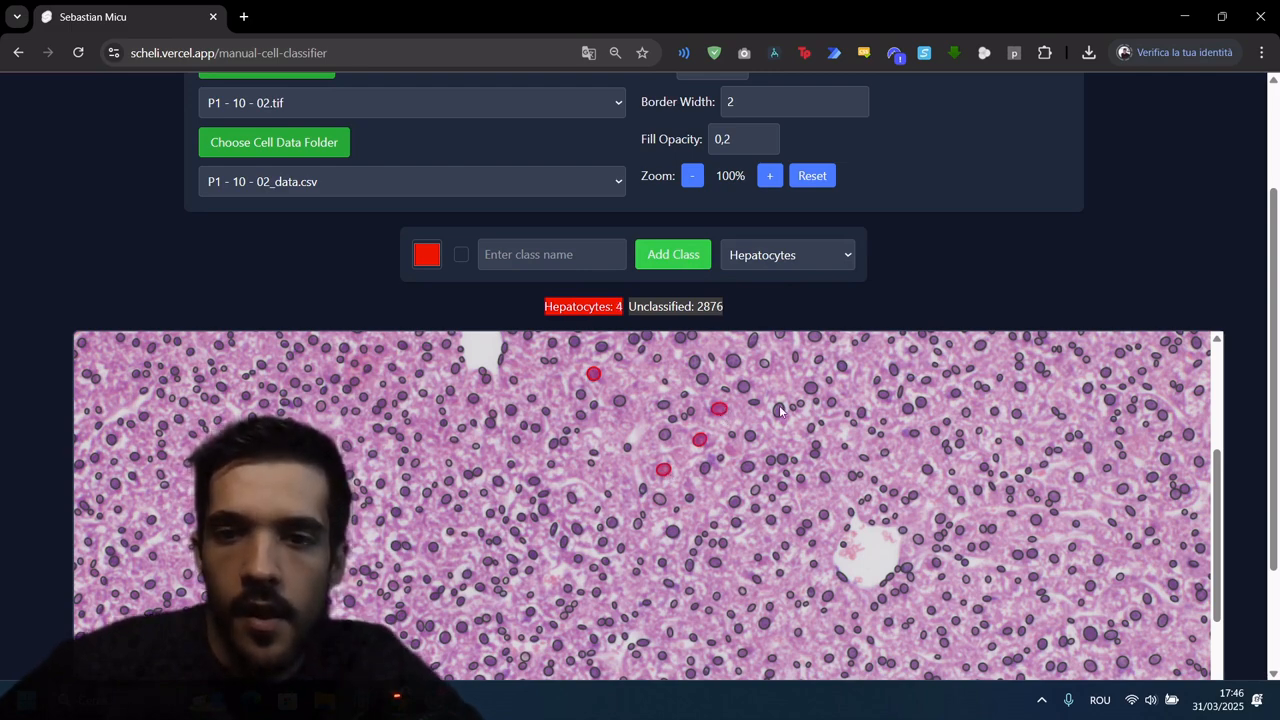
pyautogui.click(733, 360)
pyautogui.click(694, 361)
pyautogui.click(703, 380)
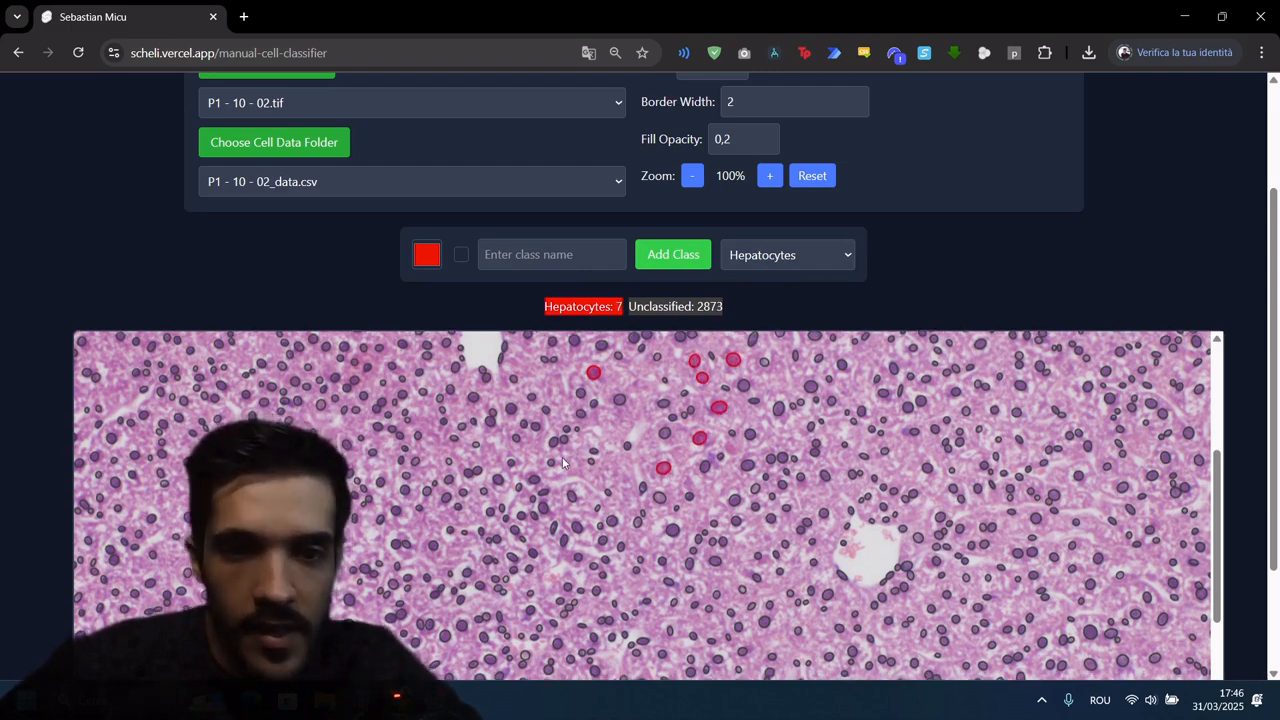
pyautogui.scroll(-2, 379, 455)
pyautogui.click(323, 366)
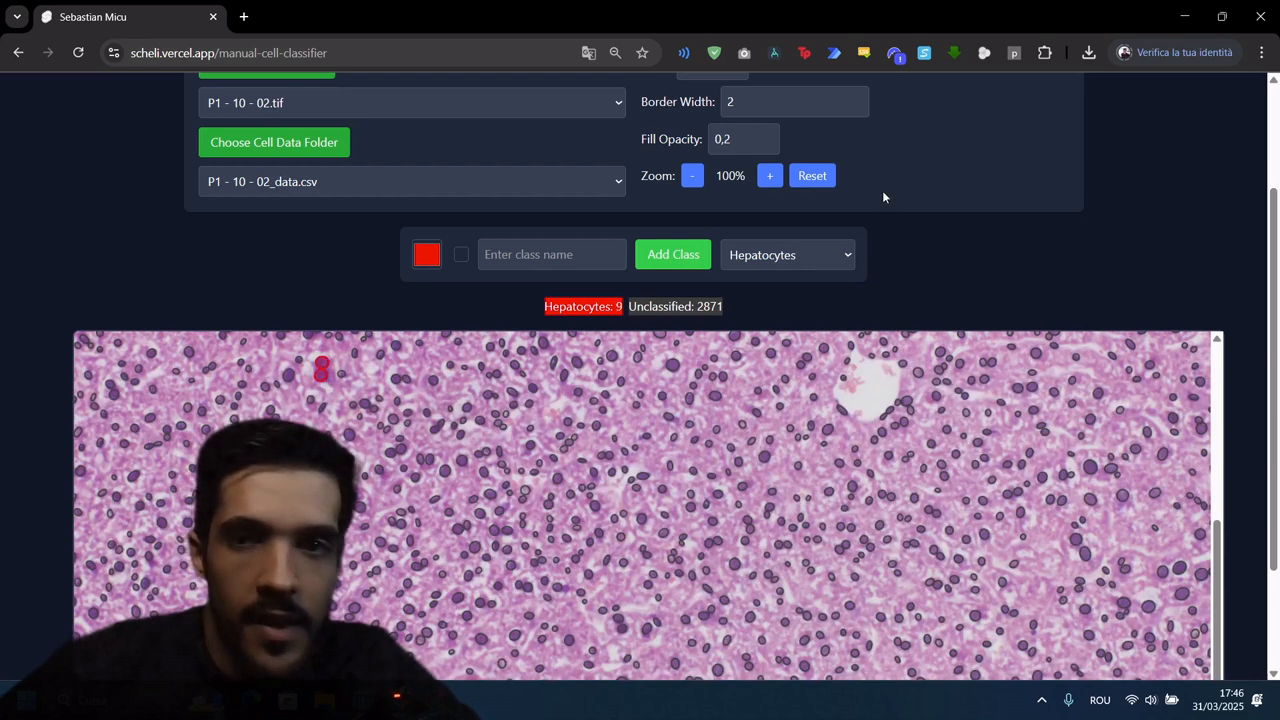
# Step: Set the cell outlines' border width to 5 and their fill opacity to 1
pyautogui.scroll(2, 880, 197)
pyautogui.click(750, 261)
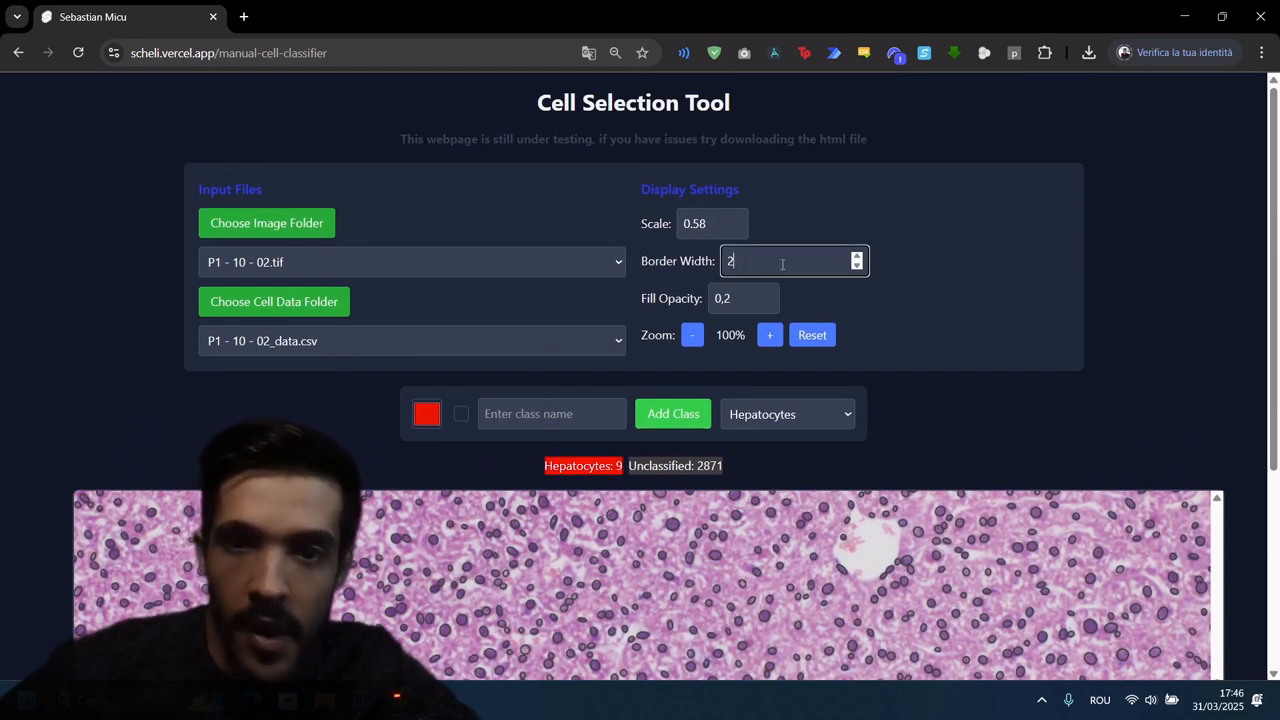
pyautogui.click(857, 256)
pyautogui.click(857, 256)
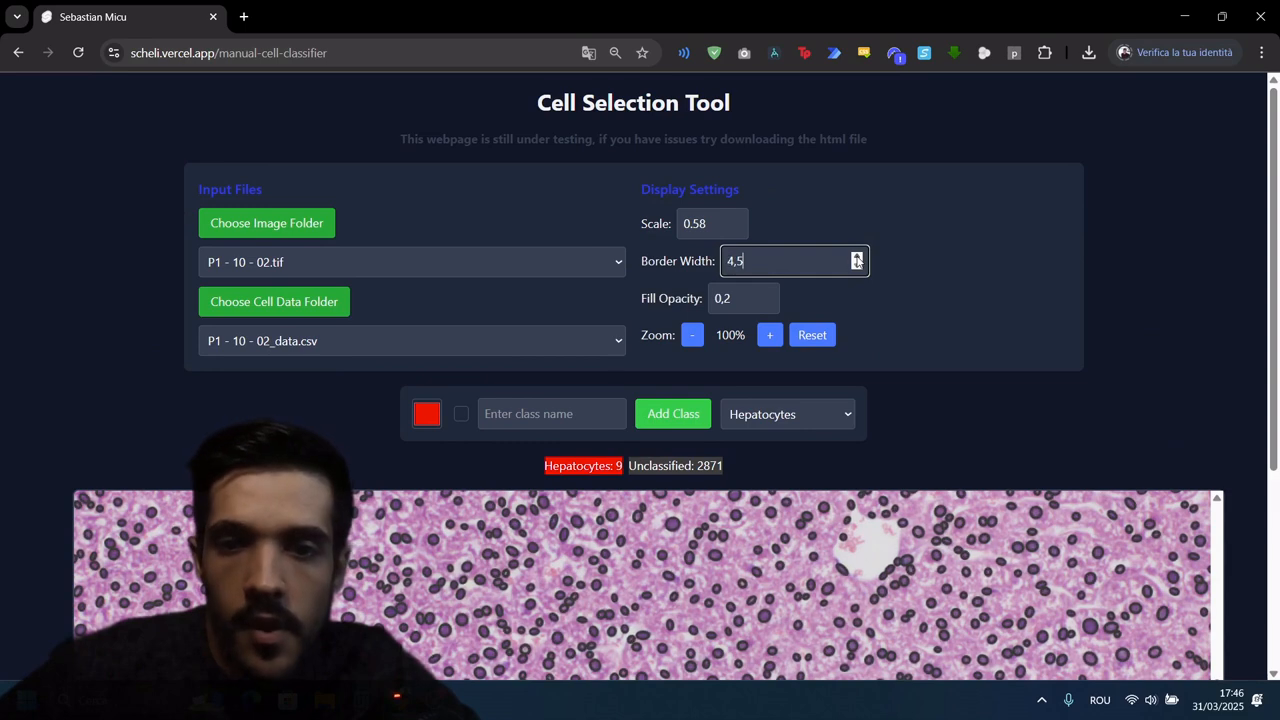
pyautogui.click(857, 256)
pyautogui.scroll(-1, 709, 305)
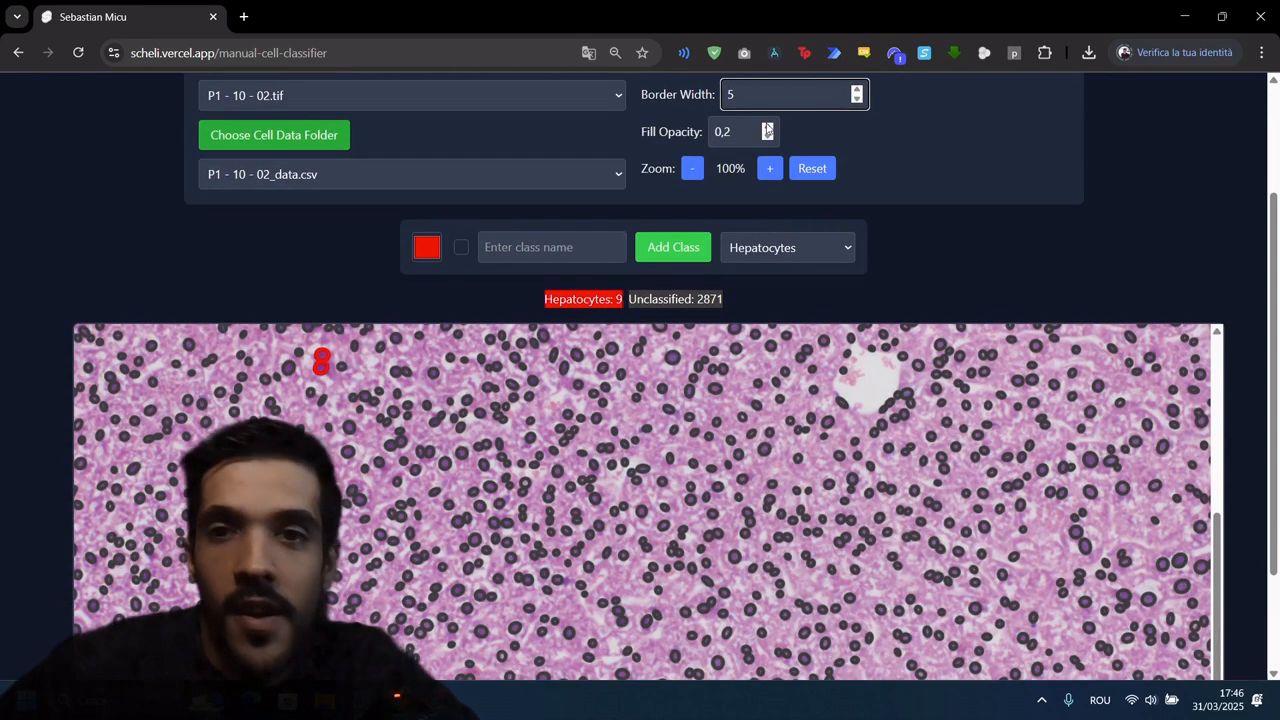
pyautogui.click(766, 128)
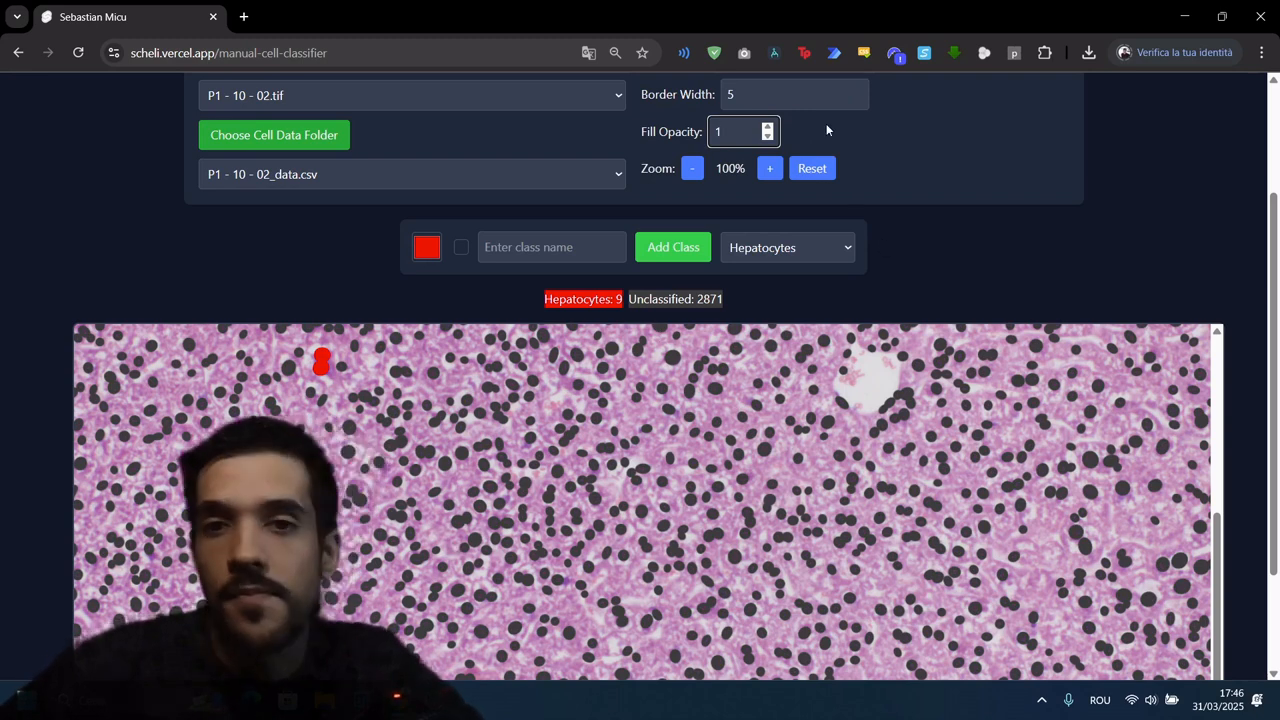
# Step: Toggle the cell overlay off and on repeatedly to compare the outlined cells with the underlying tissue
pyautogui.scroll(1, 826, 129)
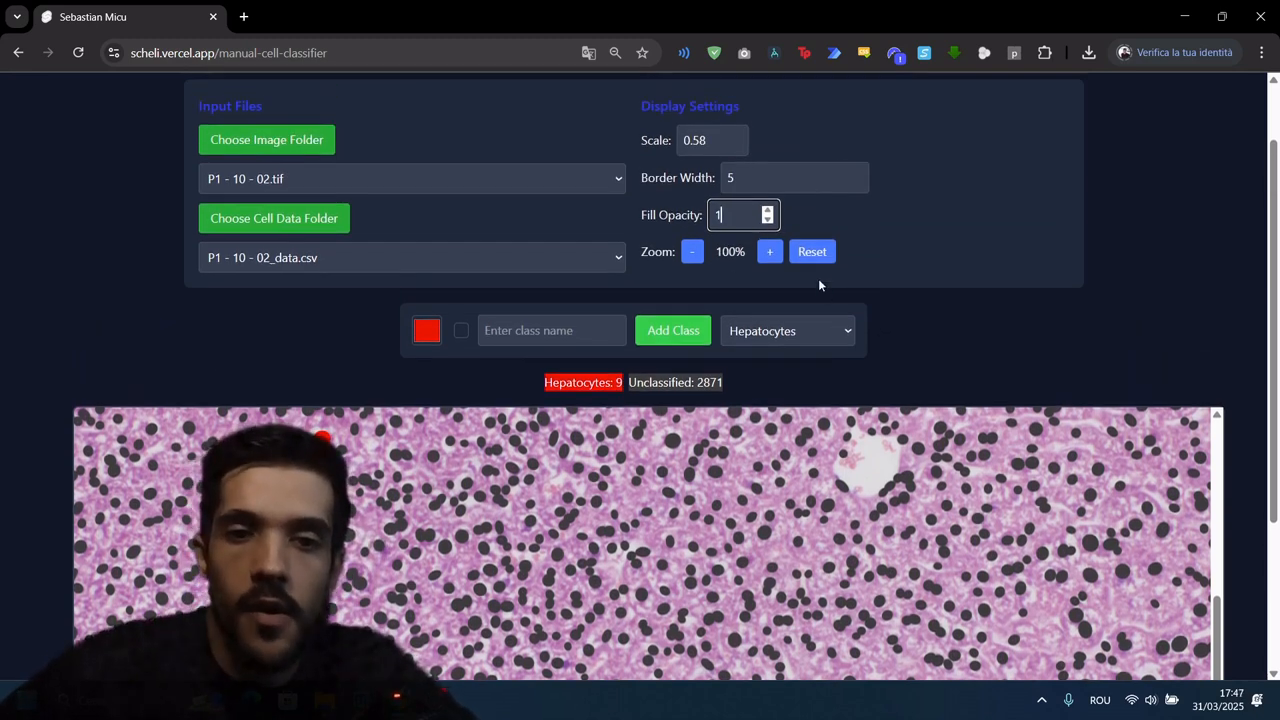
pyautogui.scroll(-2, 792, 322)
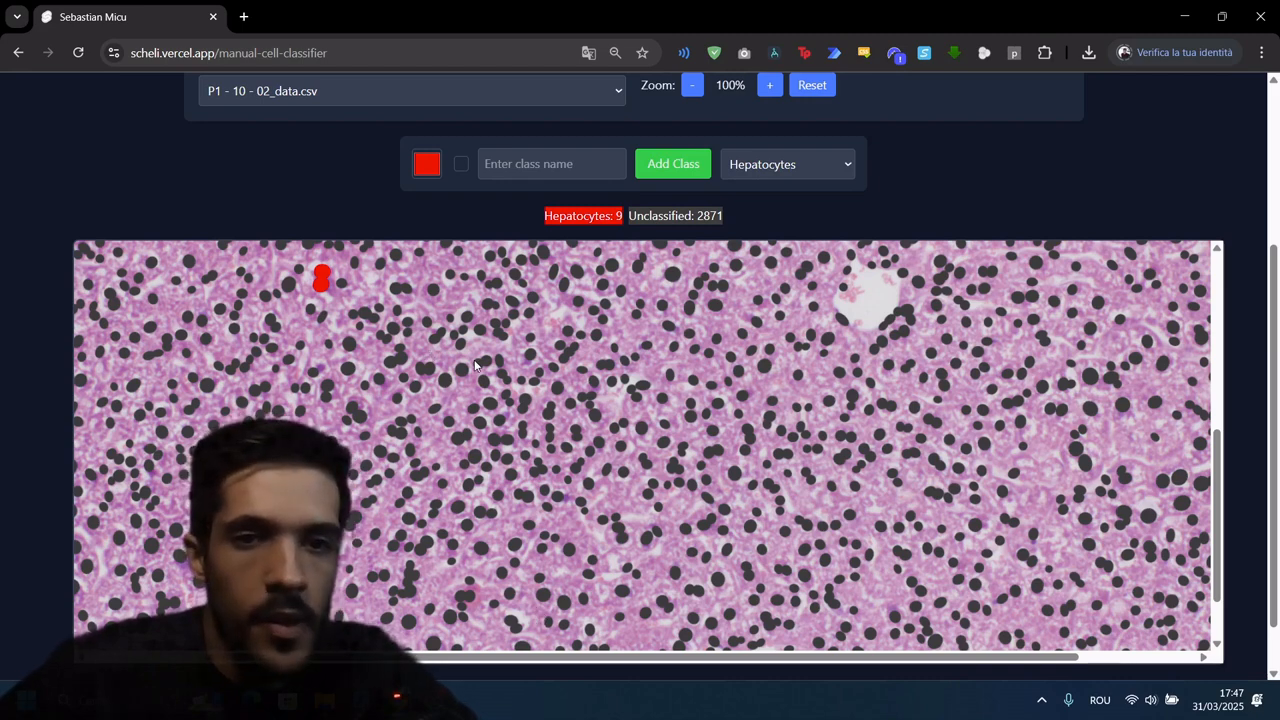
pyautogui.press('h')
pyautogui.press('h')
pyautogui.press('h')
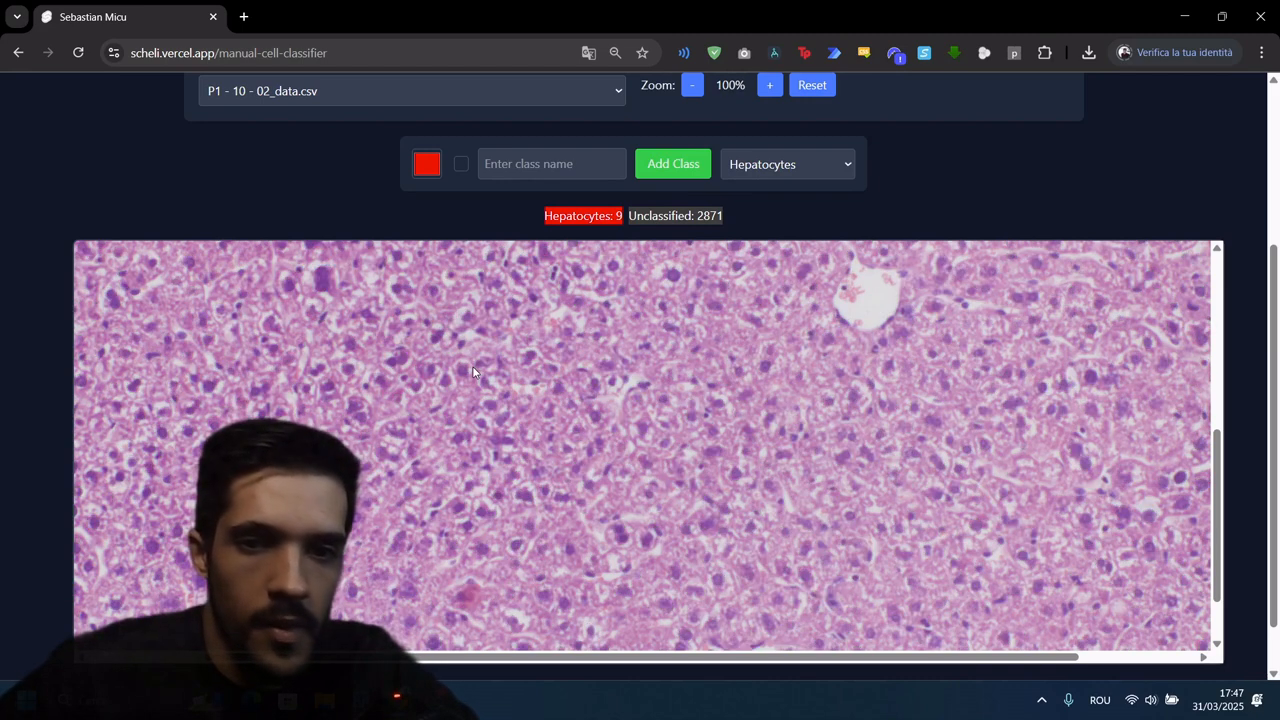
pyautogui.press('h')
pyautogui.press('h')
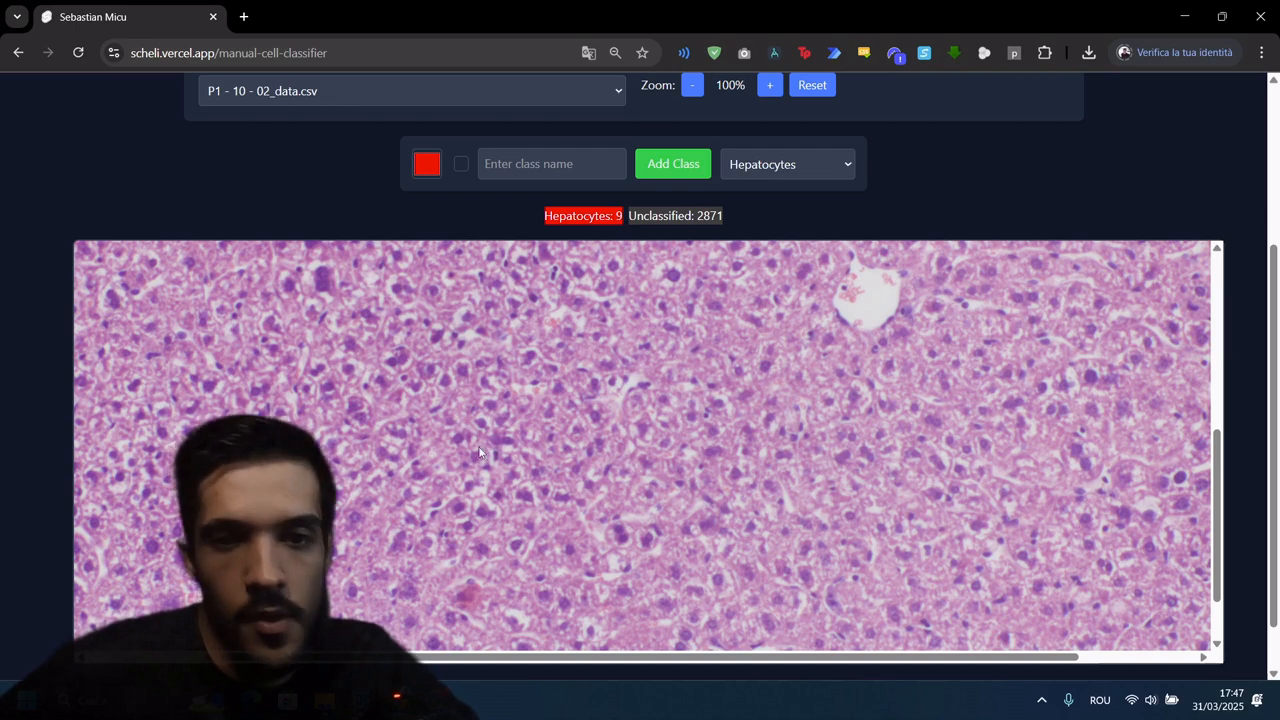
pyautogui.press('h')
# Step: Set the cell outlines' border width to 0,5 and their fill opacity to 0,2
pyautogui.scroll(2, 523, 452)
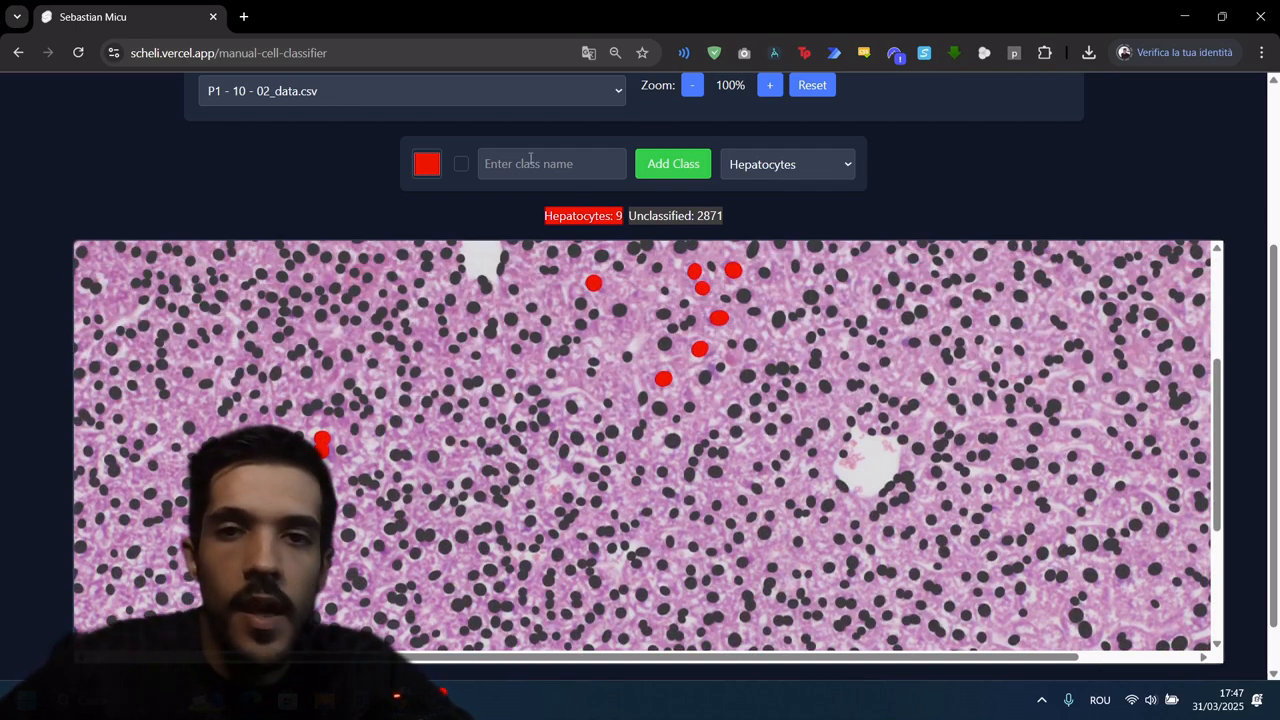
pyautogui.scroll(2, 878, 173)
pyautogui.click(848, 188)
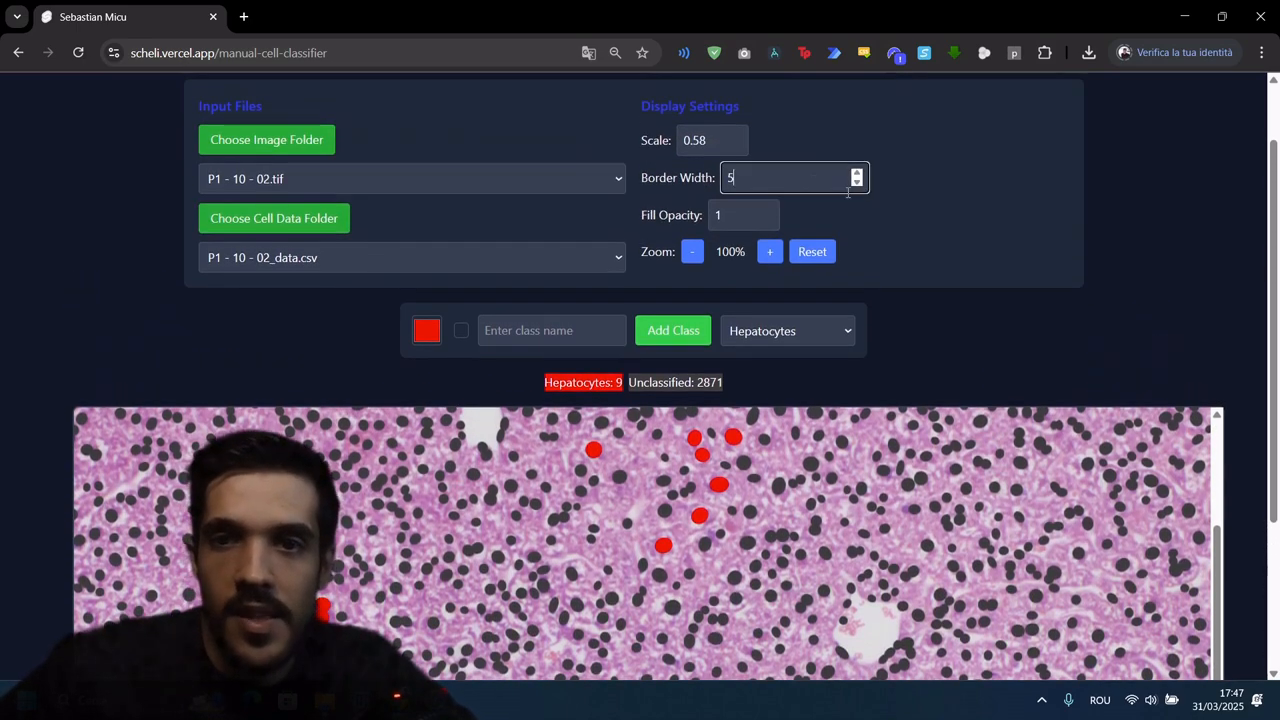
pyautogui.click(857, 183)
pyautogui.click(857, 183)
pyautogui.click(857, 183)
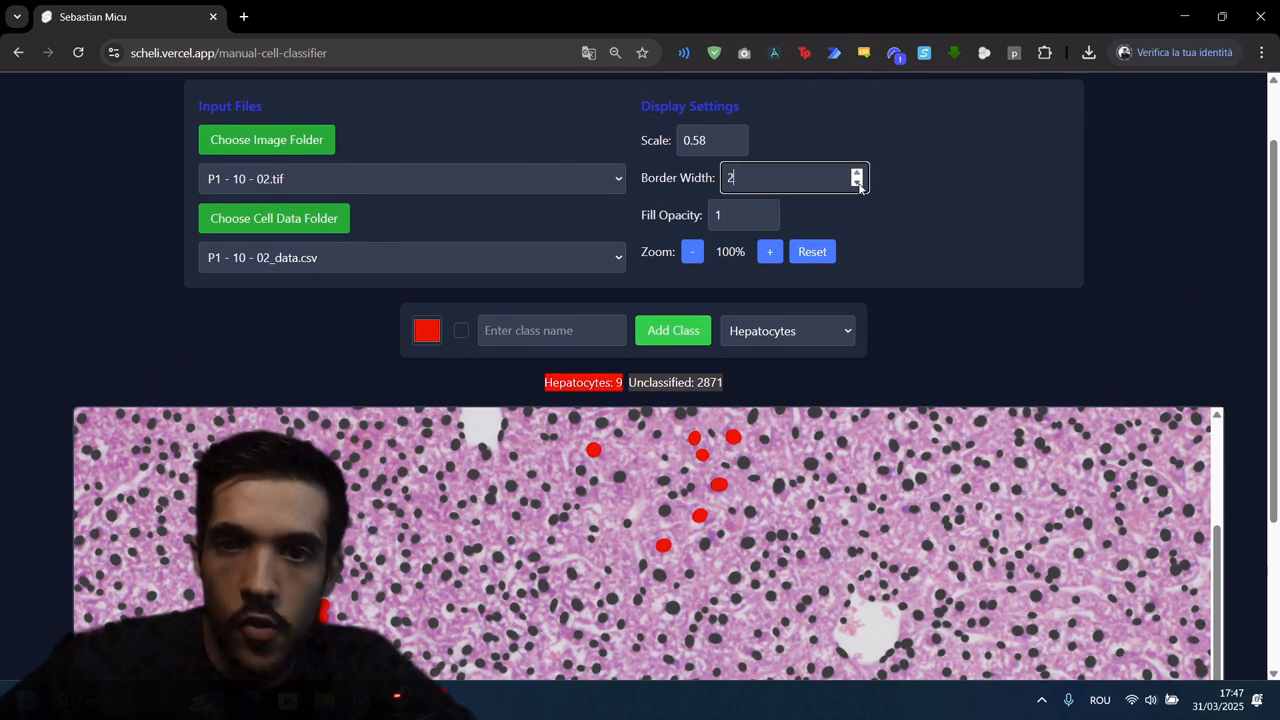
pyautogui.click(857, 183)
pyautogui.click(718, 214)
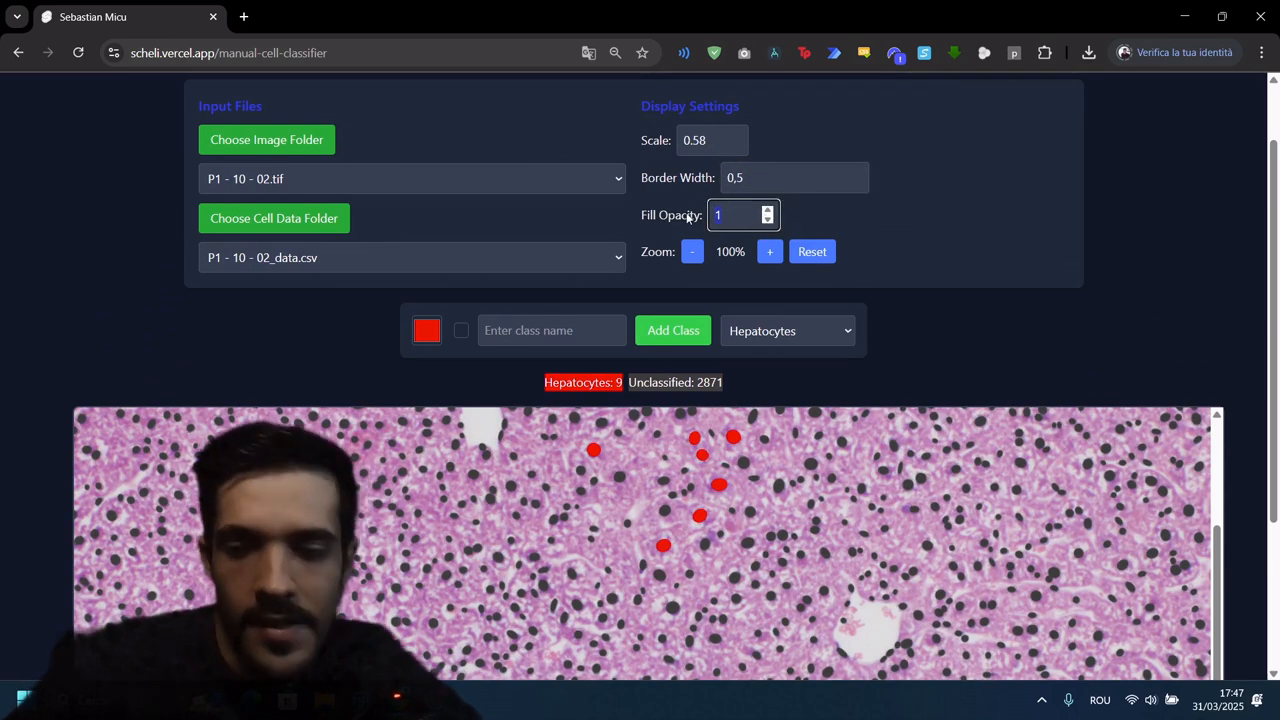
pyautogui.write('0,2')
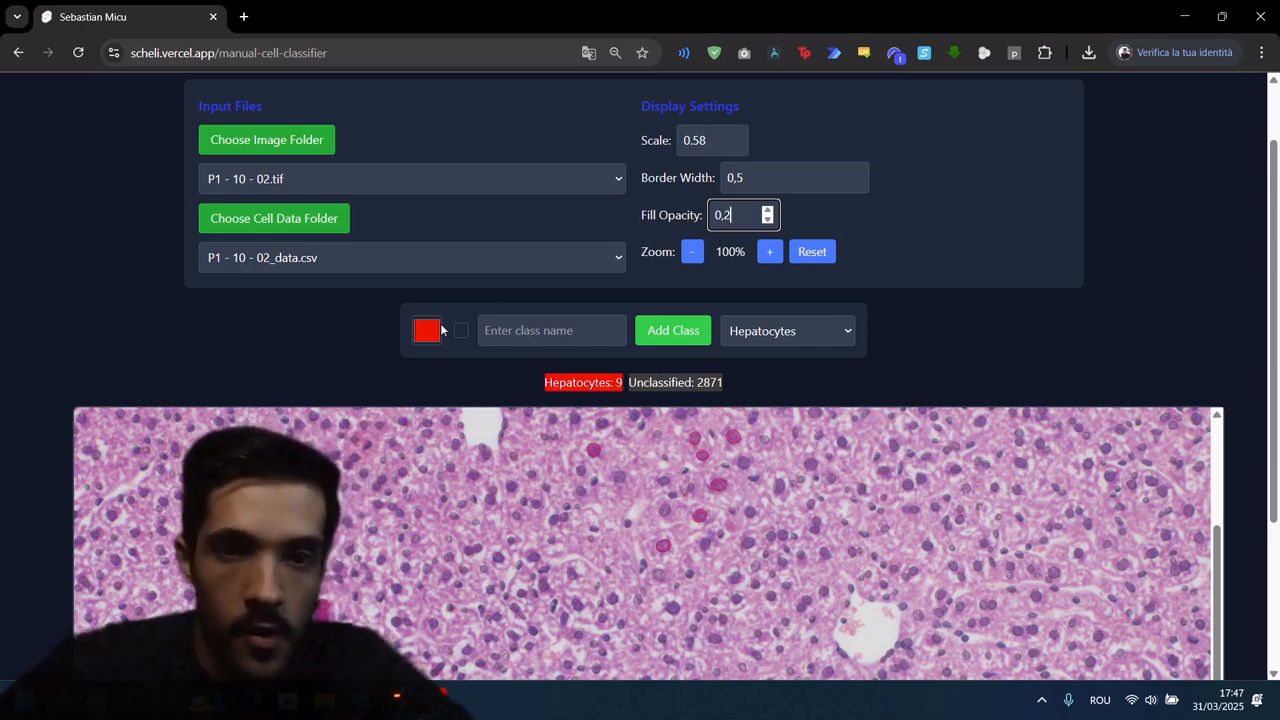
# Step: Add a blue cell class (RGB 0, 0, 255) named NPC and make it the active class
pyautogui.click(428, 330)
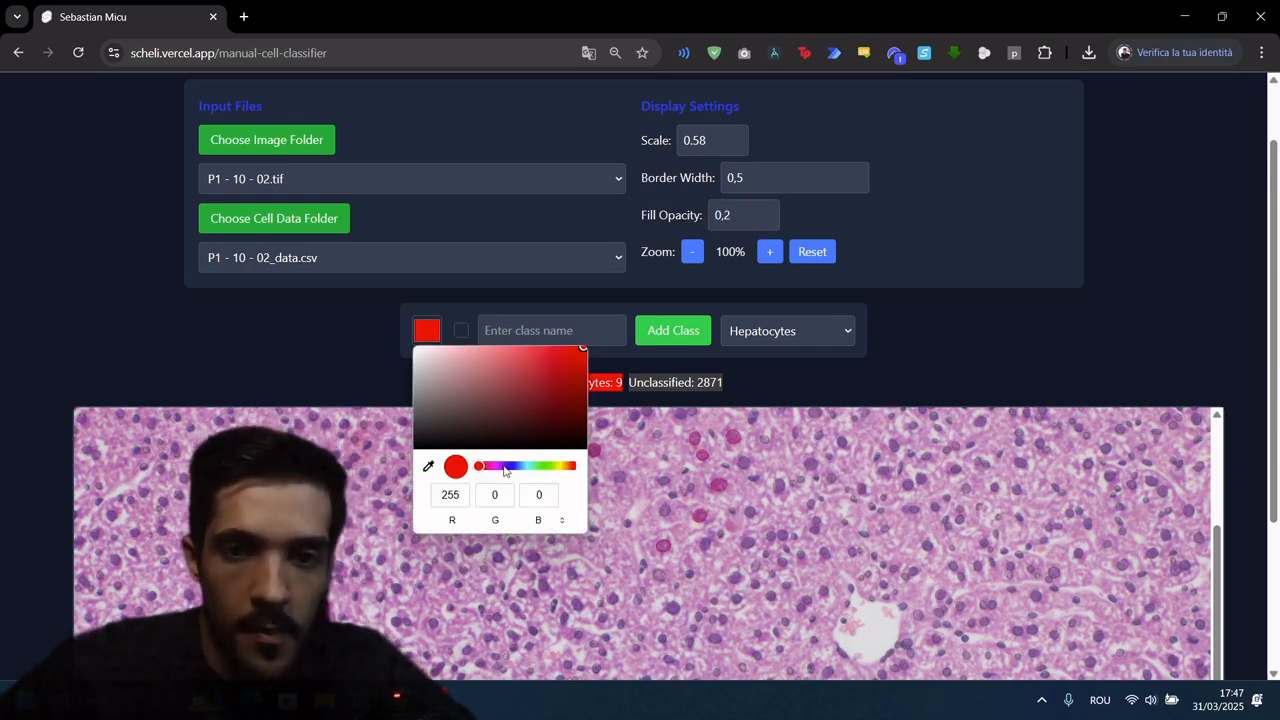
pyautogui.moveTo(505, 470); pyautogui.dragTo(513, 477)
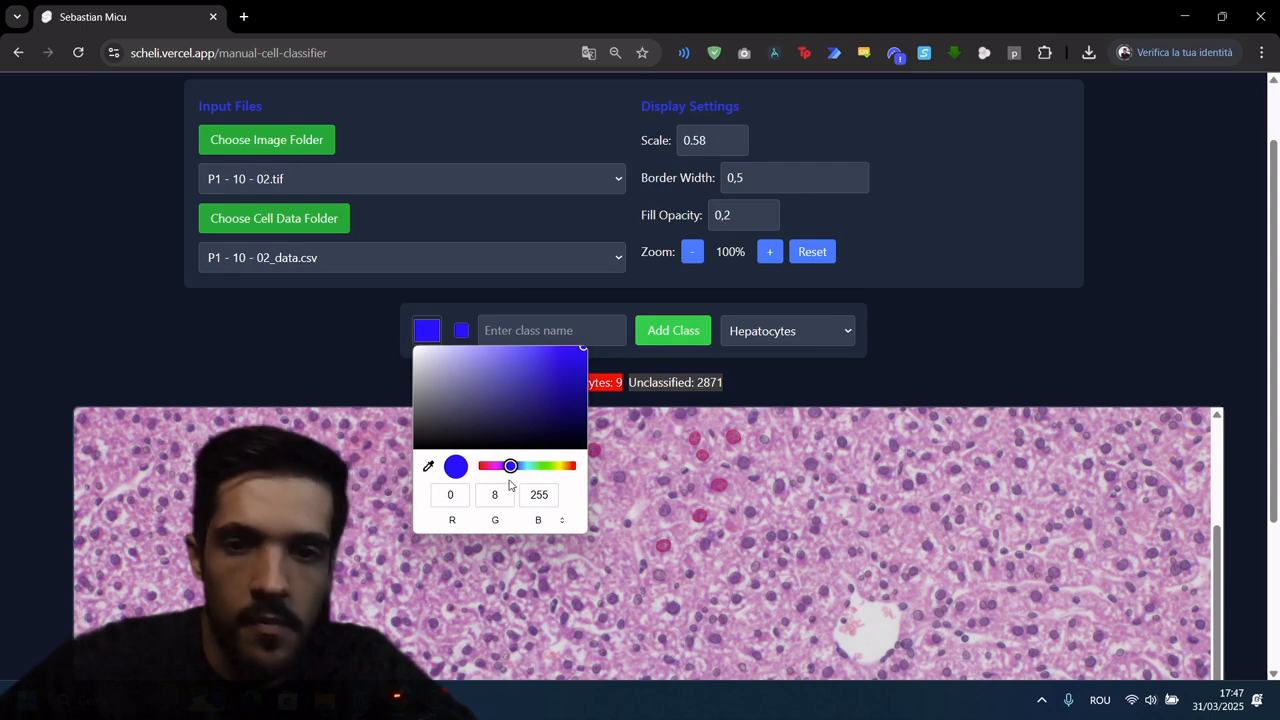
pyautogui.write('0')
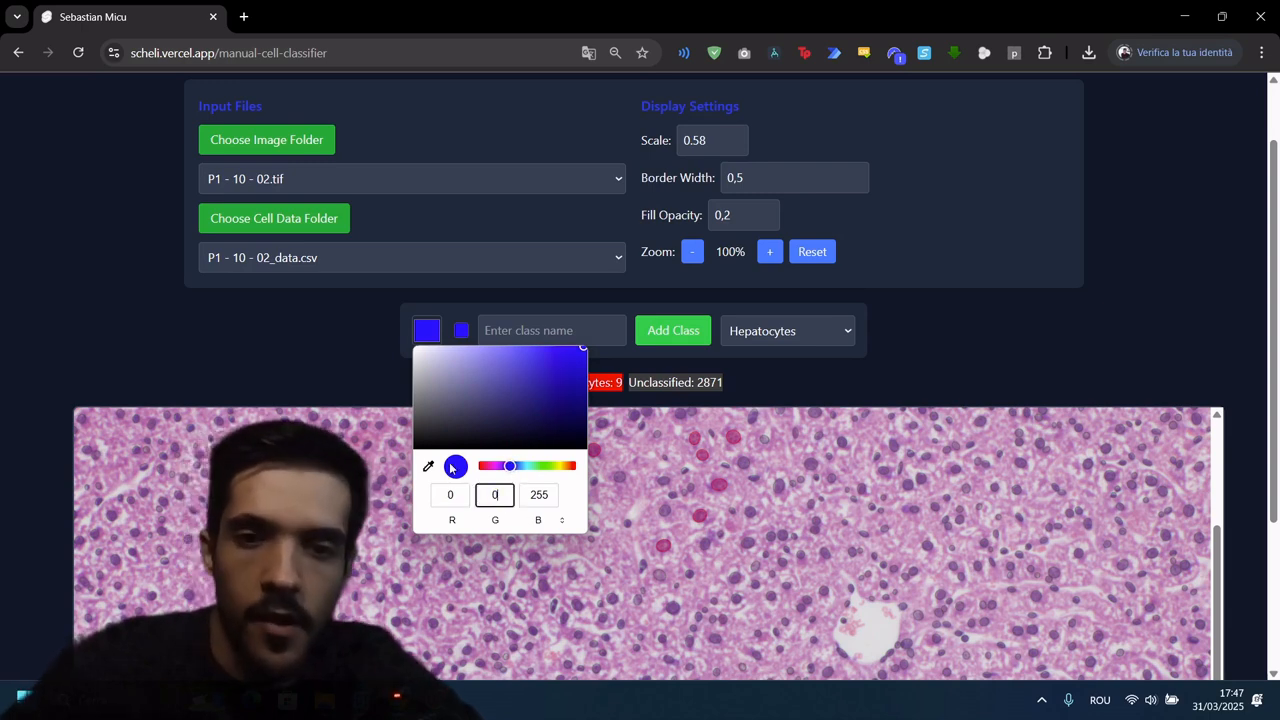
pyautogui.click(581, 329)
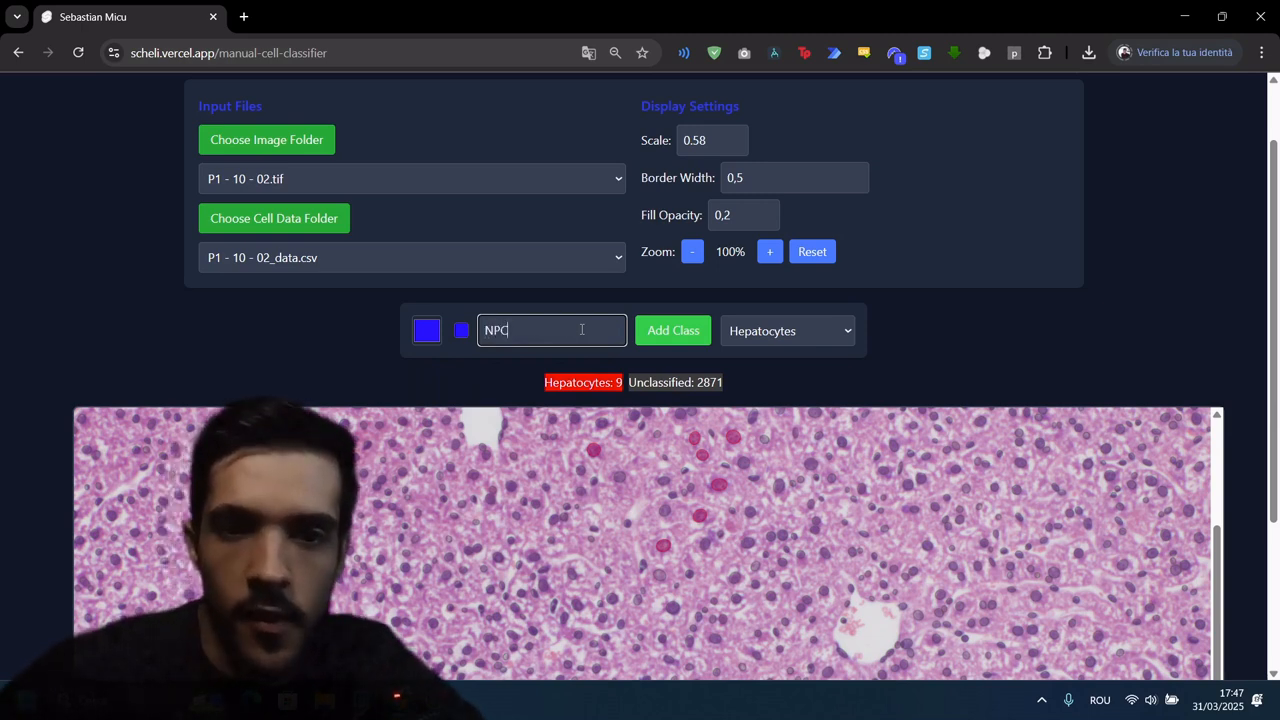
pyautogui.click(667, 336)
pyautogui.click(825, 325)
pyautogui.click(788, 404)
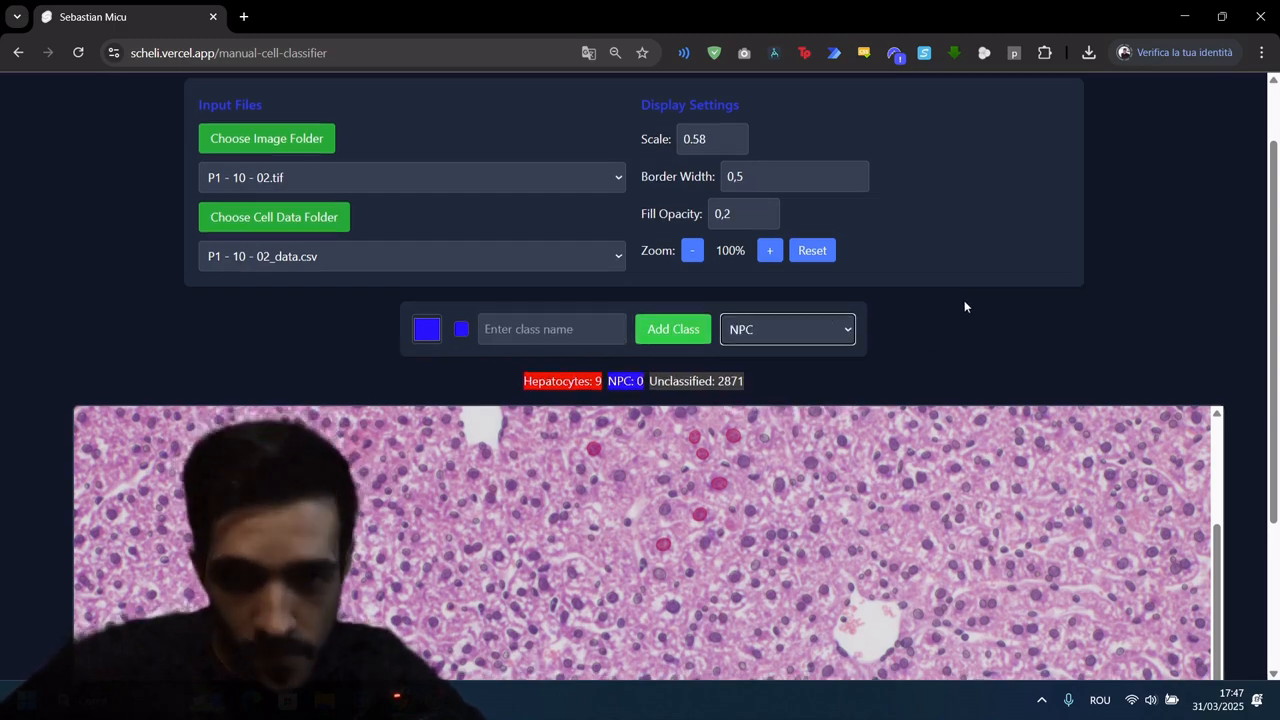
# Step: Raise the cell outlines' fill opacity to 0,35
pyautogui.scroll(-3, 964, 306)
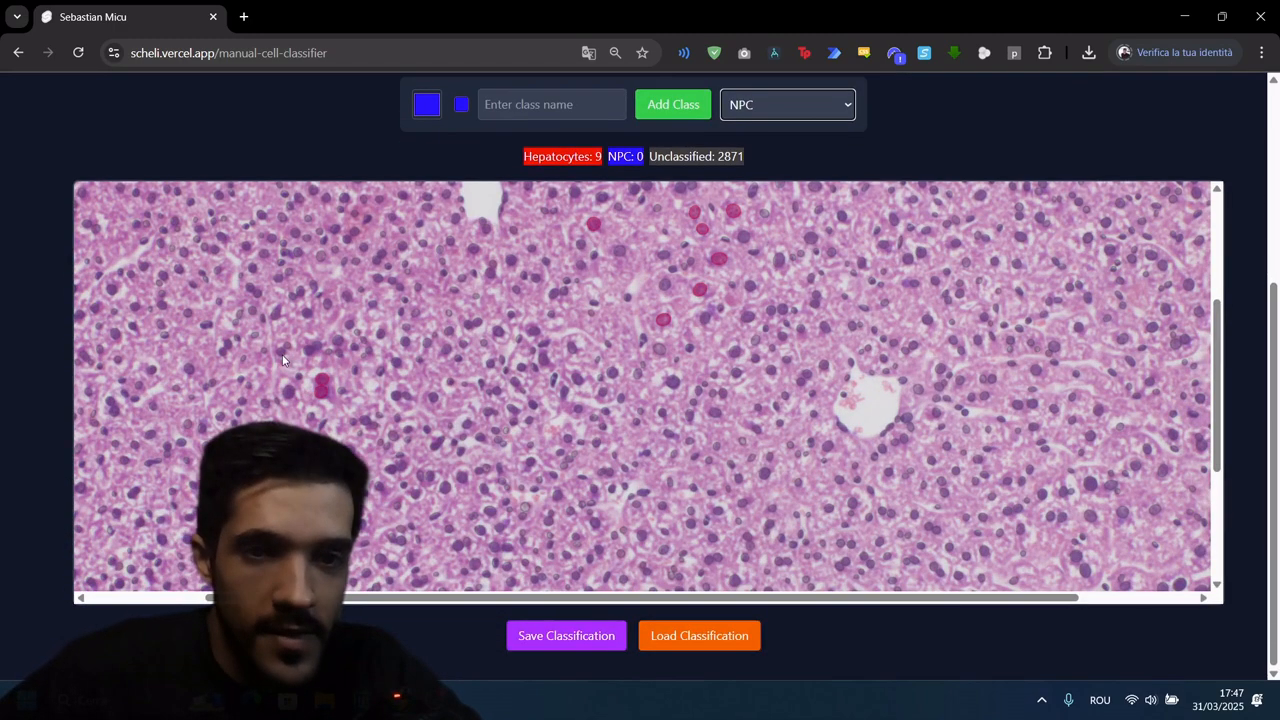
pyautogui.scroll(2, 907, 162)
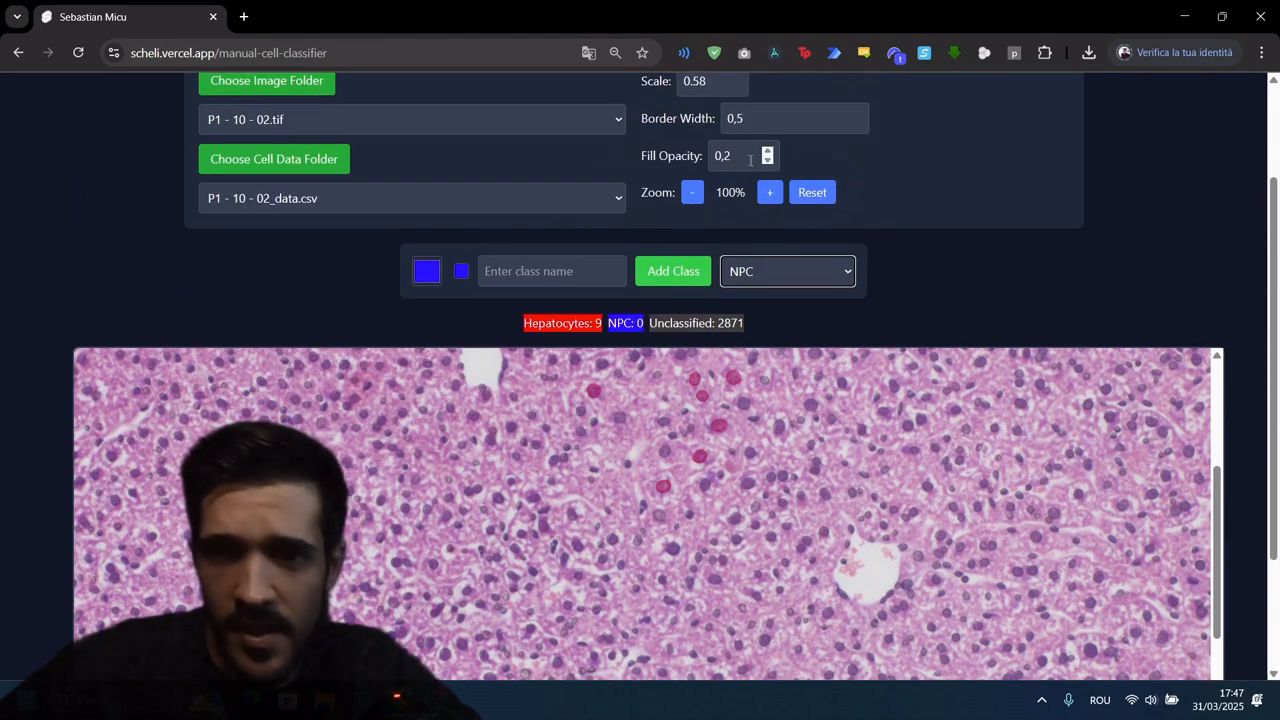
pyautogui.click(768, 152)
pyautogui.scroll(-2, 640, 300)
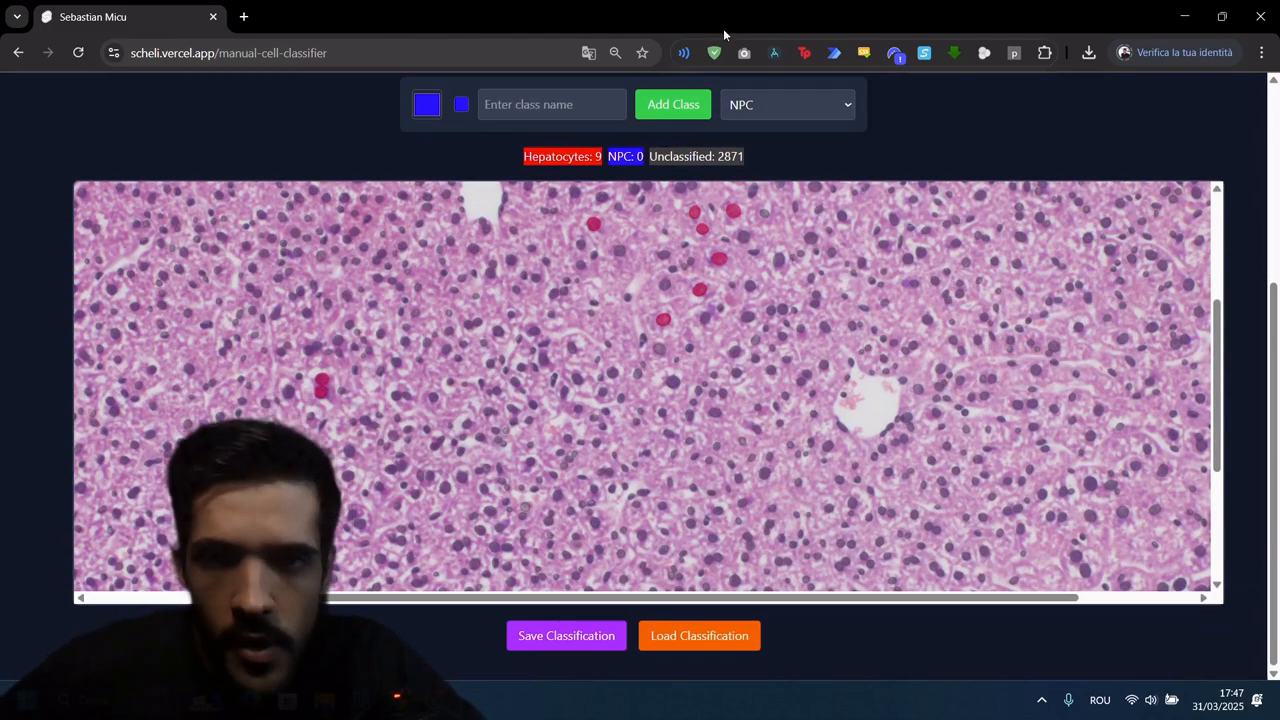
# Step: Assign two small, narrow nuclei to the NPC class: one just below the red hepatocyte pair and one farther right
pyautogui.scroll(2, 965, 192)
pyautogui.click(771, 194)
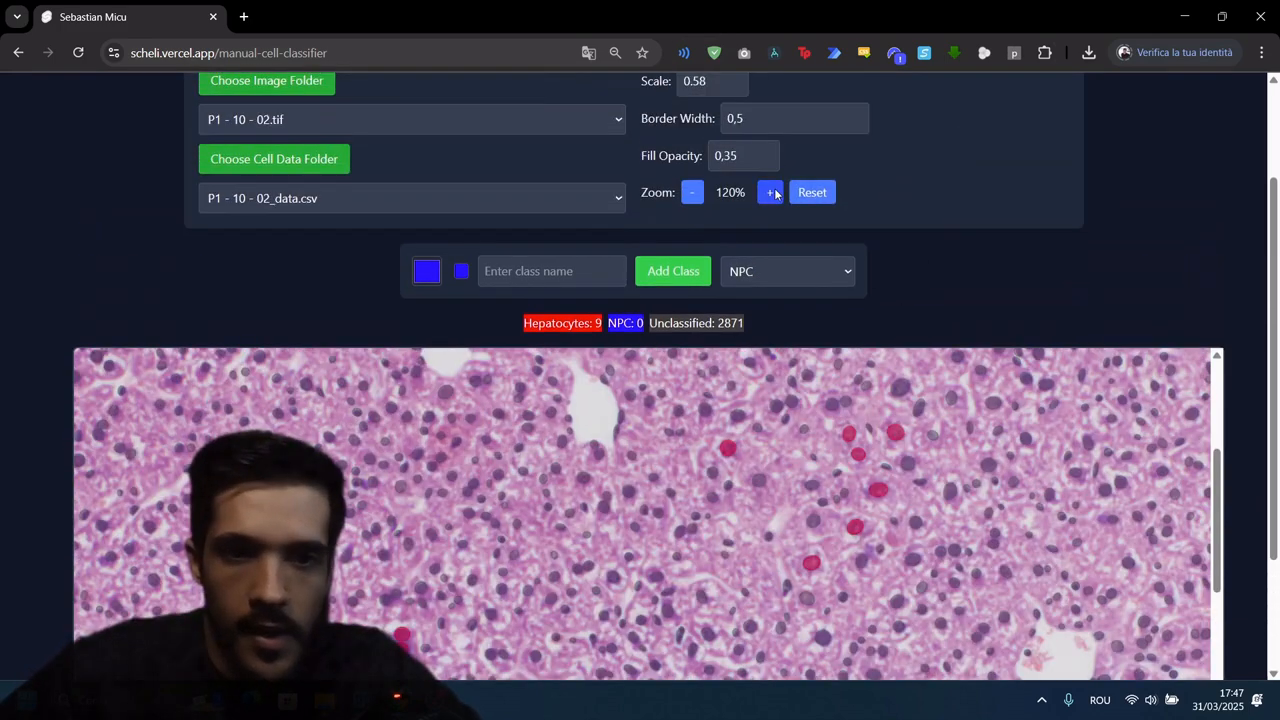
pyautogui.click(775, 194)
pyautogui.scroll(-2, 430, 421)
pyautogui.scroll(-5, 537, 405)
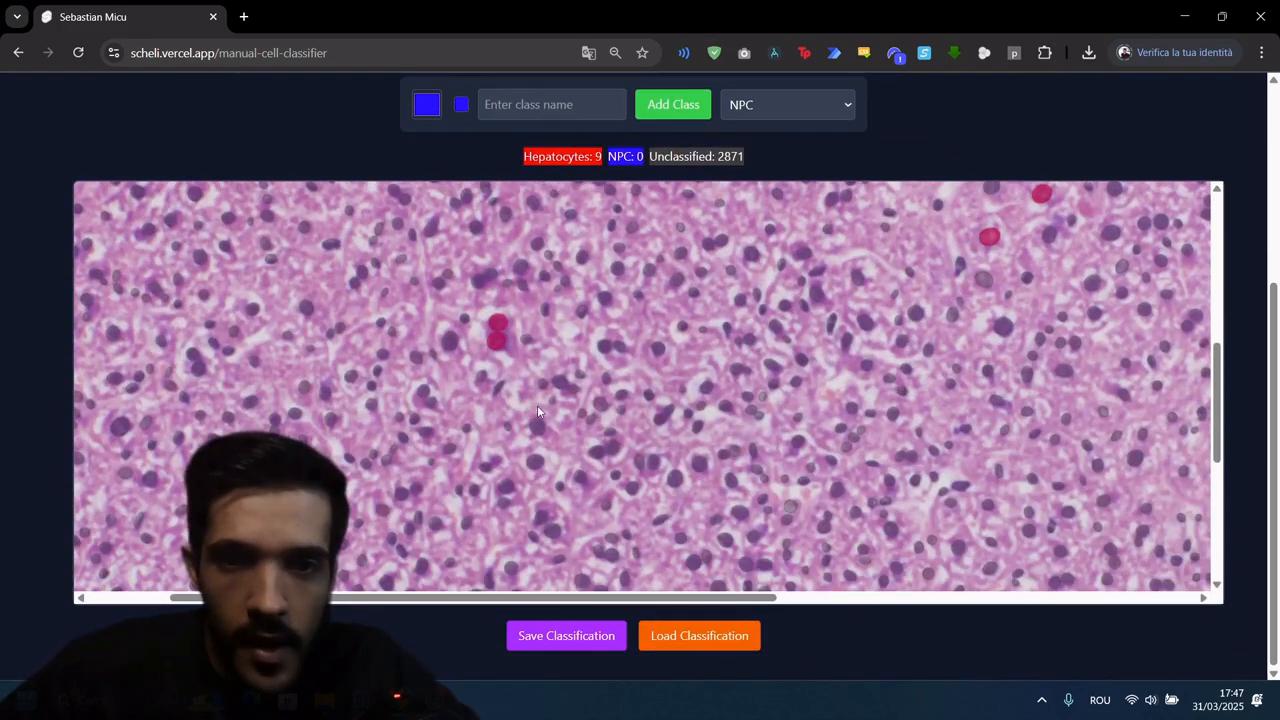
pyautogui.scroll(3, 508, 390)
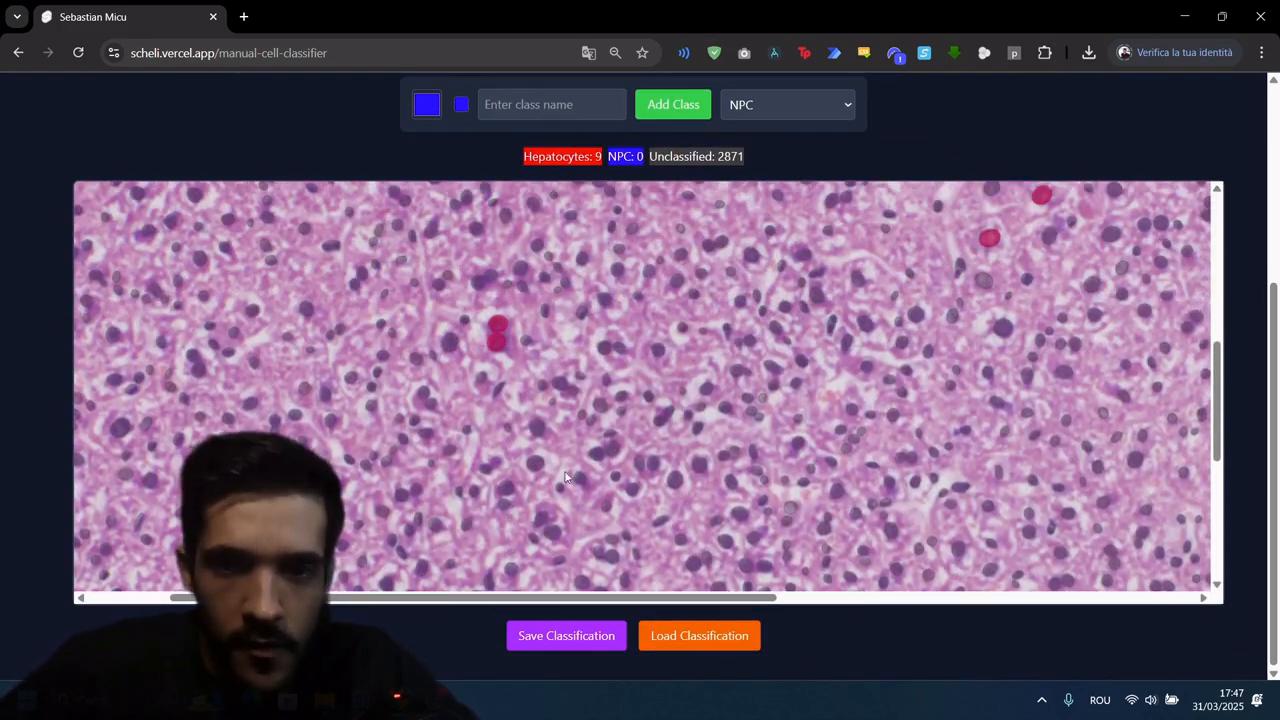
pyautogui.click(498, 390)
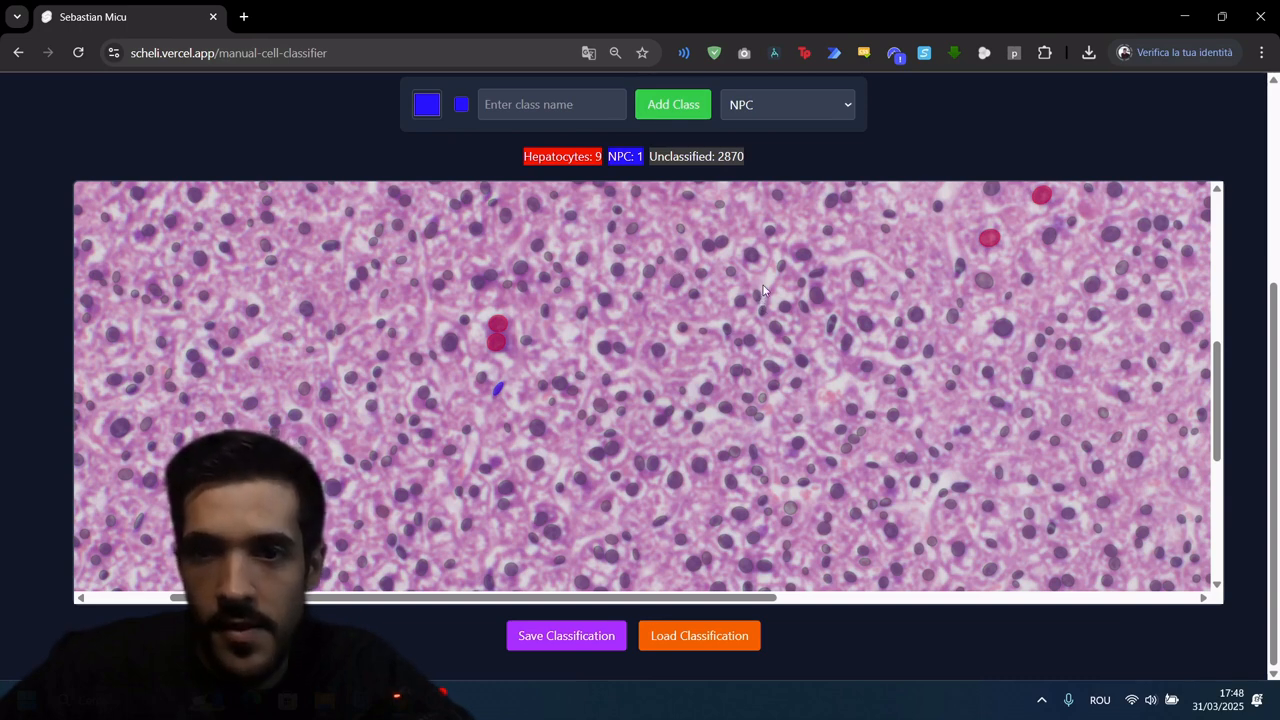
# Step: Add a white cell class named False Positives
pyautogui.scroll(2, 934, 132)
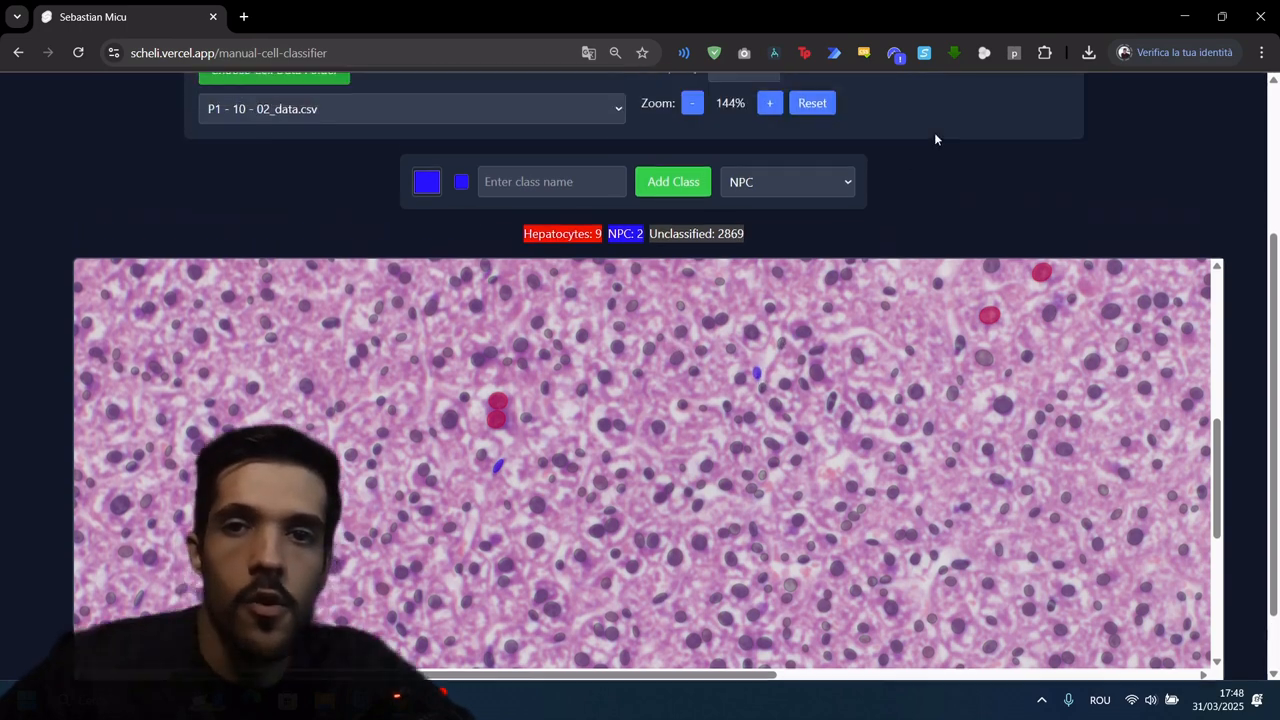
pyautogui.click(425, 276)
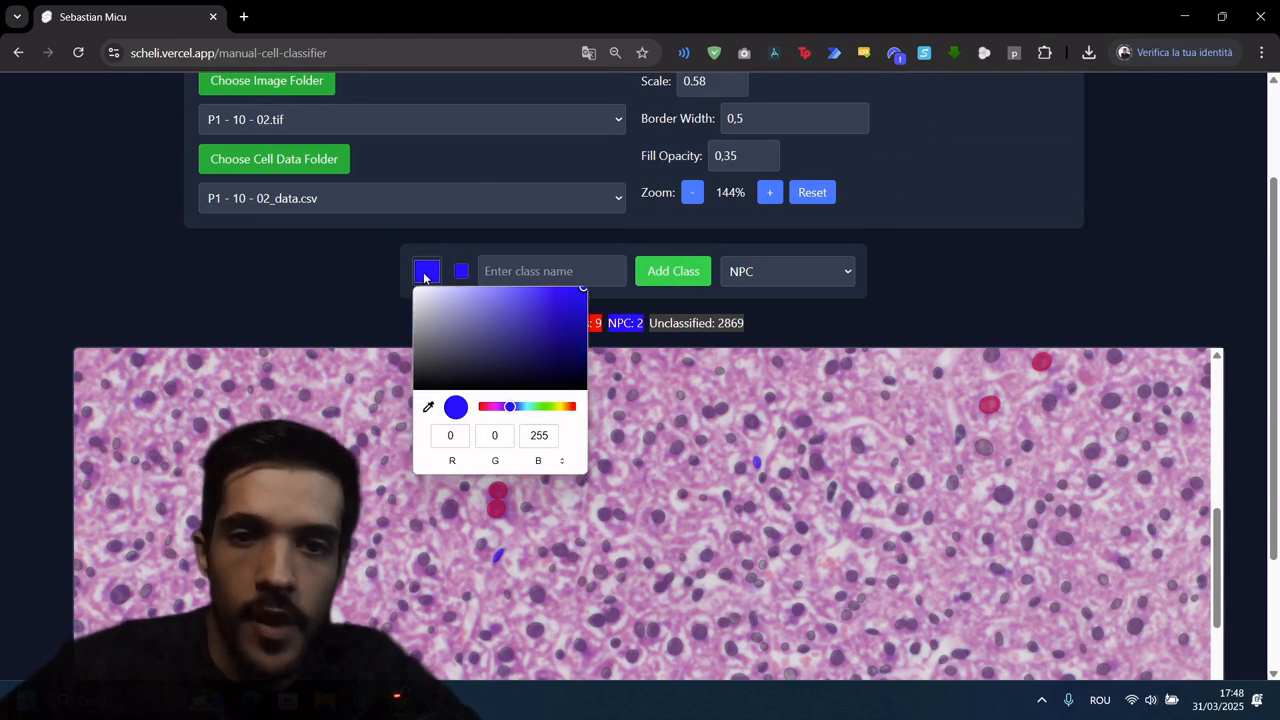
pyautogui.click(416, 388)
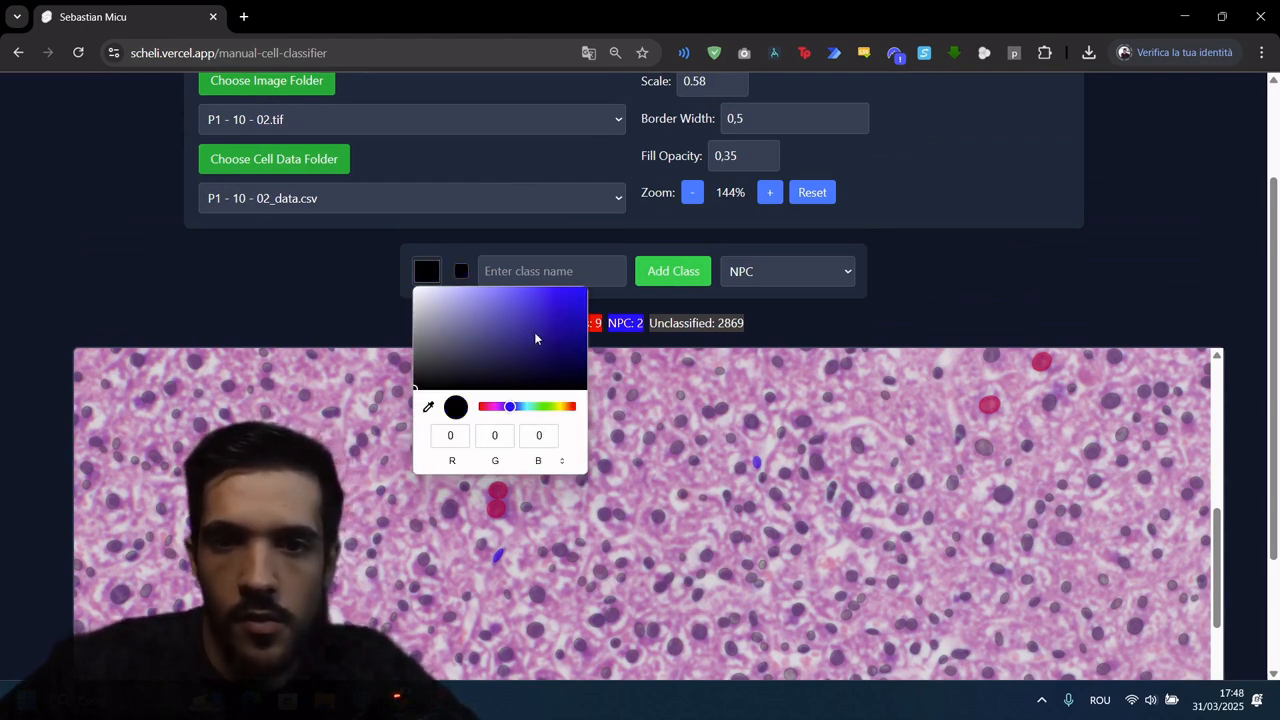
pyautogui.moveTo(466, 352); pyautogui.dragTo(363, 246)
pyautogui.click(582, 268)
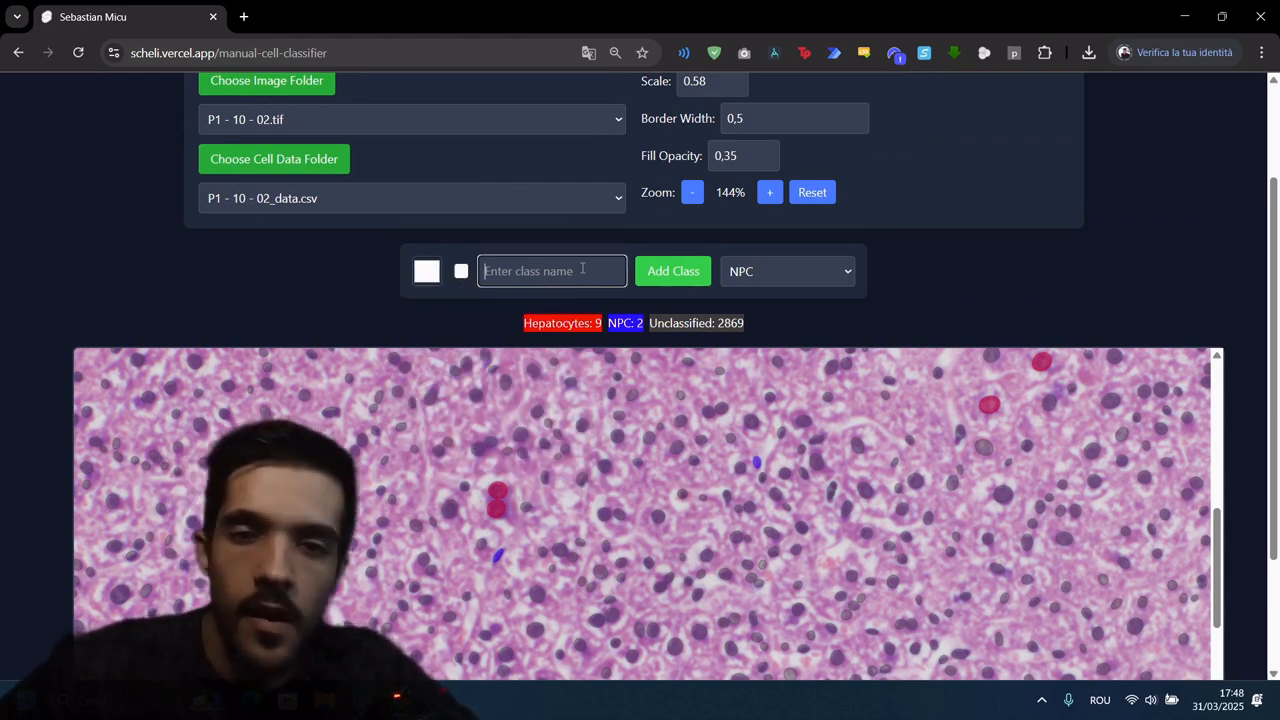
pyautogui.write('T')
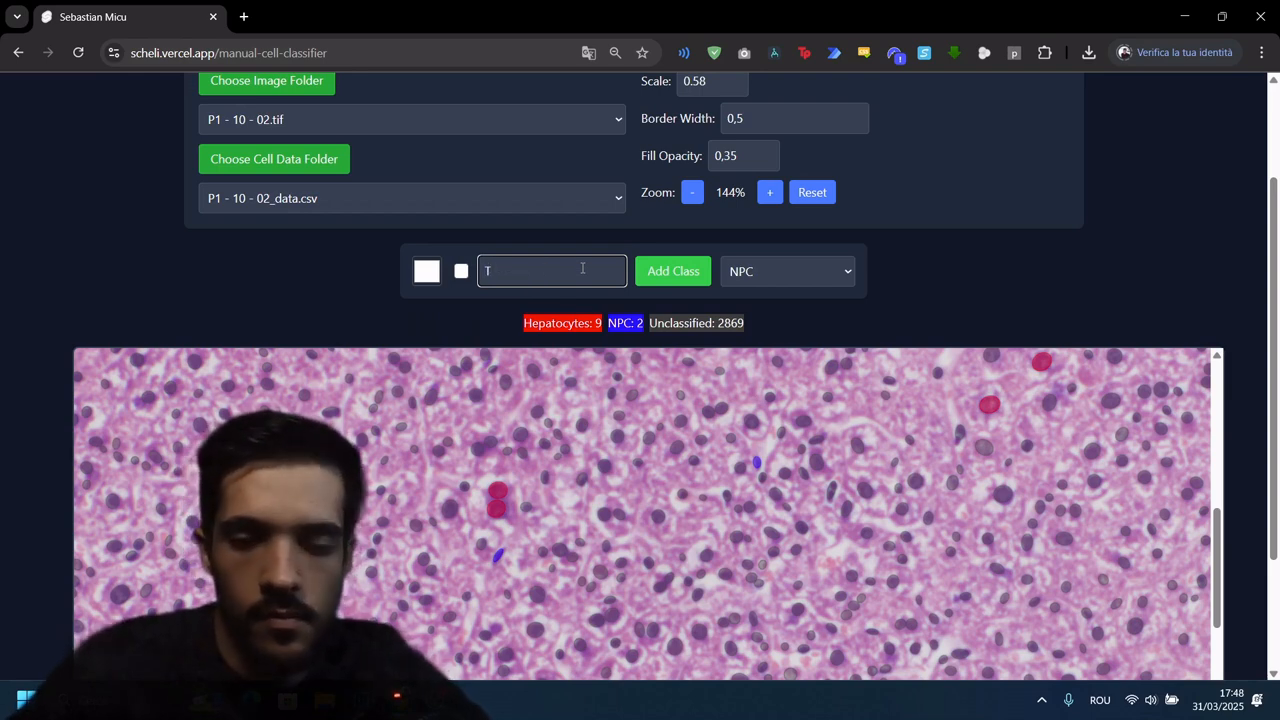
pyautogui.press('BackSpace')
pyautogui.write('False Pos')
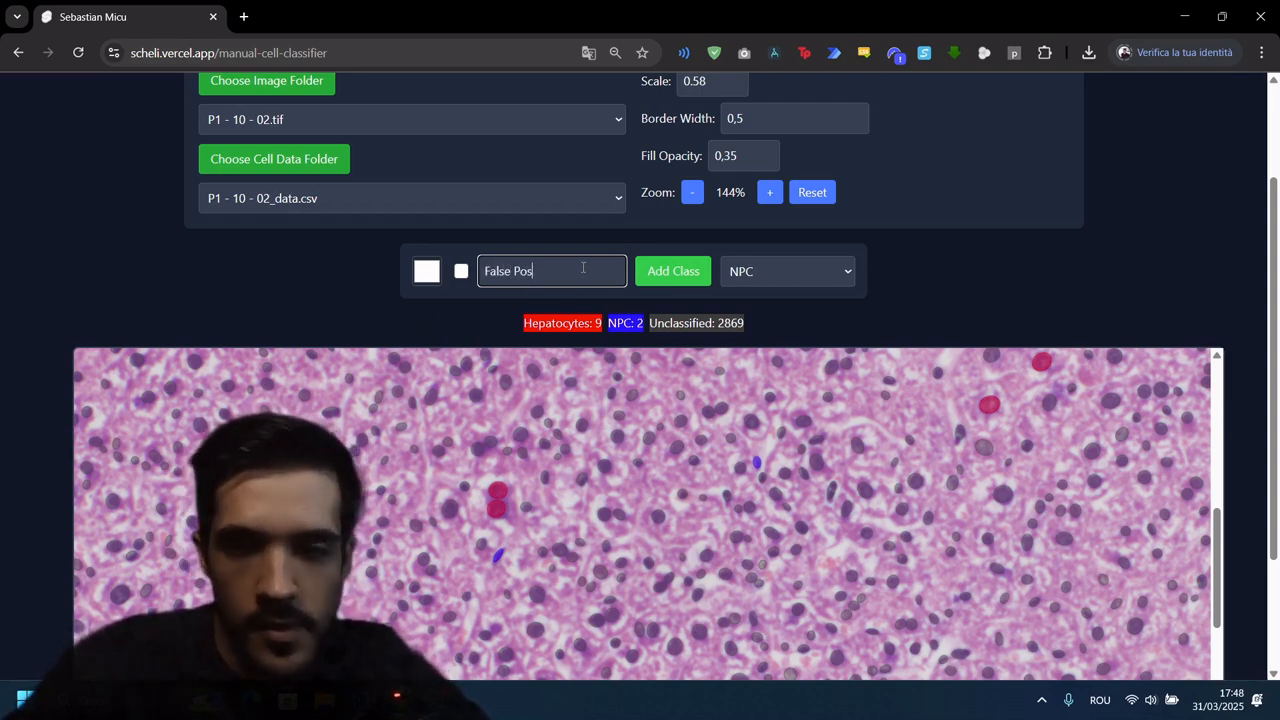
pyautogui.write('itives')
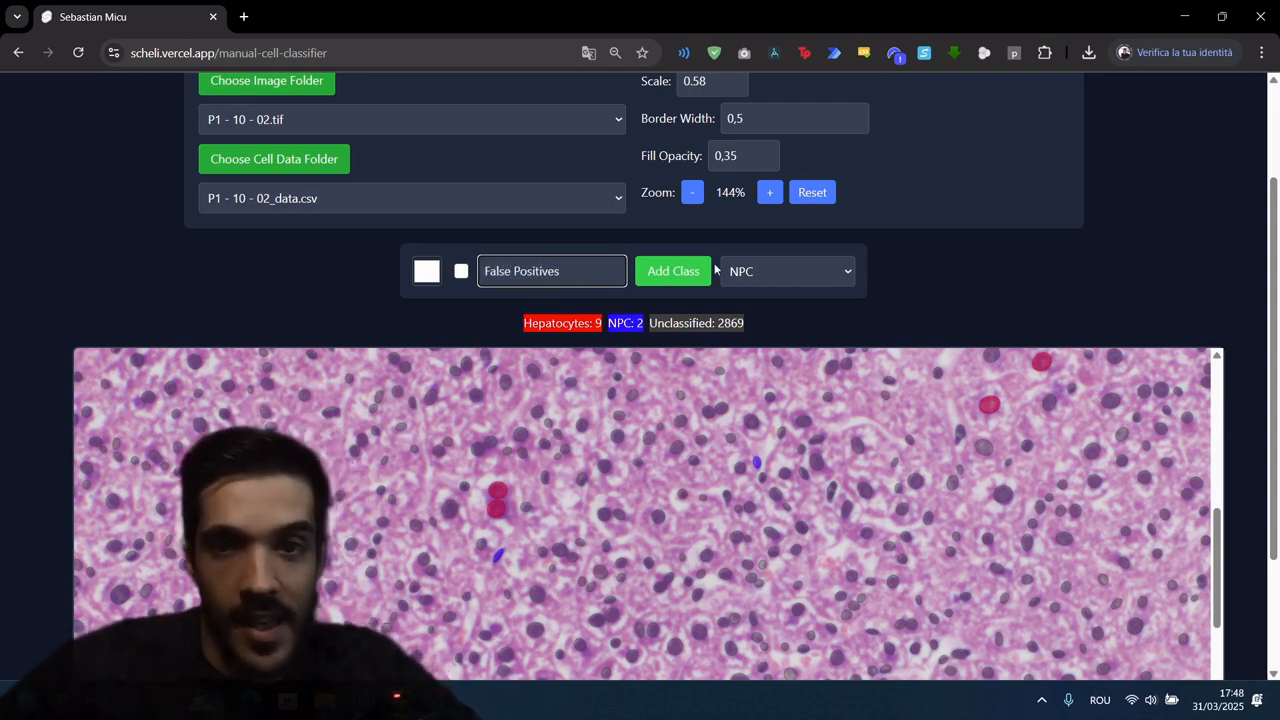
pyautogui.click(706, 271)
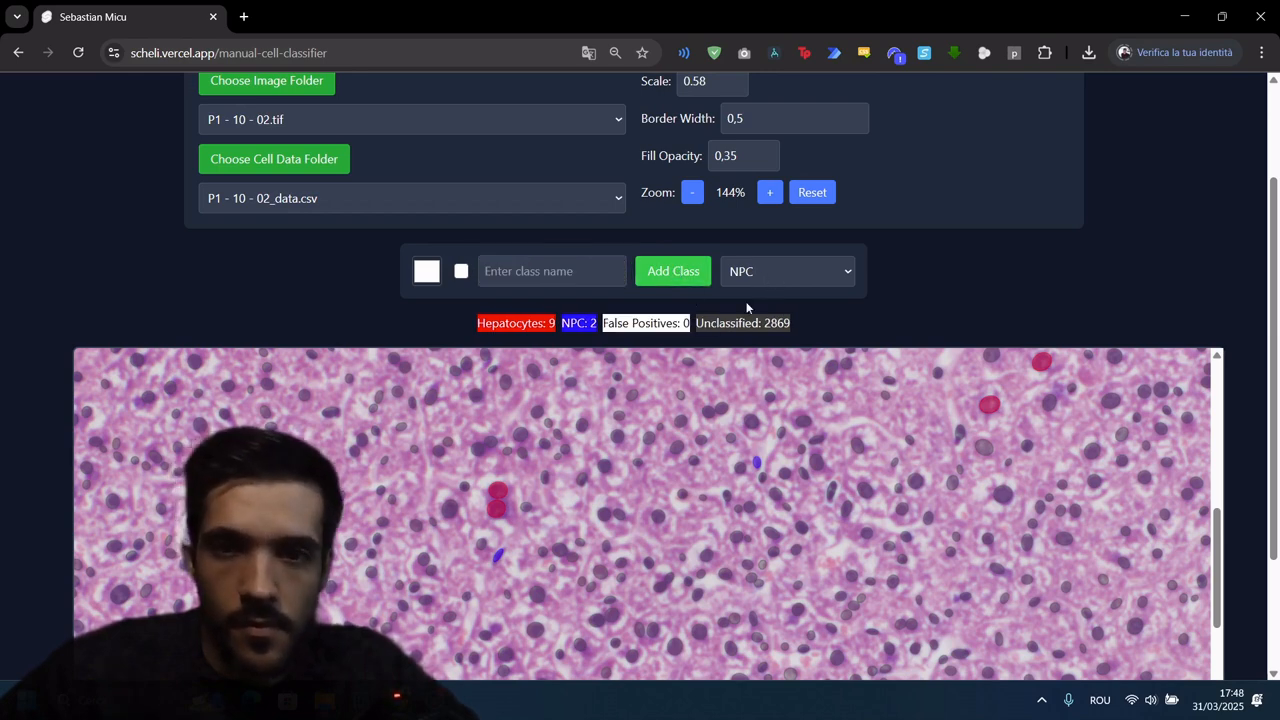
# Step: Make False Positives the active class and assign three faint outlines left of the red hepatocyte pair to it
pyautogui.click(806, 274)
pyautogui.click(767, 365)
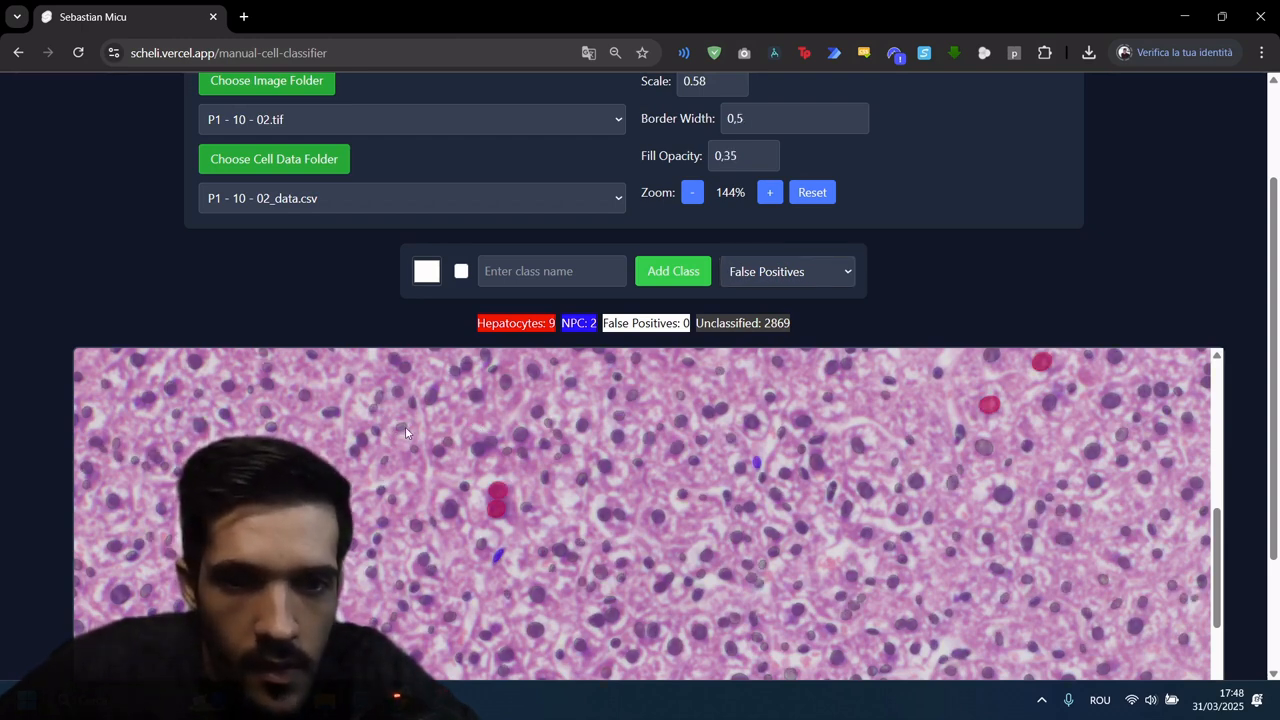
pyautogui.click(415, 450)
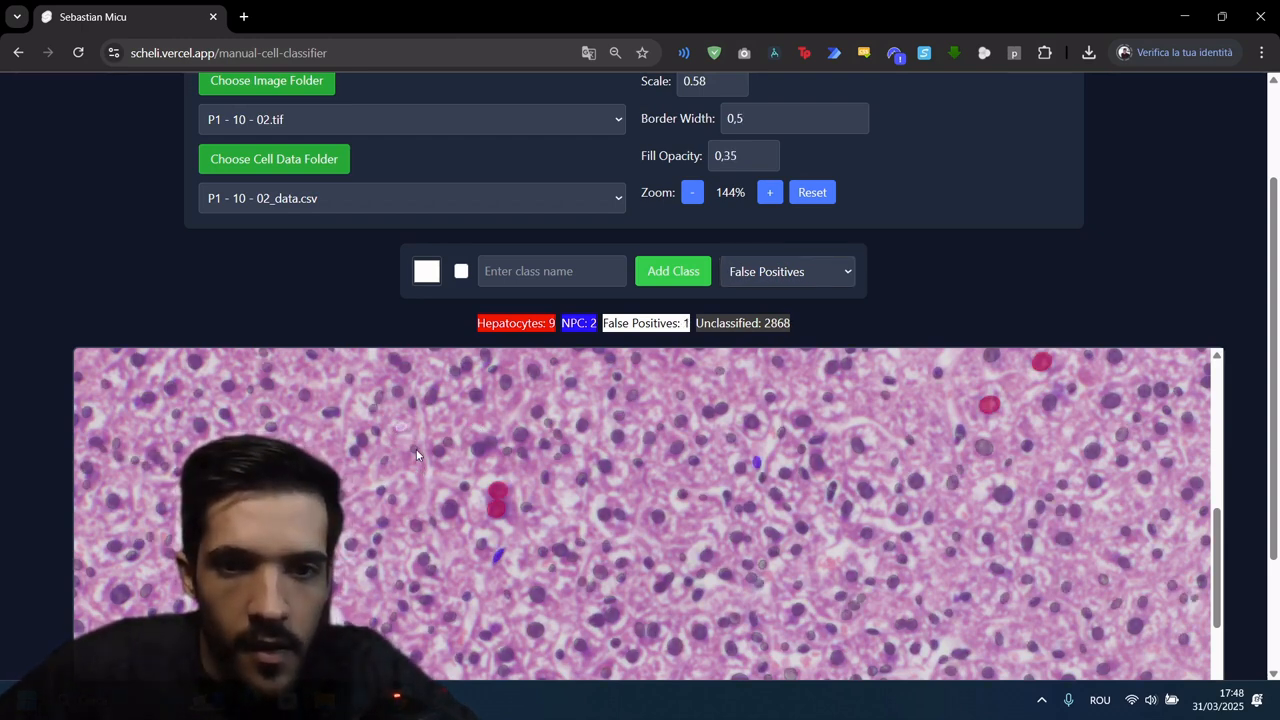
pyautogui.click(387, 463)
pyautogui.scroll(-3, 427, 414)
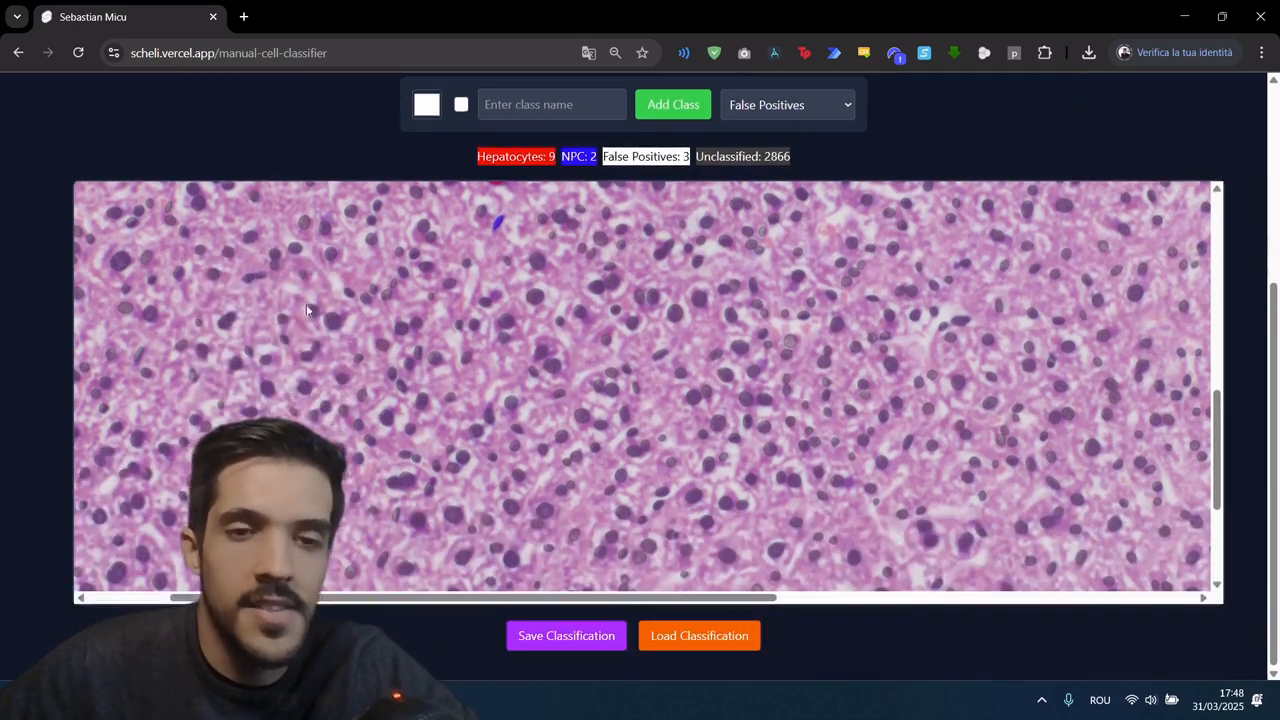
pyautogui.scroll(-3, 324, 316)
pyautogui.scroll(-2, 656, 422)
pyautogui.scroll(5, 743, 440)
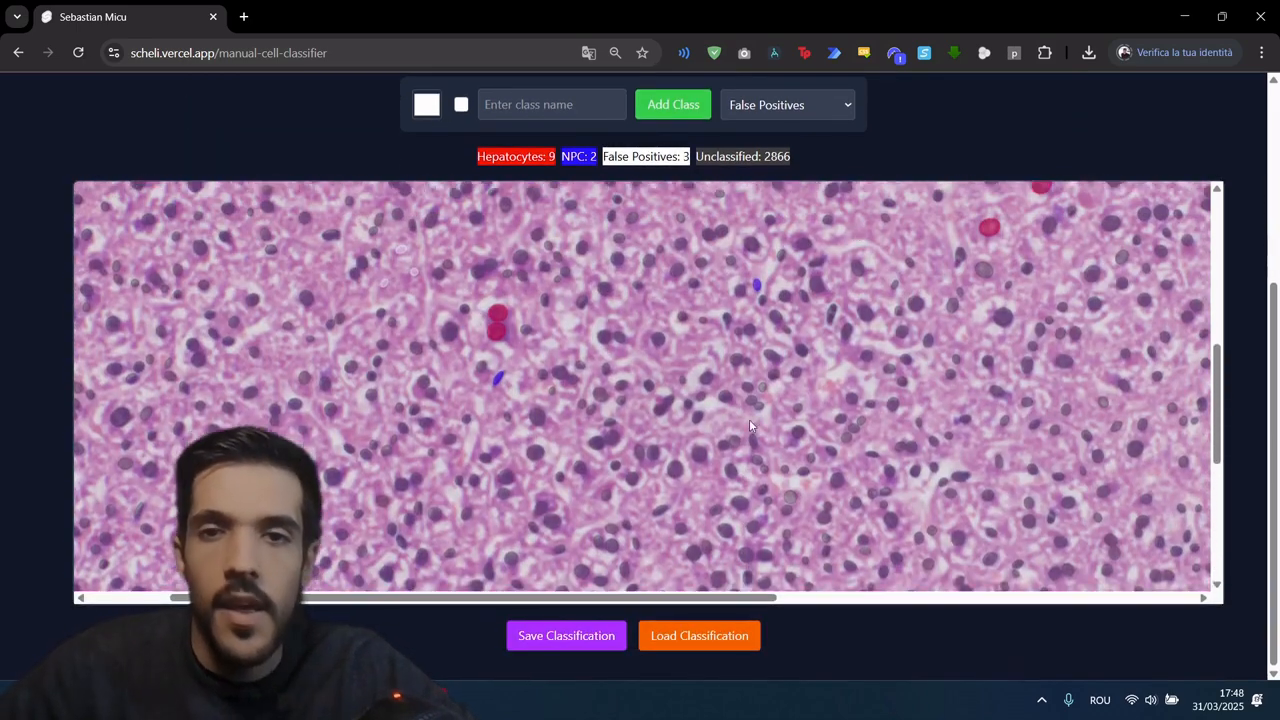
pyautogui.scroll(3, 714, 400)
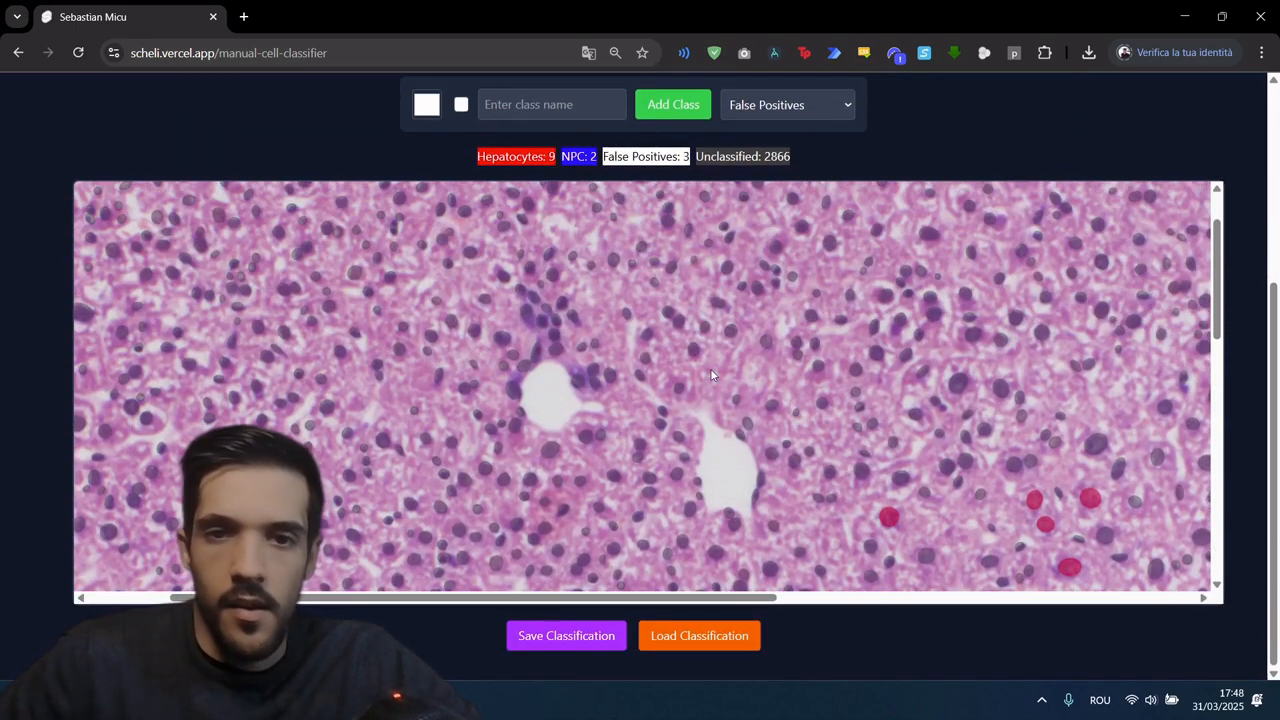
pyautogui.scroll(-6, 737, 449)
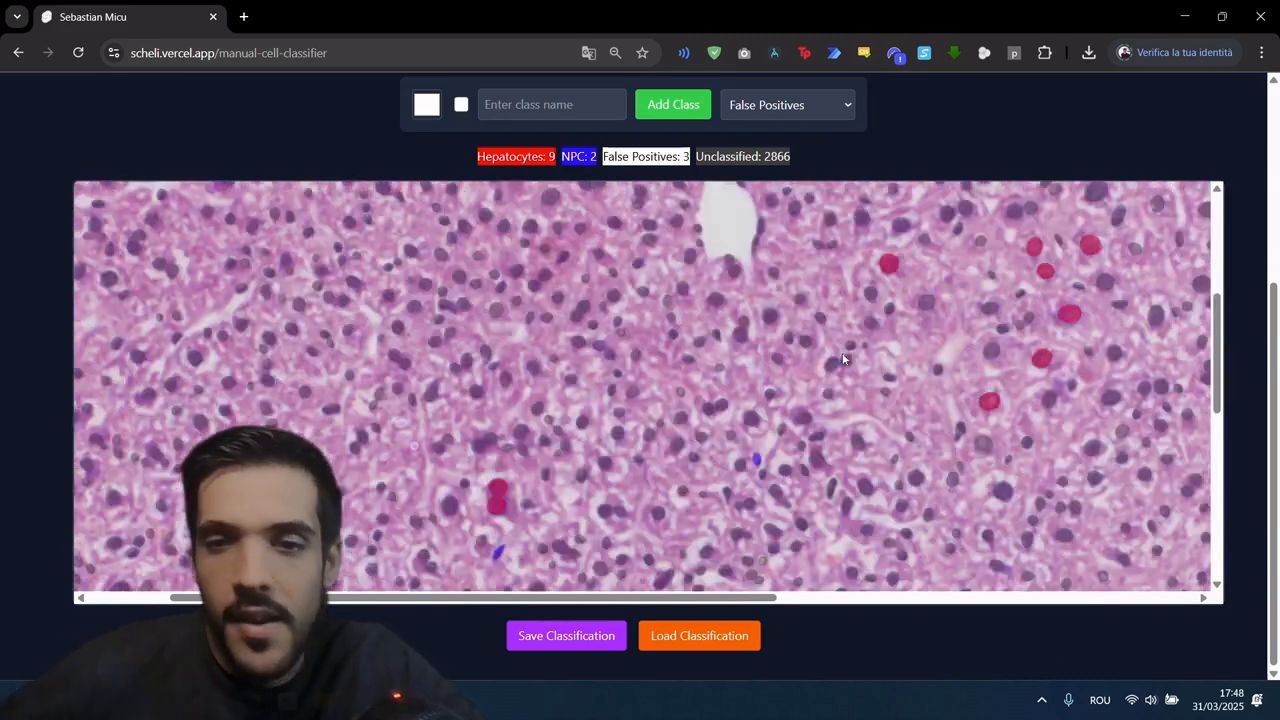
# Step: Switch the input image to P9 - 321 - 02.tif
pyautogui.scroll(-5, 700, 440)
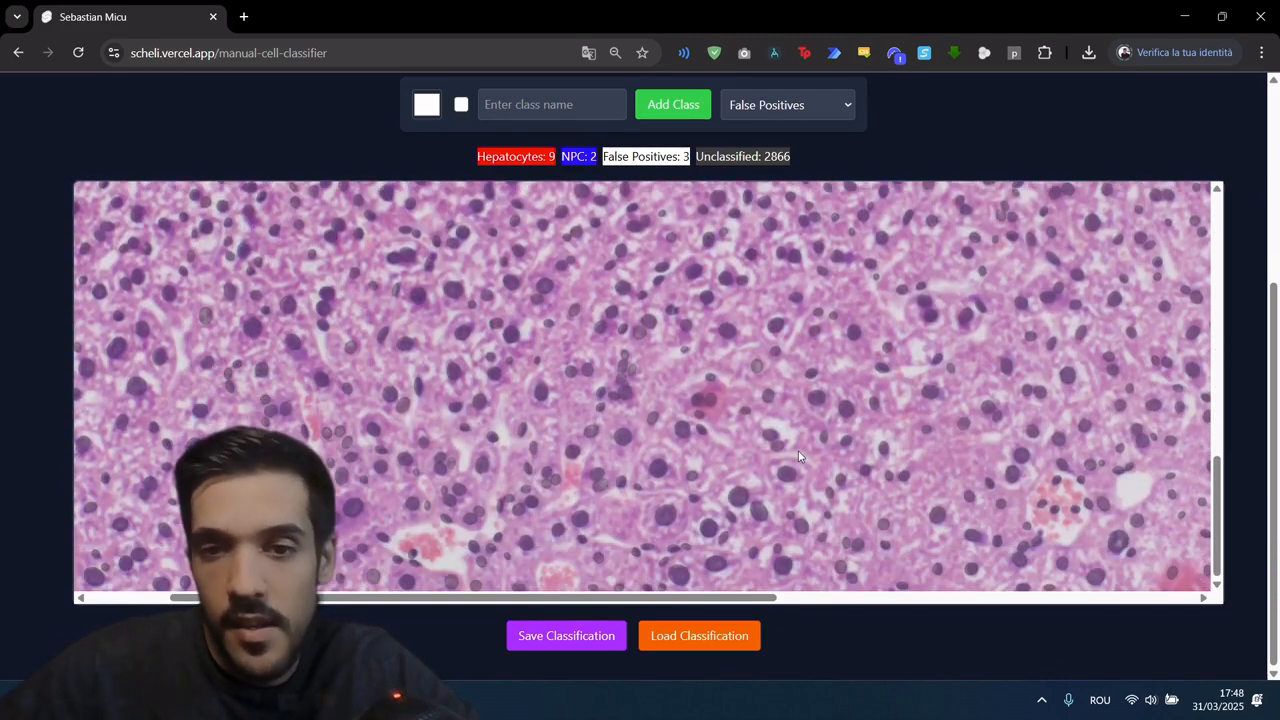
pyautogui.scroll(1, 935, 134)
pyautogui.scroll(3, 935, 134)
pyautogui.click(347, 260)
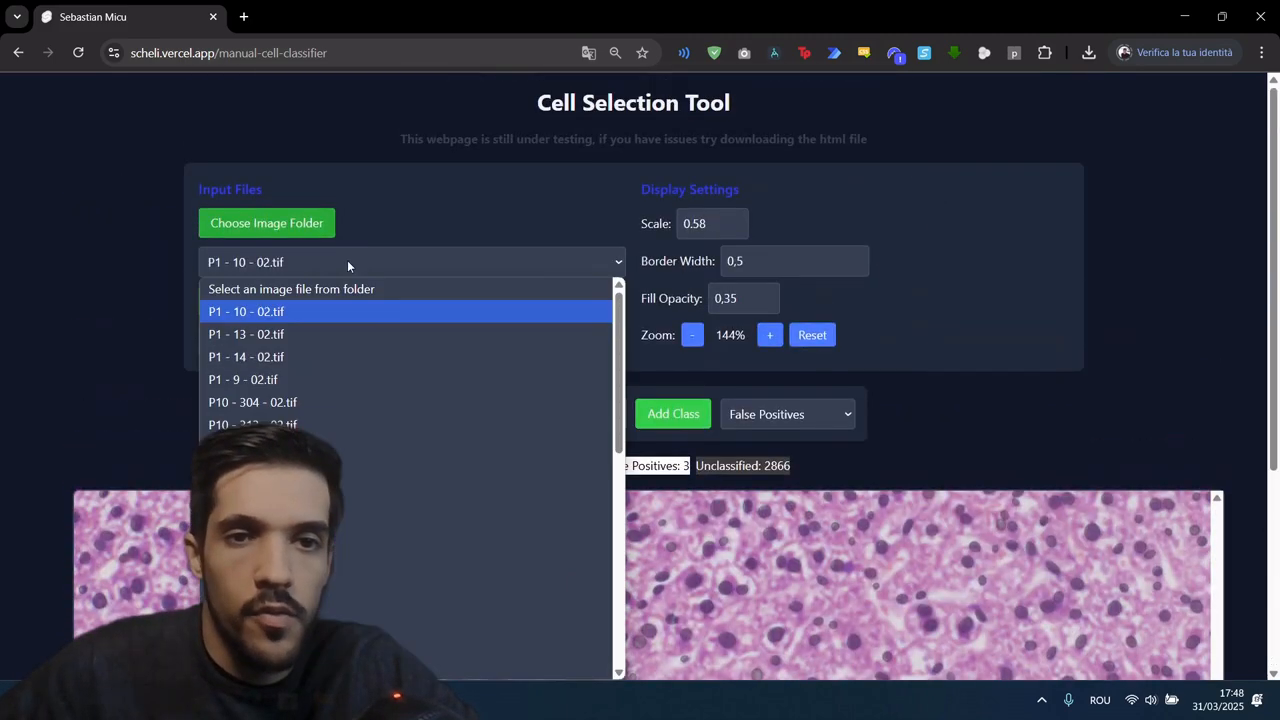
pyautogui.scroll(-5, 372, 442)
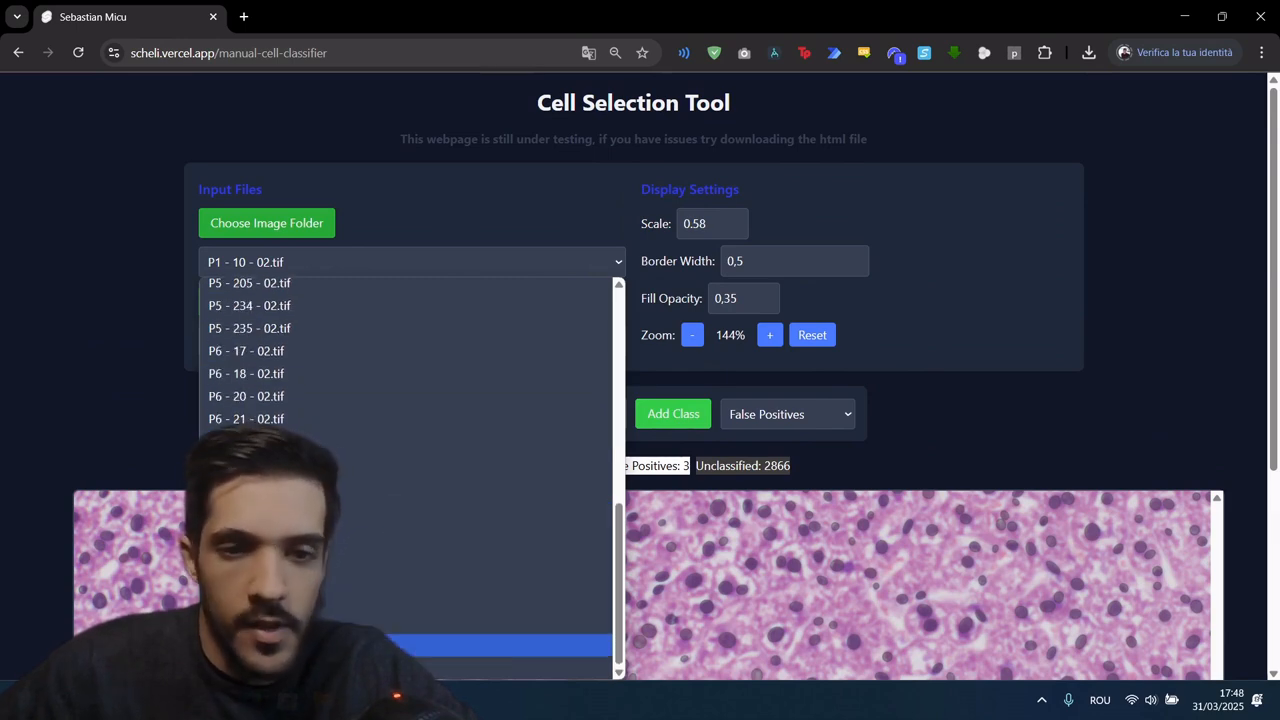
pyautogui.click(480, 645)
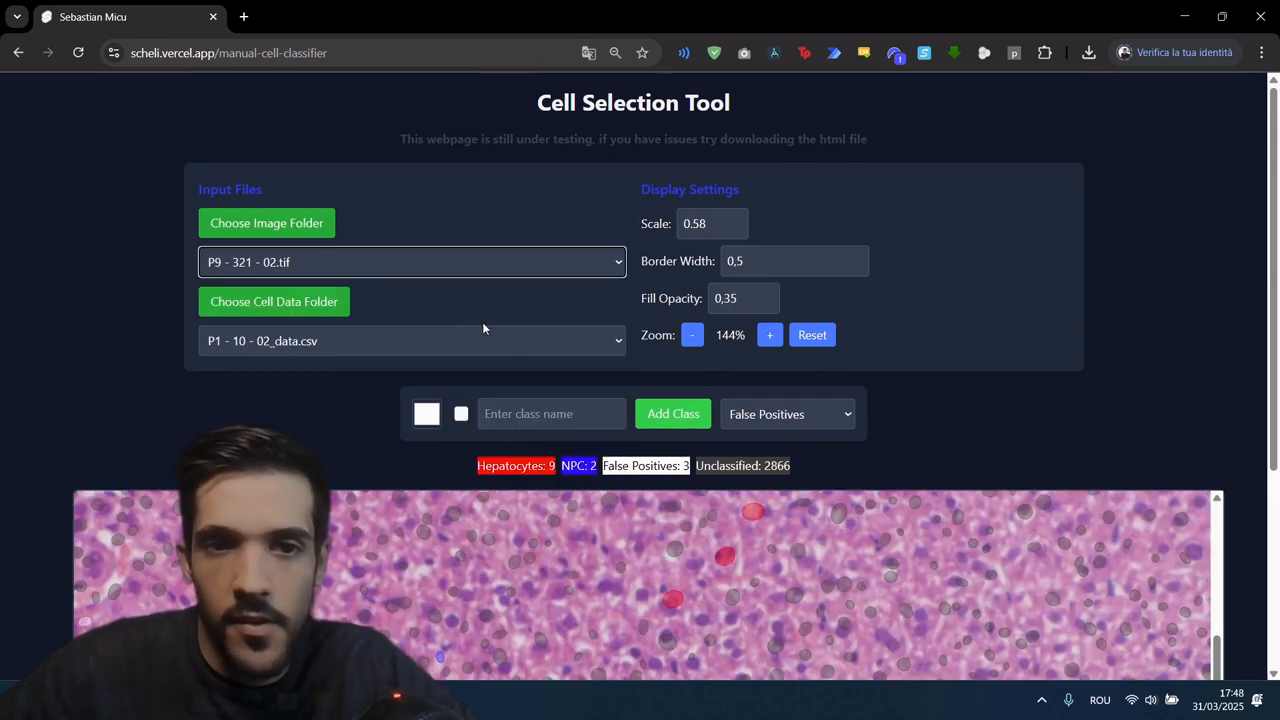
# Step: Load the matching cell data file P9 - 321 - 02_data.csv and bring the image's dense cluster of nuclei into view
pyautogui.click(428, 340)
pyautogui.scroll(-1, 397, 279)
pyautogui.scroll(-5, 399, 276)
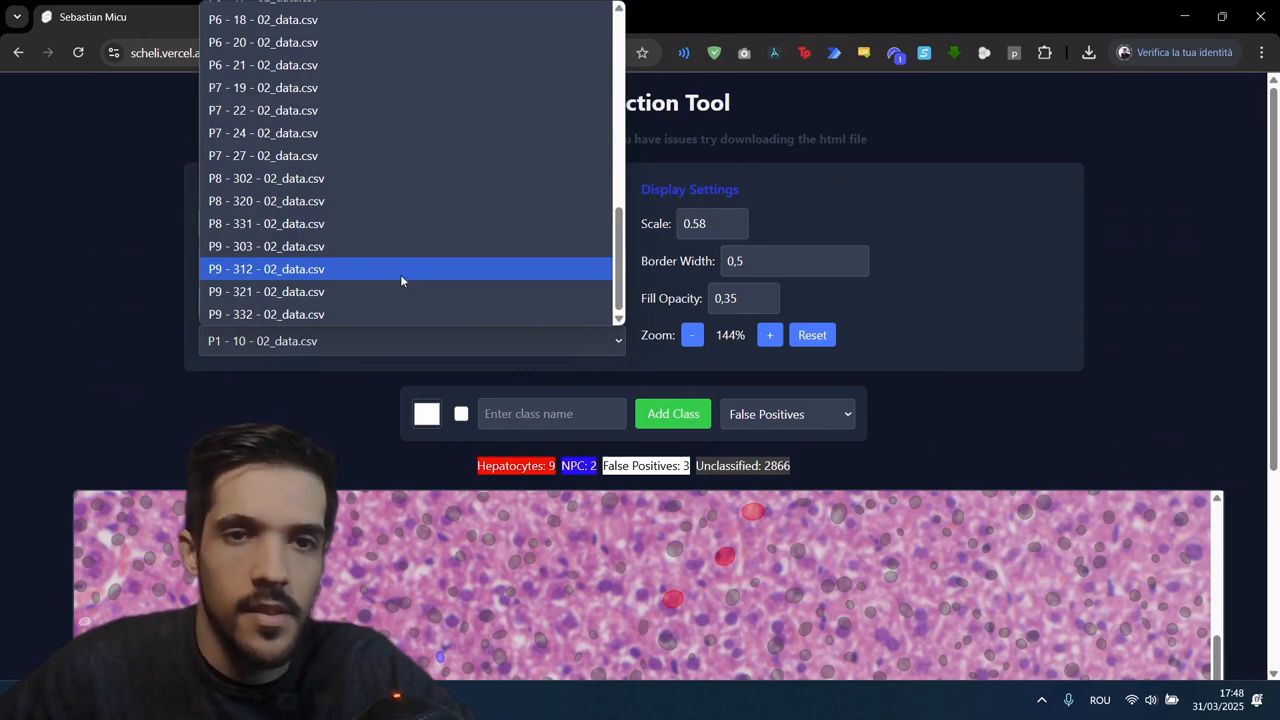
pyautogui.click(348, 292)
pyautogui.scroll(-4, 105, 277)
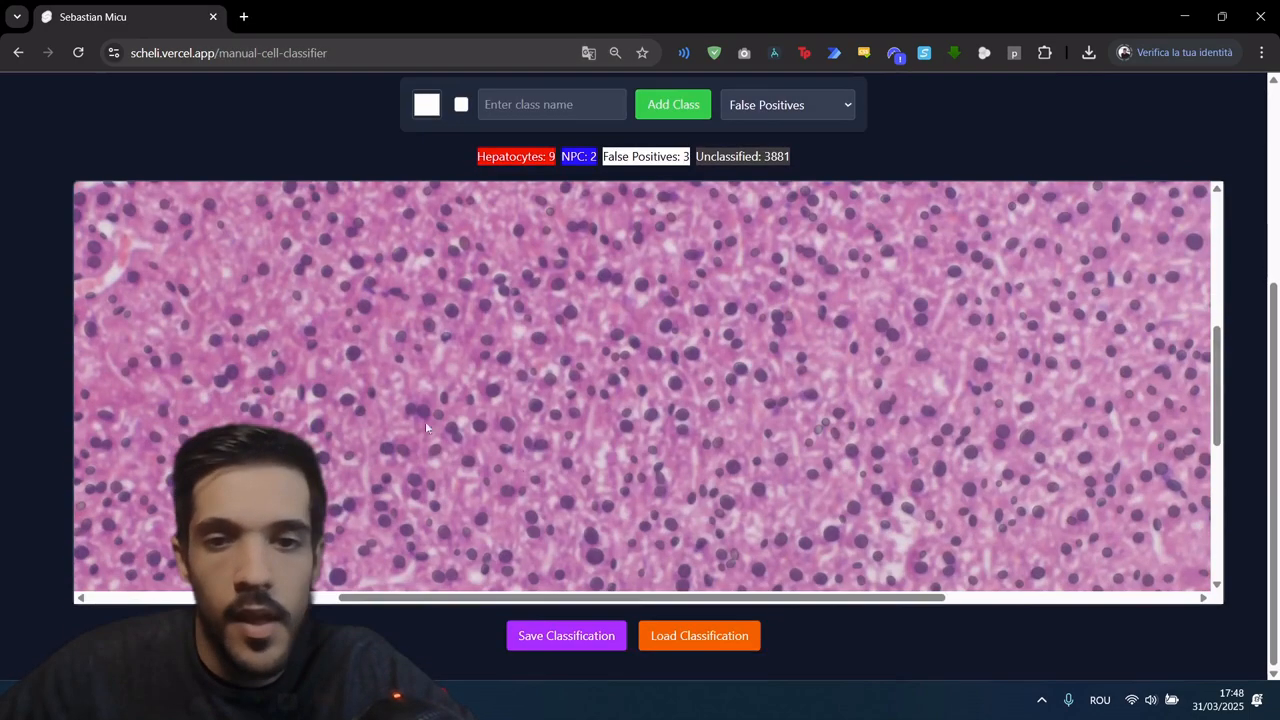
pyautogui.moveTo(654, 598); pyautogui.dragTo(352, 598)
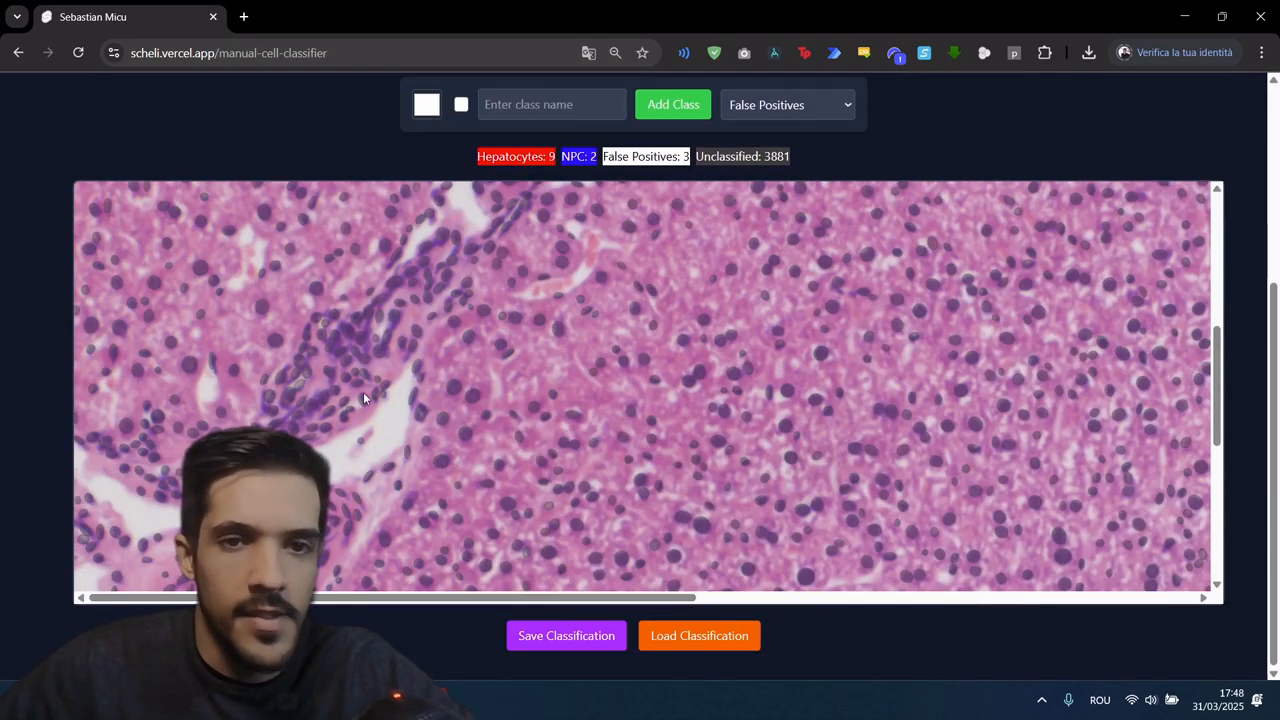
# Step: Enter Infiltrate as the name for a new cell class
pyautogui.scroll(2, 751, 237)
pyautogui.scroll(2, 751, 237)
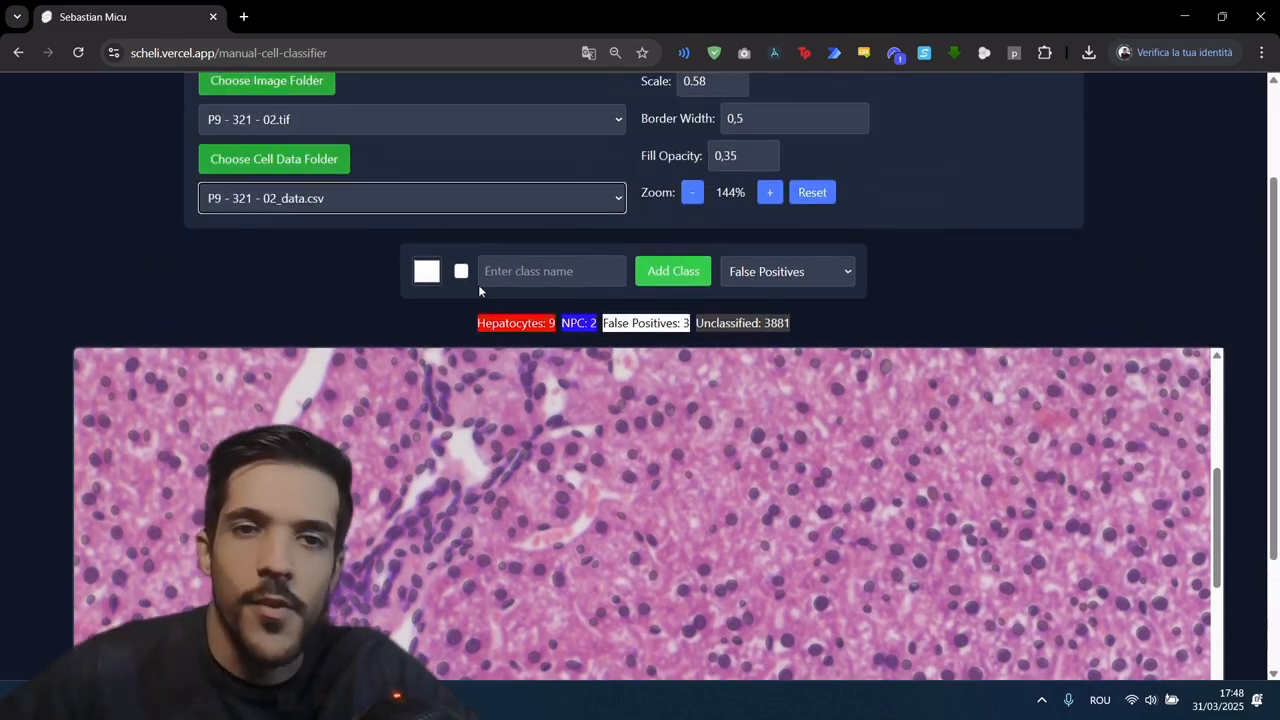
pyautogui.click(490, 271)
pyautogui.write('In')
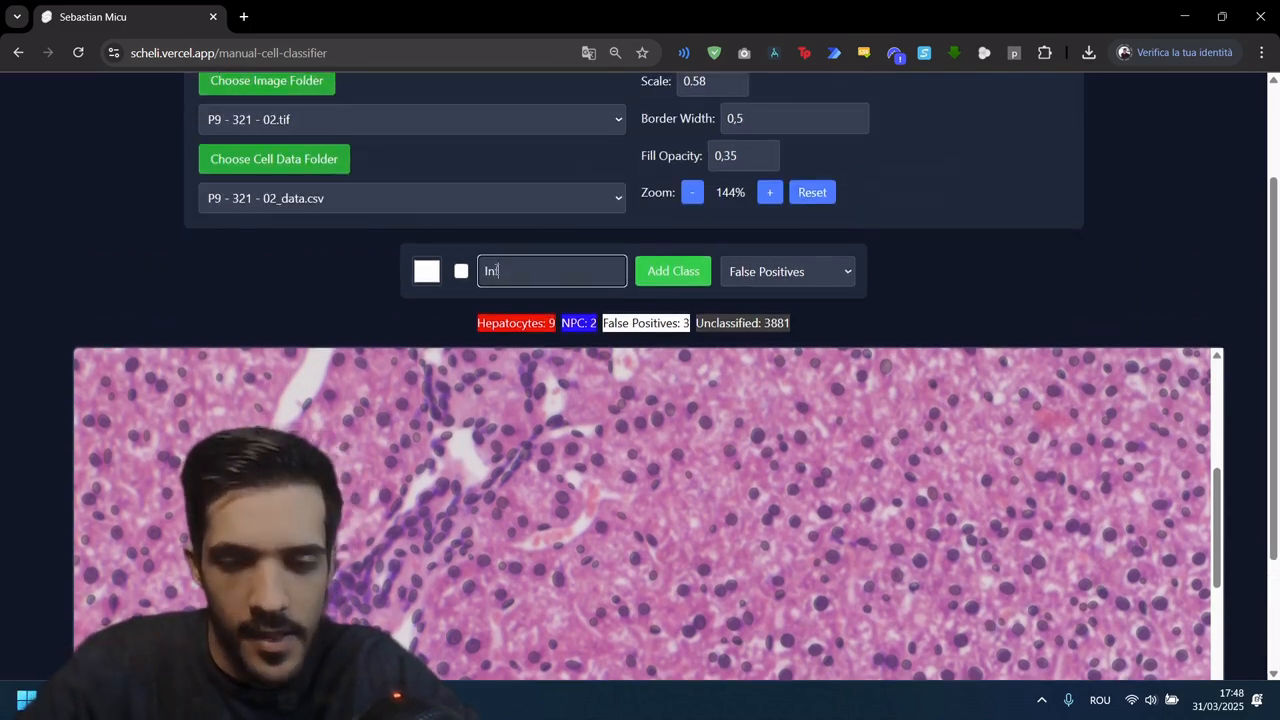
pyautogui.write('filtrate')
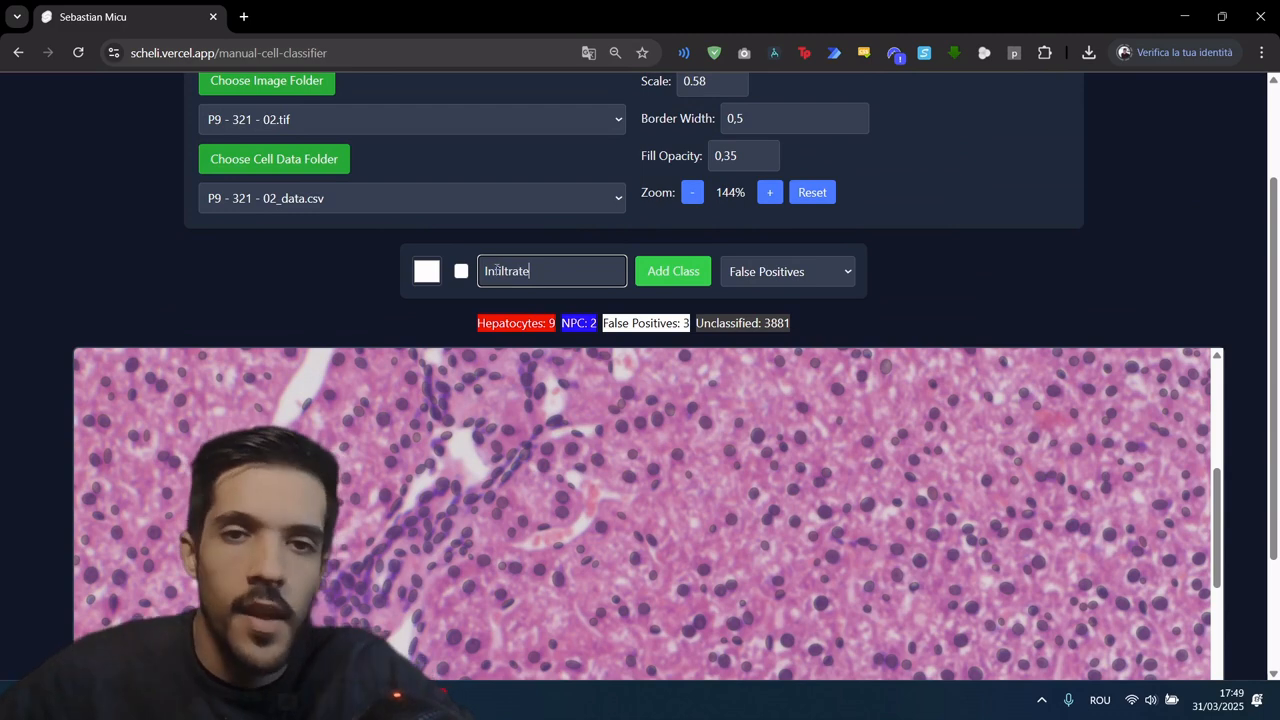
# Step: Set the new class's colour to yellow (R 255, G 255, B 0) and add the class
pyautogui.click(434, 273)
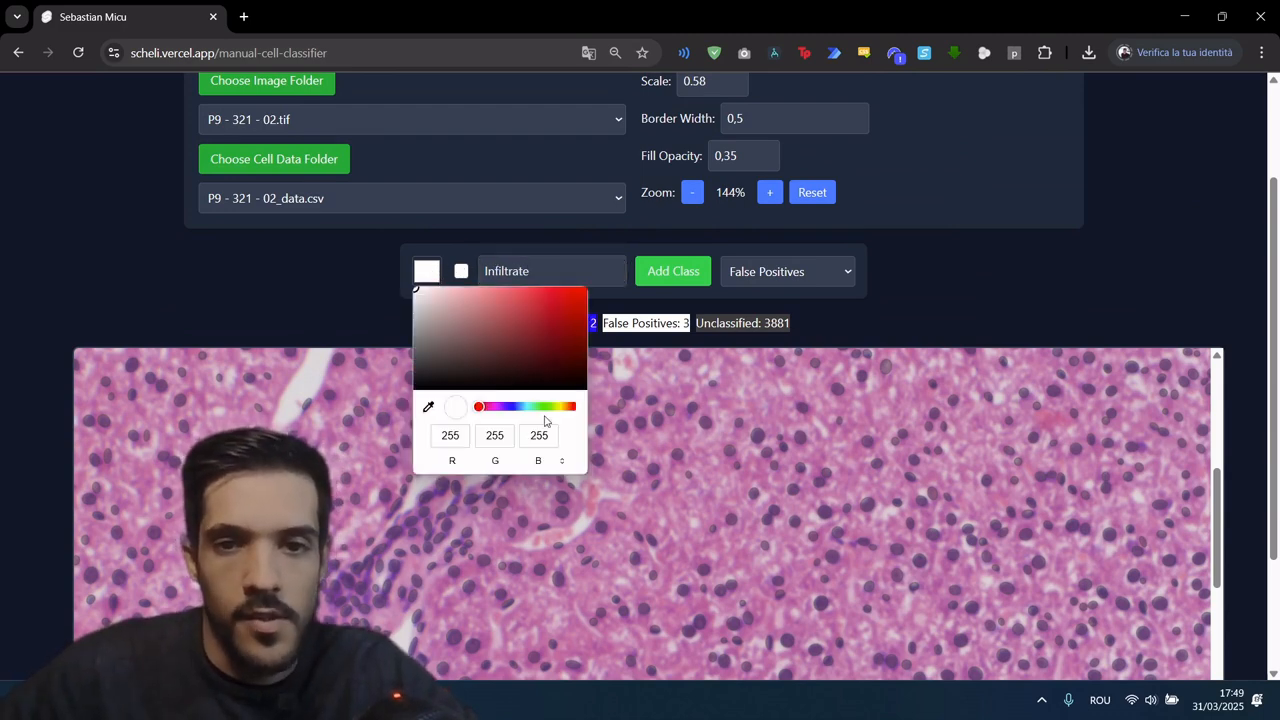
pyautogui.click(546, 406)
pyautogui.click(500, 440)
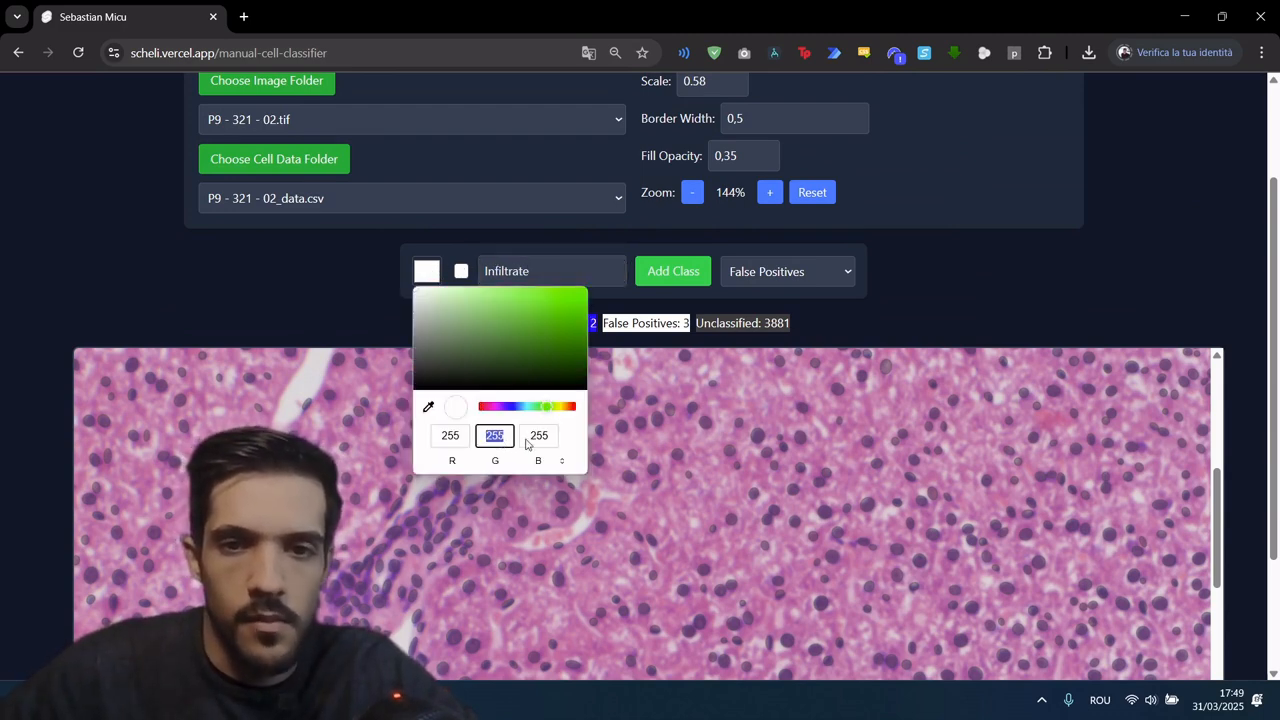
pyautogui.click(455, 438)
pyautogui.moveTo(478, 354); pyautogui.dragTo(610, 242)
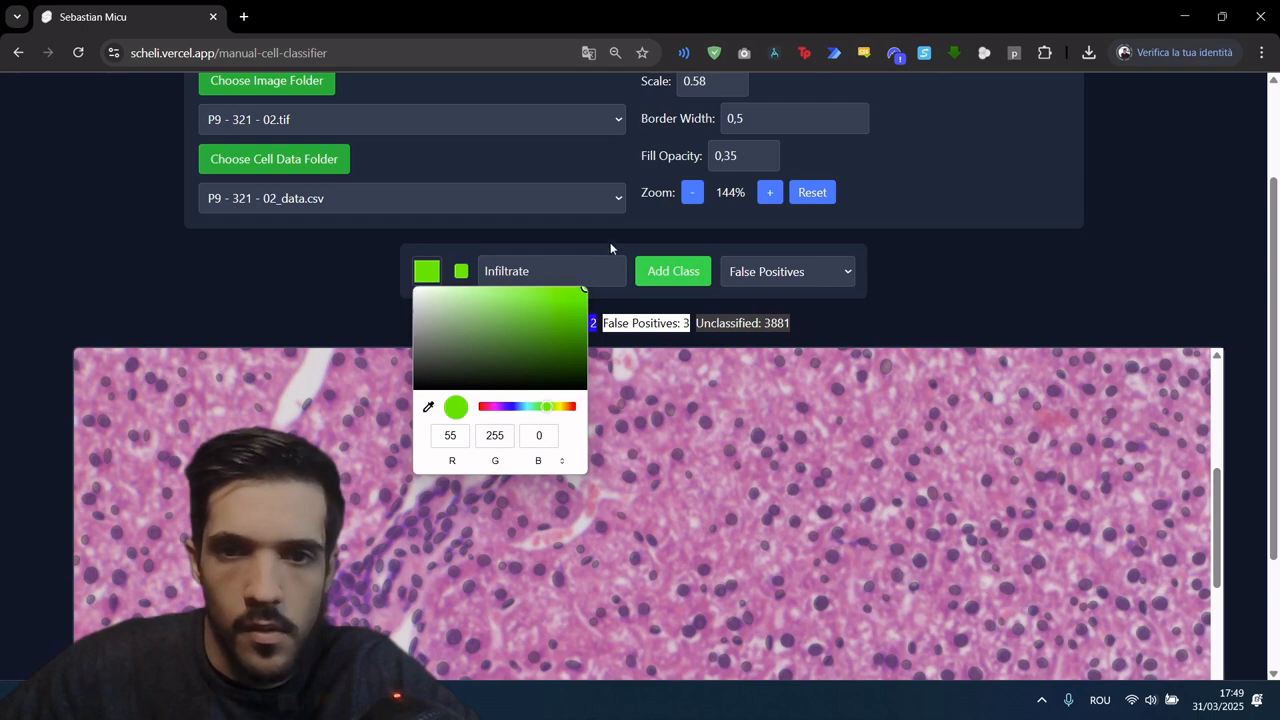
pyautogui.doubleClick(450, 436)
pyautogui.write('0')
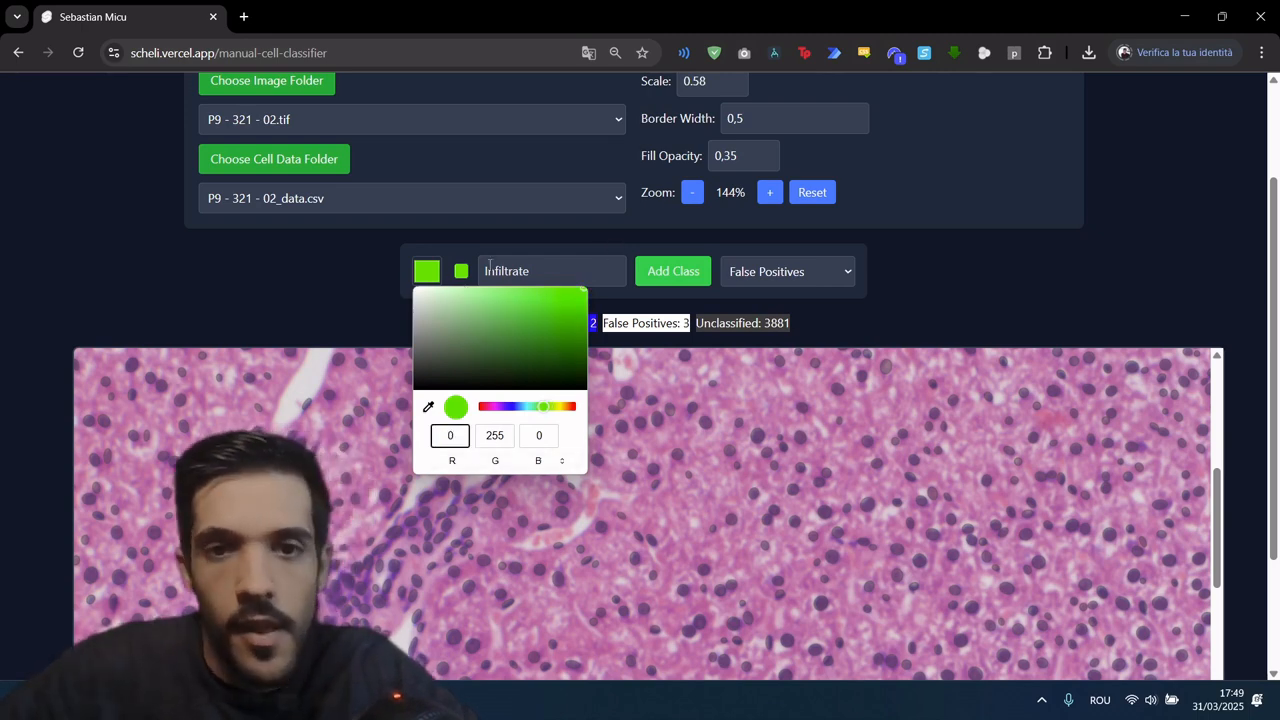
pyautogui.write('2')
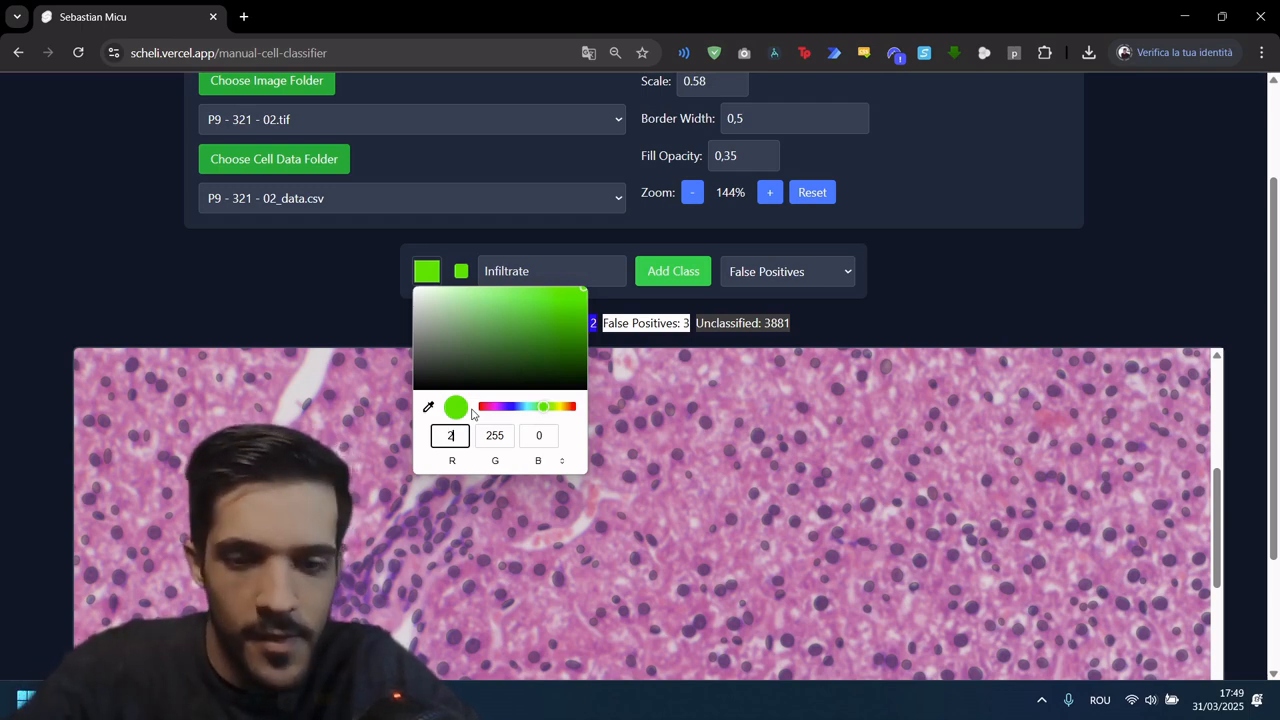
pyautogui.write('555')
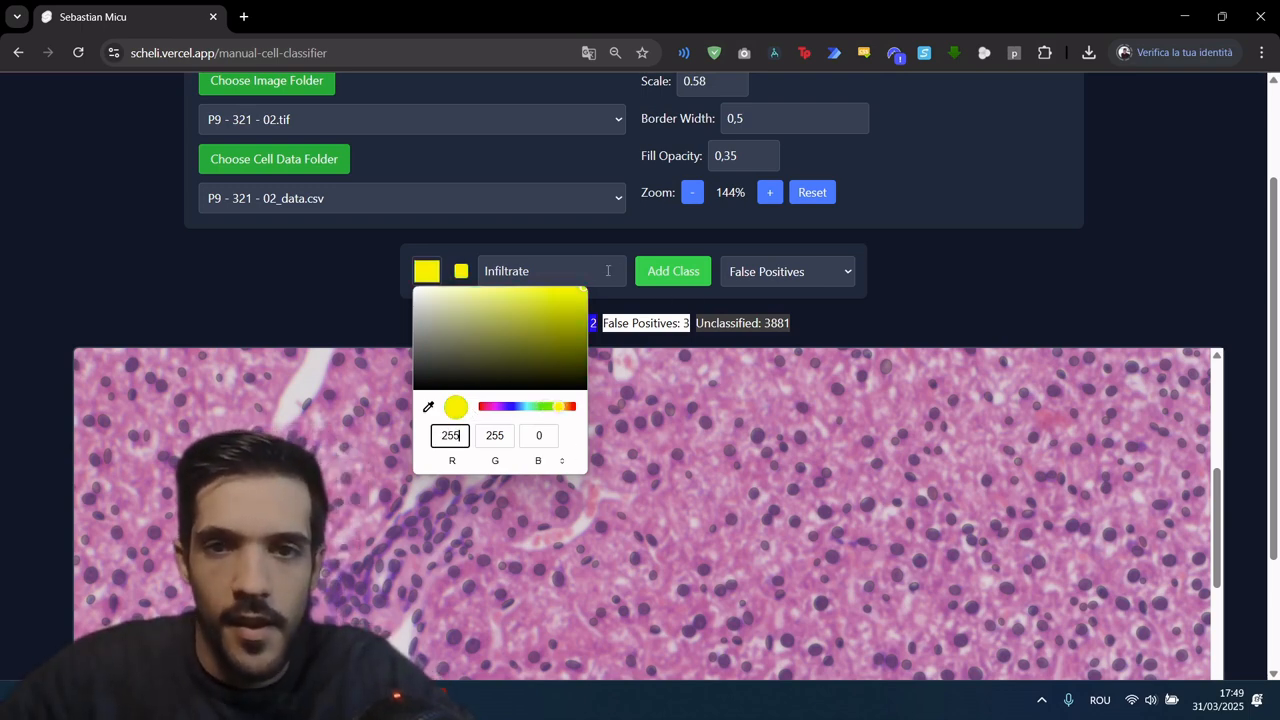
pyautogui.click(607, 270)
pyautogui.click(681, 272)
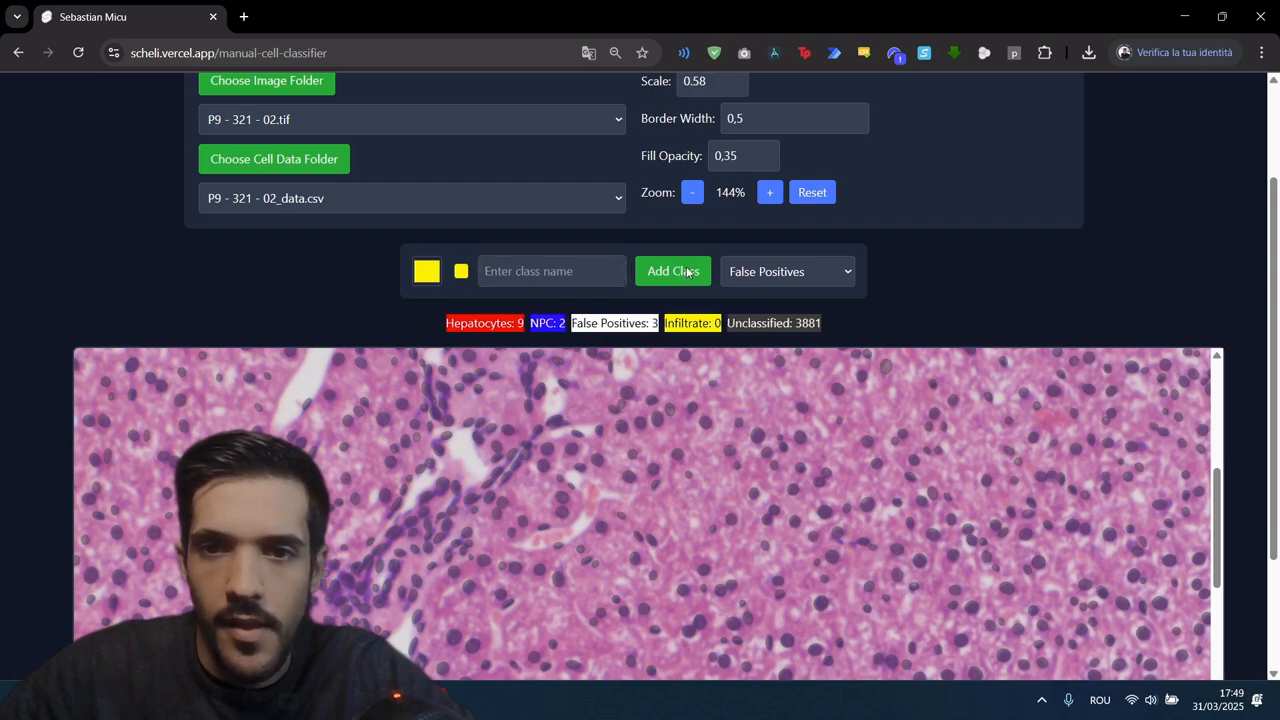
# Step: Make Infiltrate the active class and assign five nuclei in the dense cluster beside the white vessel to it
pyautogui.scroll(-1, 193, 289)
pyautogui.scroll(-2, 343, 387)
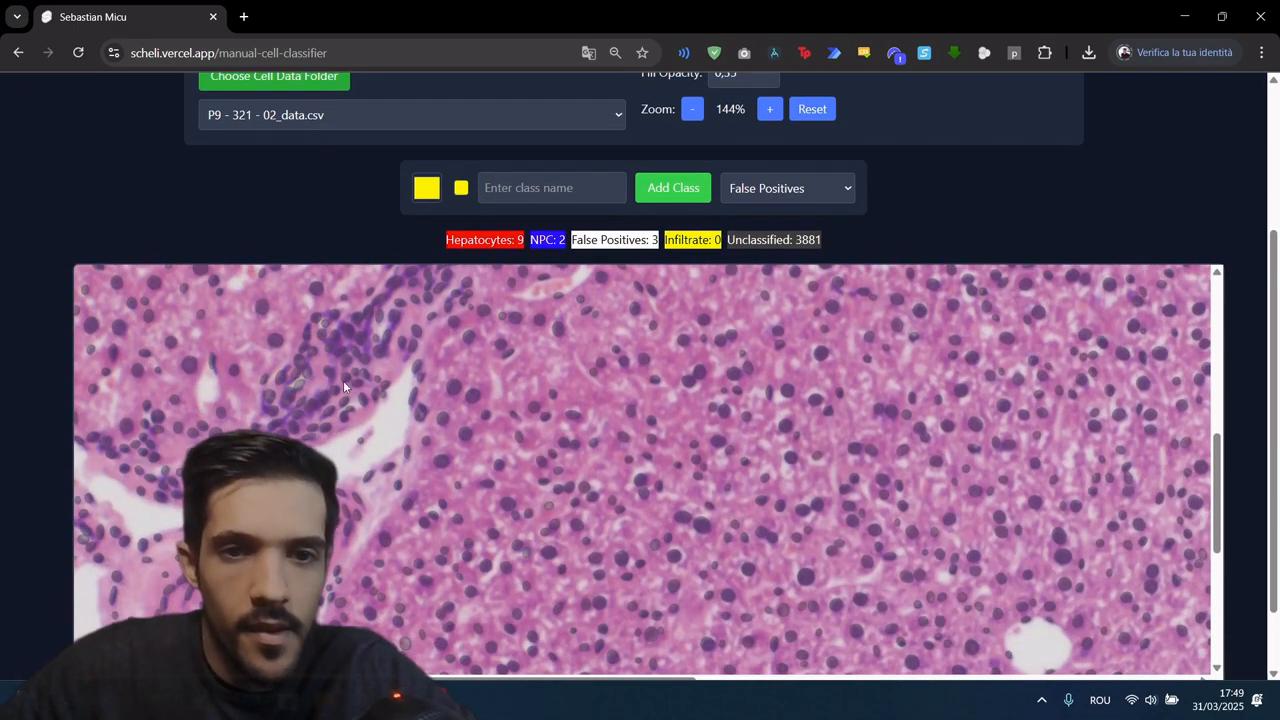
pyautogui.click(342, 352)
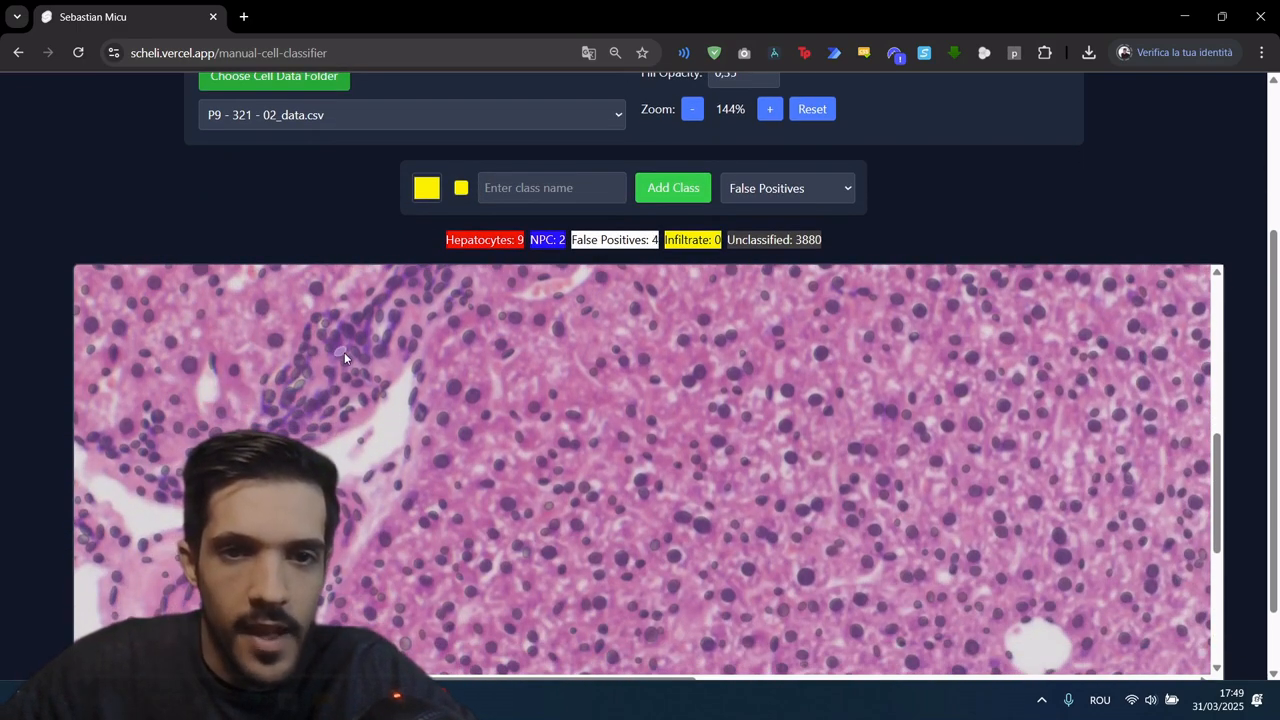
pyautogui.click(759, 190)
pyautogui.click(763, 305)
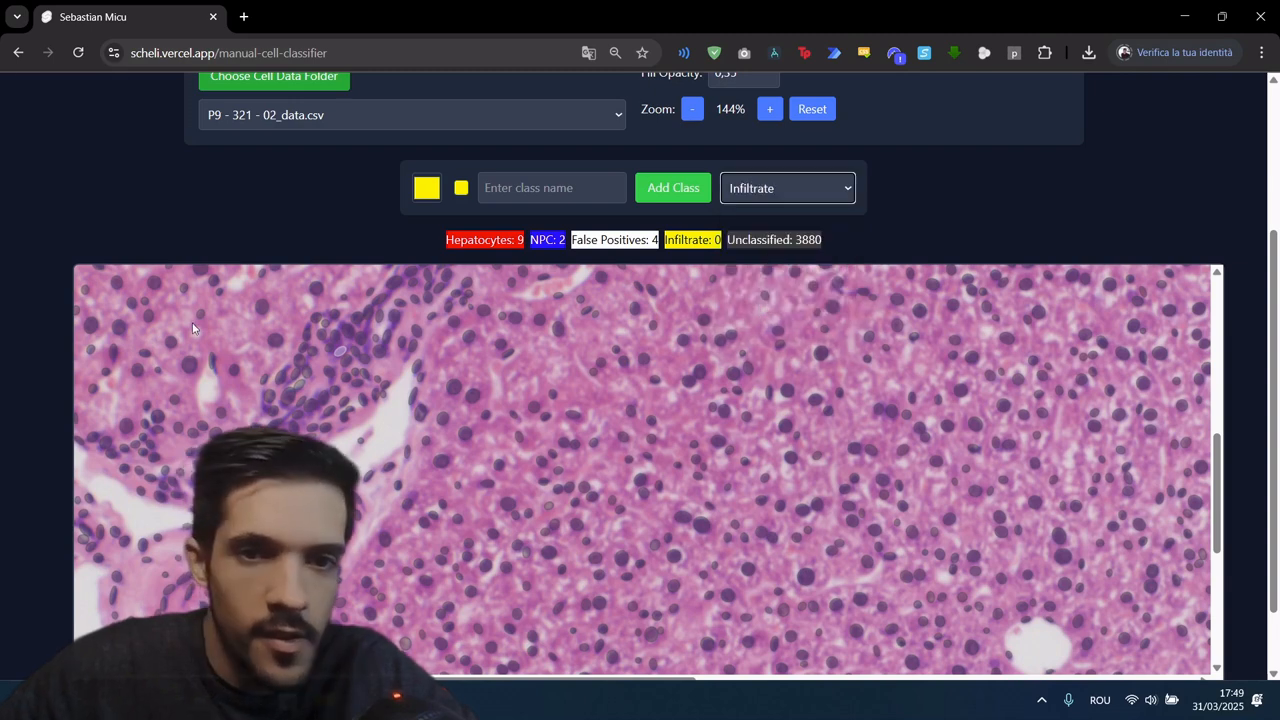
pyautogui.click(364, 358)
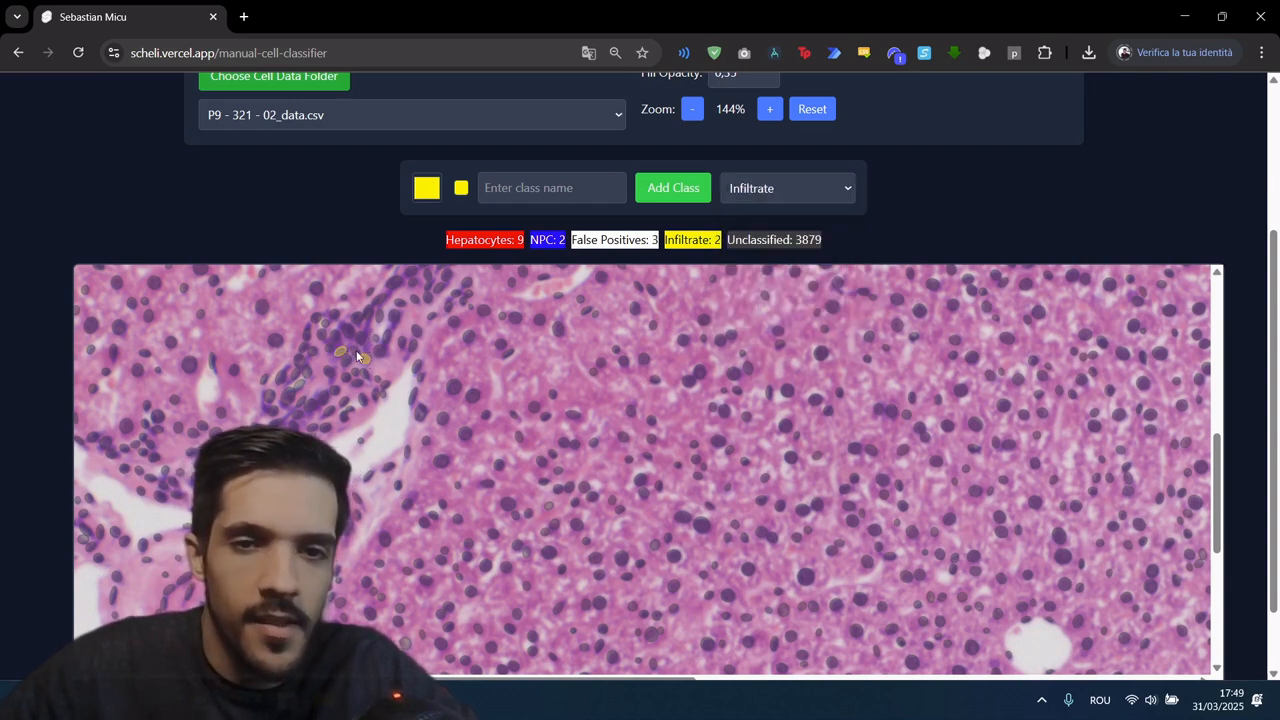
pyautogui.click(360, 337)
pyautogui.click(356, 350)
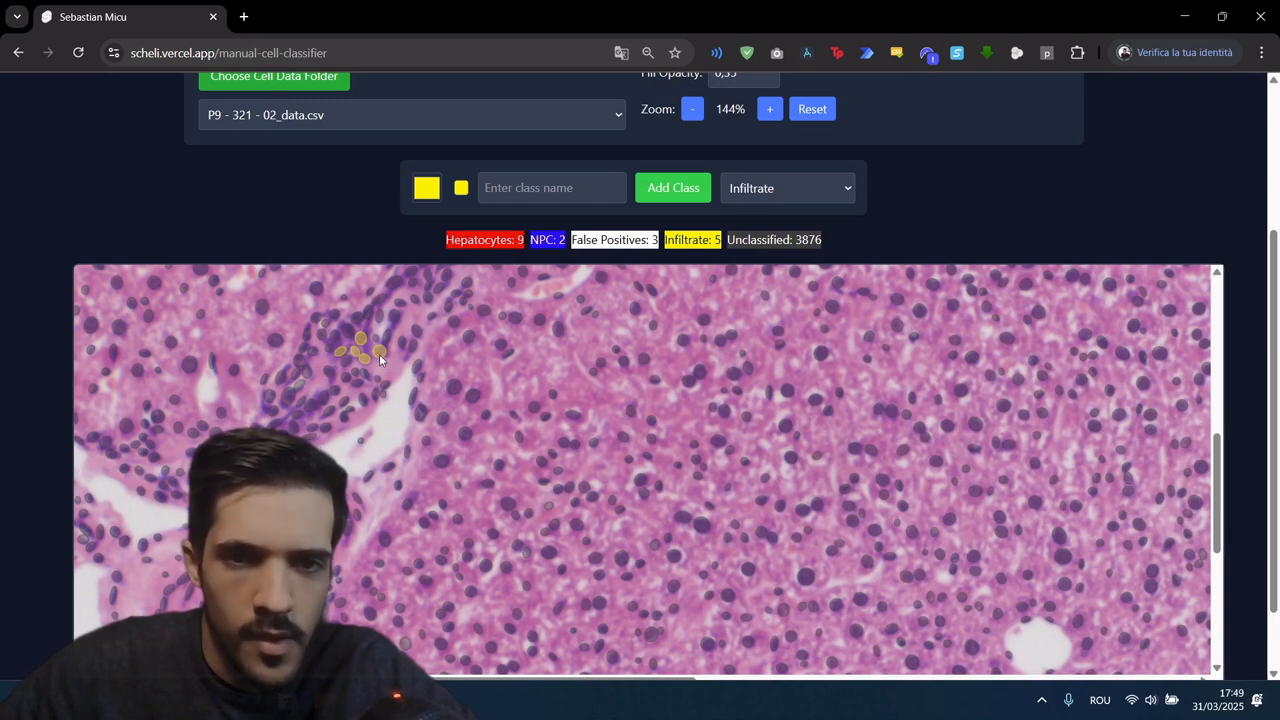
pyautogui.click(379, 351)
# Step: Hide and restore the outline fill to check the tissue, and assign four more nuclei in the dense cluster to Infiltrate
pyautogui.press('space')
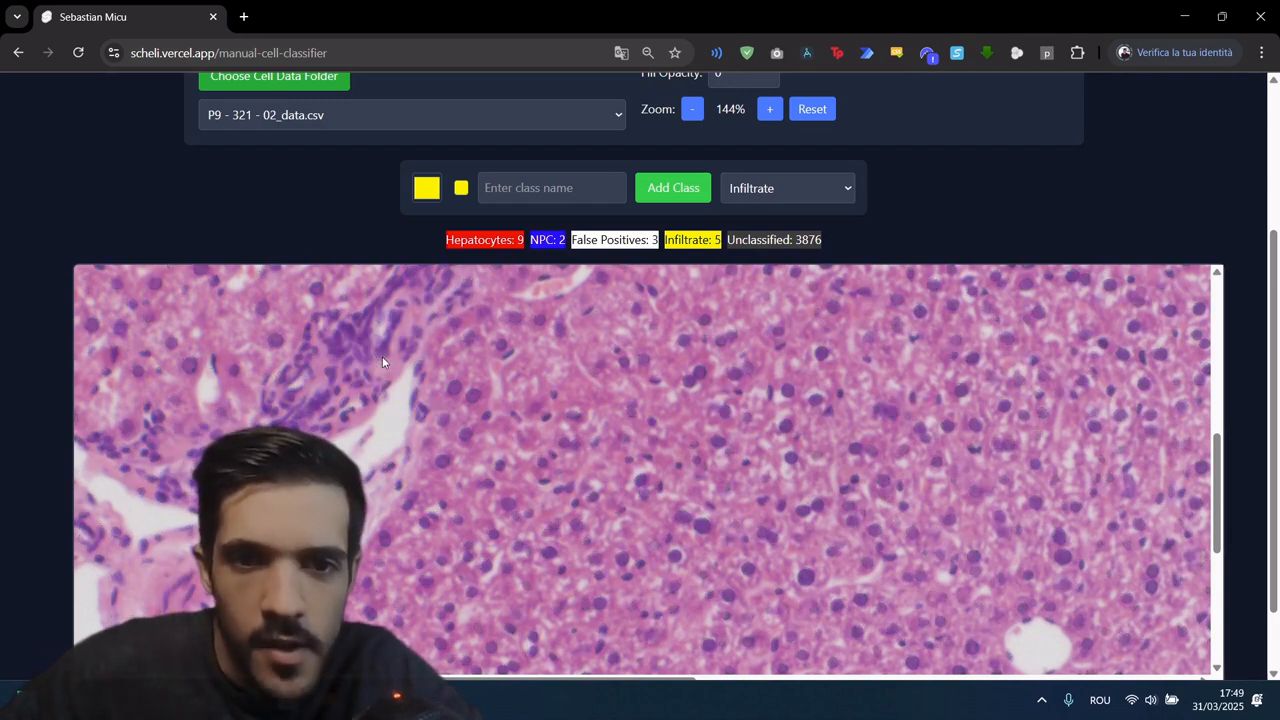
pyautogui.press('space')
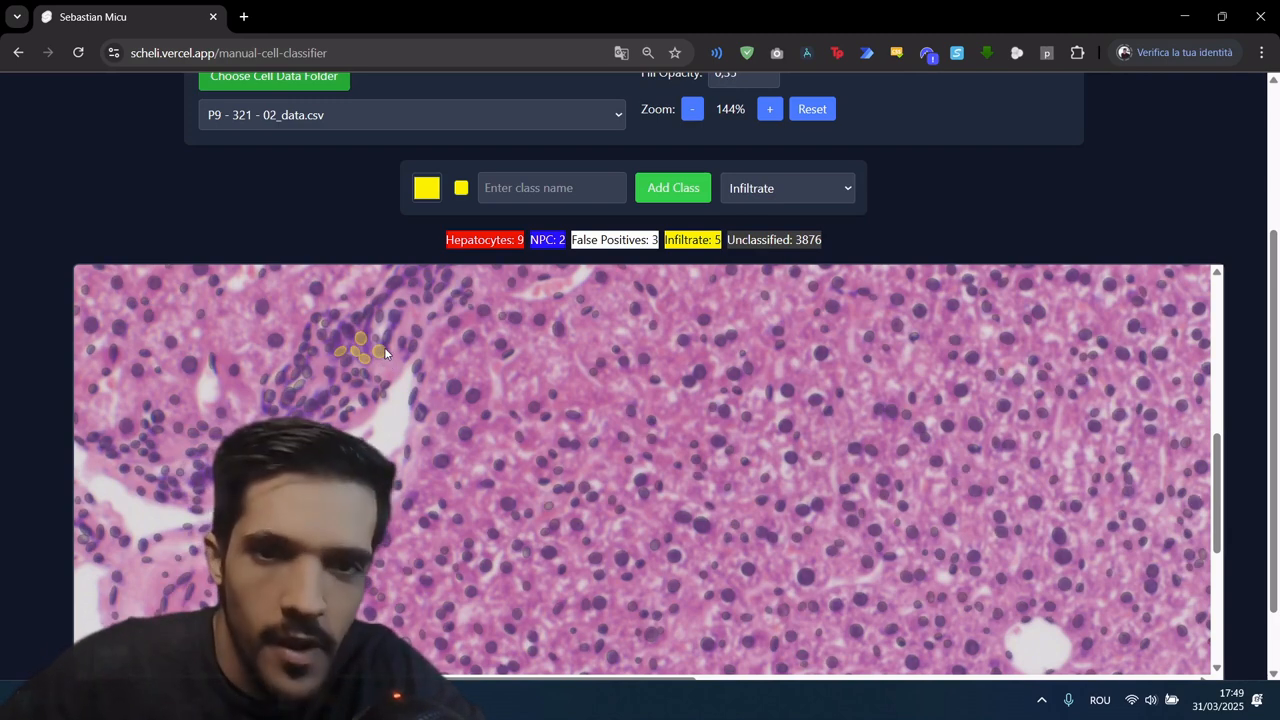
pyautogui.click(385, 338)
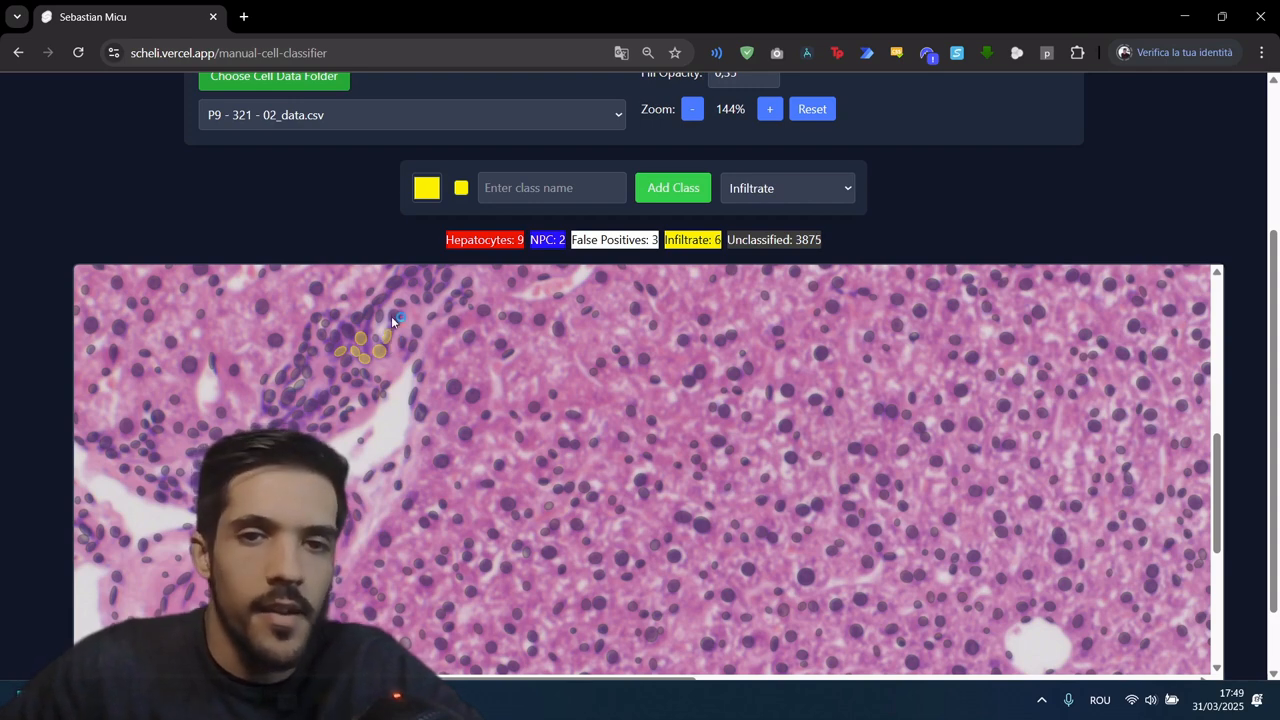
pyautogui.click(391, 316)
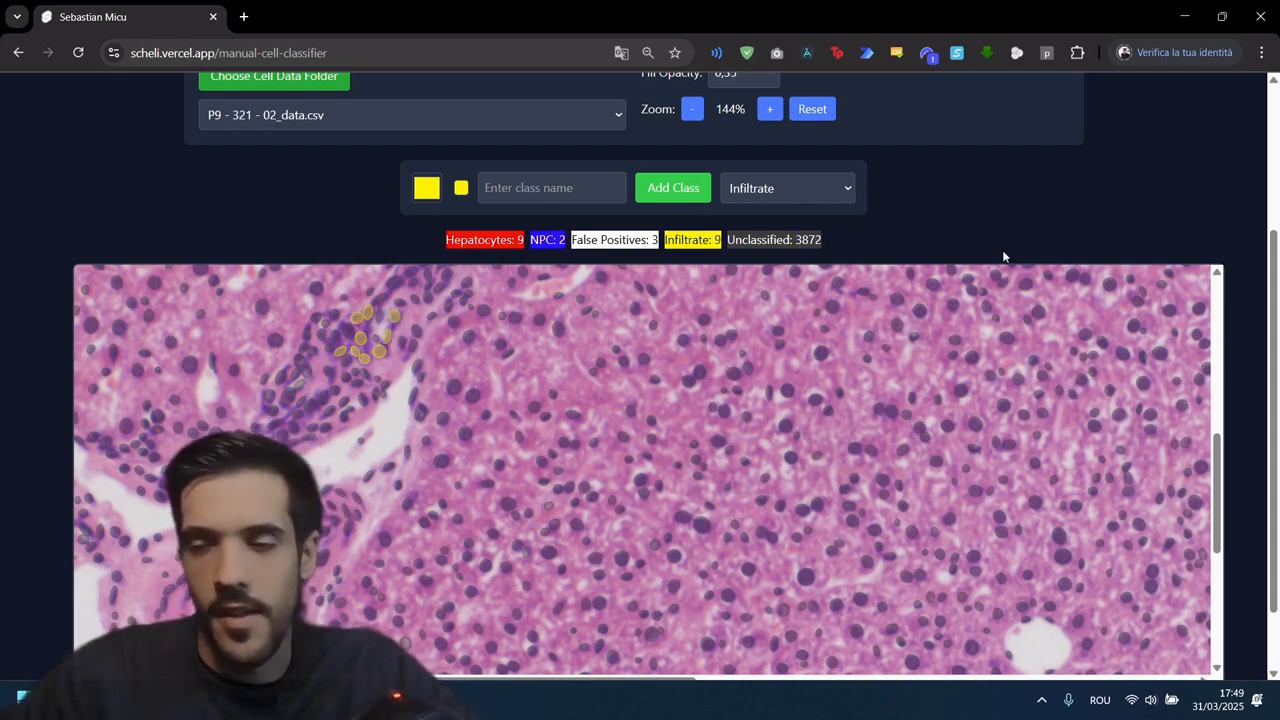
# Step: Save the manual classification as a JSON file
pyautogui.scroll(3, 1003, 251)
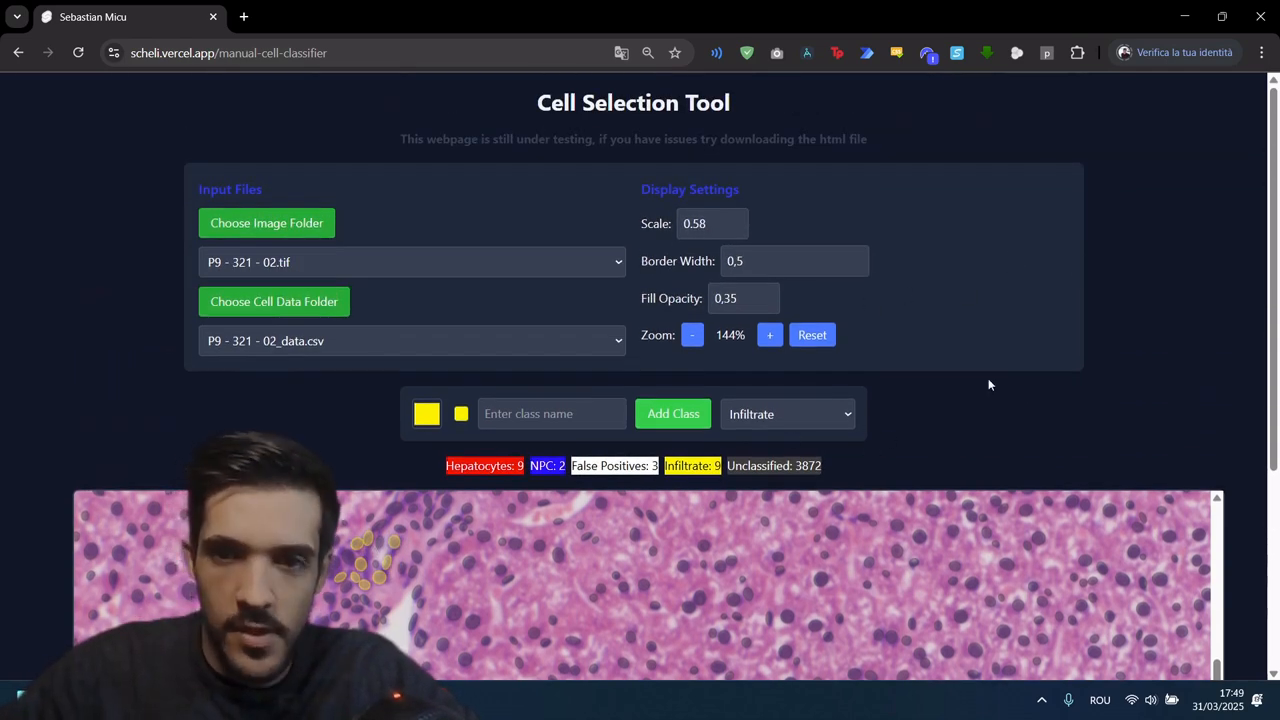
pyautogui.scroll(-2, 970, 350)
pyautogui.scroll(-2, 859, 203)
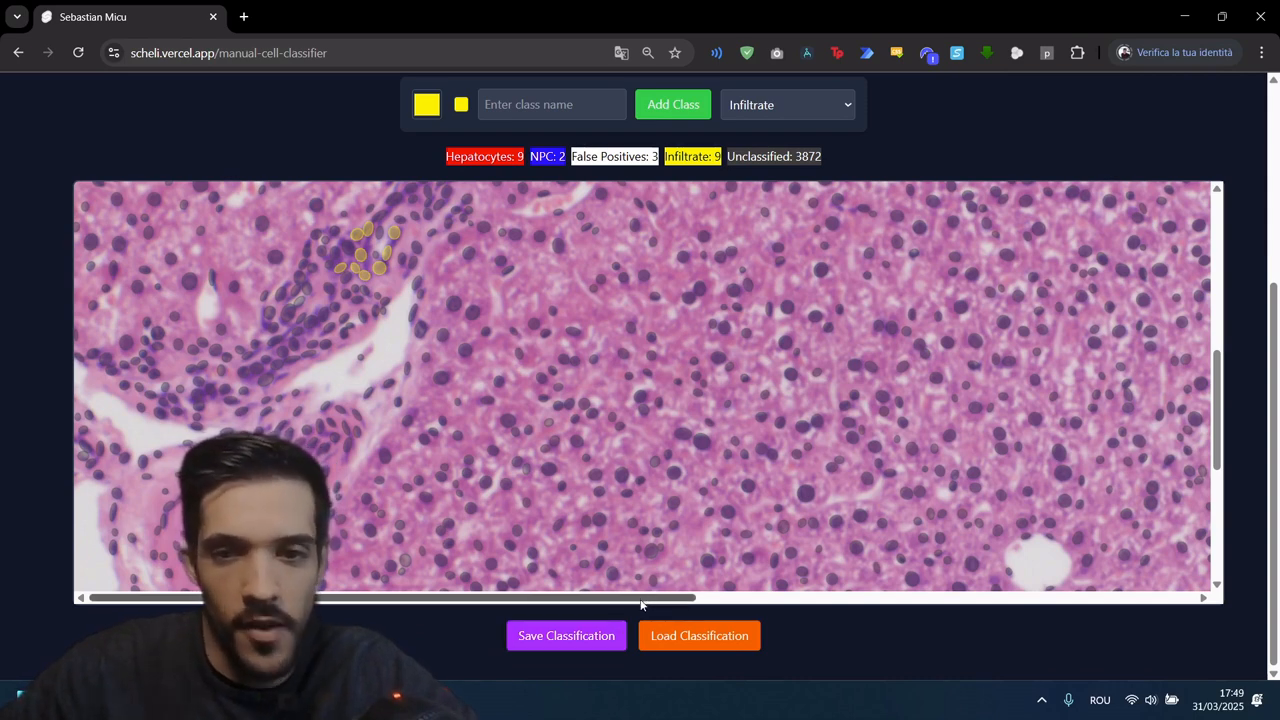
pyautogui.click(577, 634)
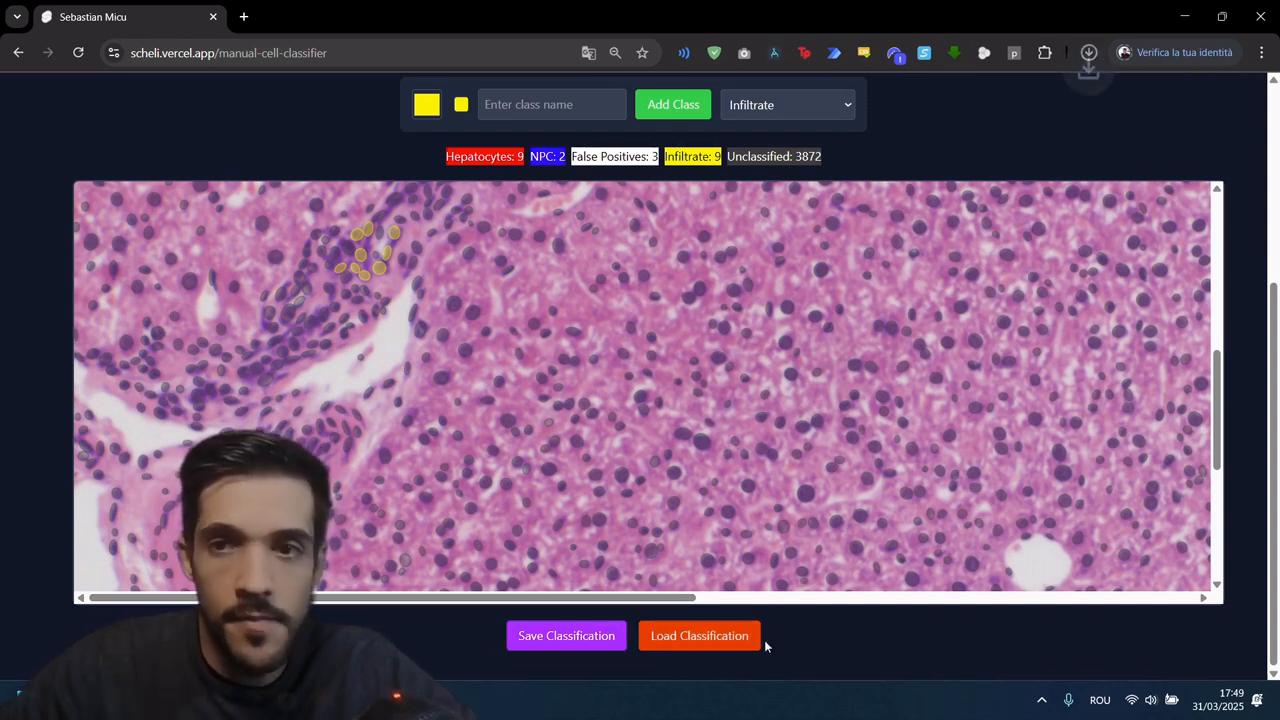
pyautogui.scroll(2, 1177, 126)
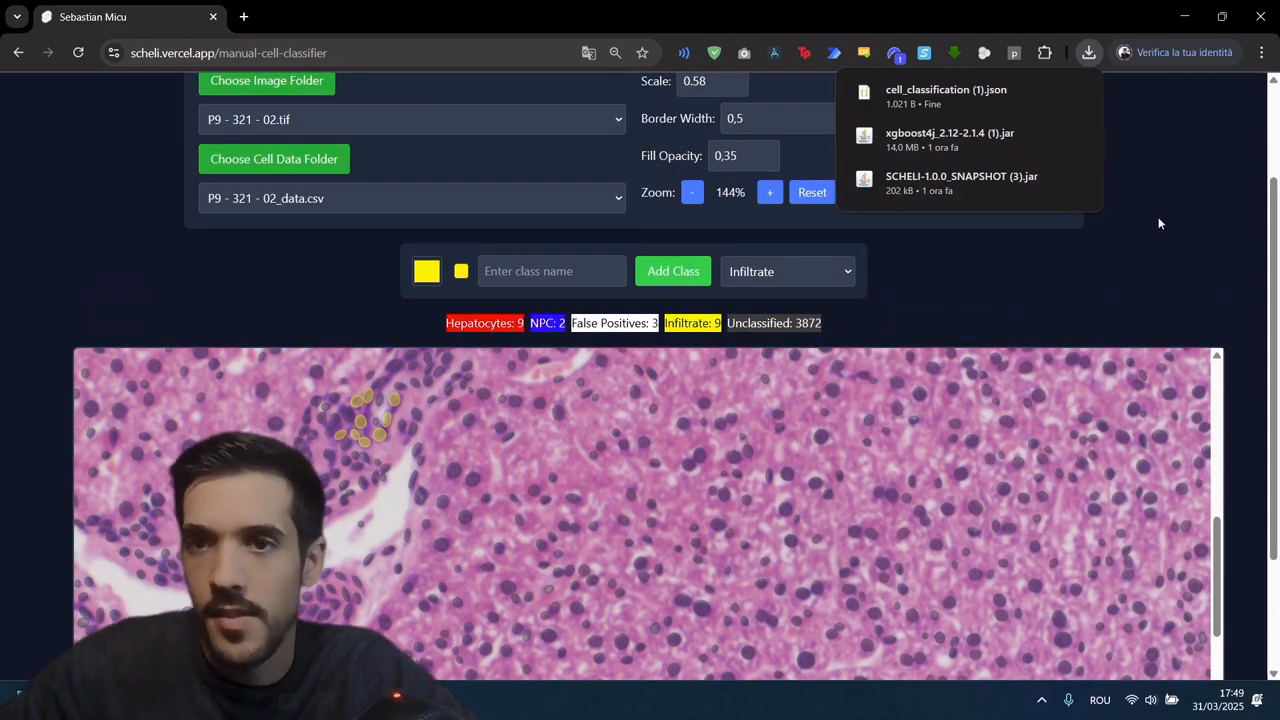
pyautogui.moveTo(946, 93)
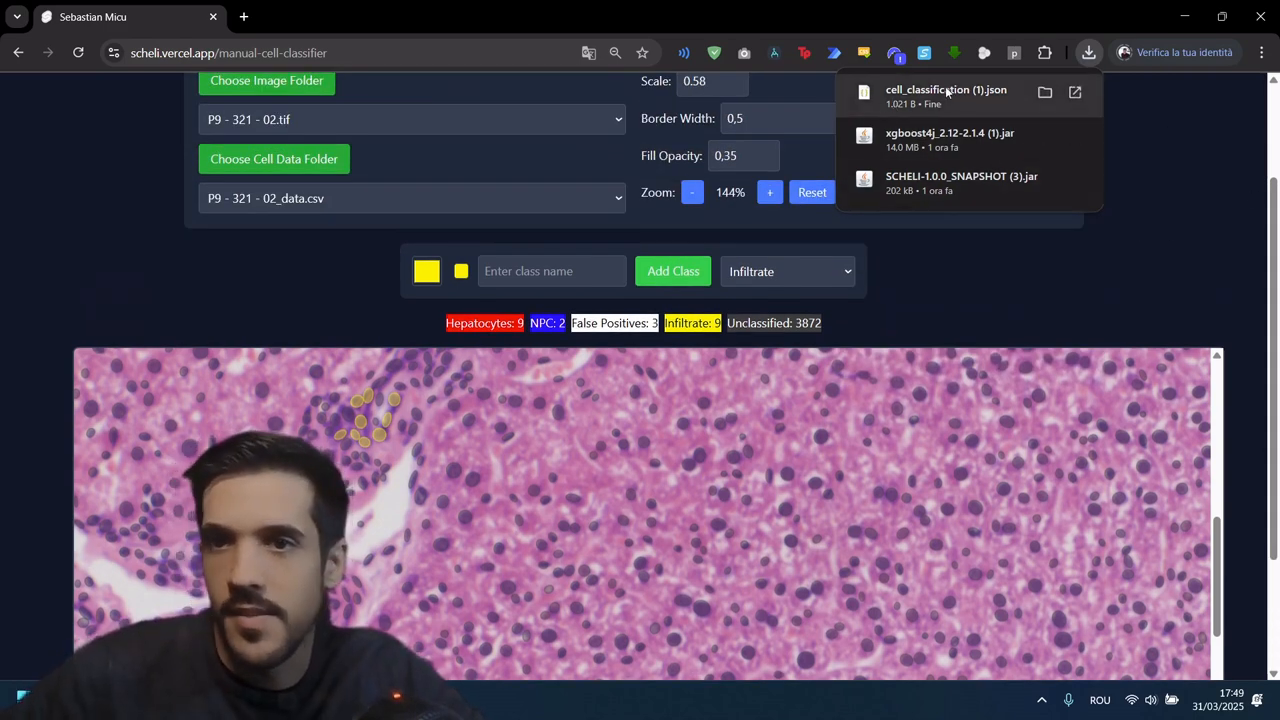
# Step: Reload the classifier page and upload the SCHELI "01 Images" folder as the image folder
pyautogui.scroll(2, 303, 160)
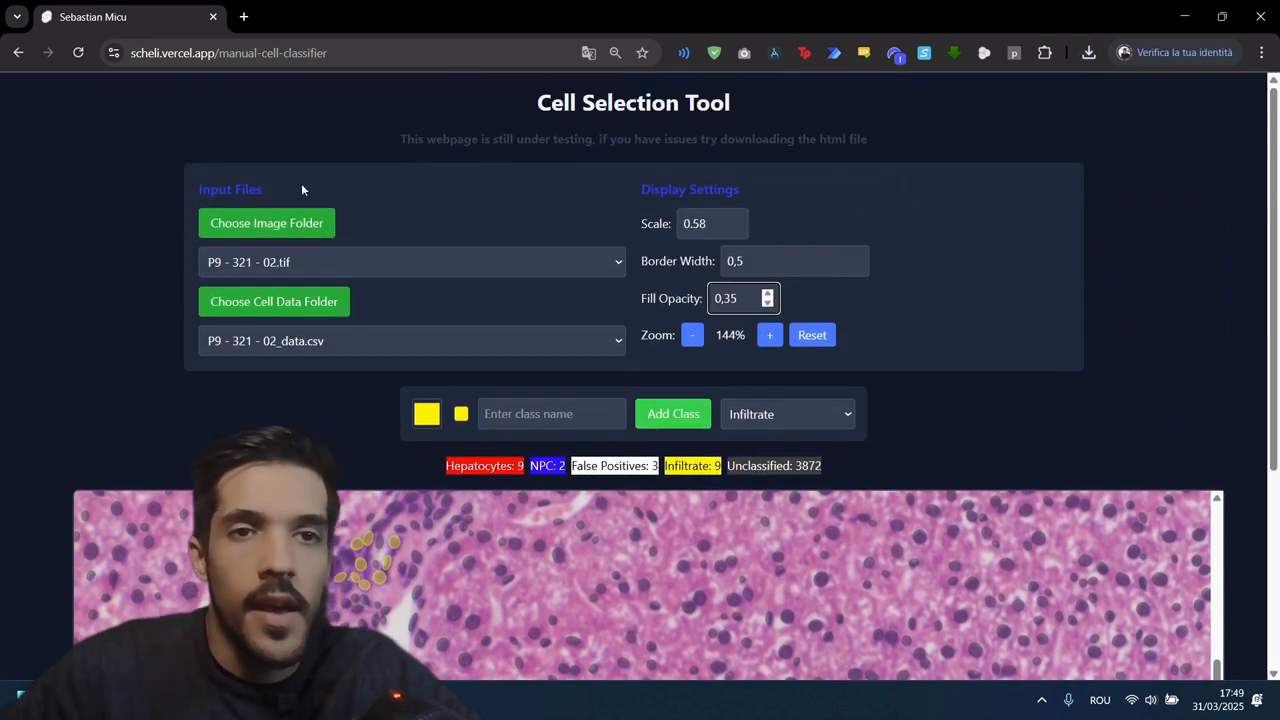
pyautogui.click(77, 53)
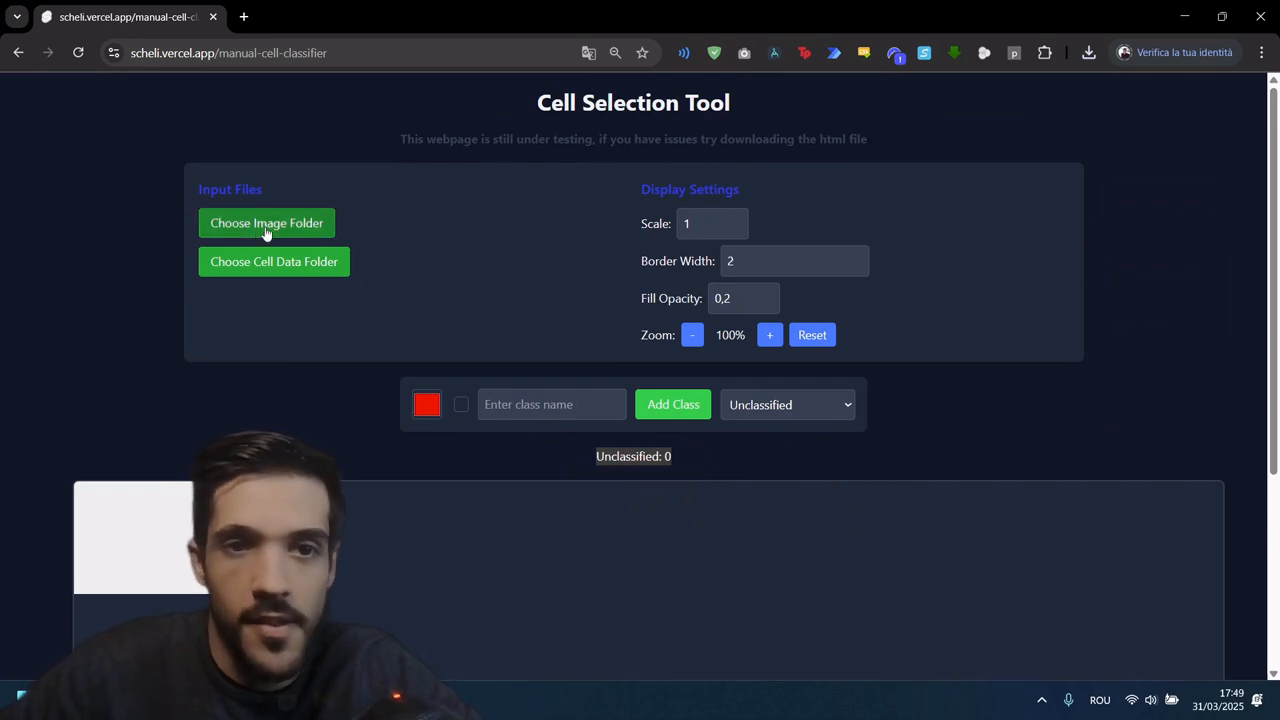
pyautogui.click(293, 227)
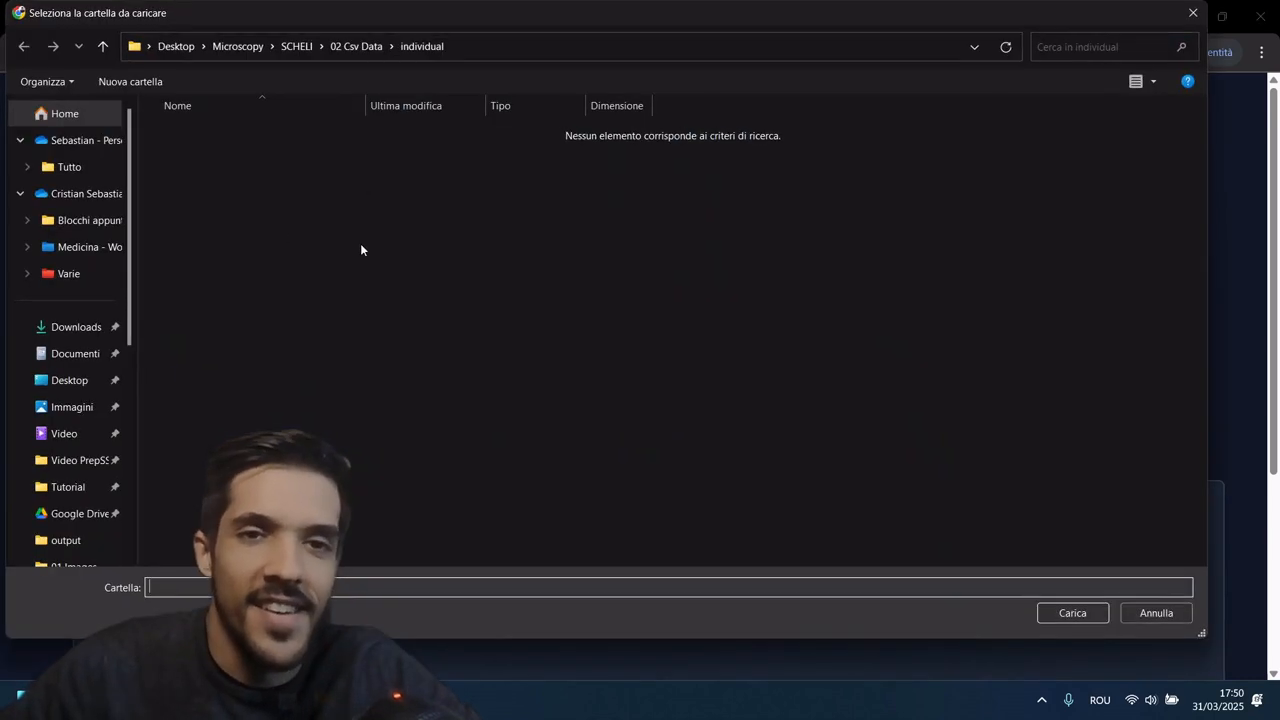
pyautogui.click(298, 47)
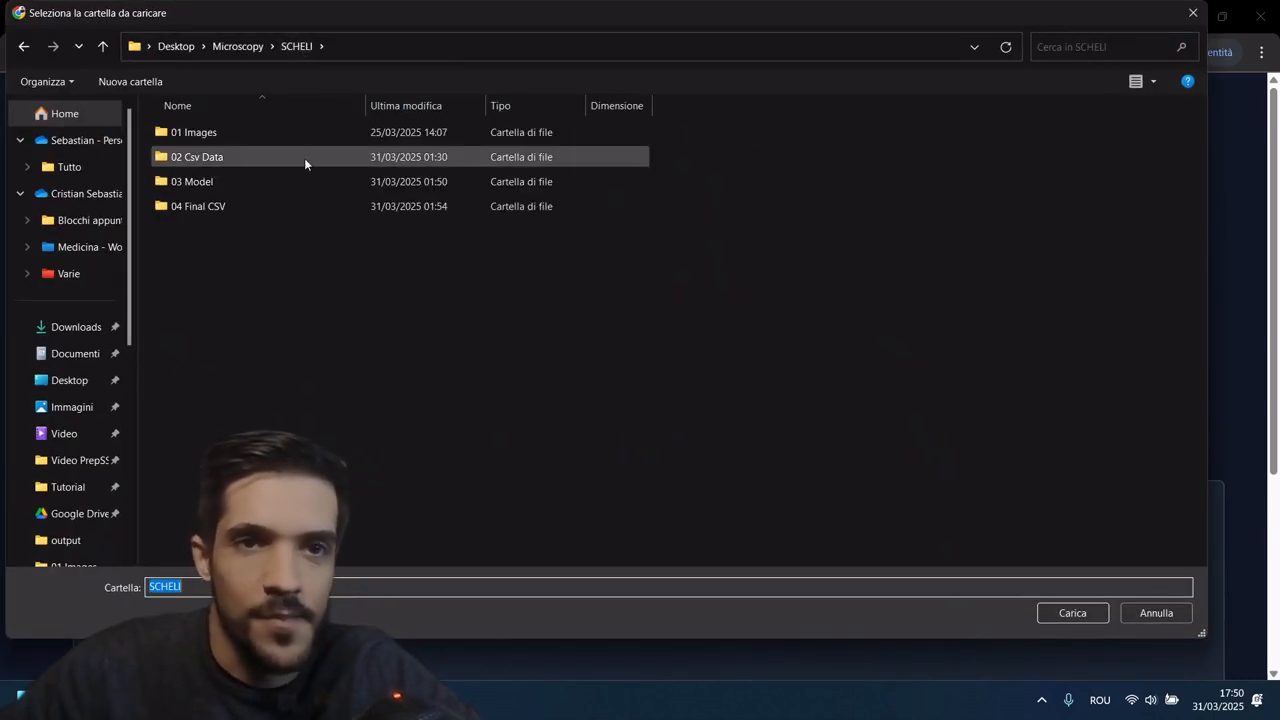
pyautogui.doubleClick(230, 136)
pyautogui.click(1073, 613)
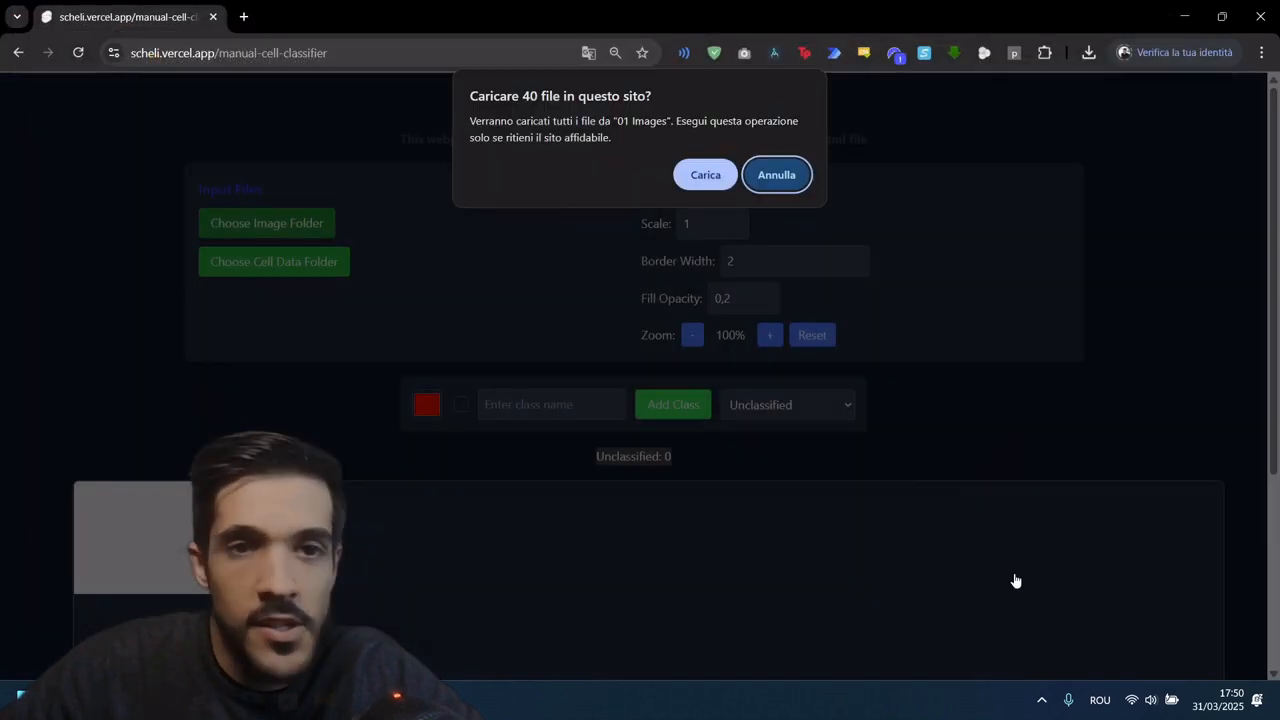
pyautogui.click(722, 177)
# Step: Upload the "individual" folder inside "02 Csv Data" as the cell data folder
pyautogui.click(294, 298)
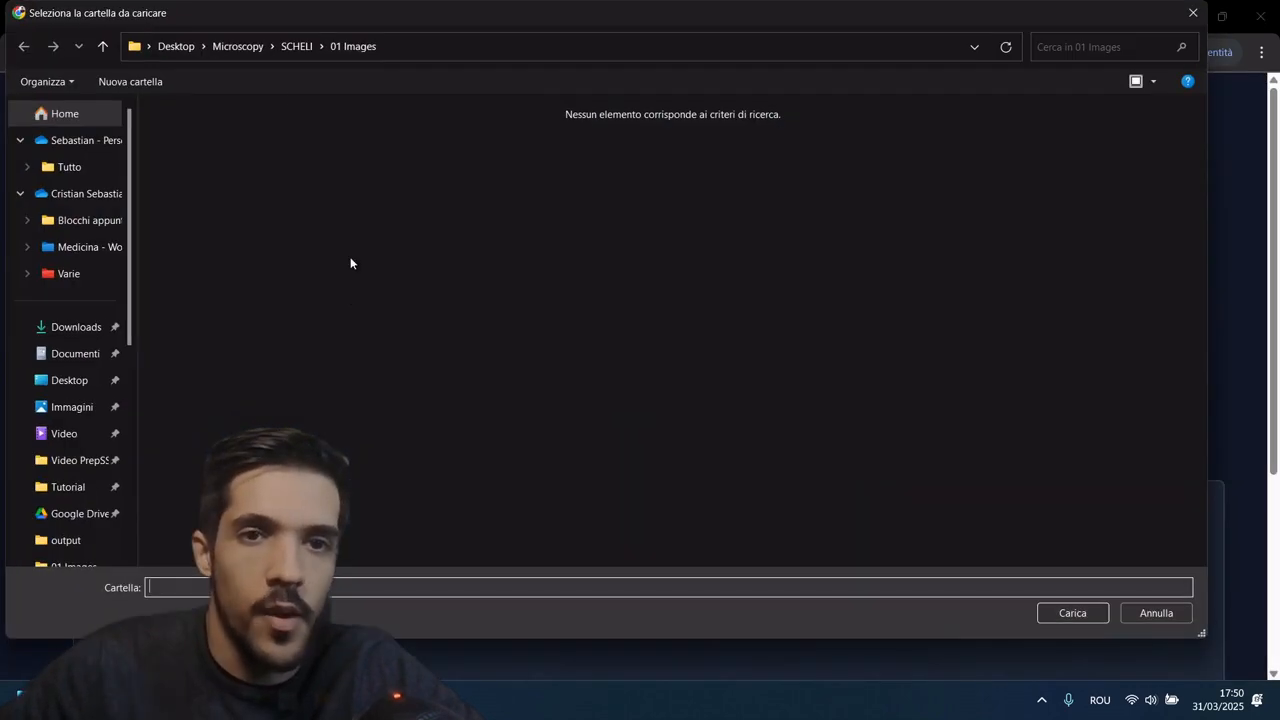
pyautogui.click(294, 46)
pyautogui.doubleClick(225, 156)
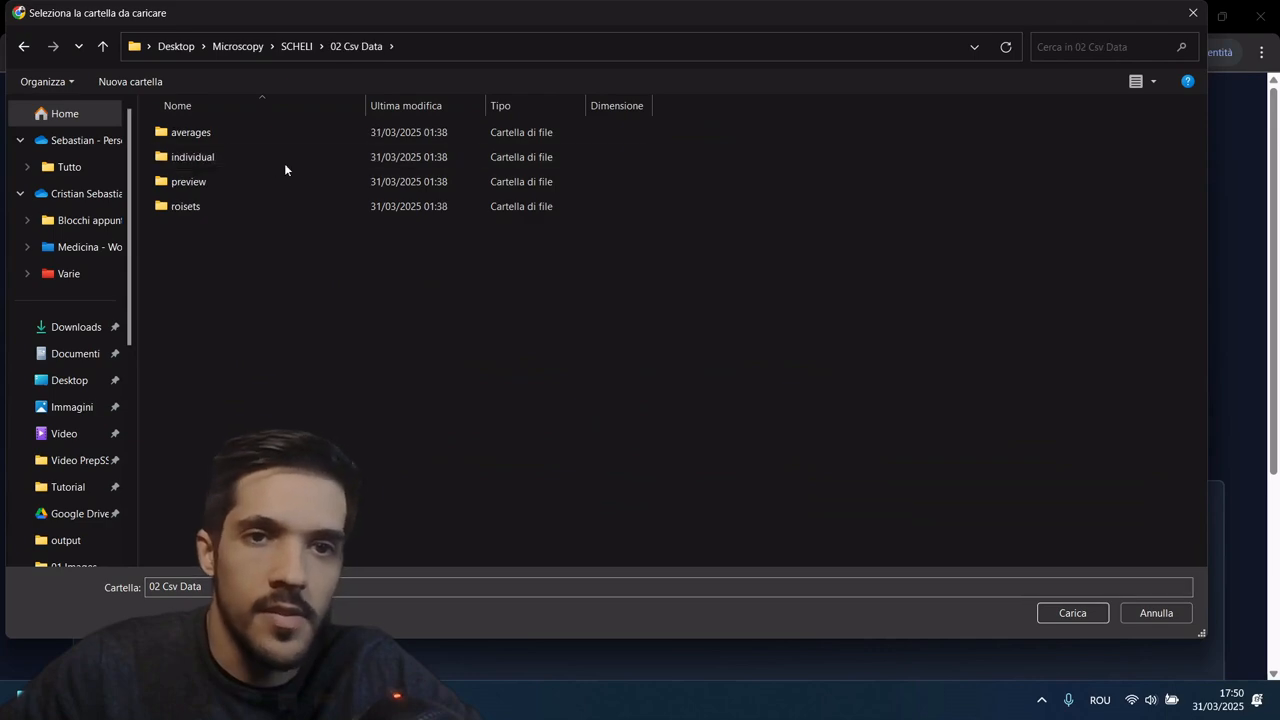
pyautogui.doubleClick(268, 162)
pyautogui.click(1082, 614)
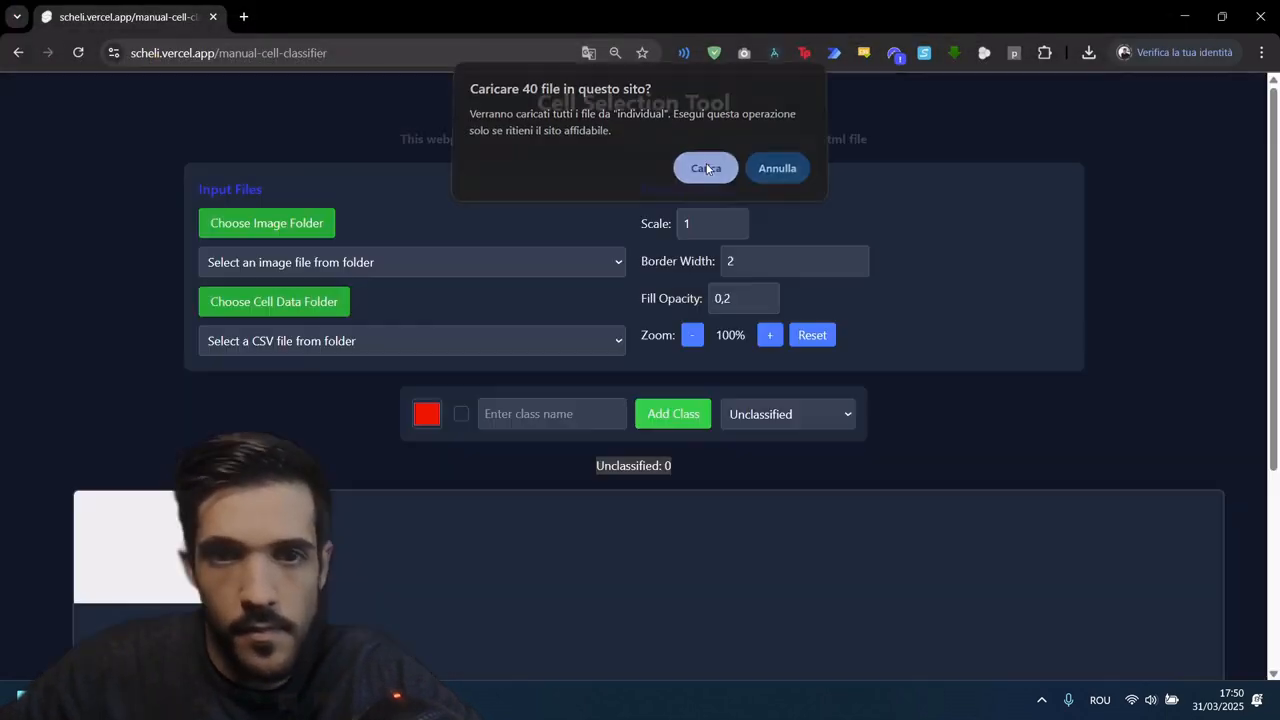
pyautogui.click(706, 168)
# Step: Select the image P9 - 321 - 02.tif and its cell data file P9 - 321 - 02_data.csv
pyautogui.click(470, 262)
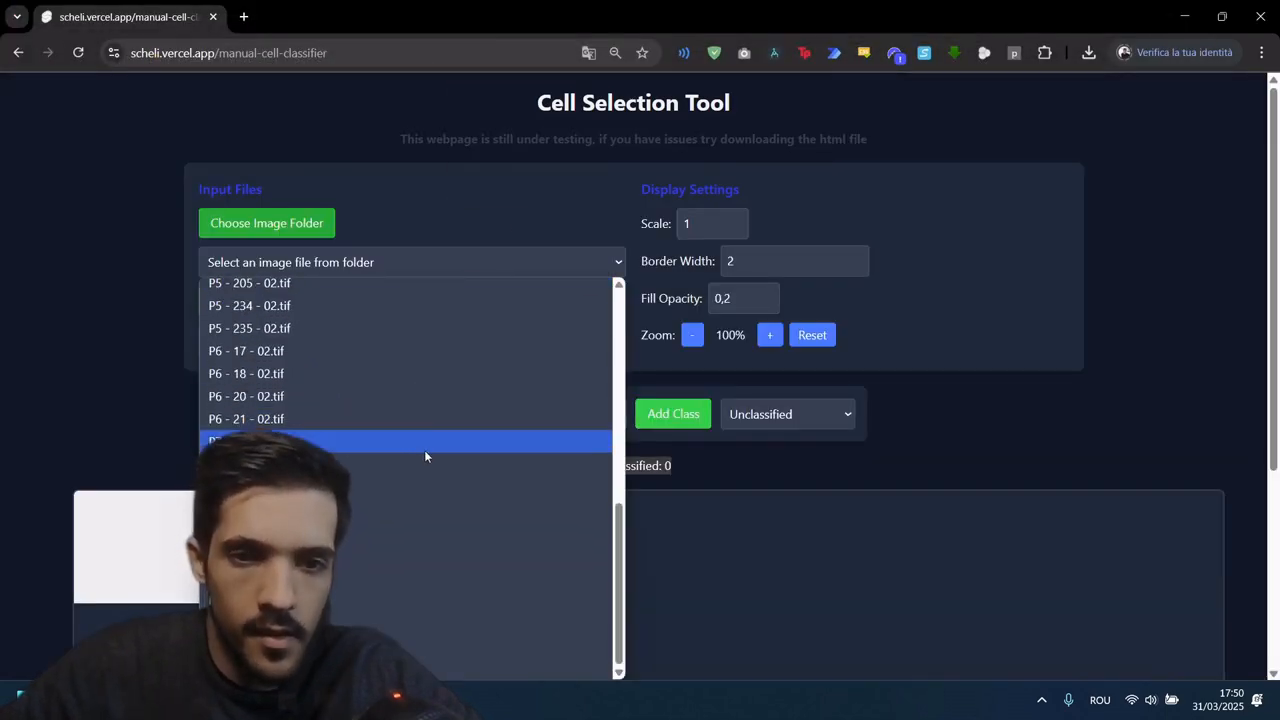
pyautogui.click(420, 646)
pyautogui.click(375, 341)
pyautogui.scroll(-5, 368, 240)
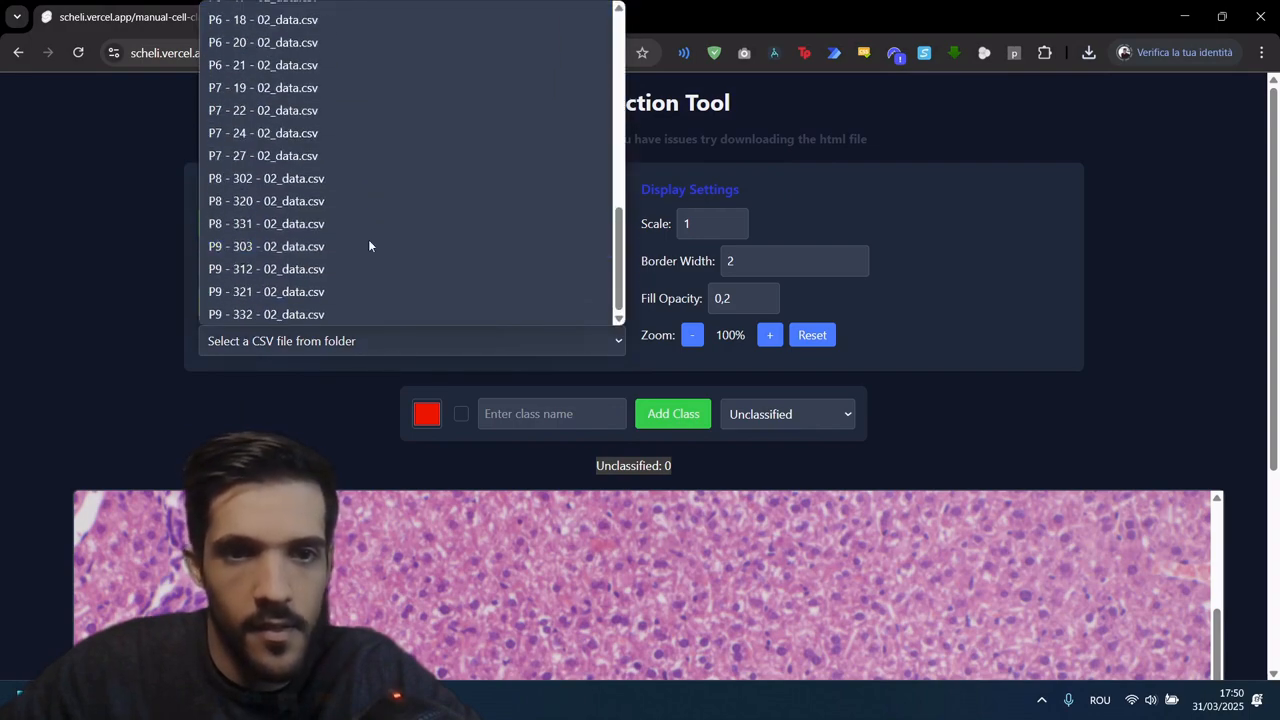
pyautogui.click(339, 293)
pyautogui.scroll(-3, 410, 300)
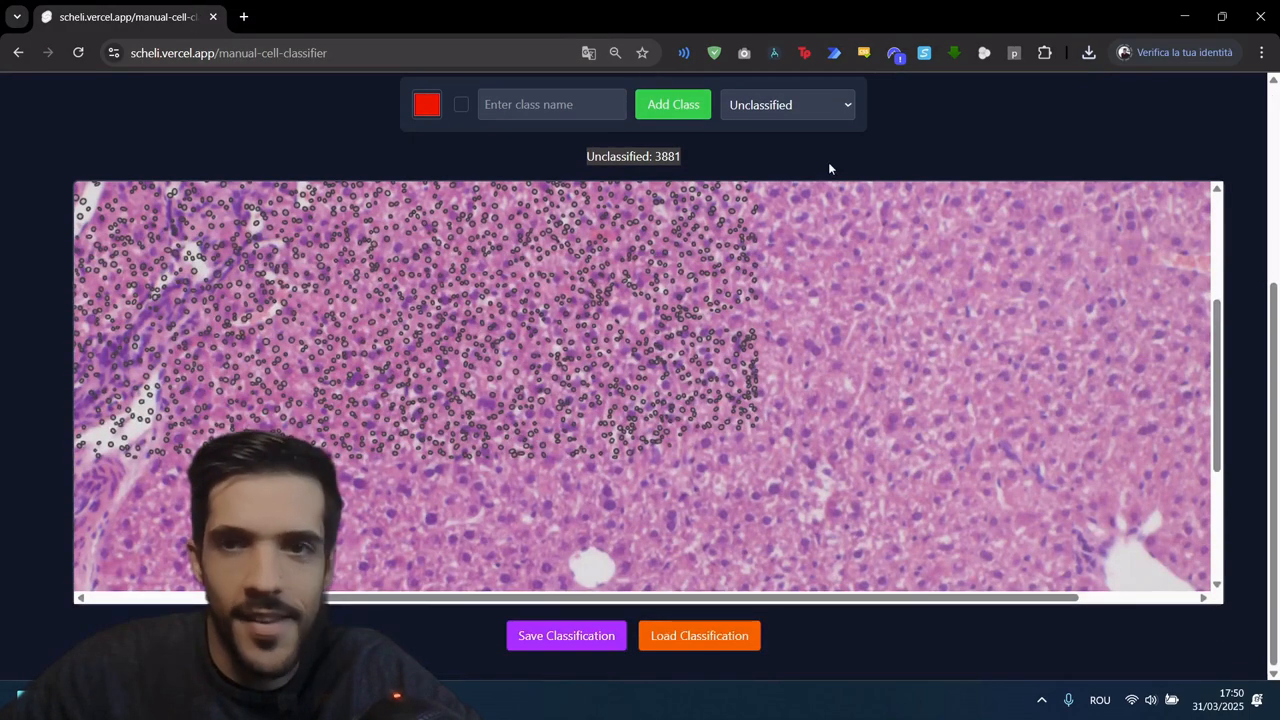
# Step: Set the display scale to 0.58 and check the alignment of the cell outlines across the tissue image
pyautogui.scroll(3, 832, 166)
pyautogui.moveTo(704, 165); pyautogui.dragTo(661, 169)
pyautogui.write('0.58')
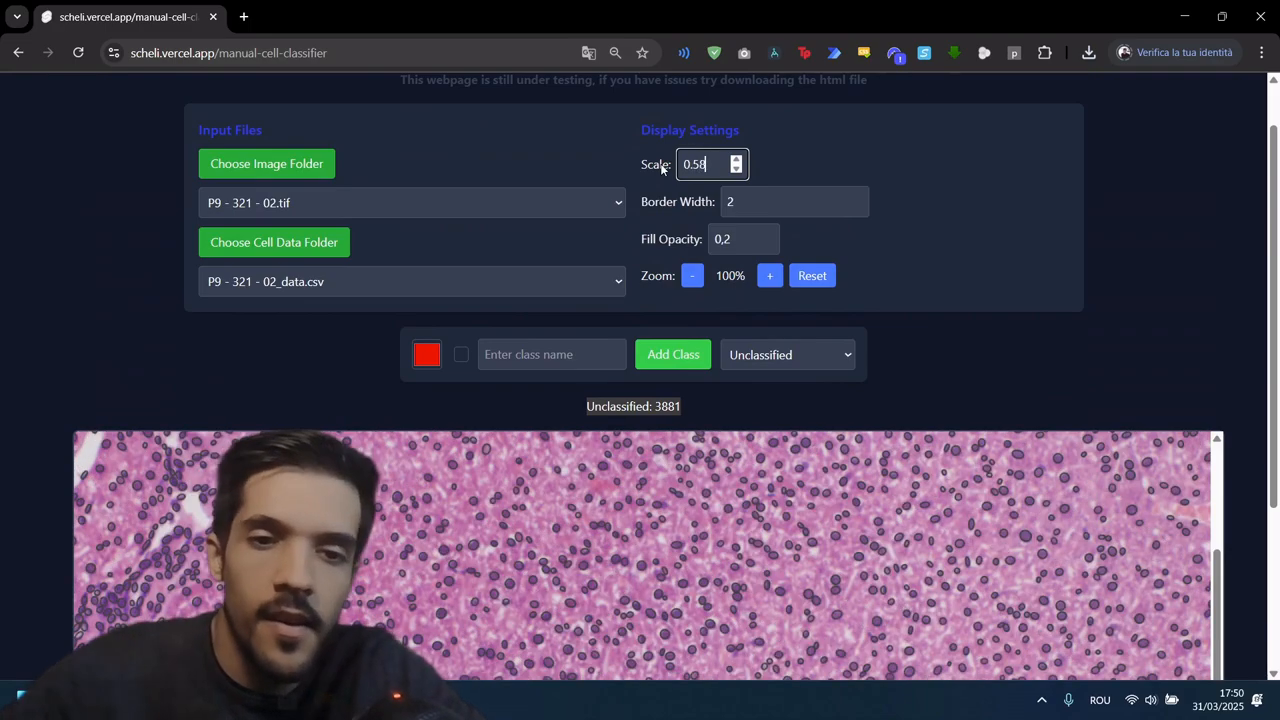
pyautogui.scroll(-3, 405, 212)
pyautogui.scroll(5, 376, 374)
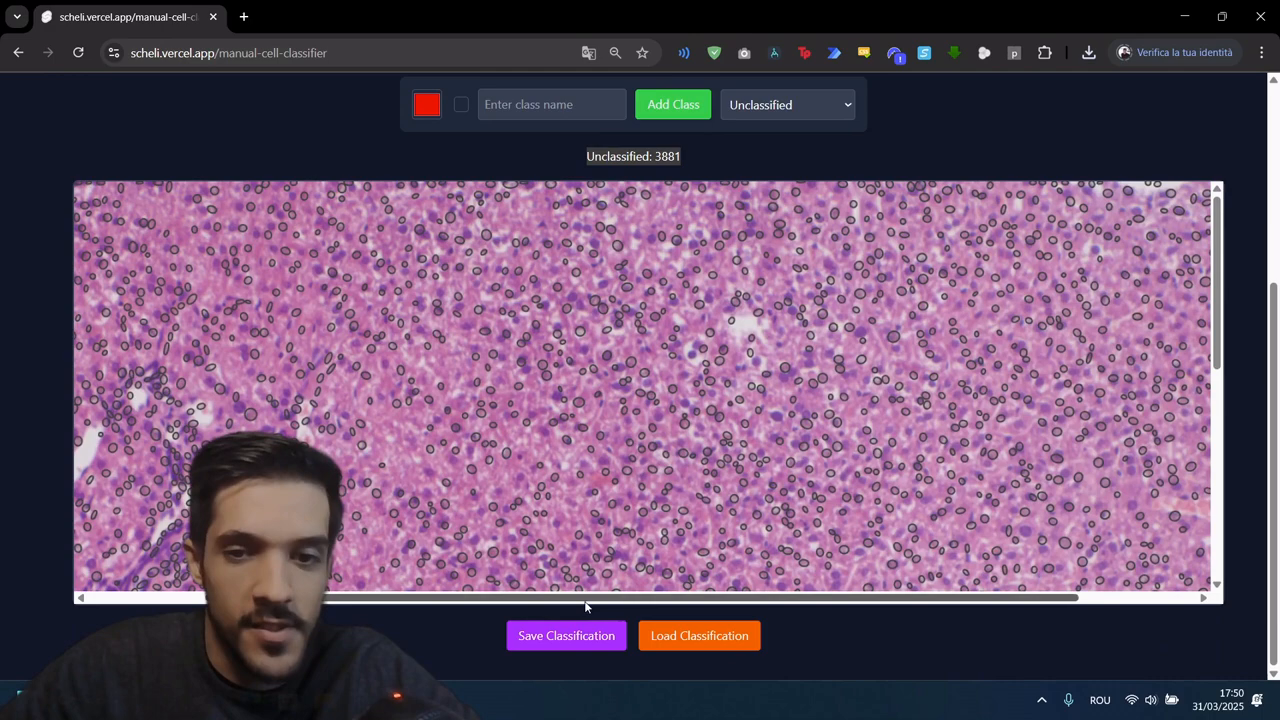
pyautogui.moveTo(585, 600); pyautogui.dragTo(464, 601)
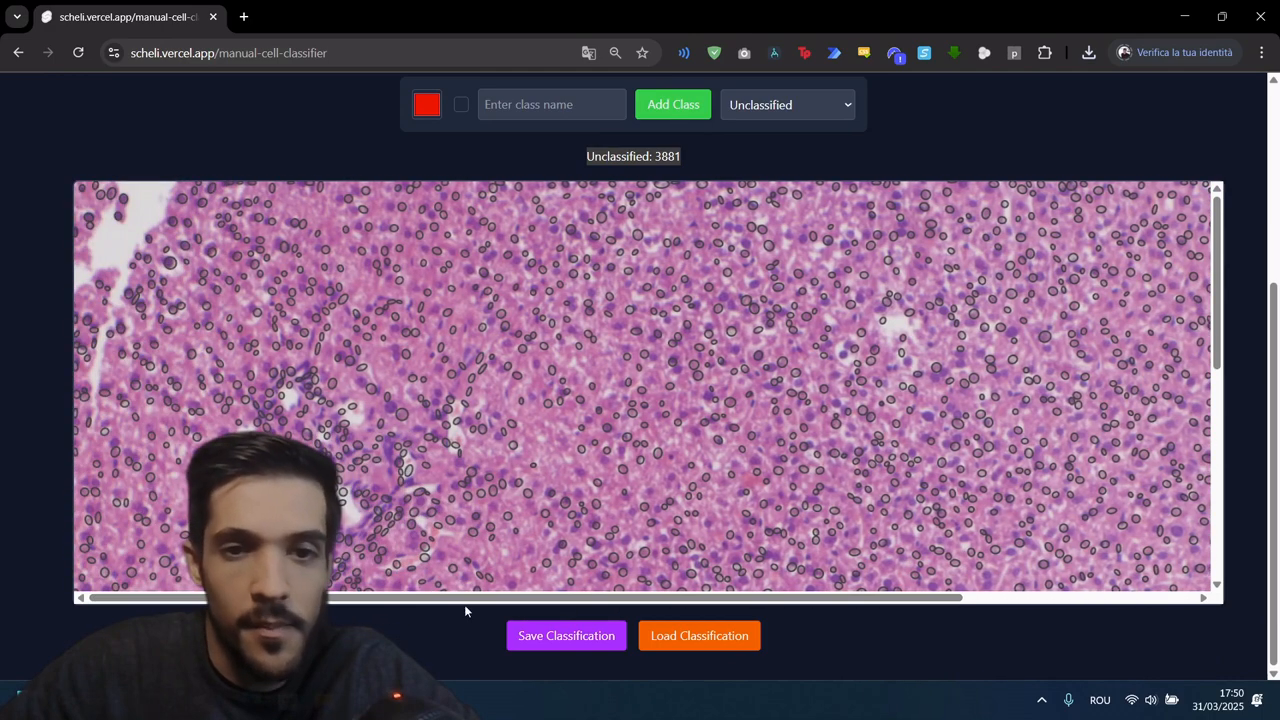
# Step: Load the saved classification JSON from the Downloads folder and check the restored classes on the tissue image
pyautogui.click(705, 638)
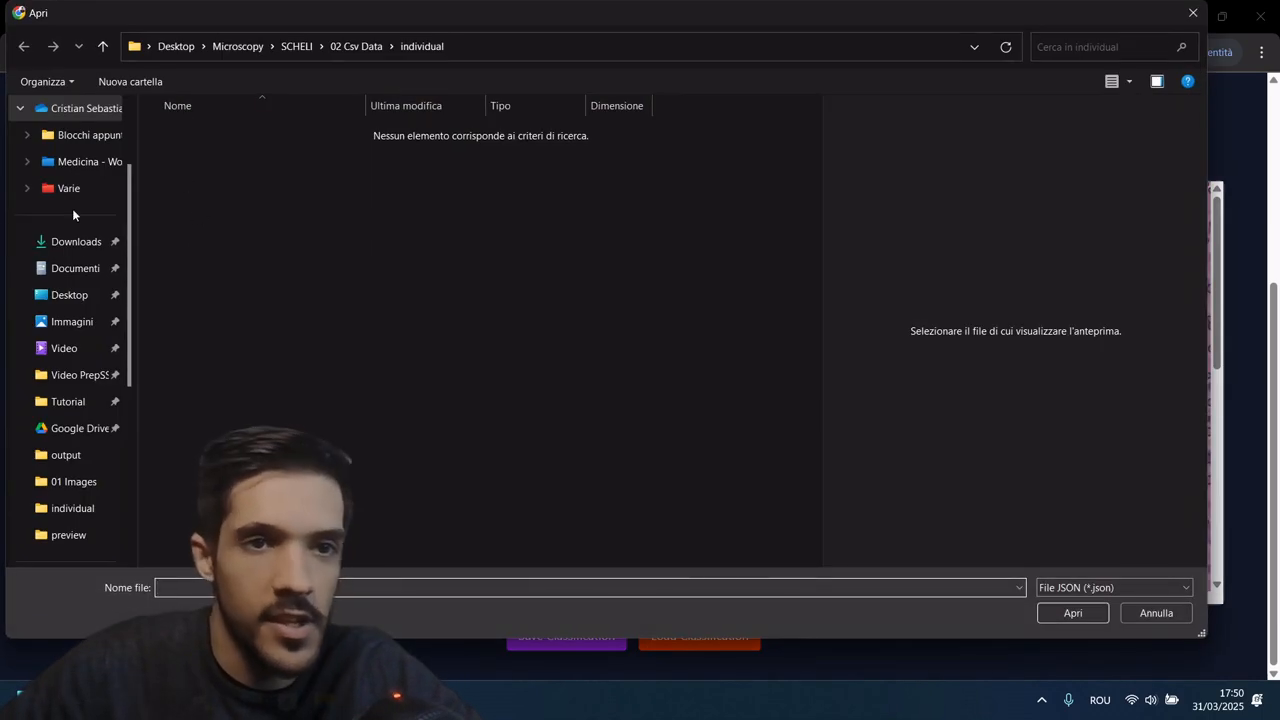
pyautogui.click(76, 241)
pyautogui.doubleClick(261, 147)
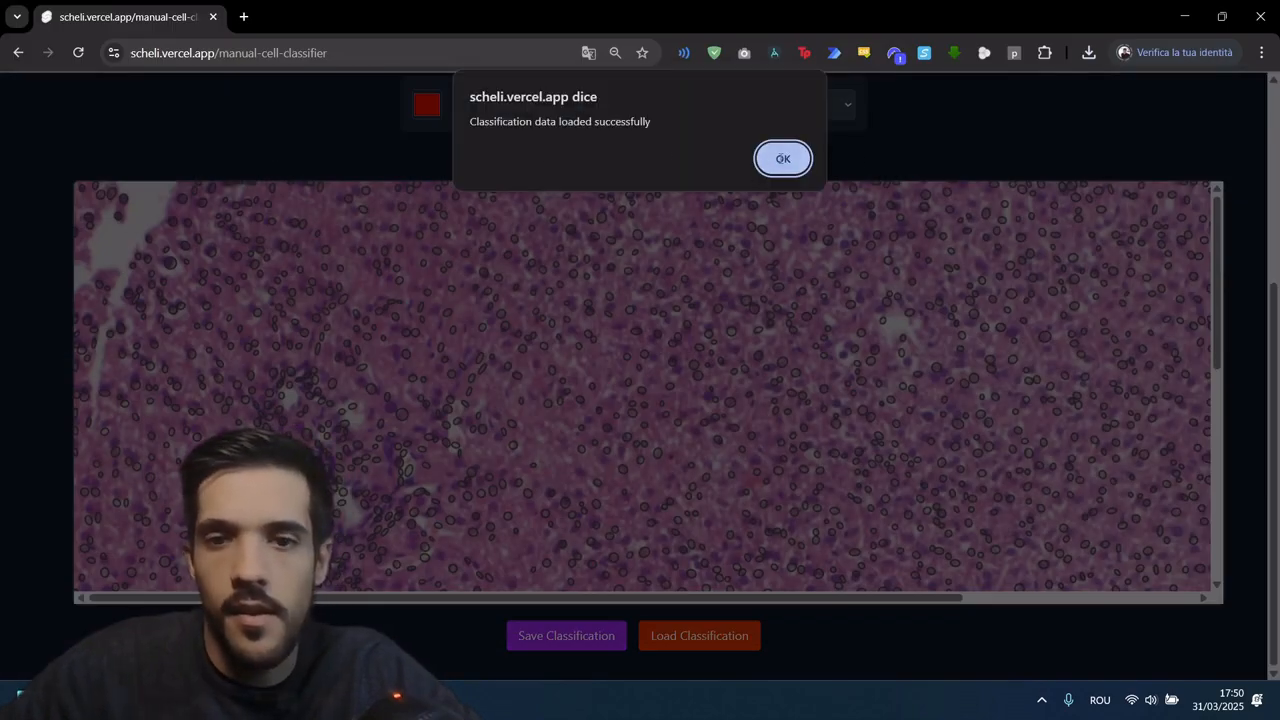
pyautogui.click(783, 158)
pyautogui.scroll(3, 428, 318)
pyautogui.scroll(-1, 409, 294)
pyautogui.scroll(-5, 250, 275)
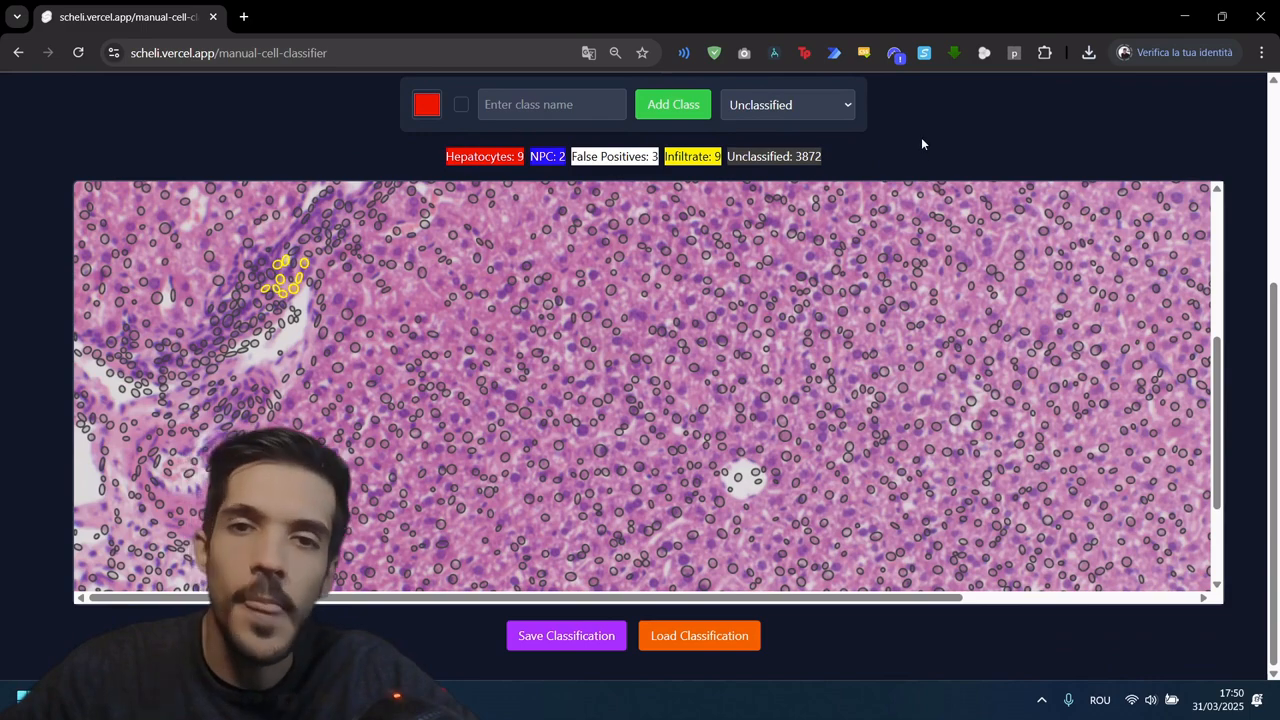
# Step: Switch to Fiji's XGBoost Train Model Settings and set the Ground Truth JSON to cell_classification (1).json from Downloads
pyautogui.click(1188, 17)
pyautogui.click(730, 365)
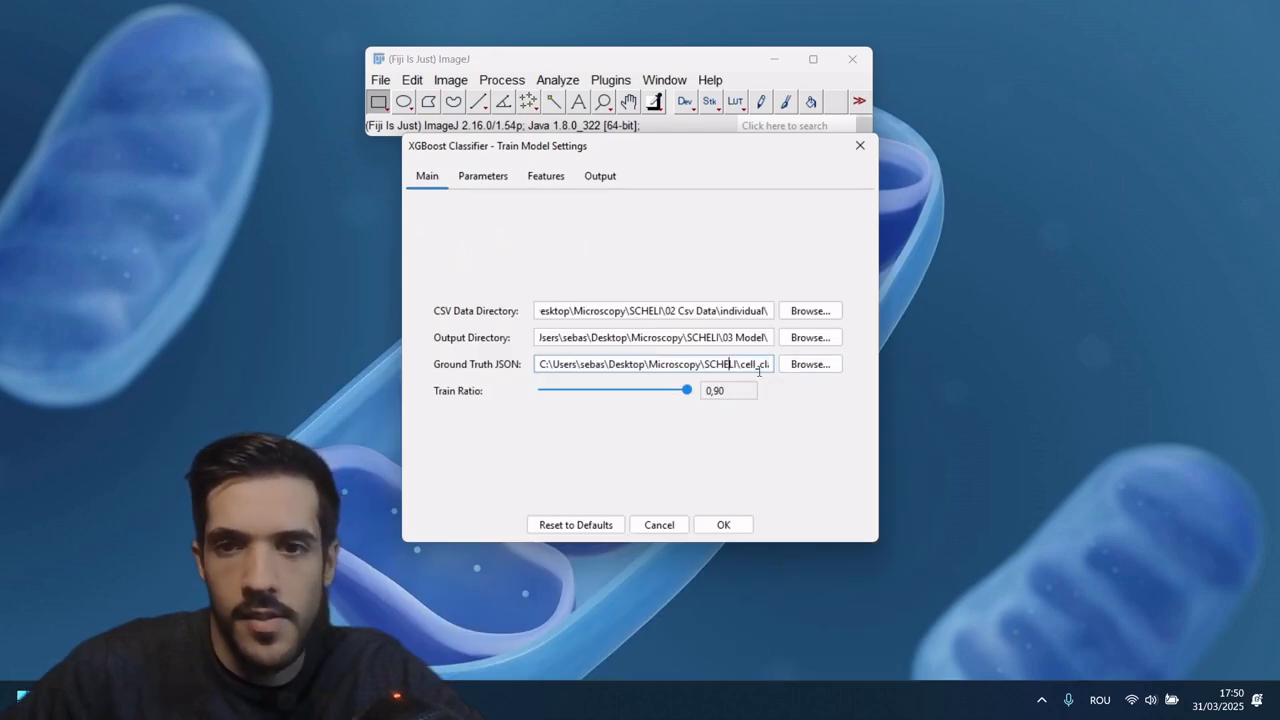
pyautogui.moveTo(759, 370); pyautogui.dragTo(810, 364)
pyautogui.click(746, 367)
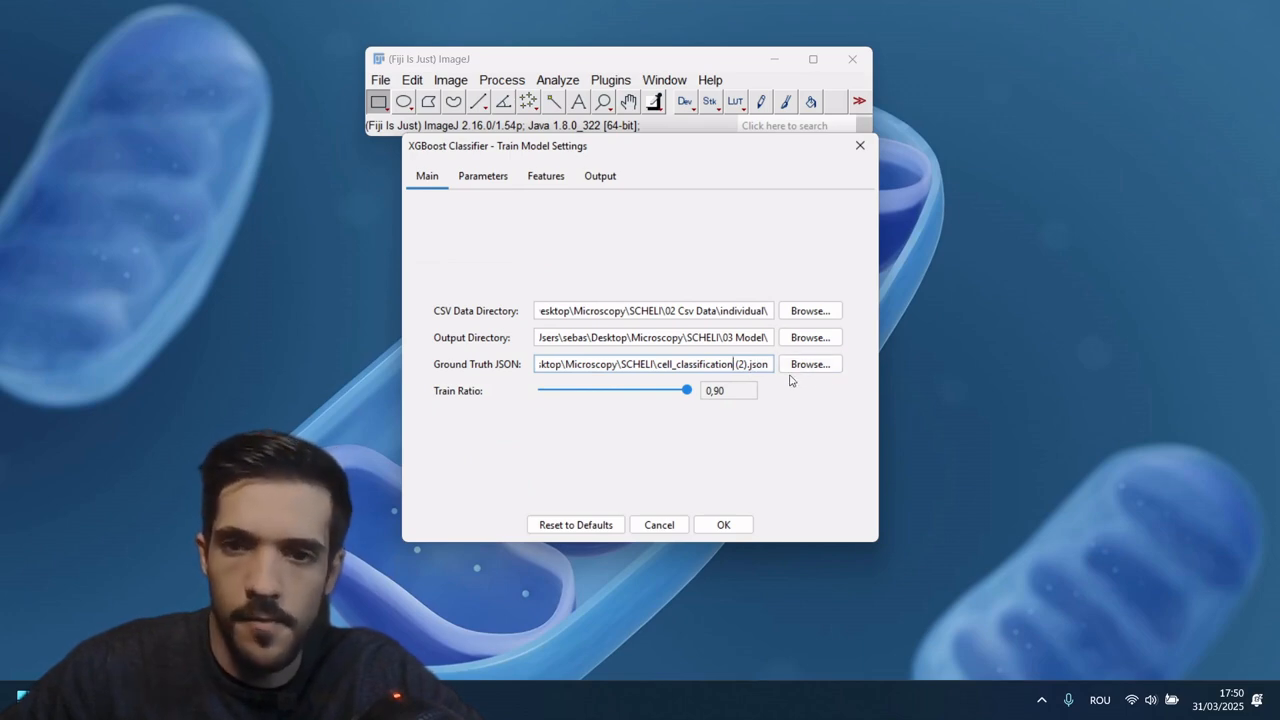
pyautogui.click(798, 365)
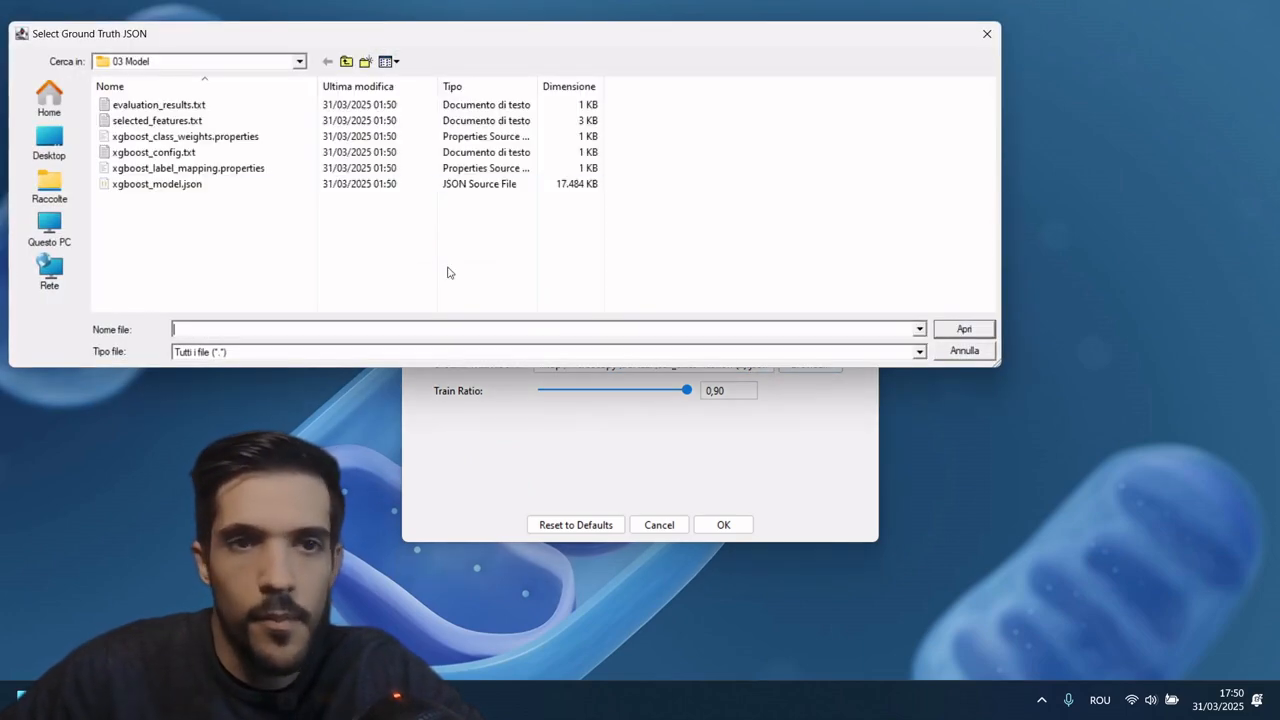
pyautogui.click(51, 158)
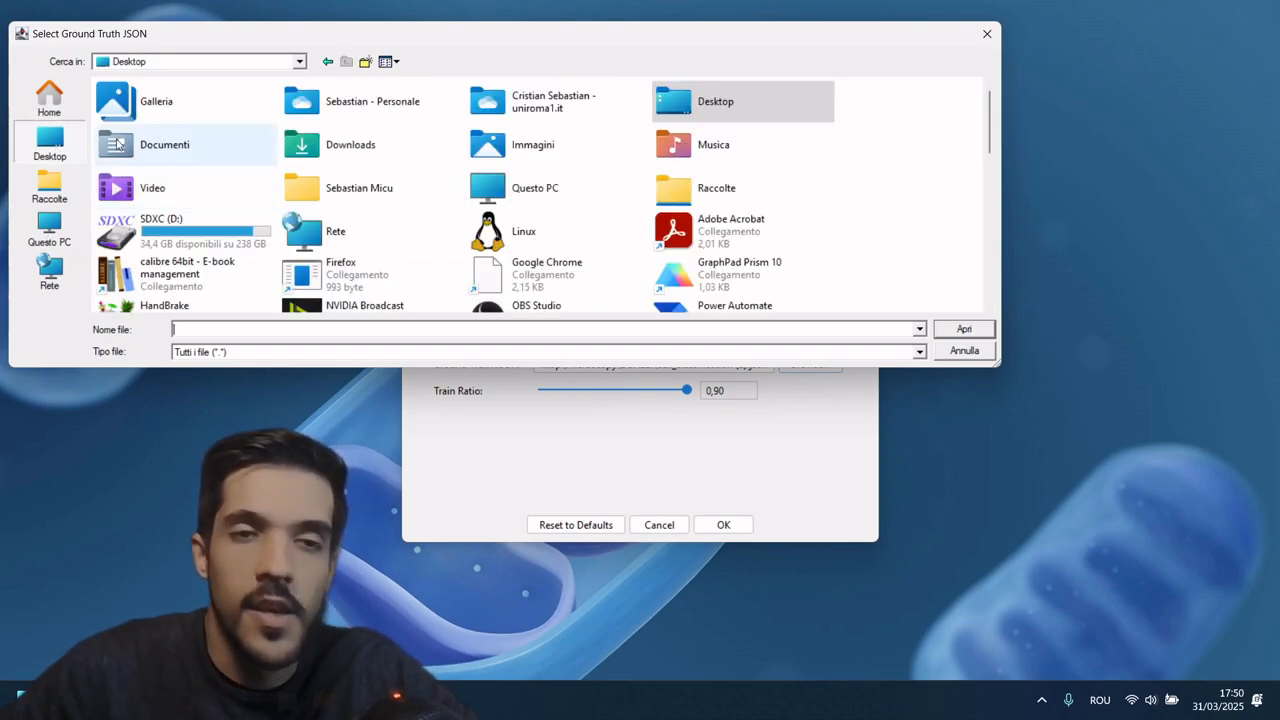
pyautogui.doubleClick(357, 148)
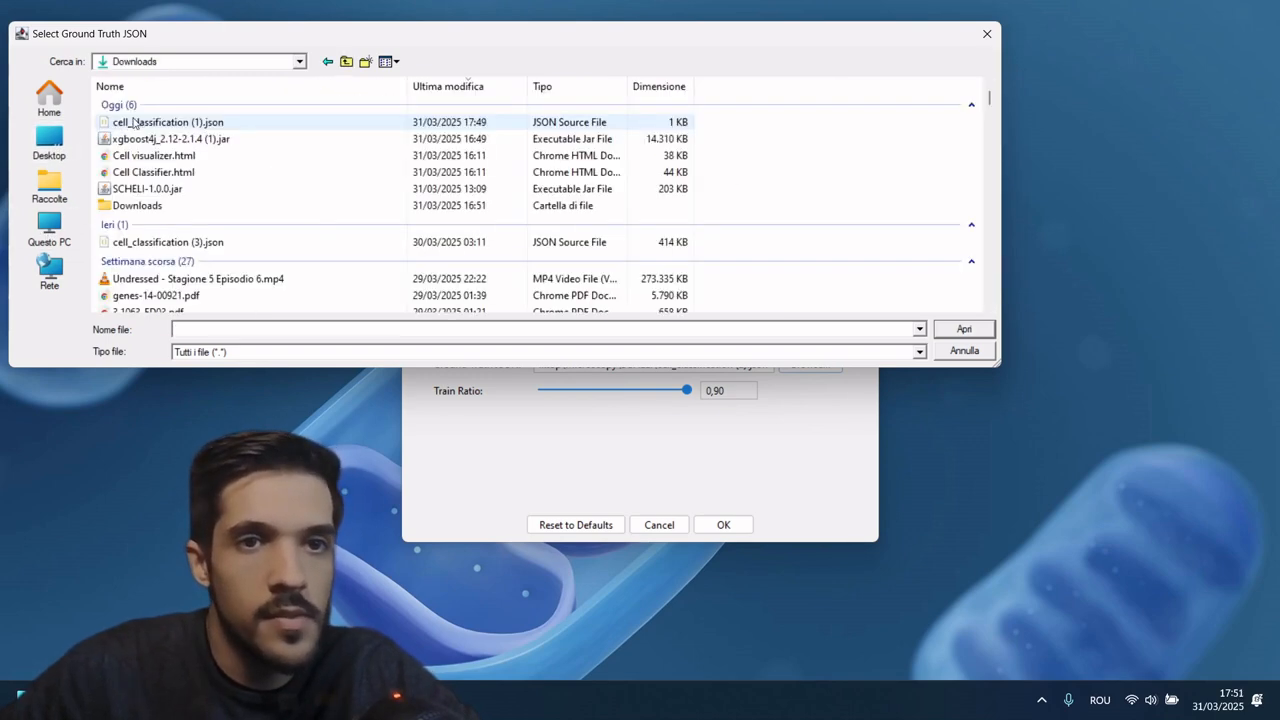
pyautogui.doubleClick(135, 122)
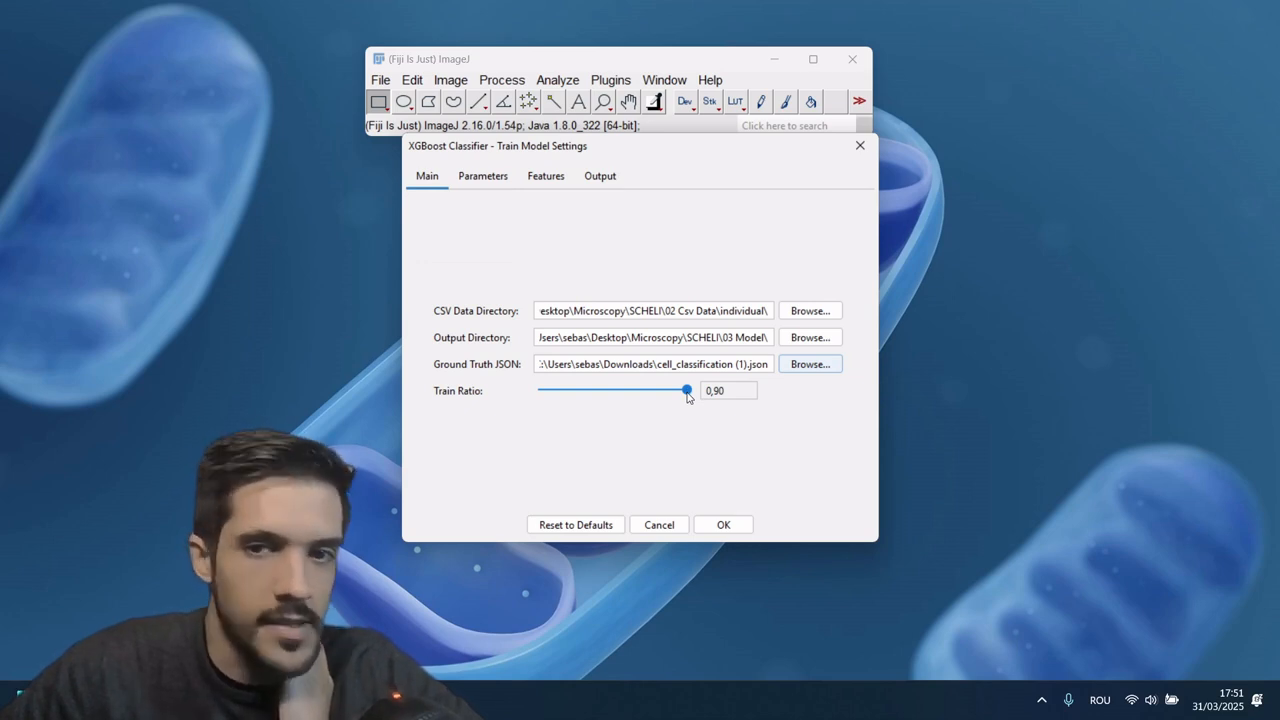
# Step: Examine the train ratio, the model training parameters and the Cell, Nucleus and Cytoplasm feature lists
pyautogui.moveTo(690, 394)
pyautogui.mouseDown()
pyautogui.moveTo(586, 397)
pyautogui.moveTo(697, 404)
pyautogui.mouseUp()
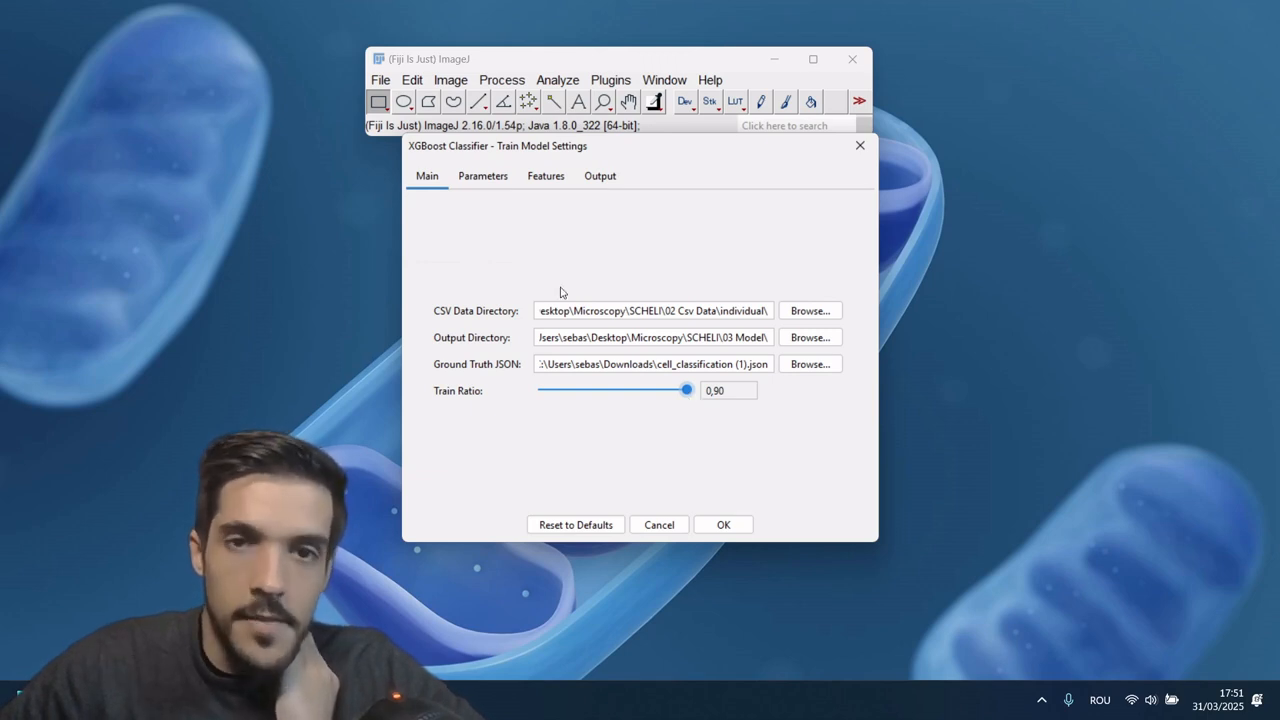
pyautogui.click(490, 177)
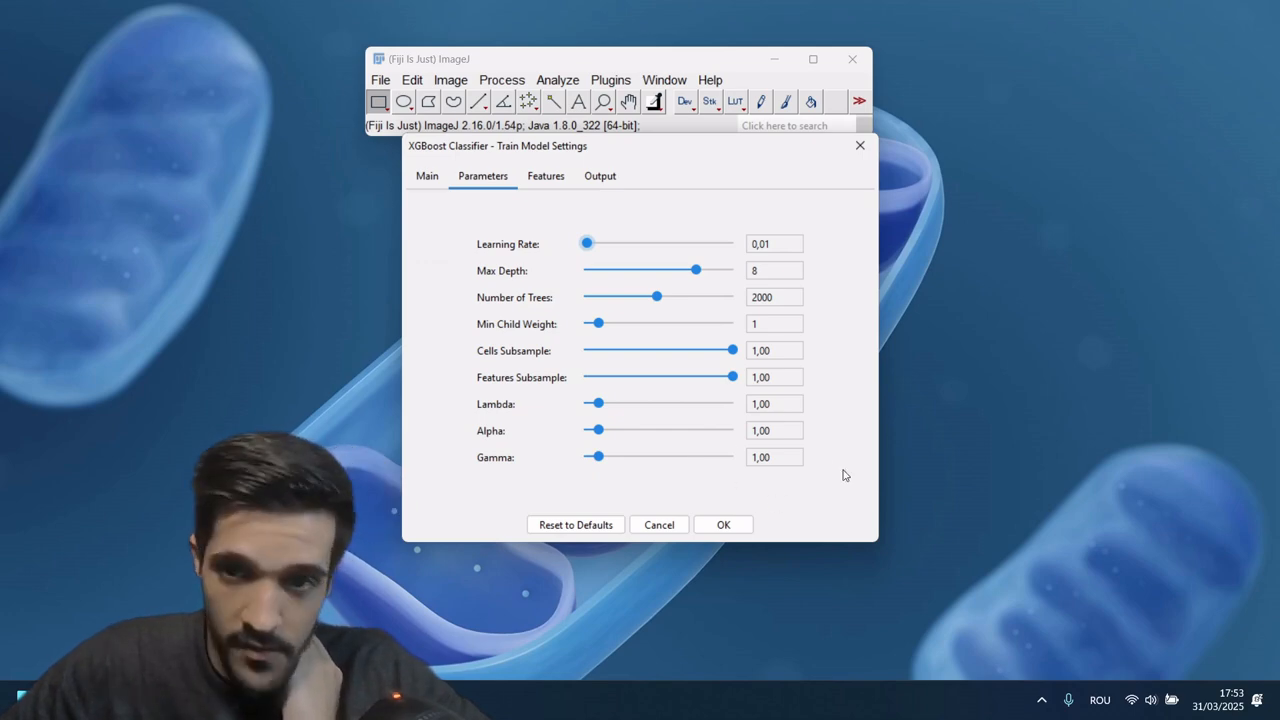
pyautogui.click(549, 182)
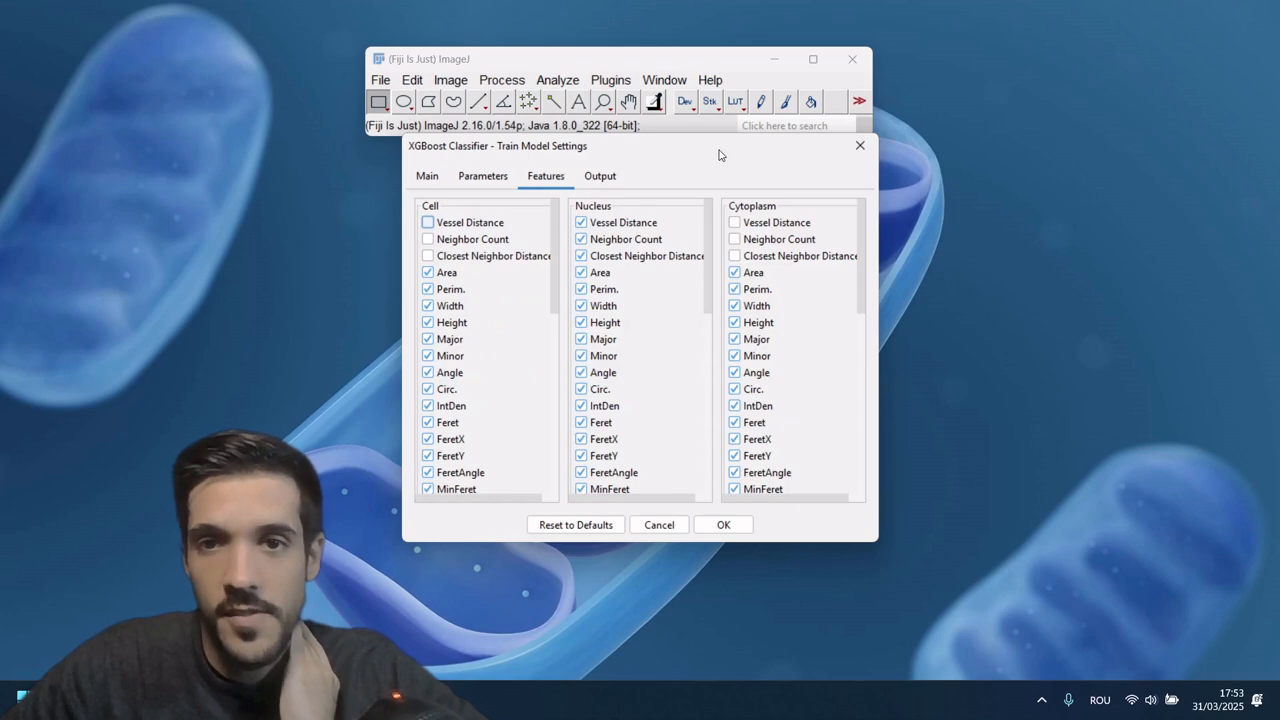
pyautogui.moveTo(556, 256); pyautogui.dragTo(534, 429)
pyautogui.scroll(10, 543, 453)
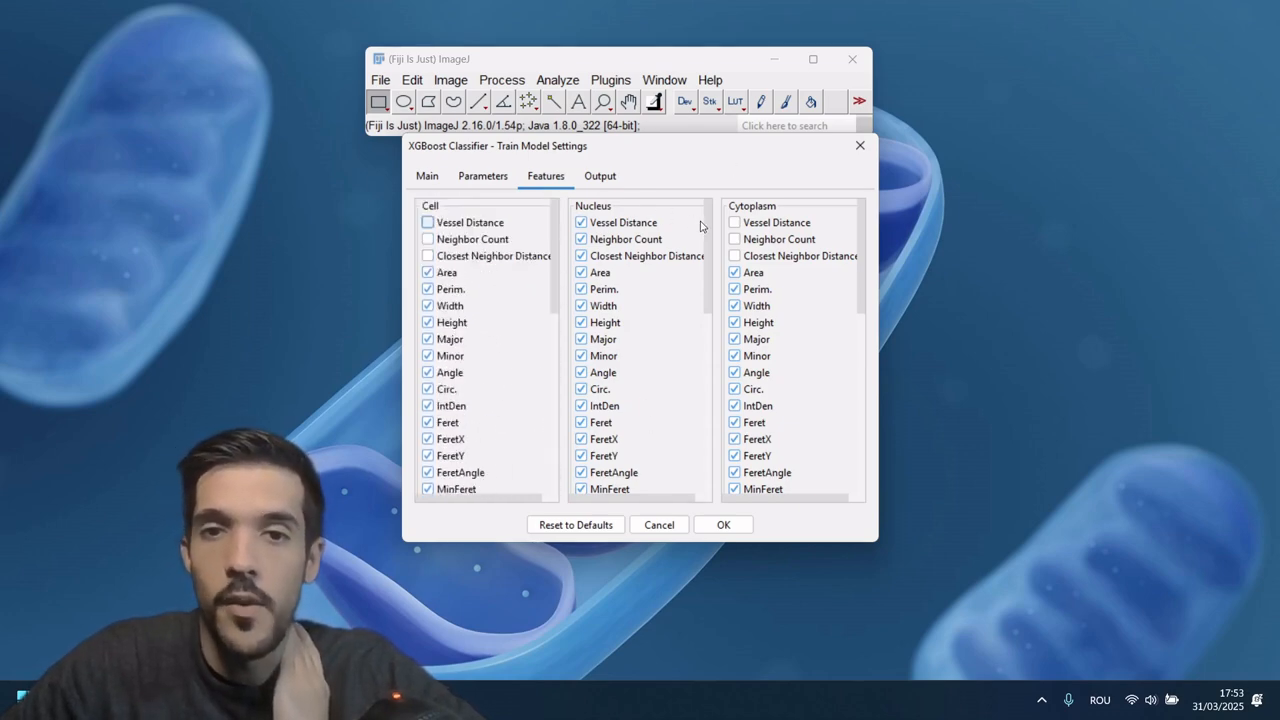
pyautogui.moveTo(703, 227); pyautogui.dragTo(697, 441)
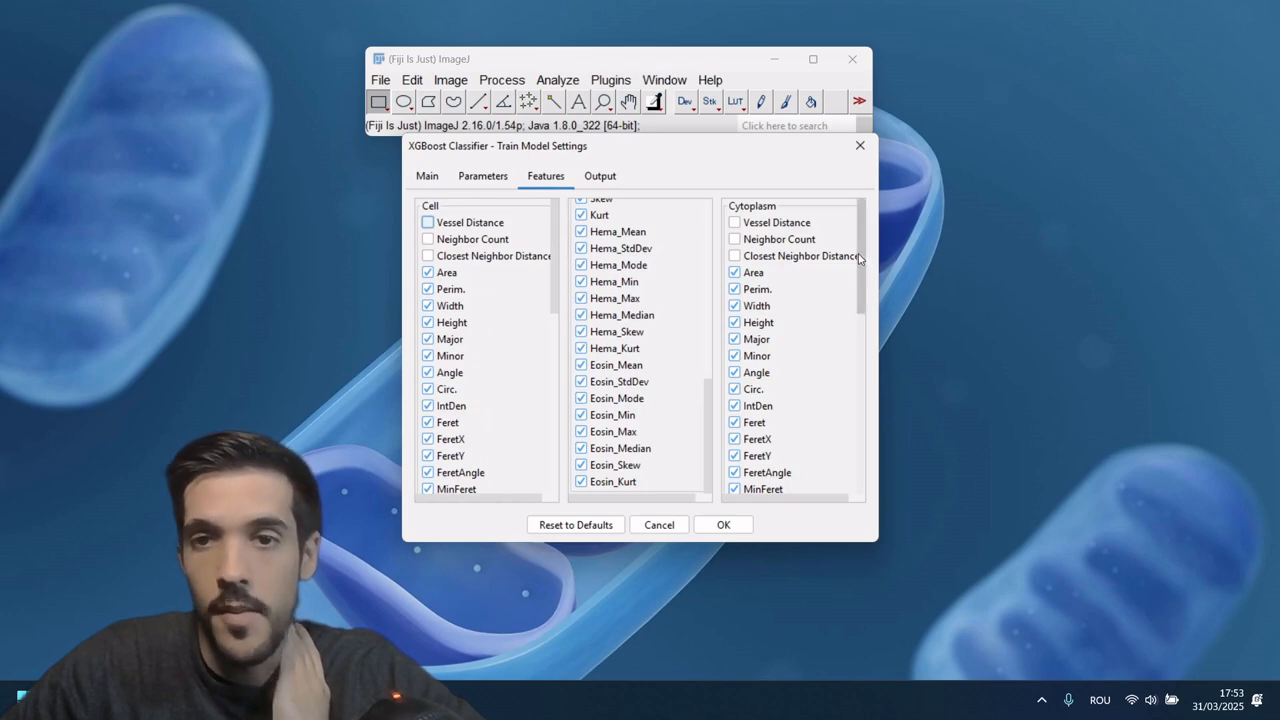
pyautogui.moveTo(858, 253); pyautogui.dragTo(830, 253)
pyautogui.moveTo(706, 410); pyautogui.dragTo(708, 255)
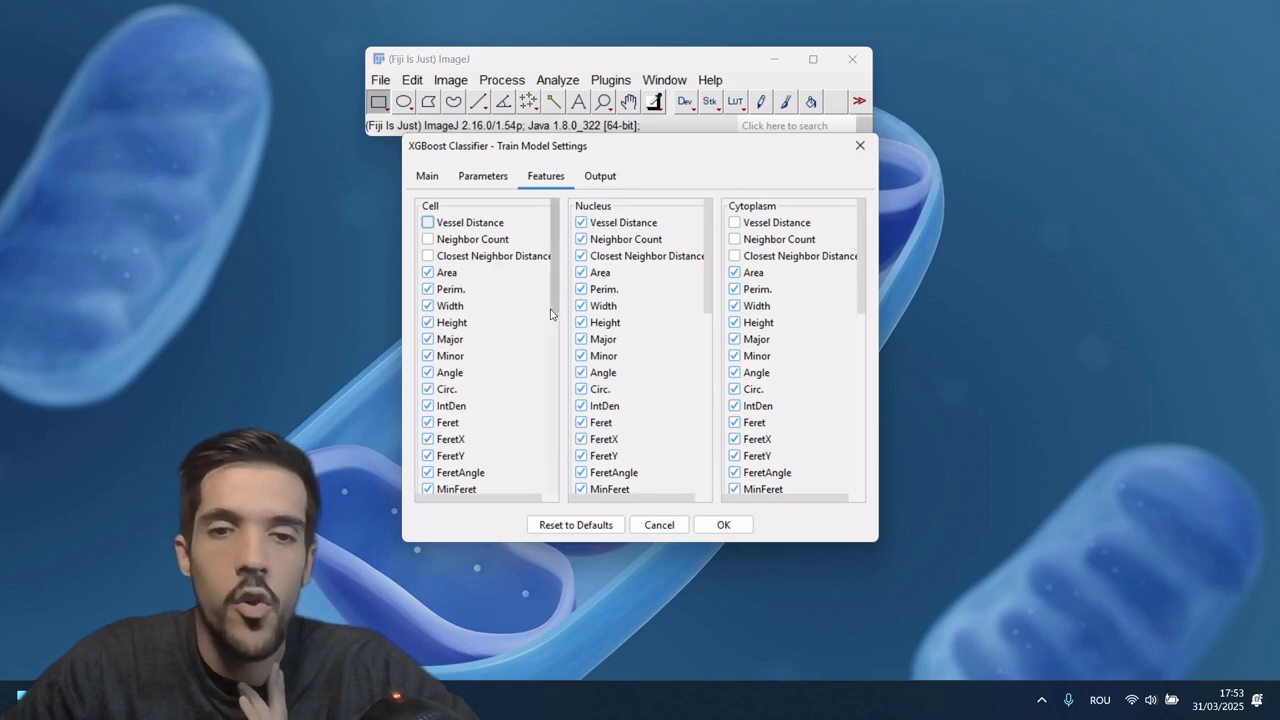
# Step: Exclude FeretX and FeretY from the Cell, Nucleus and Cytoplasm training features
pyautogui.click(458, 445)
pyautogui.click(427, 459)
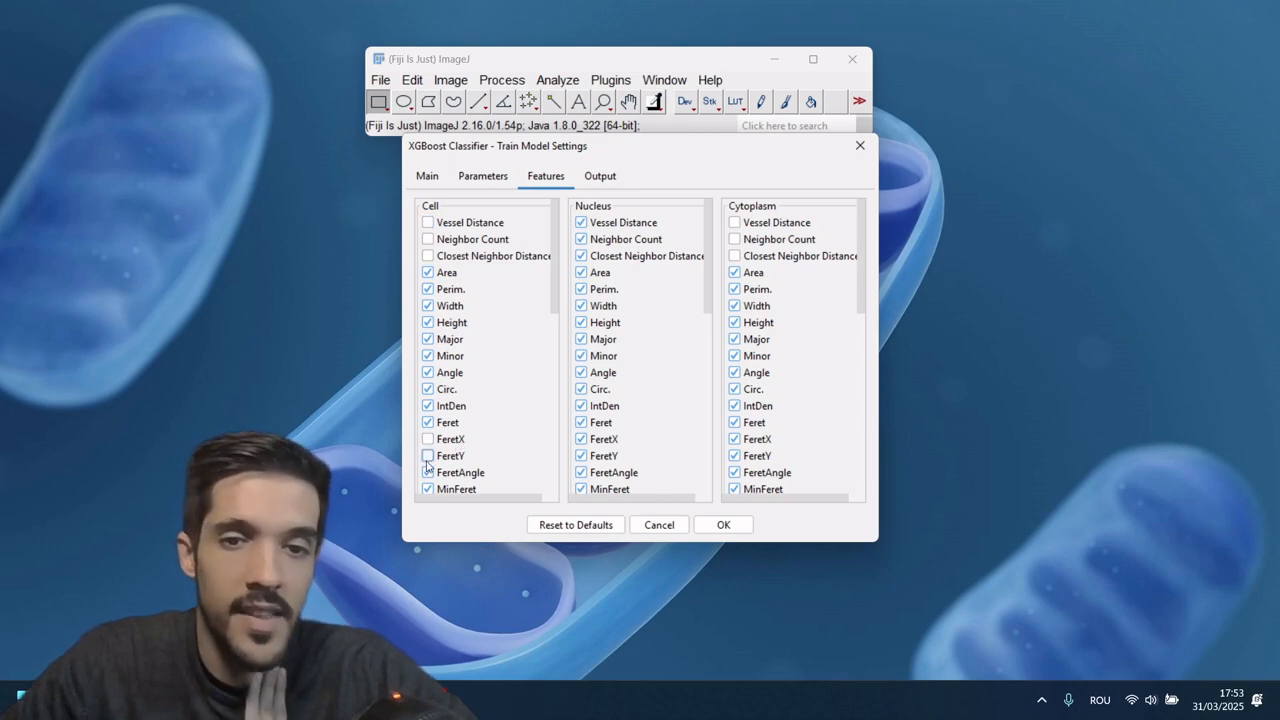
pyautogui.click(582, 439)
pyautogui.click(582, 456)
pyautogui.click(735, 439)
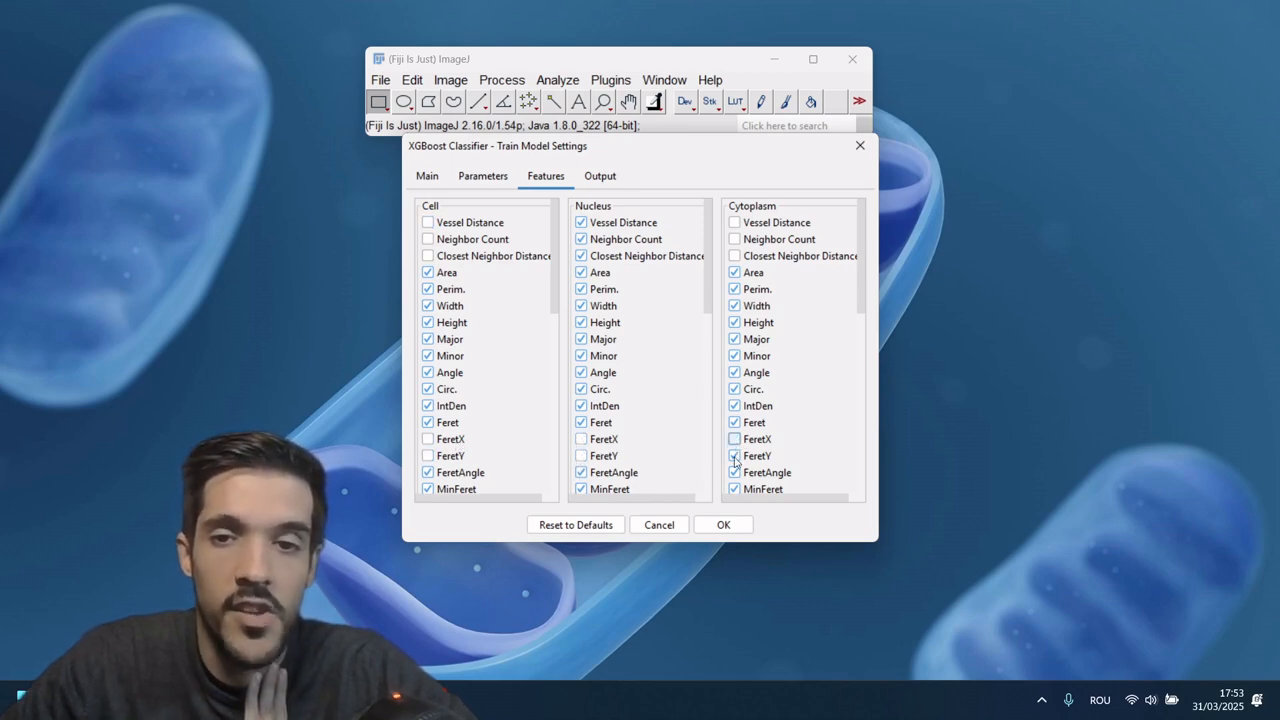
pyautogui.click(735, 457)
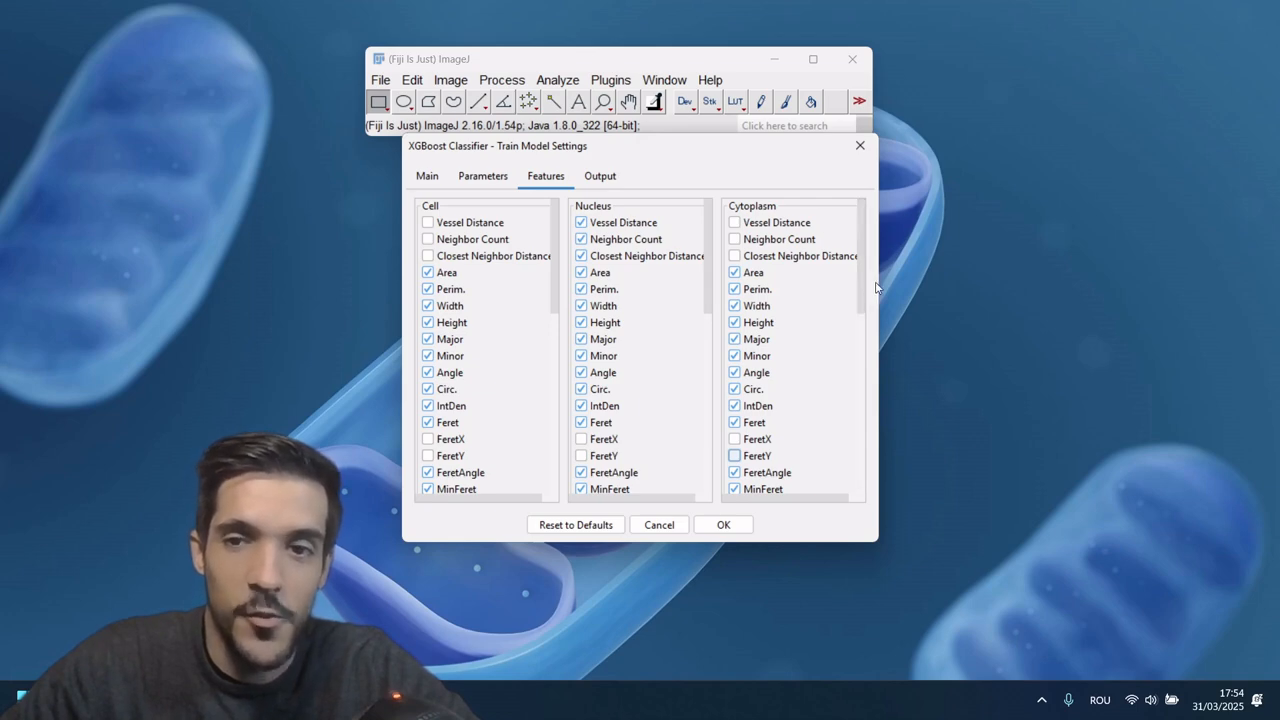
# Step: Look through the remaining Cytoplasm and Nucleus features, including the Hema and Eosin intensity measures
pyautogui.moveTo(862, 285); pyautogui.dragTo(846, 472)
pyautogui.moveTo(549, 277)
pyautogui.mouseDown()
pyautogui.moveTo(558, 472)
pyautogui.moveTo(551, 267)
pyautogui.mouseUp()
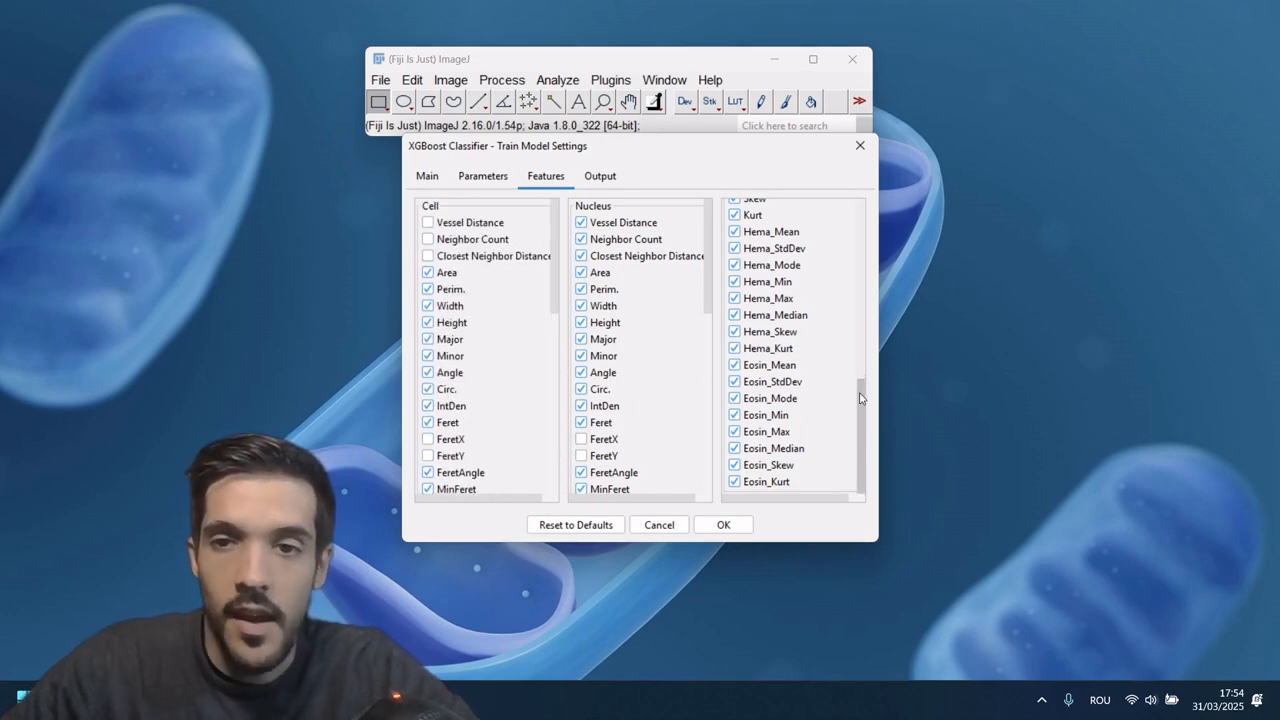
pyautogui.moveTo(862, 397); pyautogui.dragTo(858, 218)
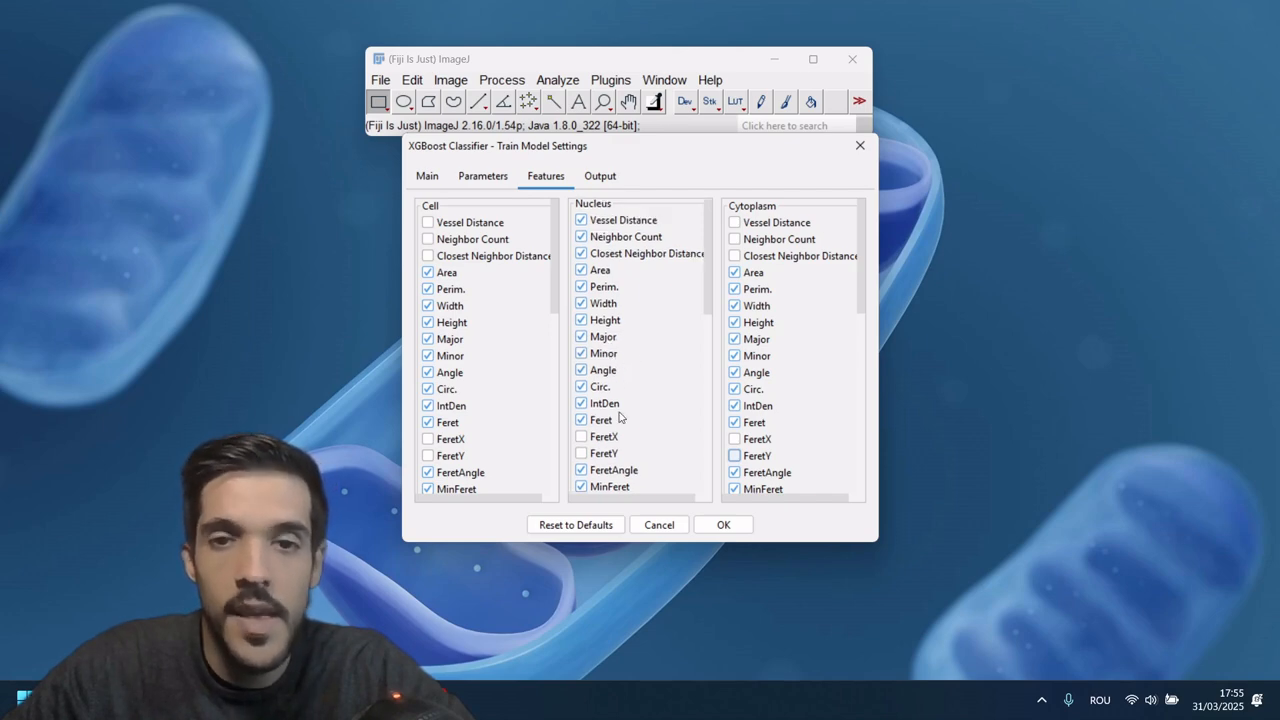
pyautogui.scroll(-1, 613, 382)
pyautogui.scroll(-5, 662, 383)
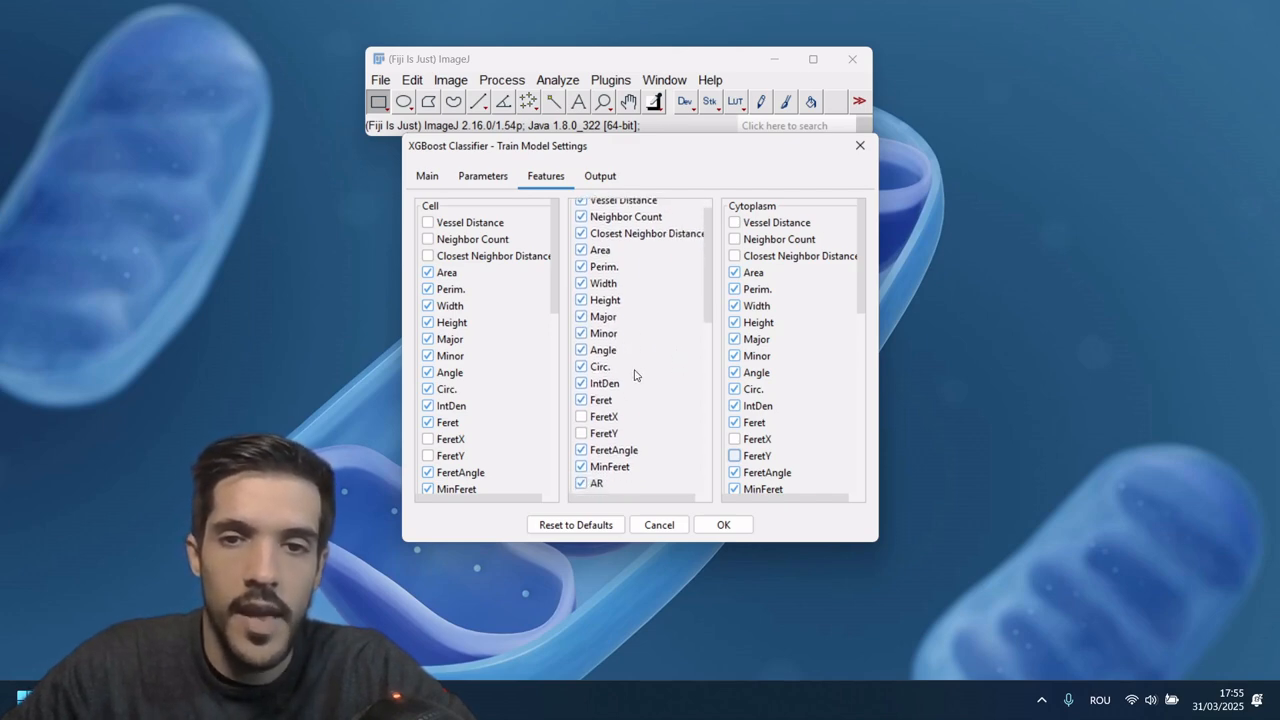
# Step: Examine the Nucleus feature list from the shape measures to Eosin_Kurt and compare it with the end of the Cytoplasm list
pyautogui.scroll(-3, 641, 361)
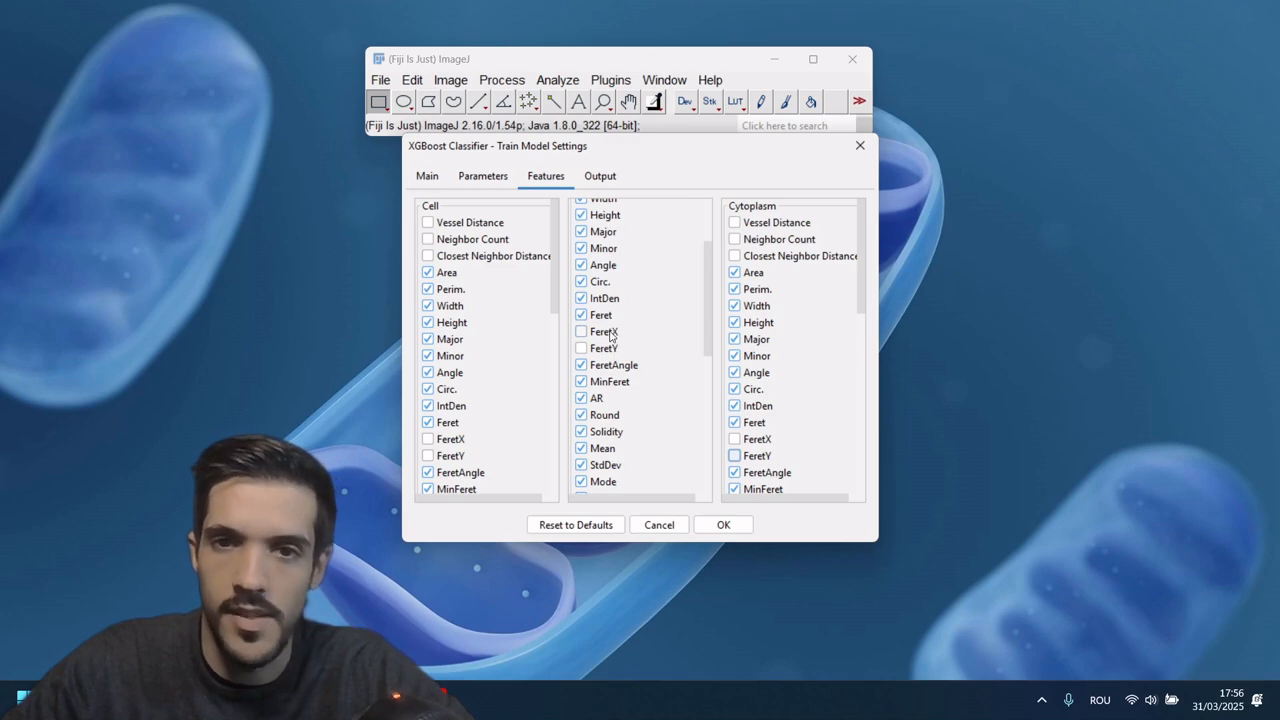
pyautogui.moveTo(708, 336); pyautogui.dragTo(690, 418)
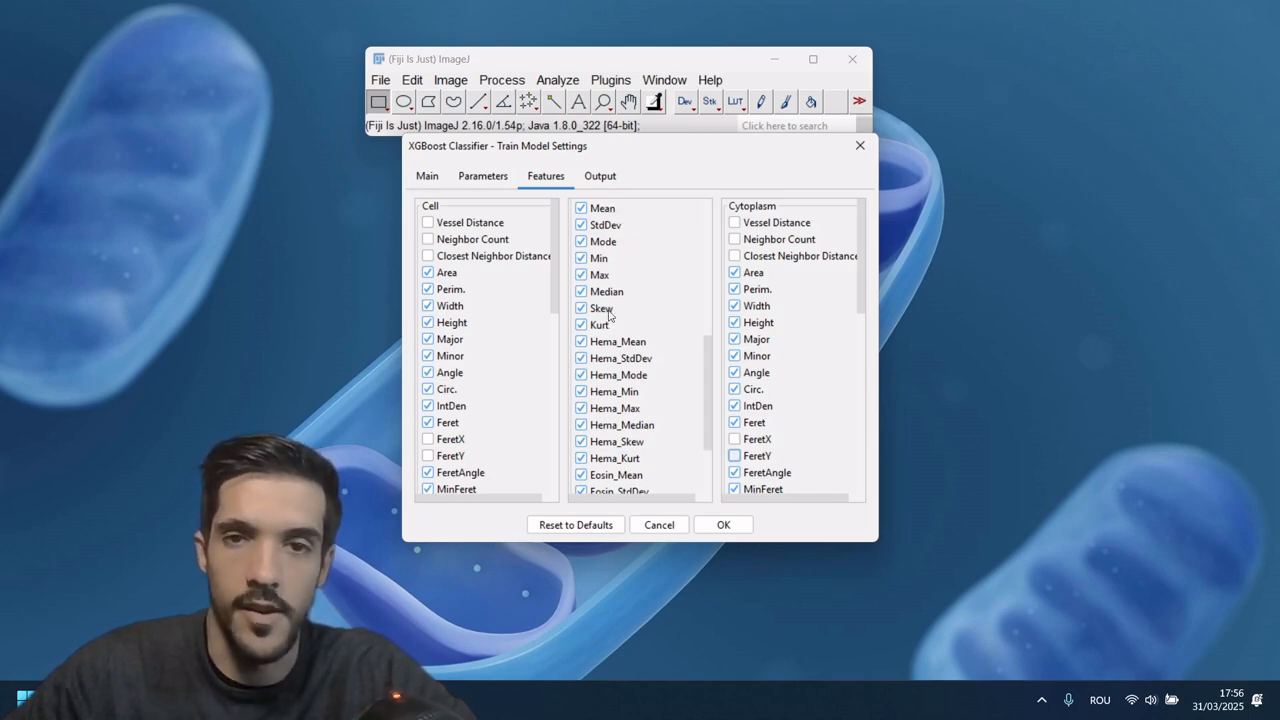
pyautogui.scroll(-4, 641, 356)
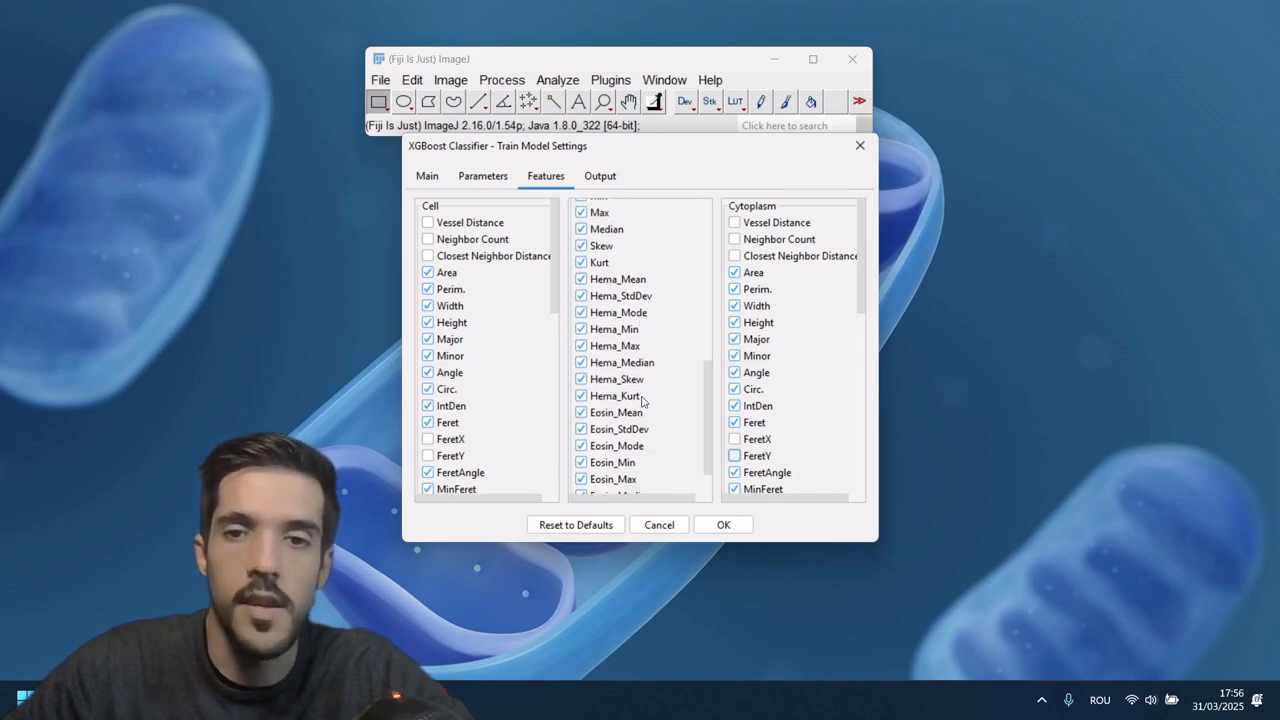
pyautogui.scroll(-3, 643, 400)
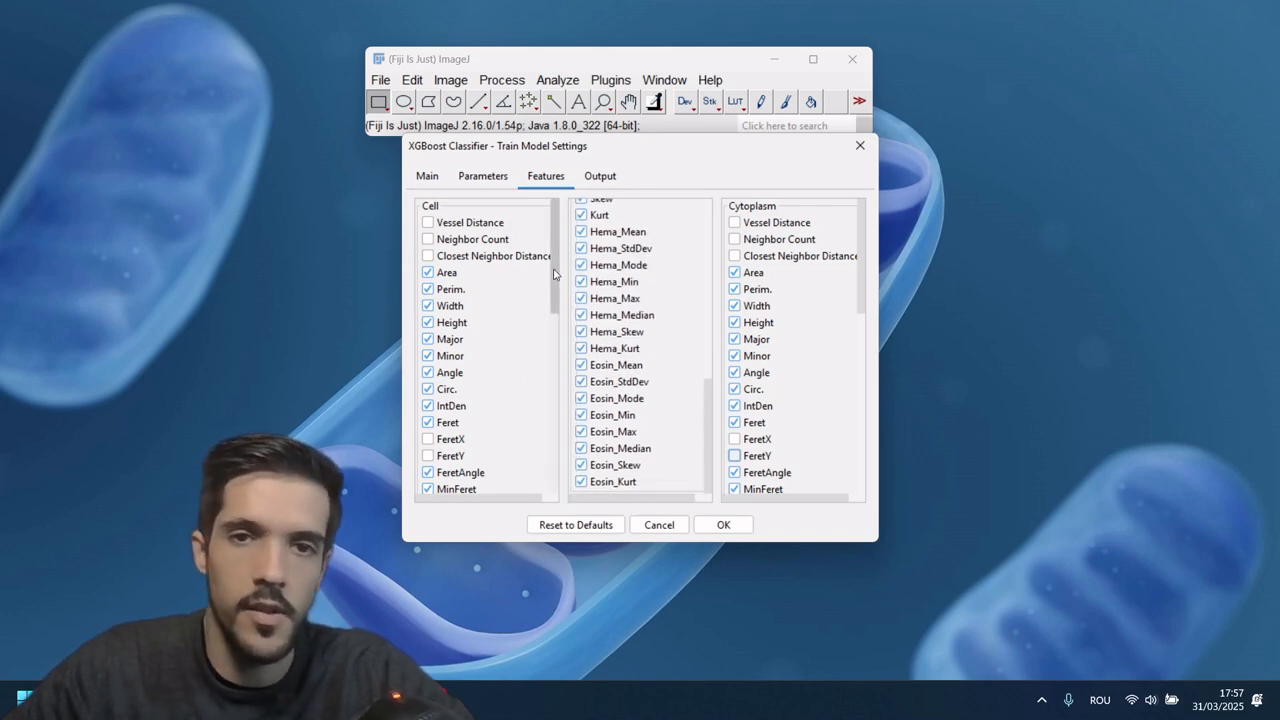
pyautogui.moveTo(553, 288); pyautogui.dragTo(565, 247)
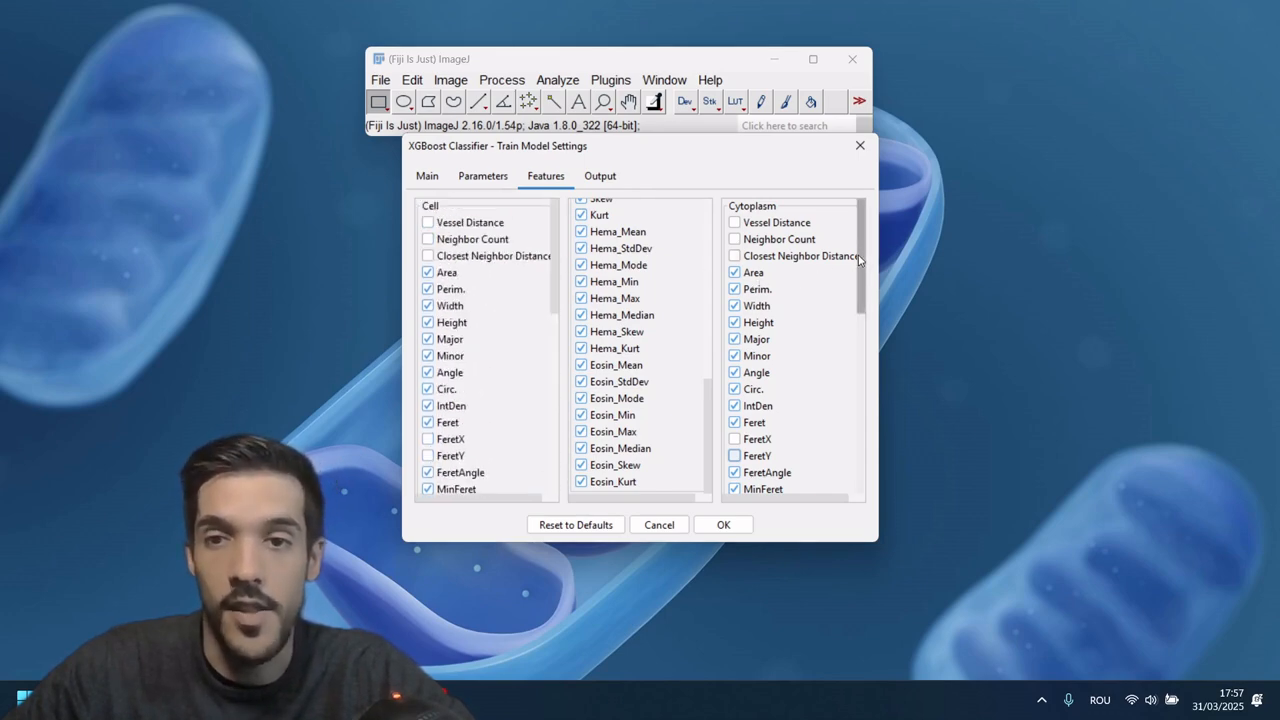
pyautogui.moveTo(860, 268); pyautogui.dragTo(846, 448)
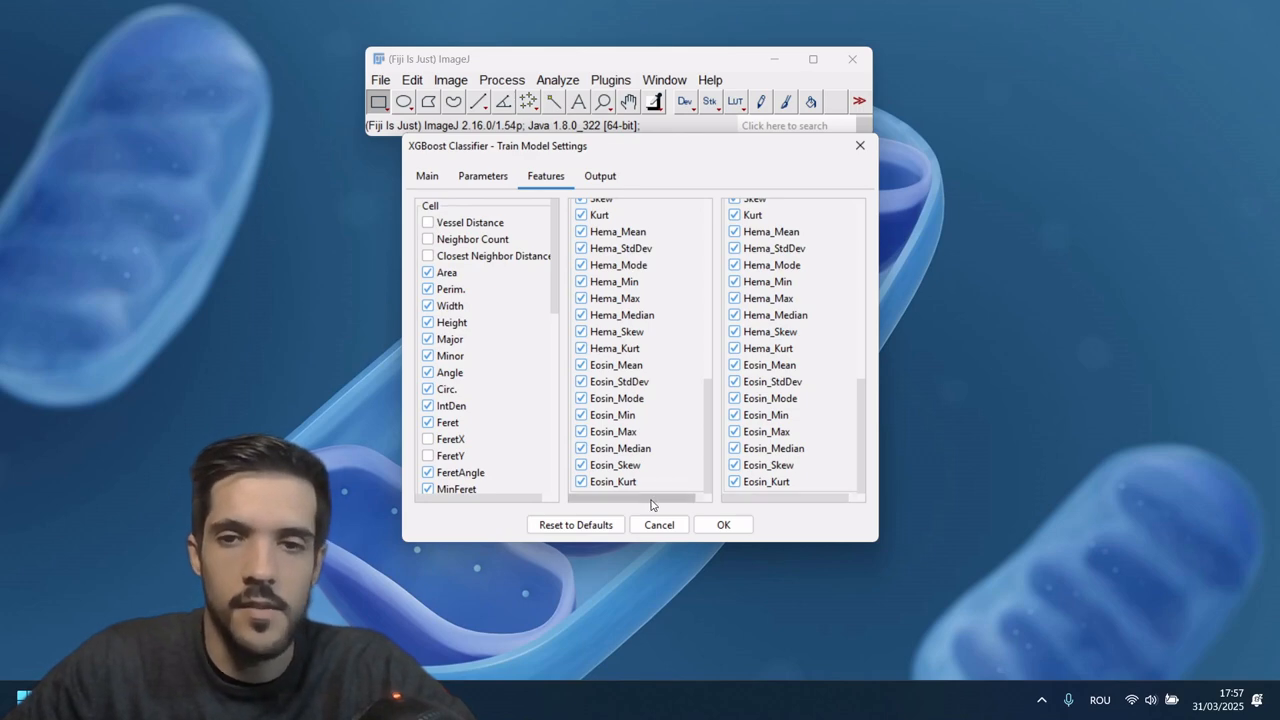
pyautogui.moveTo(662, 499); pyautogui.dragTo(573, 504)
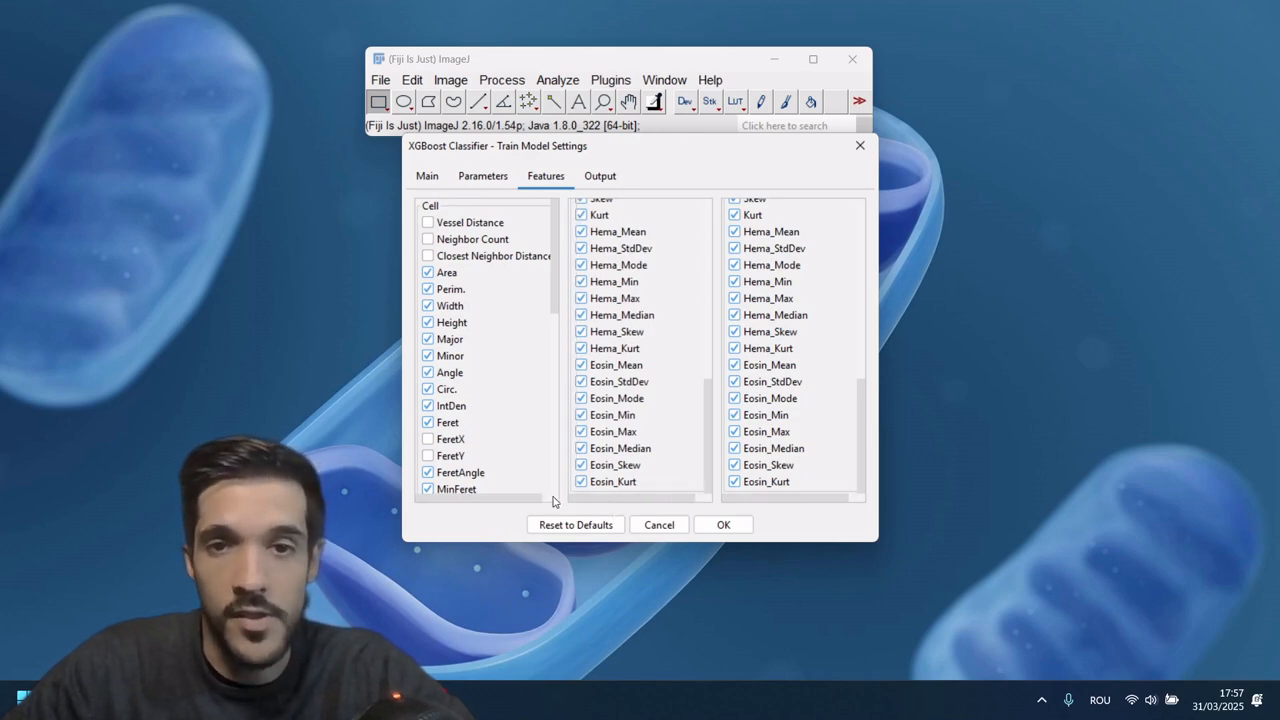
# Step: Check the CSV format and debug output options, run the XGBoost model training and dismiss the completion dialog
pyautogui.click(602, 176)
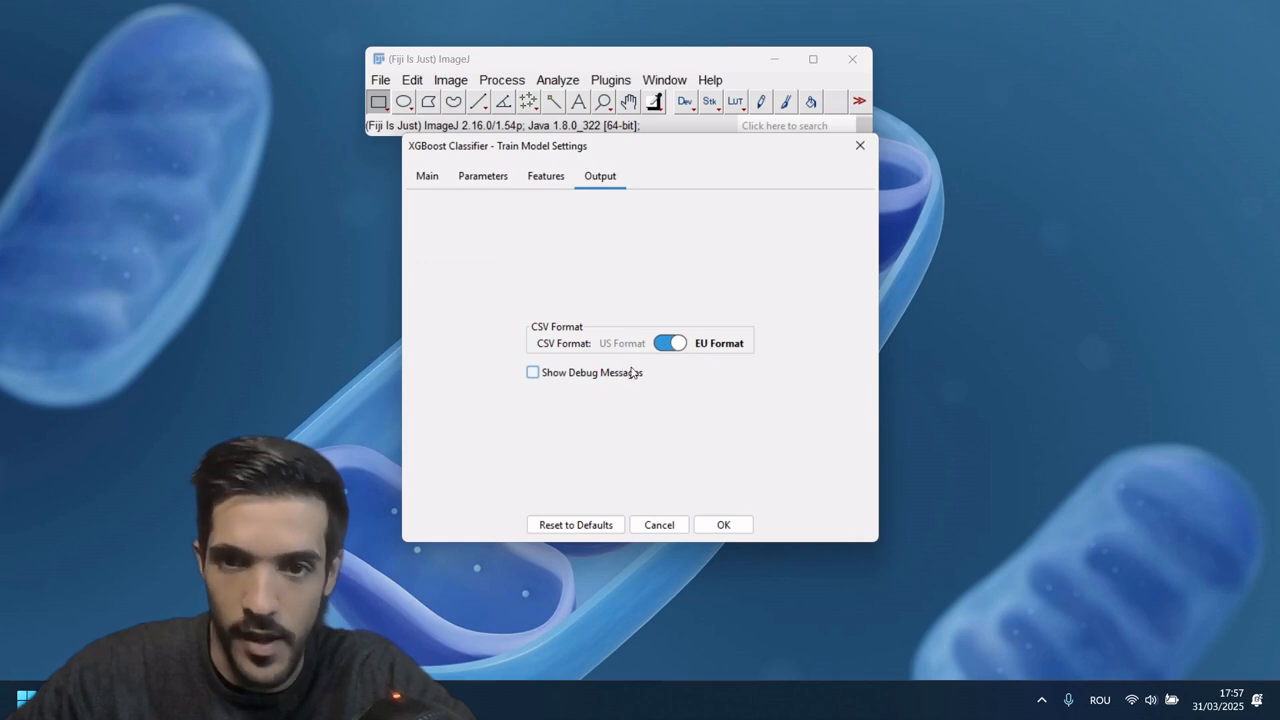
pyautogui.click(741, 529)
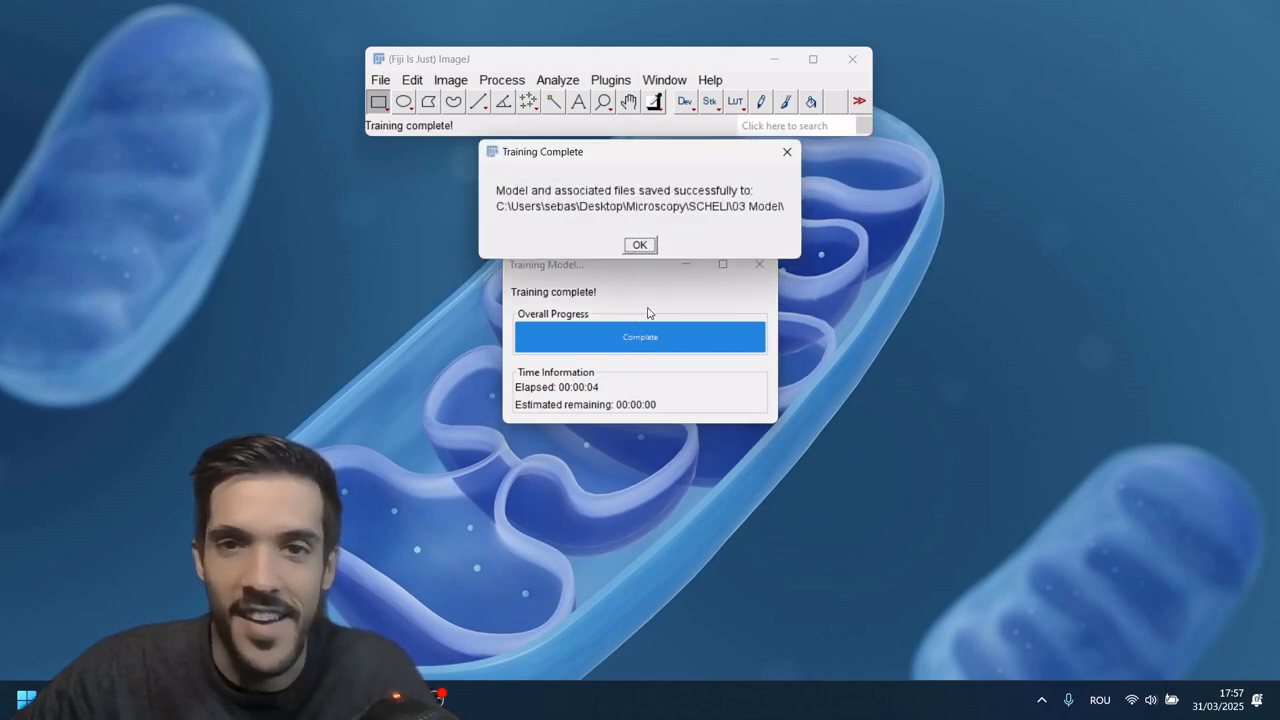
pyautogui.click(645, 246)
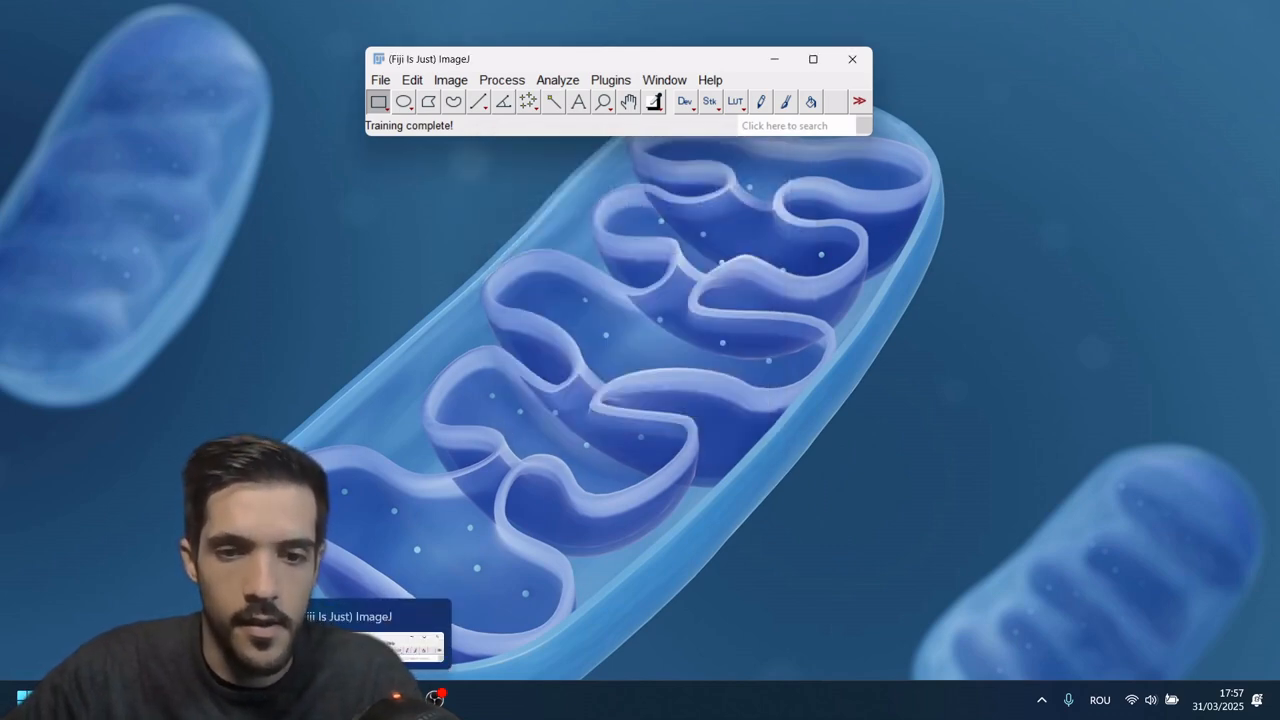
# Step: Switch to File Explorer and open the 03 Model folder inside SCHELI
pyautogui.click(335, 700)
pyautogui.click(428, 49)
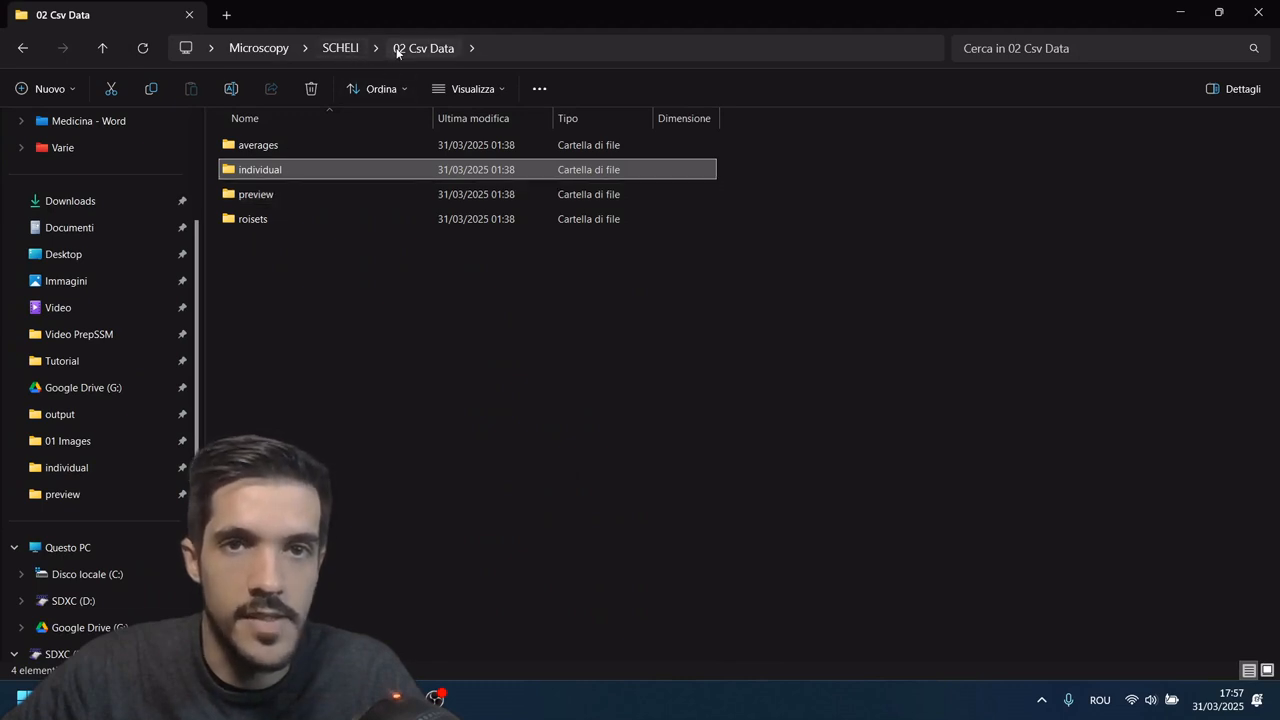
pyautogui.click(340, 48)
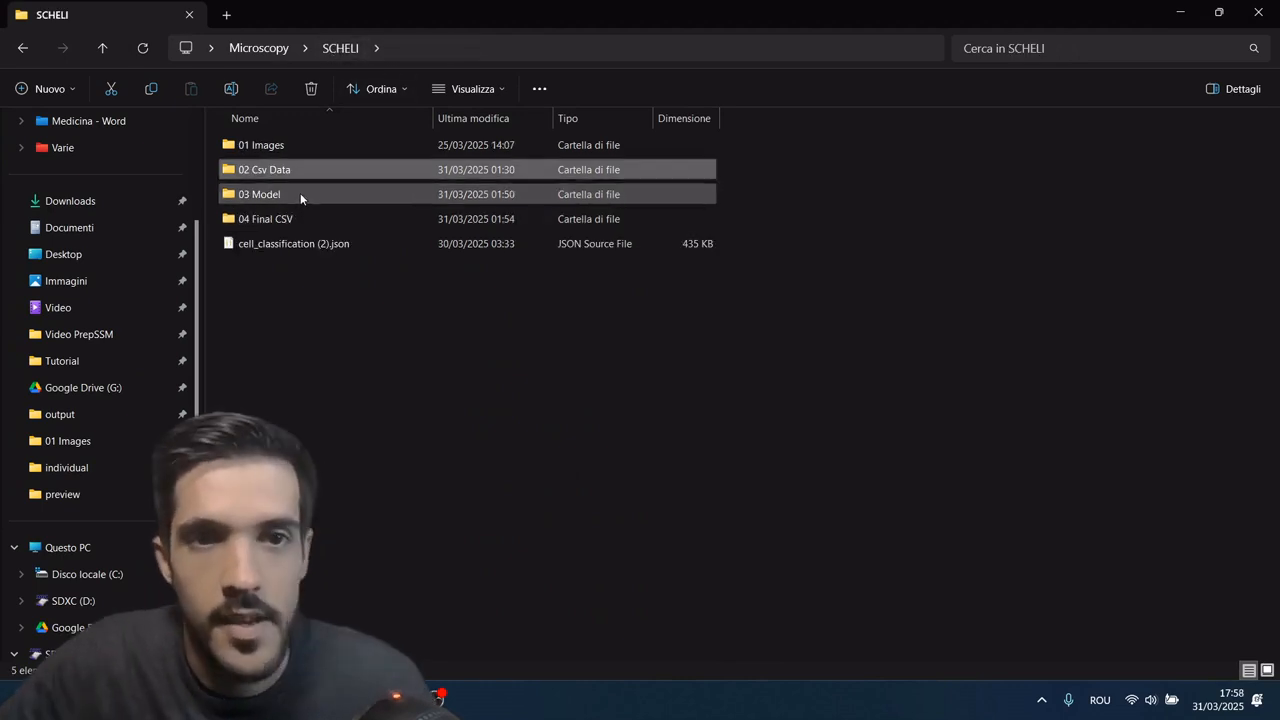
pyautogui.doubleClick(300, 193)
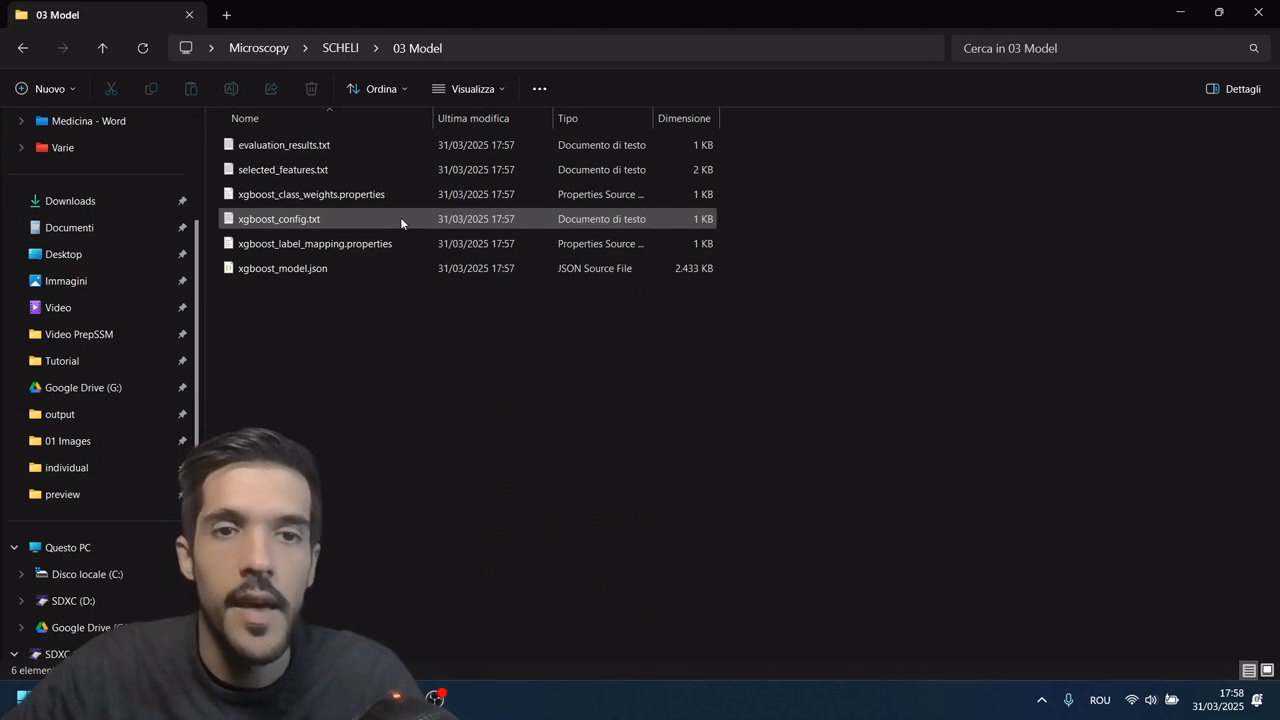
# Step: Open xgboost_model.json in Visual Studio Code and format the document into indented JSON
pyautogui.moveTo(291, 275); pyautogui.dragTo(323, 270)
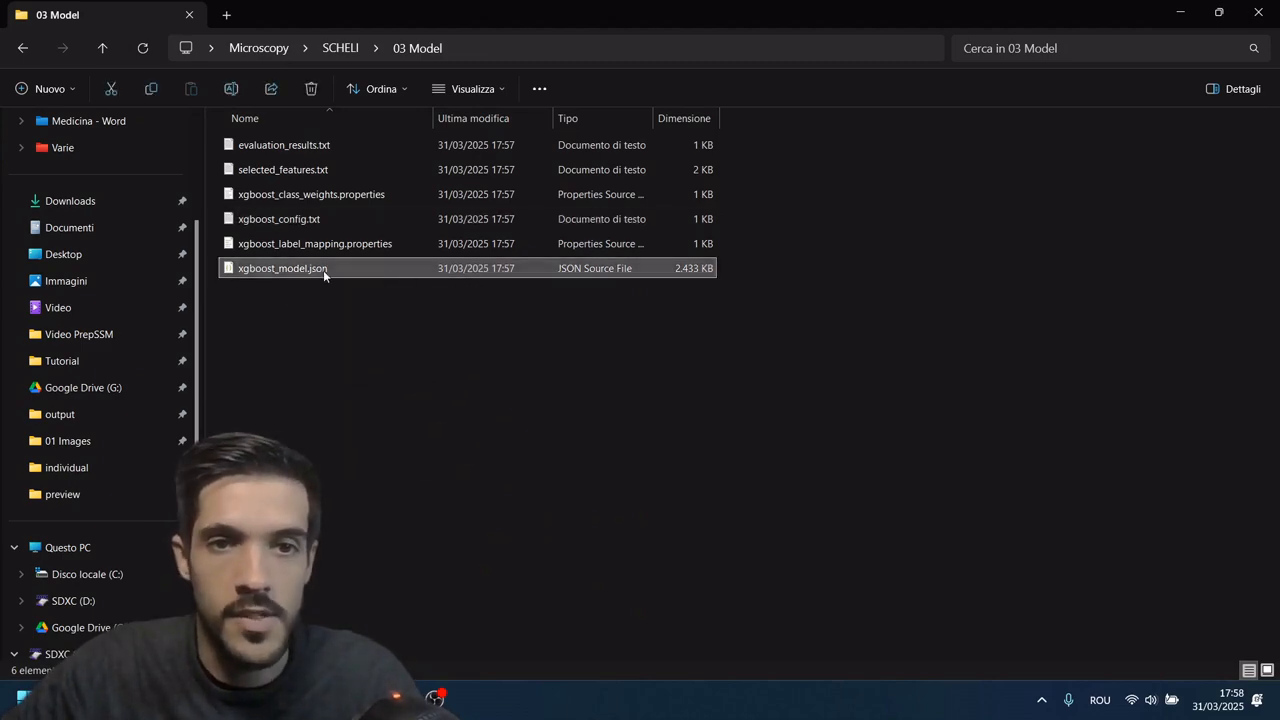
pyautogui.doubleClick(332, 269)
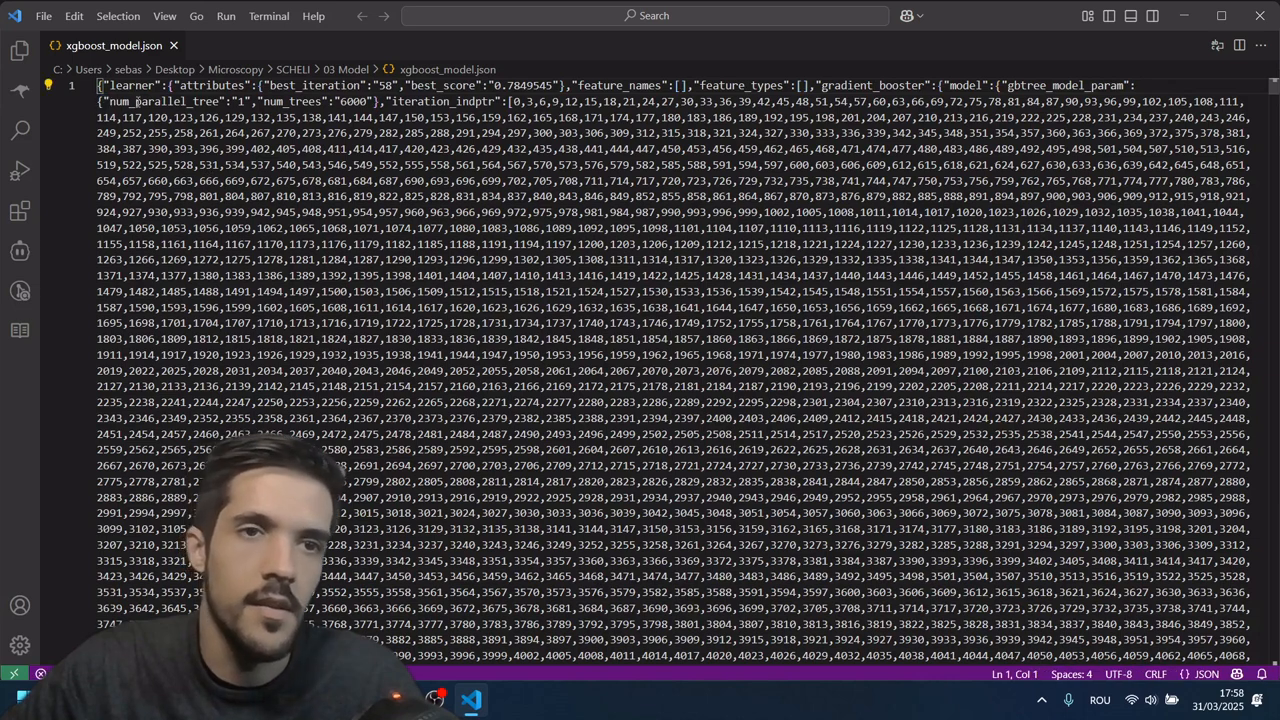
pyautogui.rightClick(444, 96)
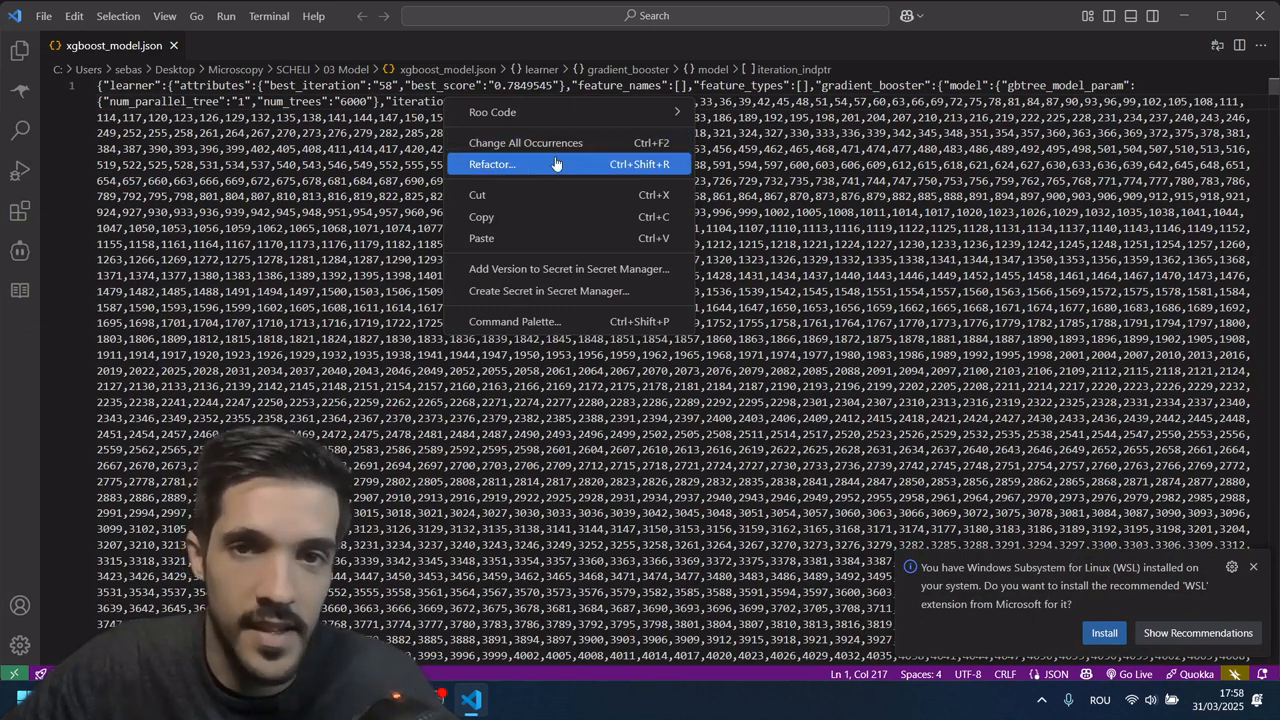
pyautogui.press('Escape')
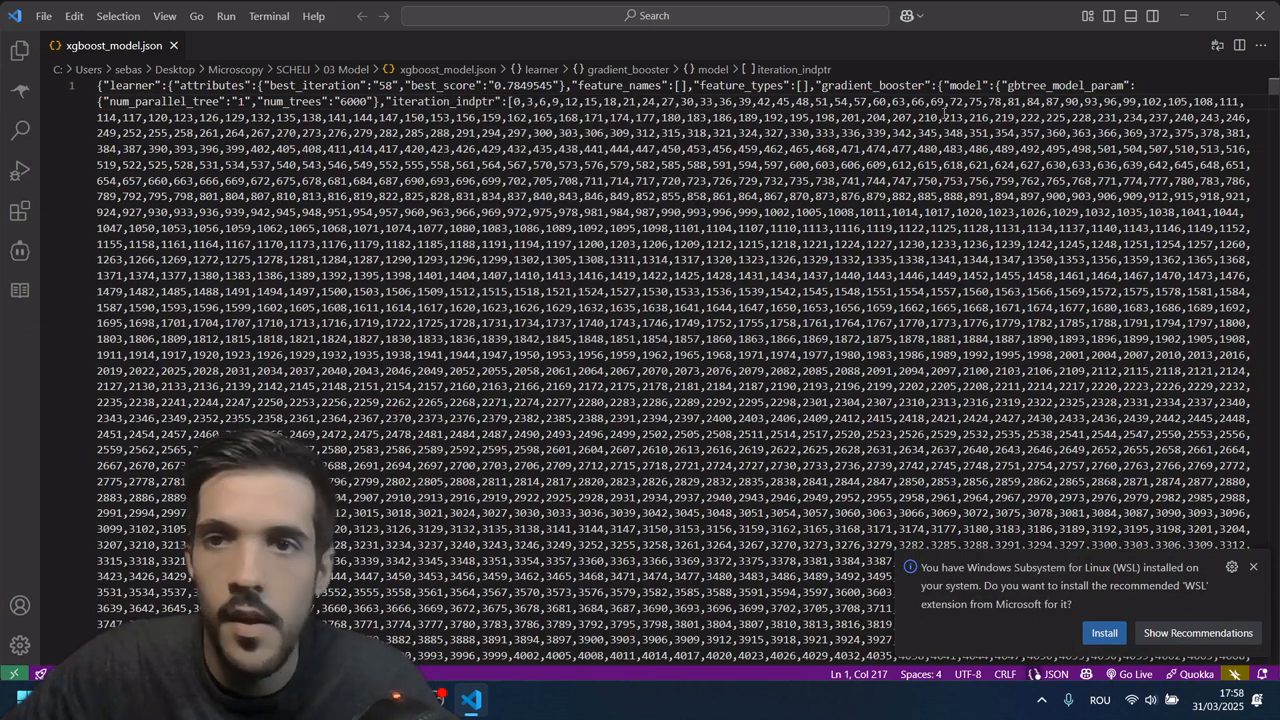
pyautogui.rightClick(940, 92)
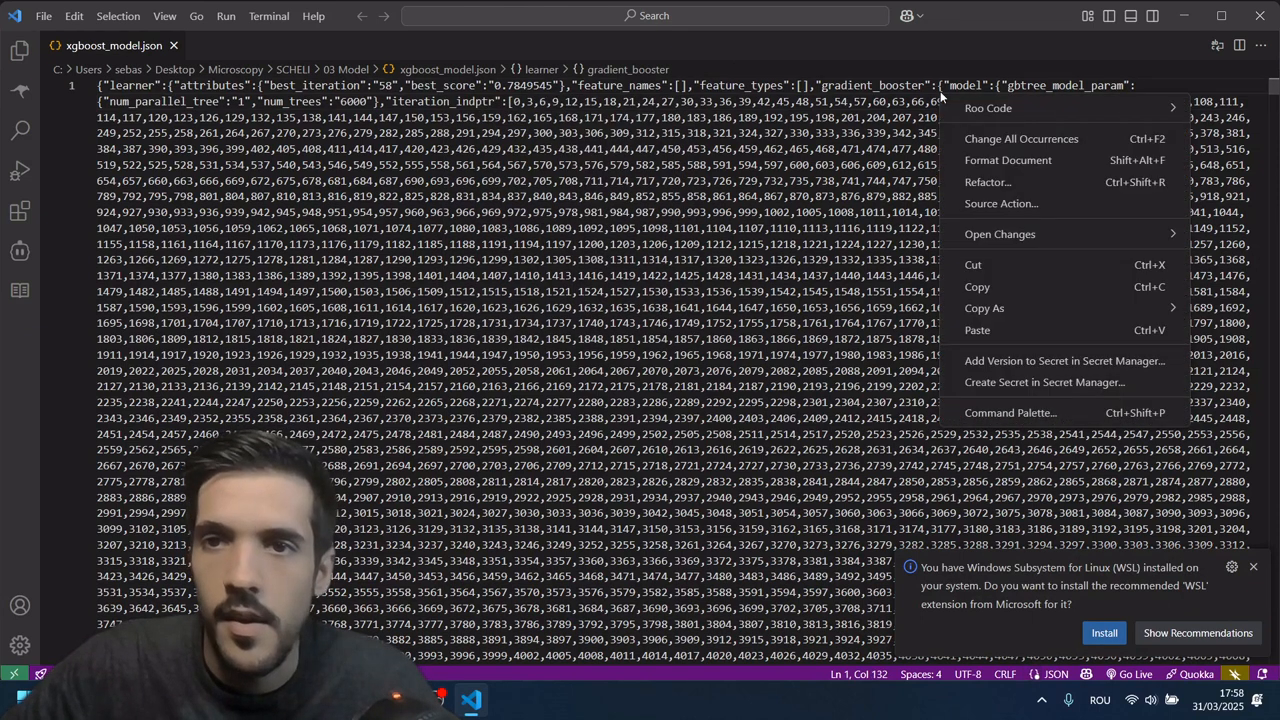
pyautogui.click(1013, 161)
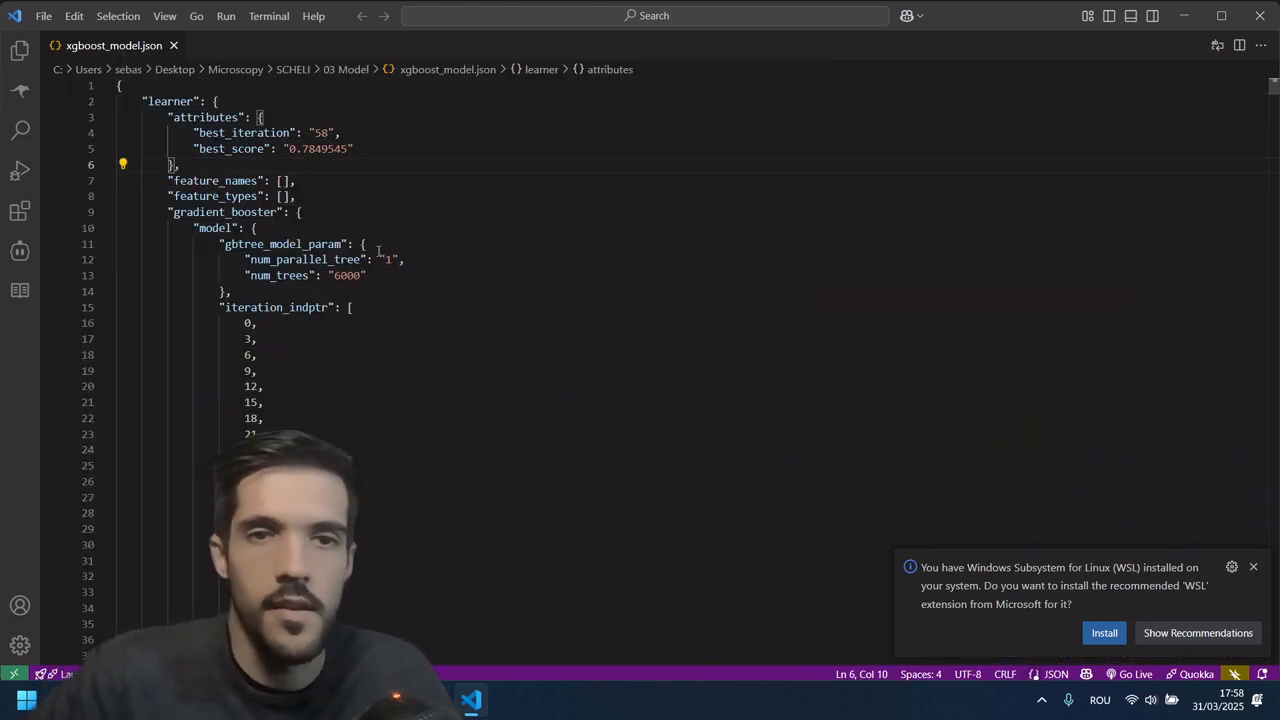
# Step: Look through the formatted model JSON to its last line and close the editor
pyautogui.scroll(-2, 343, 203)
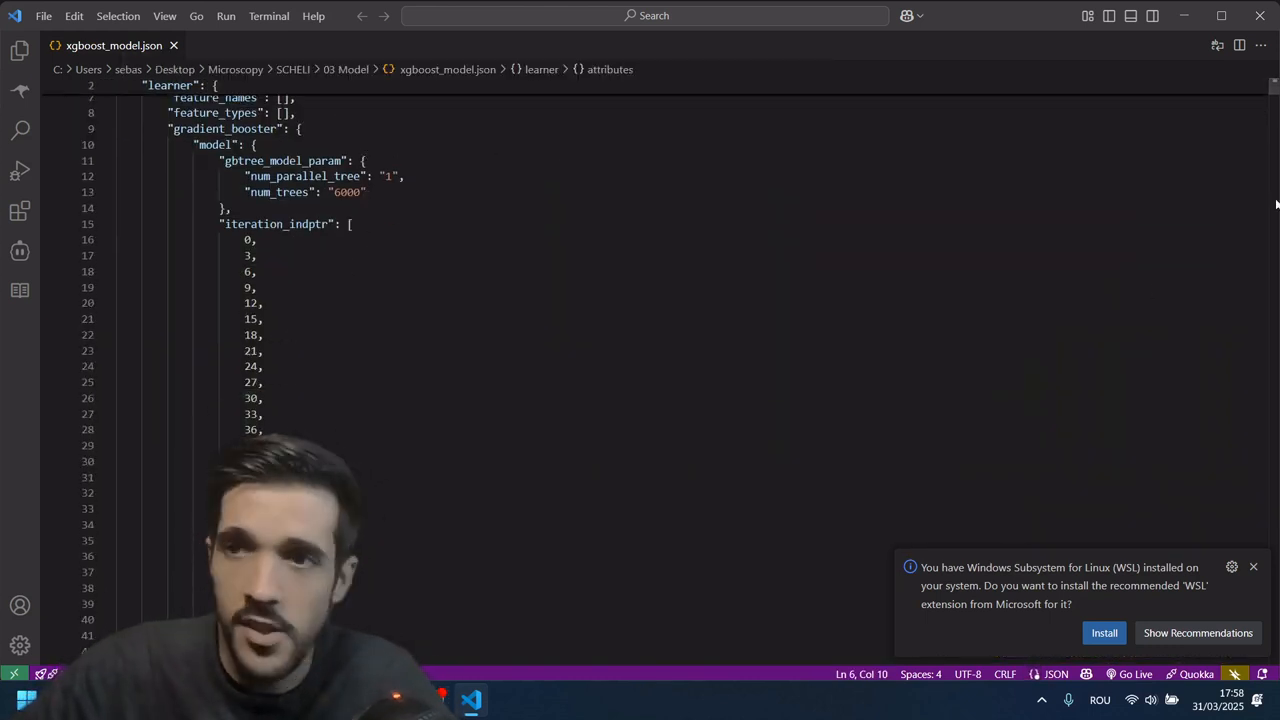
pyautogui.moveTo(1271, 91); pyautogui.dragTo(1270, 655)
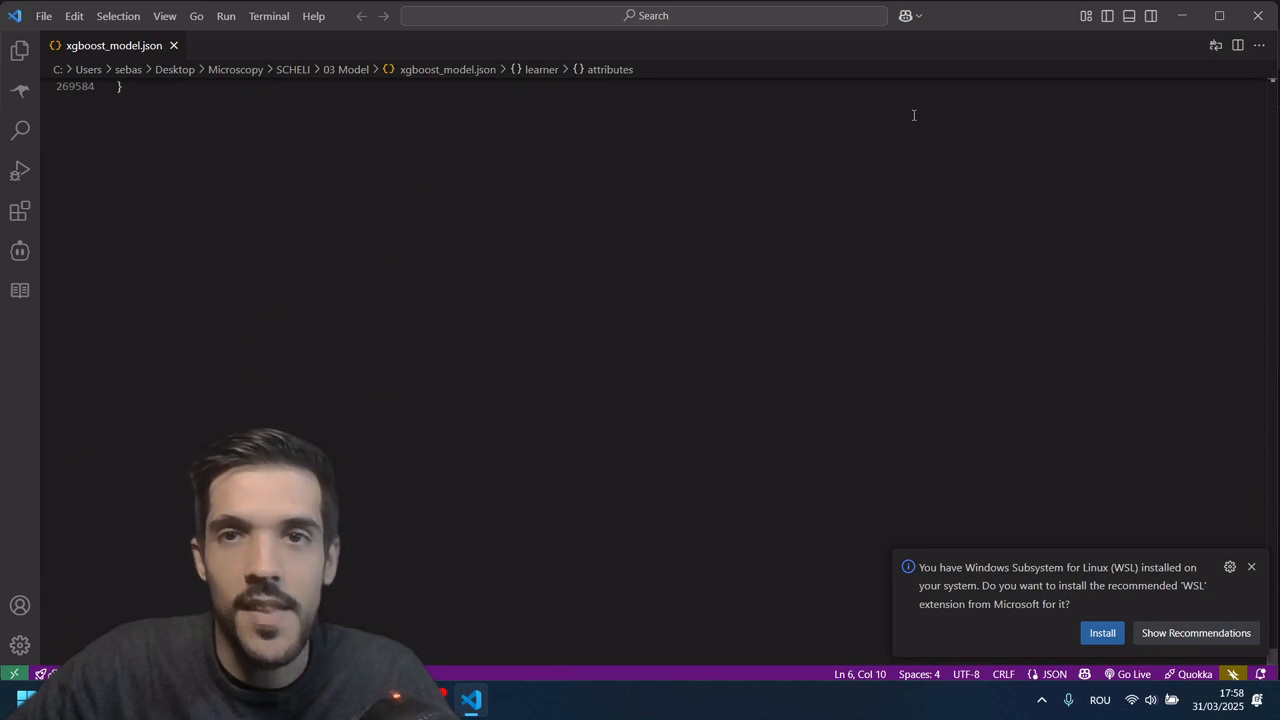
pyautogui.click(1258, 16)
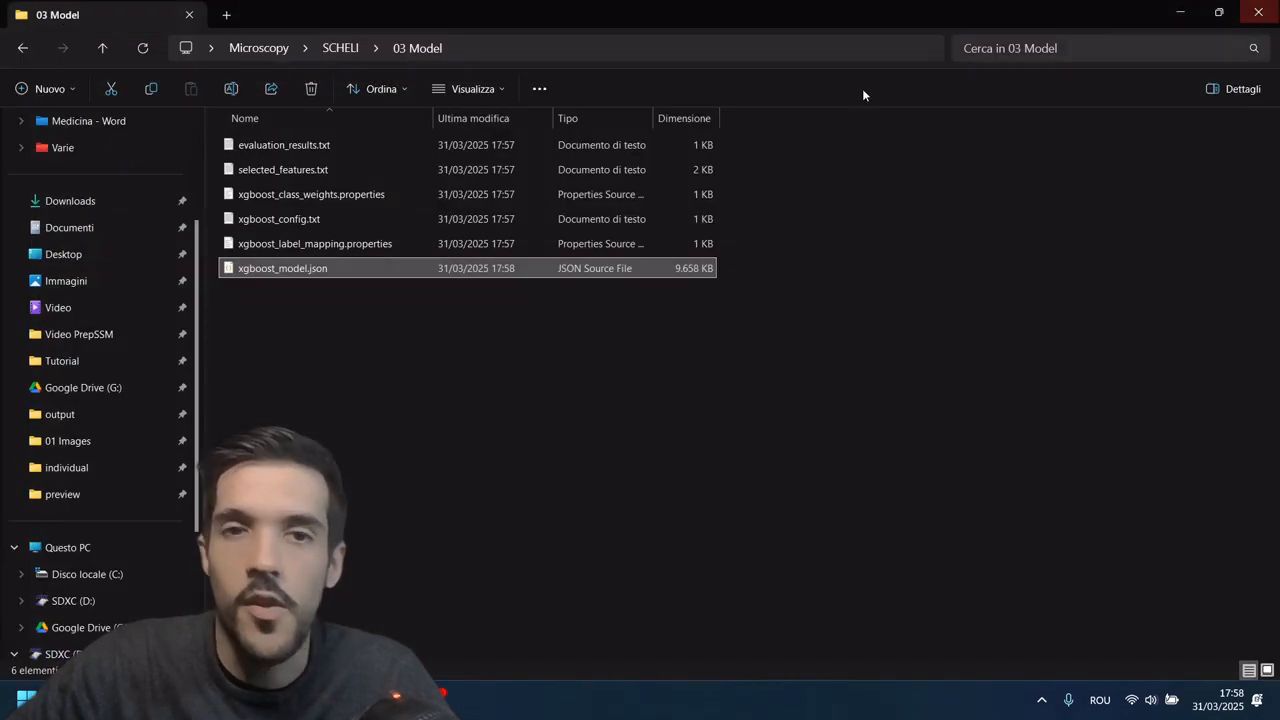
pyautogui.click(348, 342)
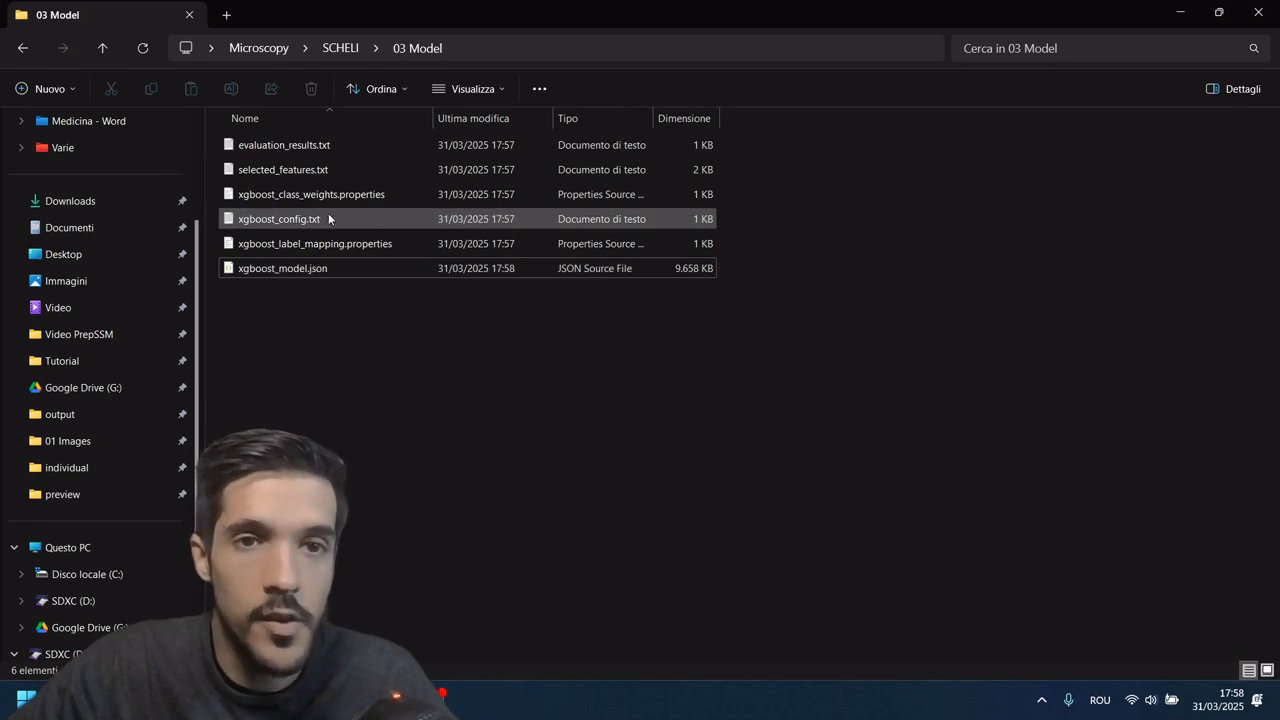
# Step: Open evaluation_results.txt from the 03 Model folder in a maximized Notepad window and check the training set size
pyautogui.click(348, 148)
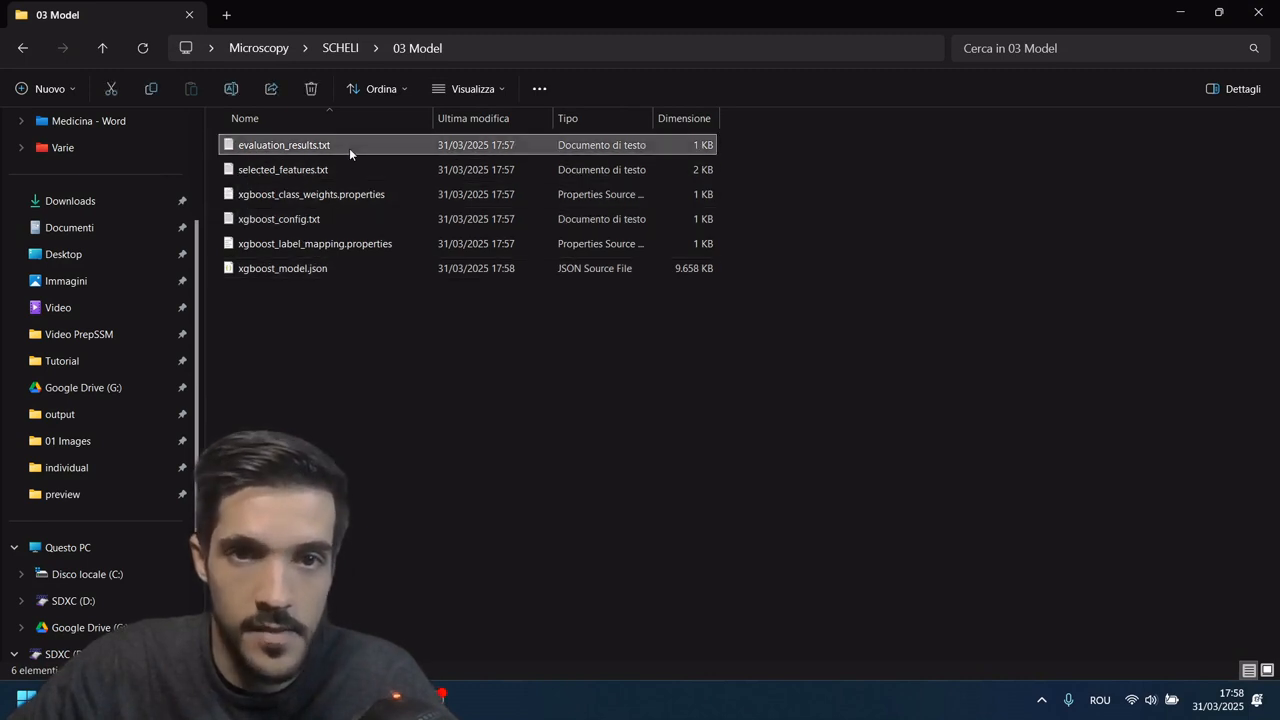
pyautogui.doubleClick(352, 146)
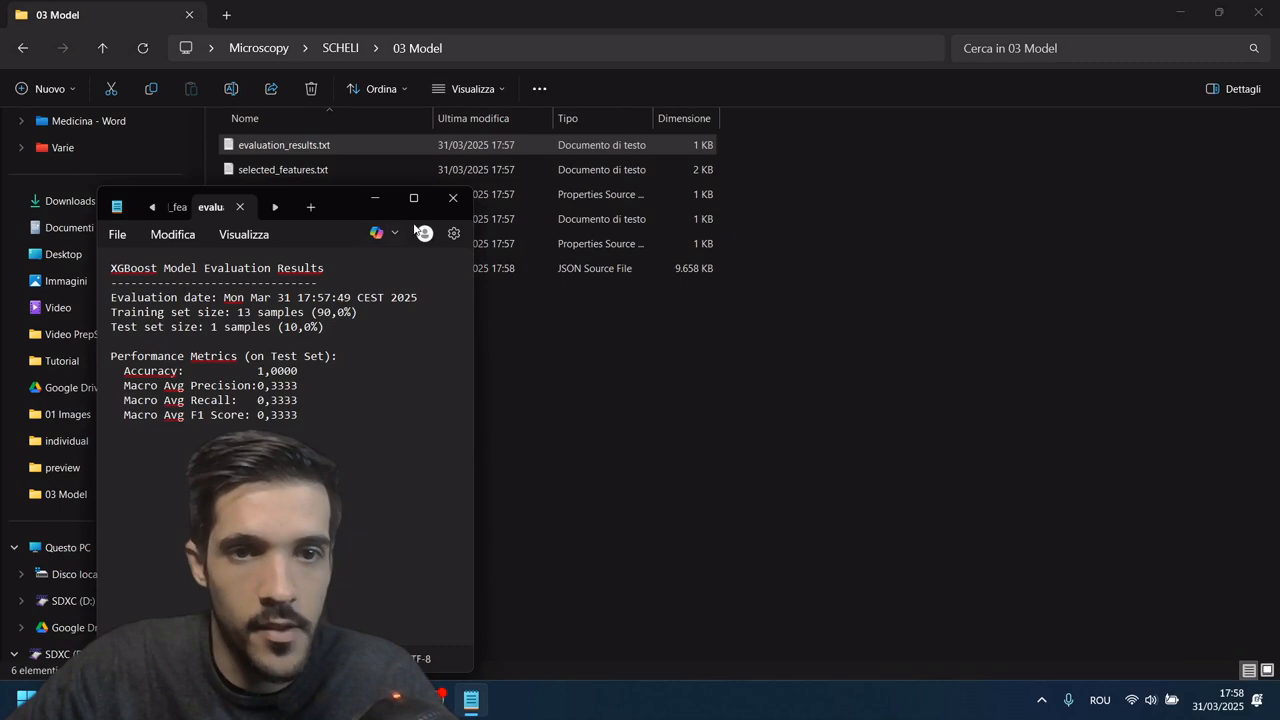
pyautogui.click(413, 198)
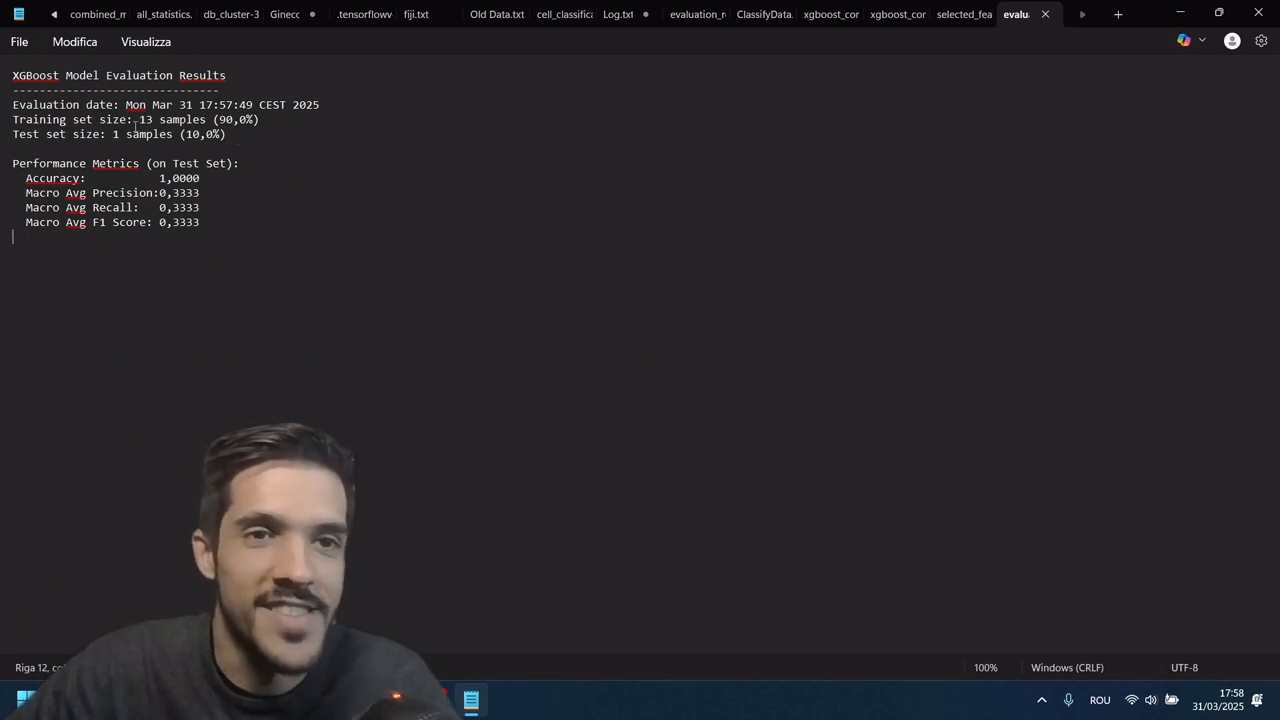
pyautogui.tripleClick(13, 119)
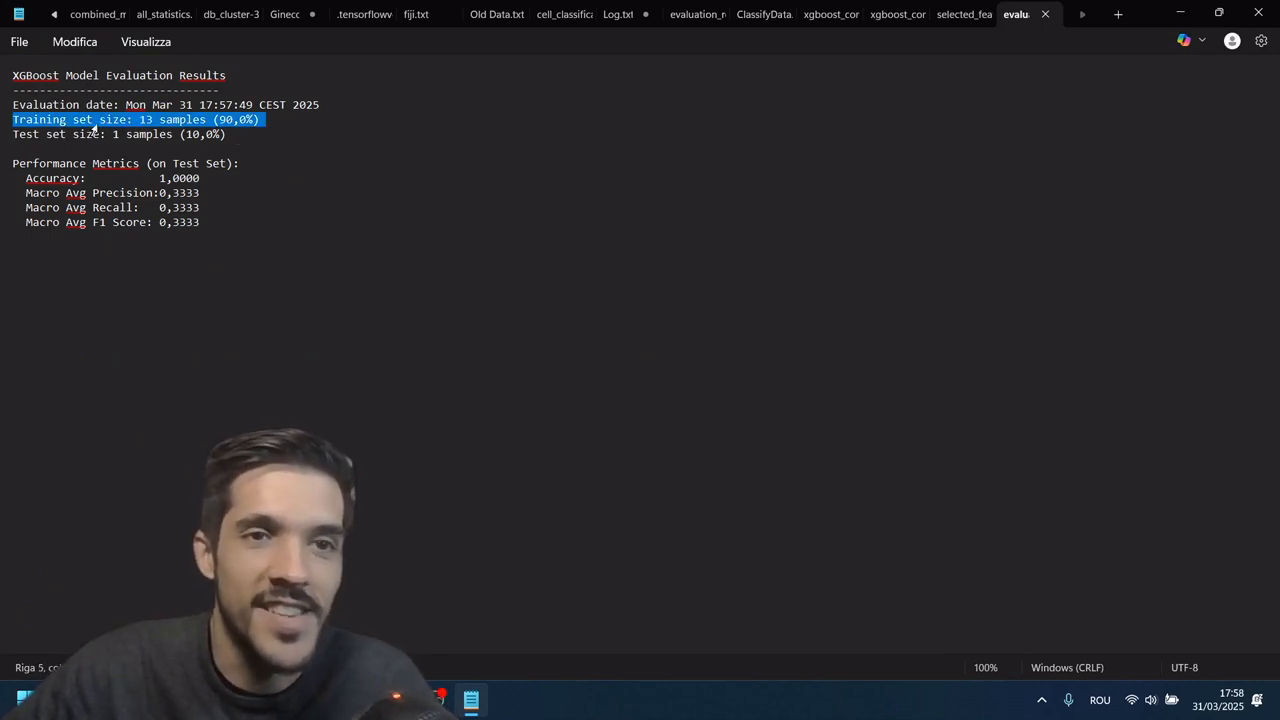
pyautogui.click(193, 120)
pyautogui.moveTo(138, 120); pyautogui.dragTo(226, 127)
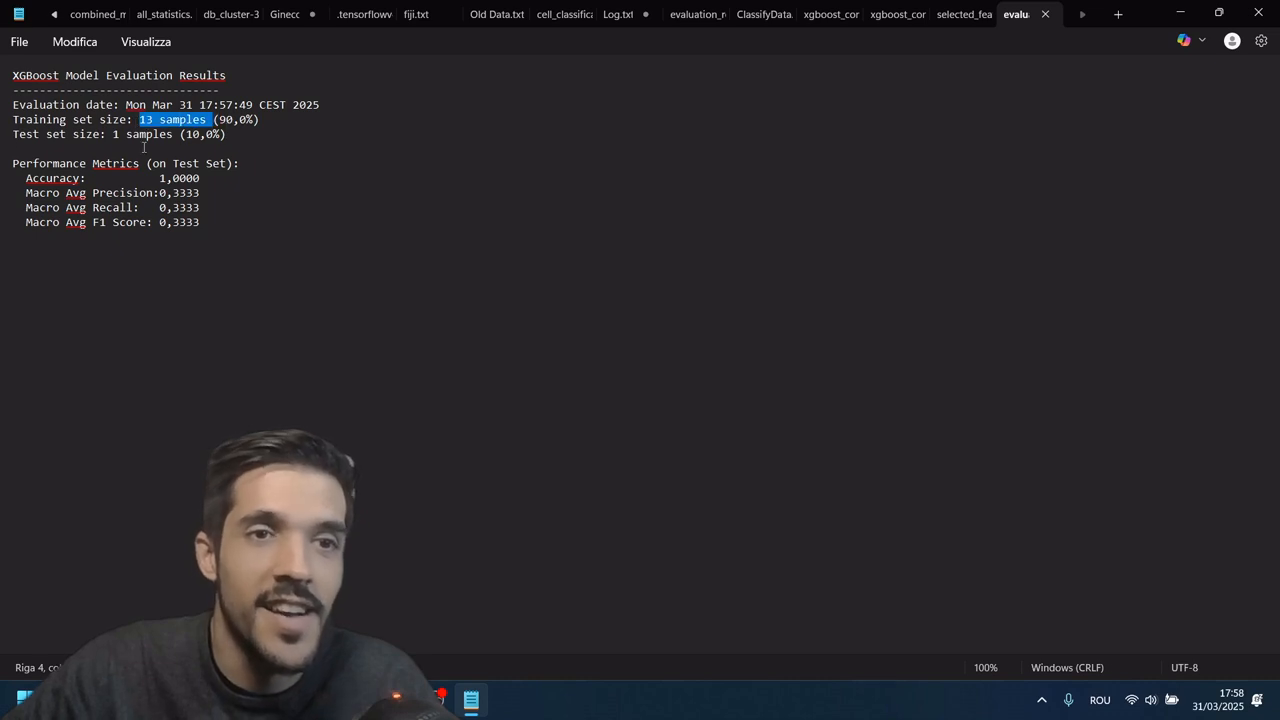
# Step: Check the test set size, accuracy, precision, recall and F1 score in the evaluation results, then minimize the file
pyautogui.tripleClick(15, 140)
pyautogui.click(55, 140)
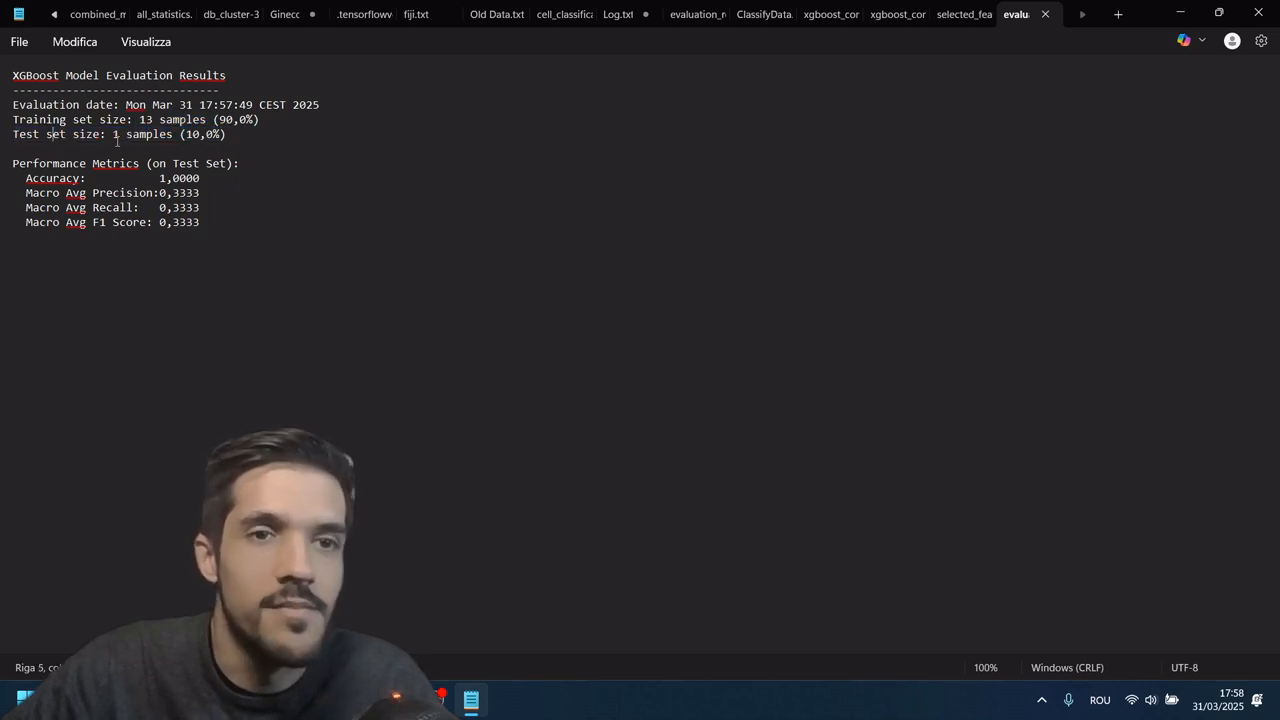
pyautogui.moveTo(110, 135); pyautogui.dragTo(172, 136)
pyautogui.click(228, 199)
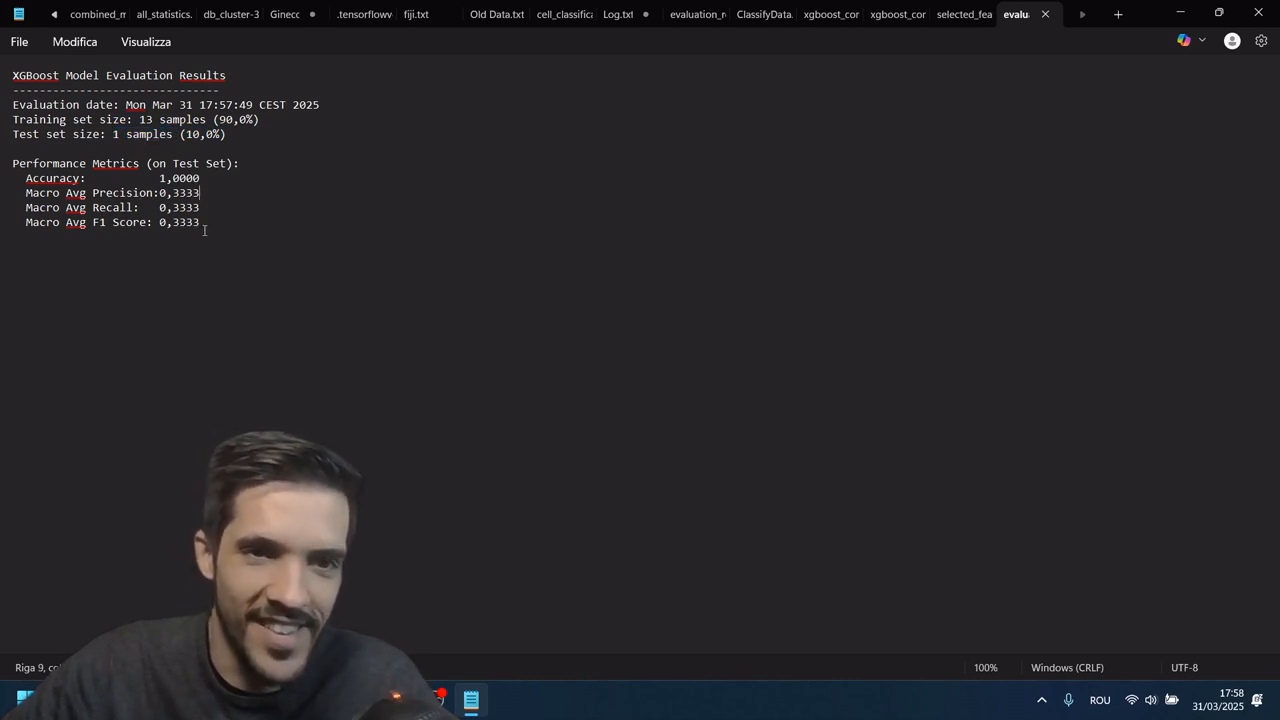
pyautogui.moveTo(209, 222); pyautogui.dragTo(10, 179)
pyautogui.click(426, 191)
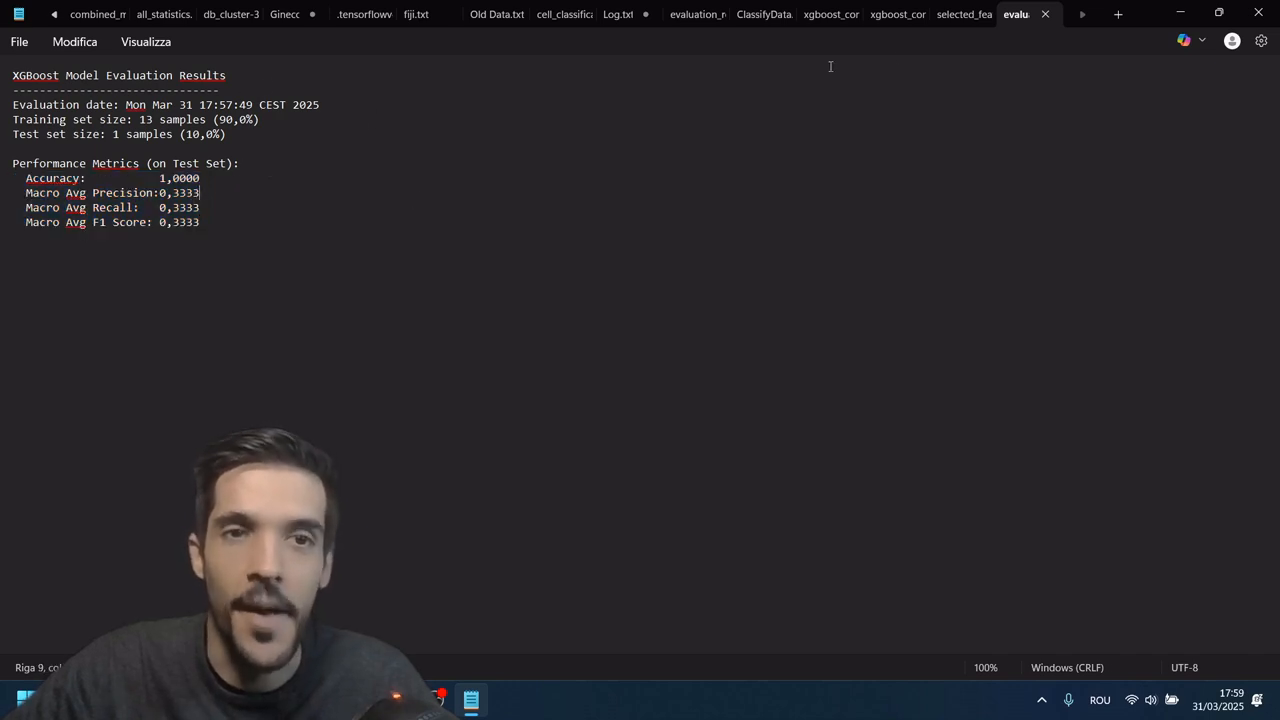
pyautogui.click(1178, 14)
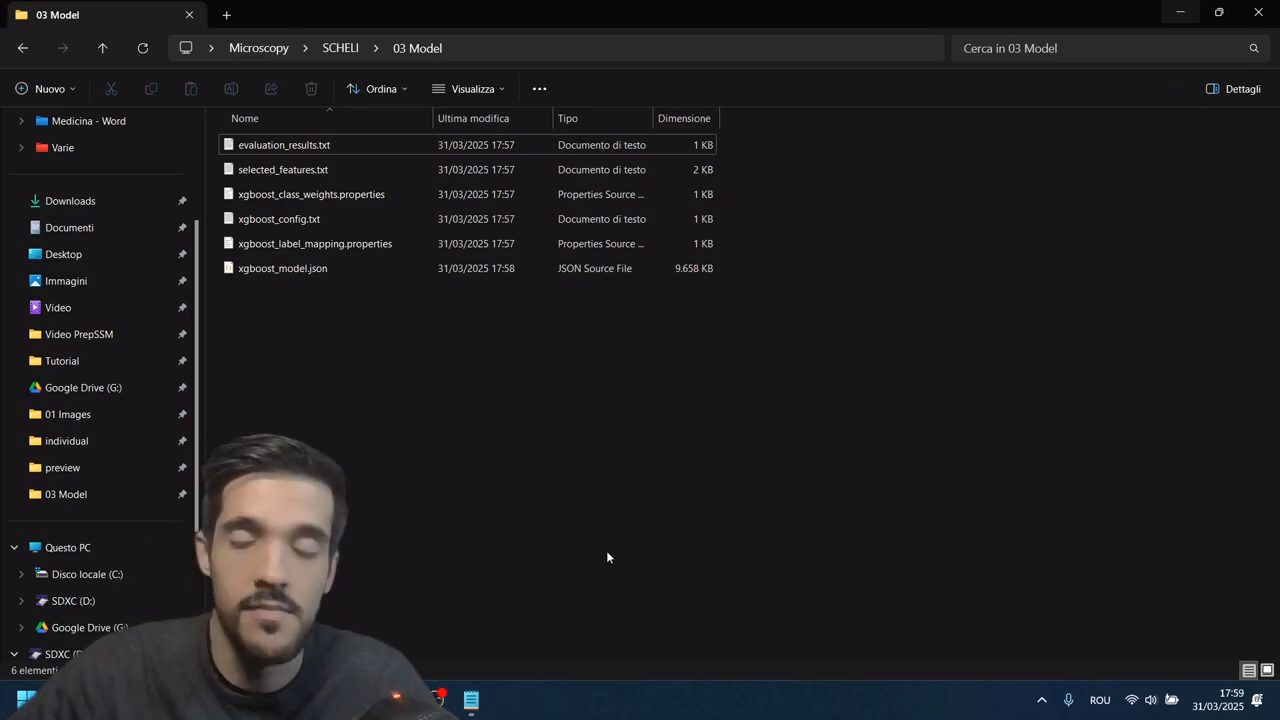
# Step: Minimize the 03 Model folder window and open the SCHELI Classify settings in Fiji
pyautogui.click(1180, 12)
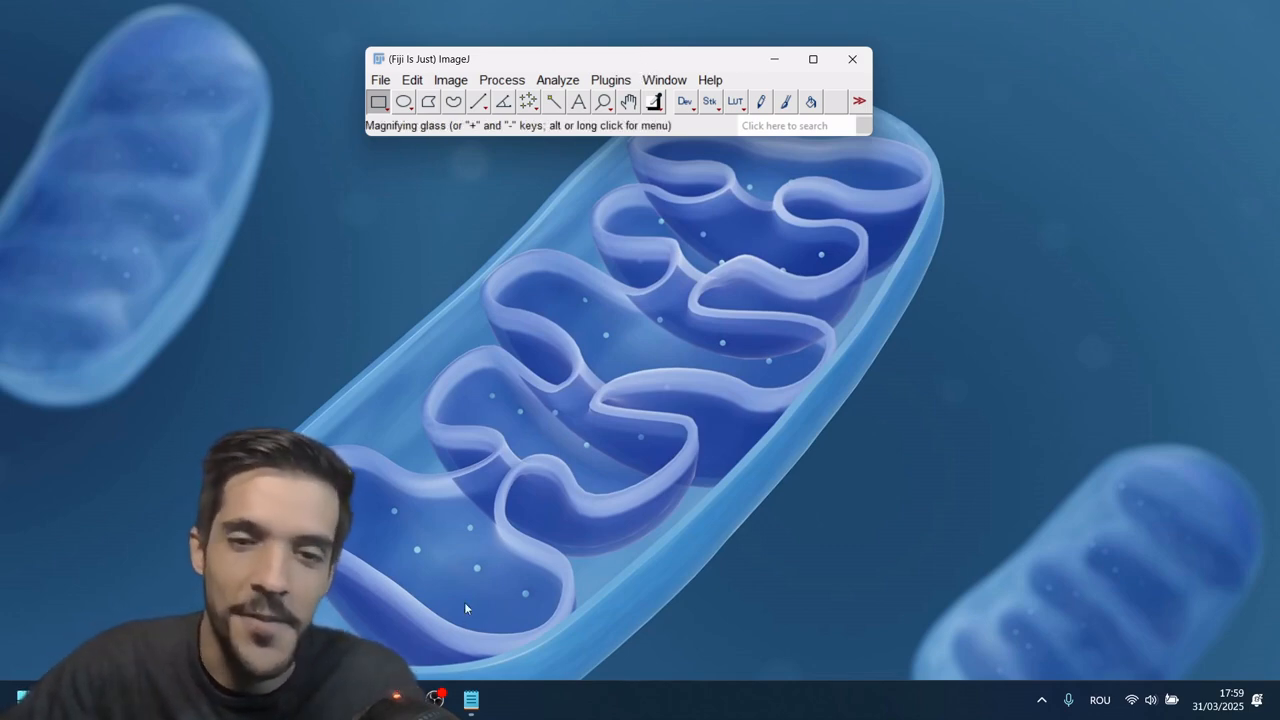
pyautogui.moveTo(437, 699)
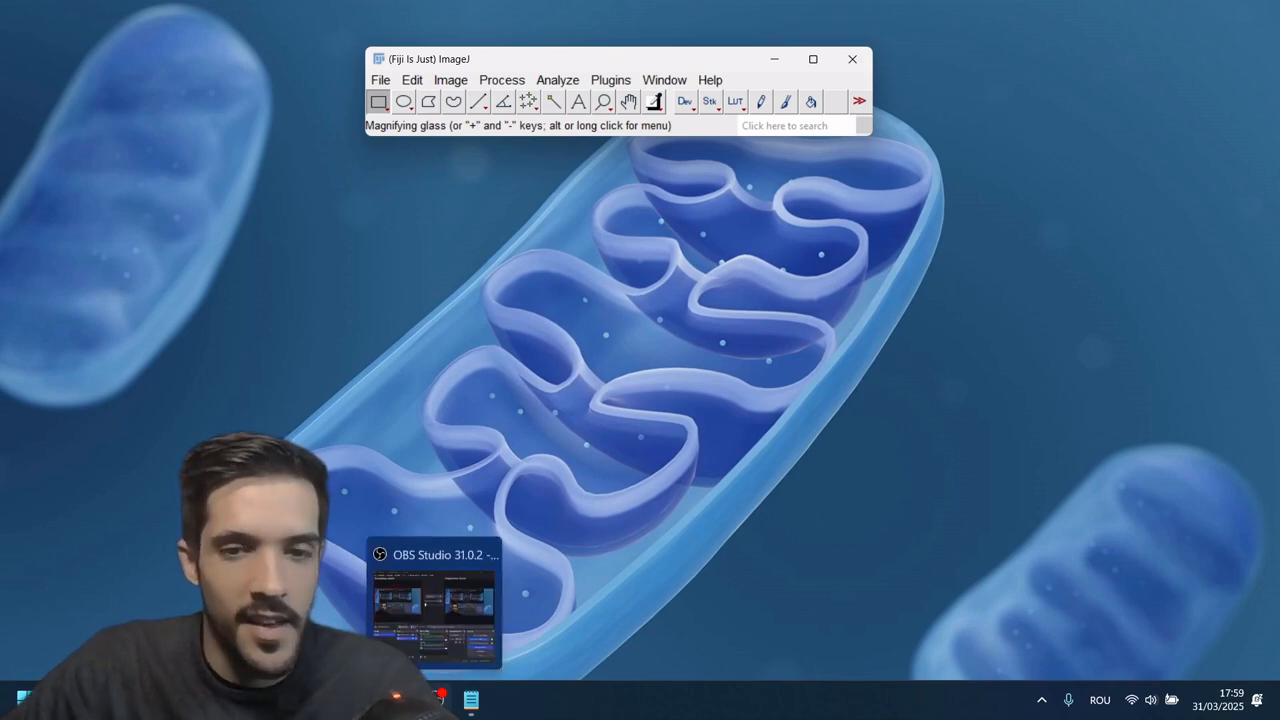
pyautogui.click(608, 83)
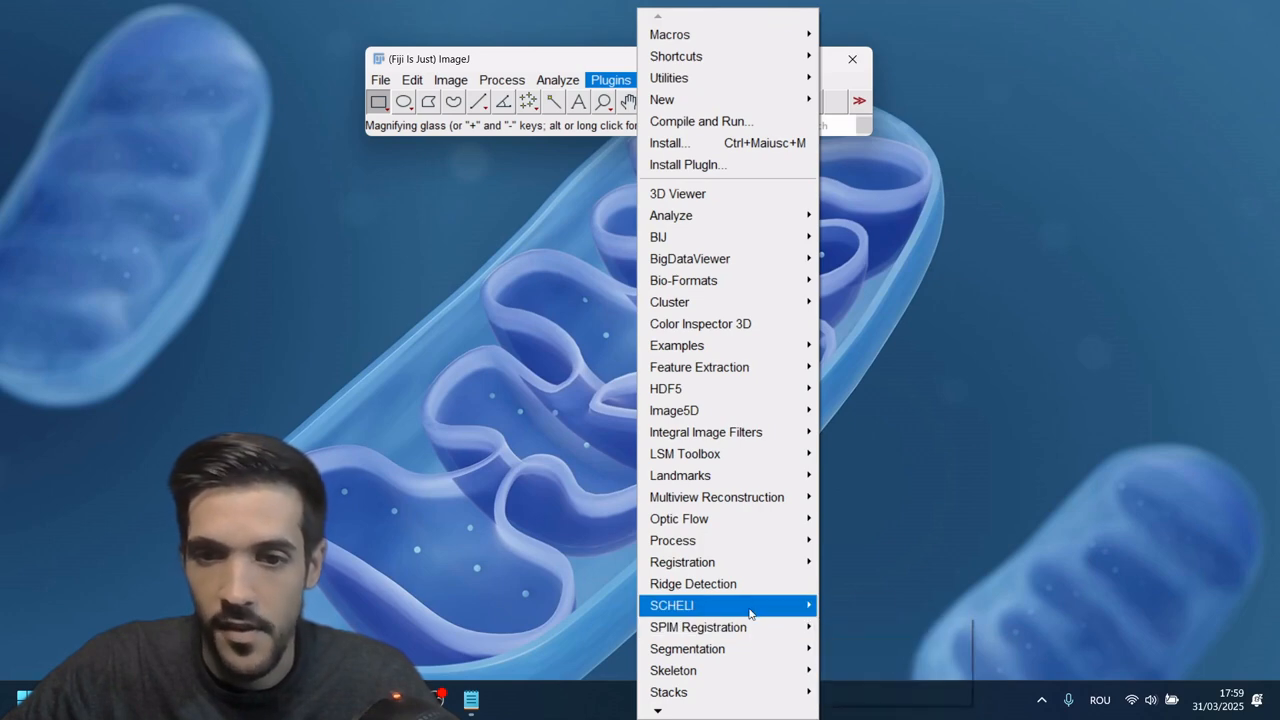
pyautogui.moveTo(768, 613)
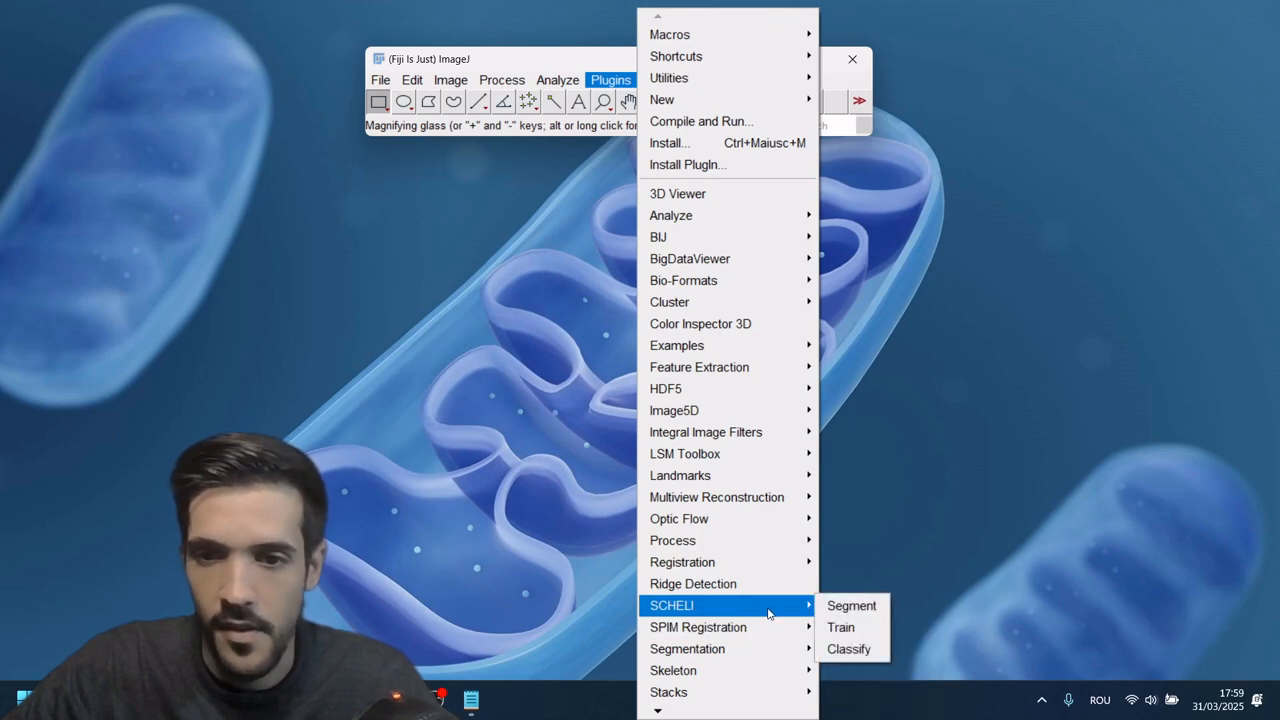
pyautogui.click(853, 649)
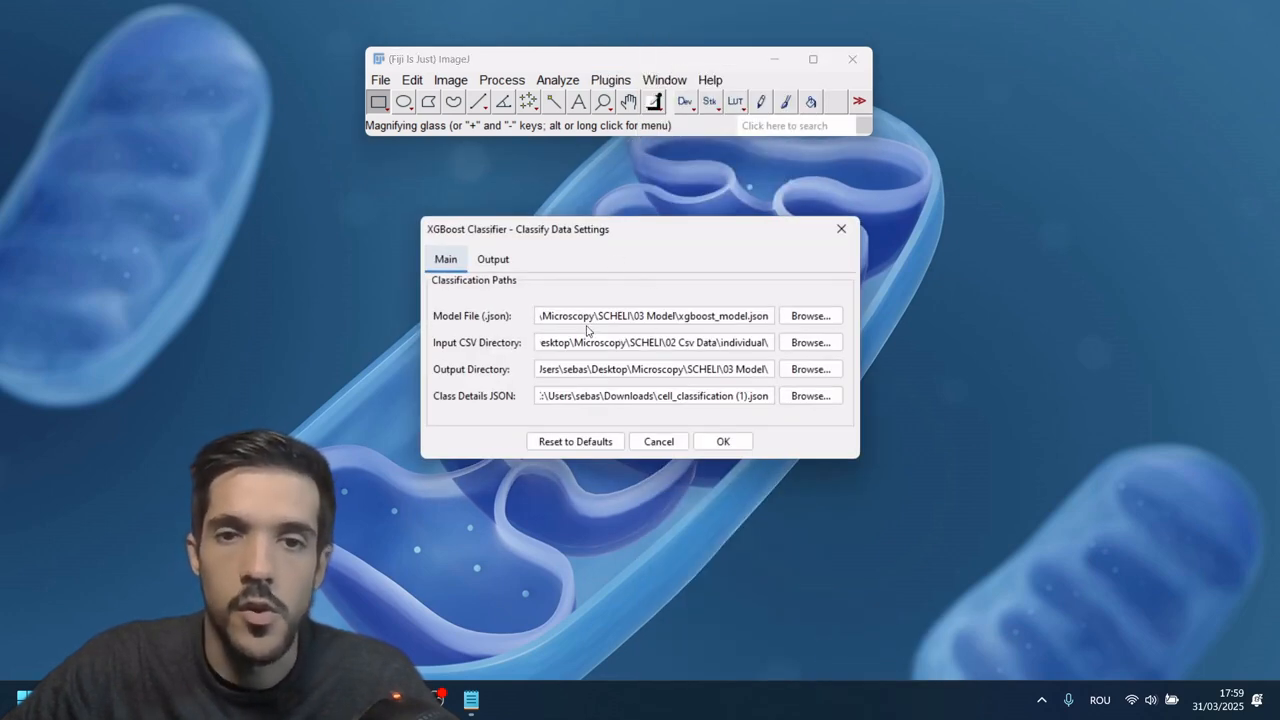
pyautogui.click(825, 319)
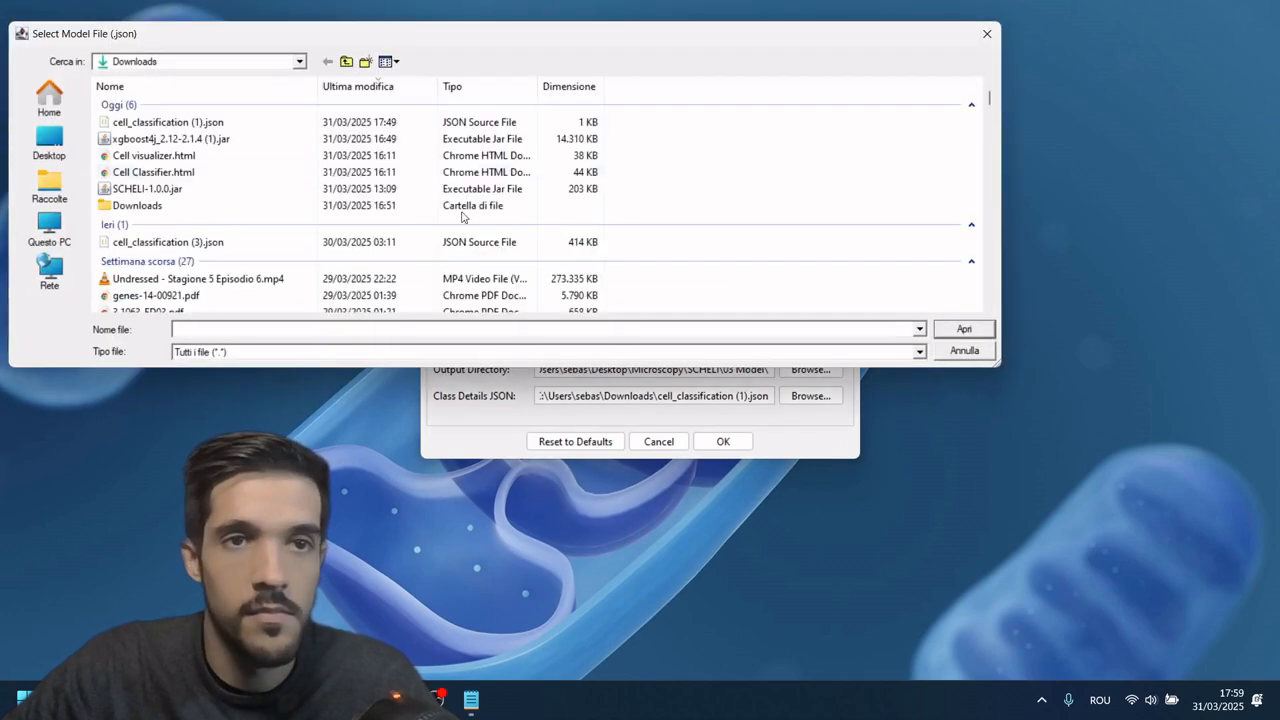
pyautogui.click(346, 61)
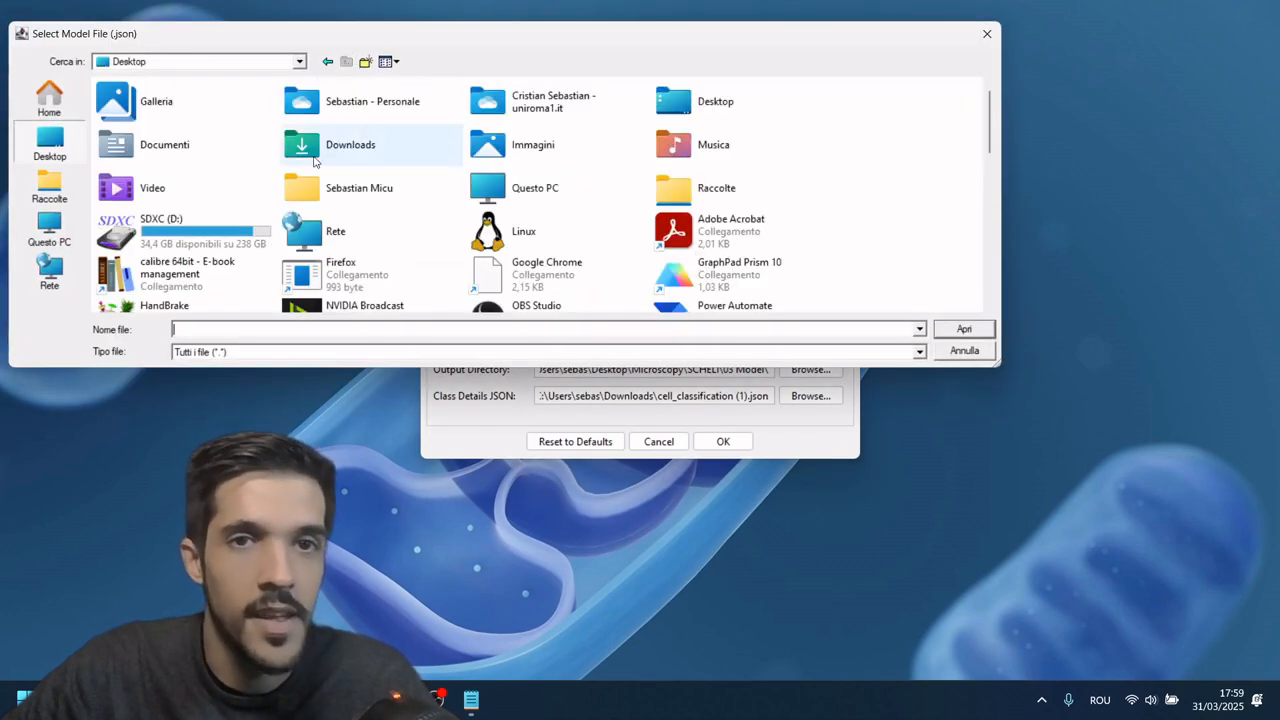
pyautogui.click(987, 33)
# Step: Start choosing the classification model file and go to the Desktop folder in the file browser
pyautogui.click(810, 315)
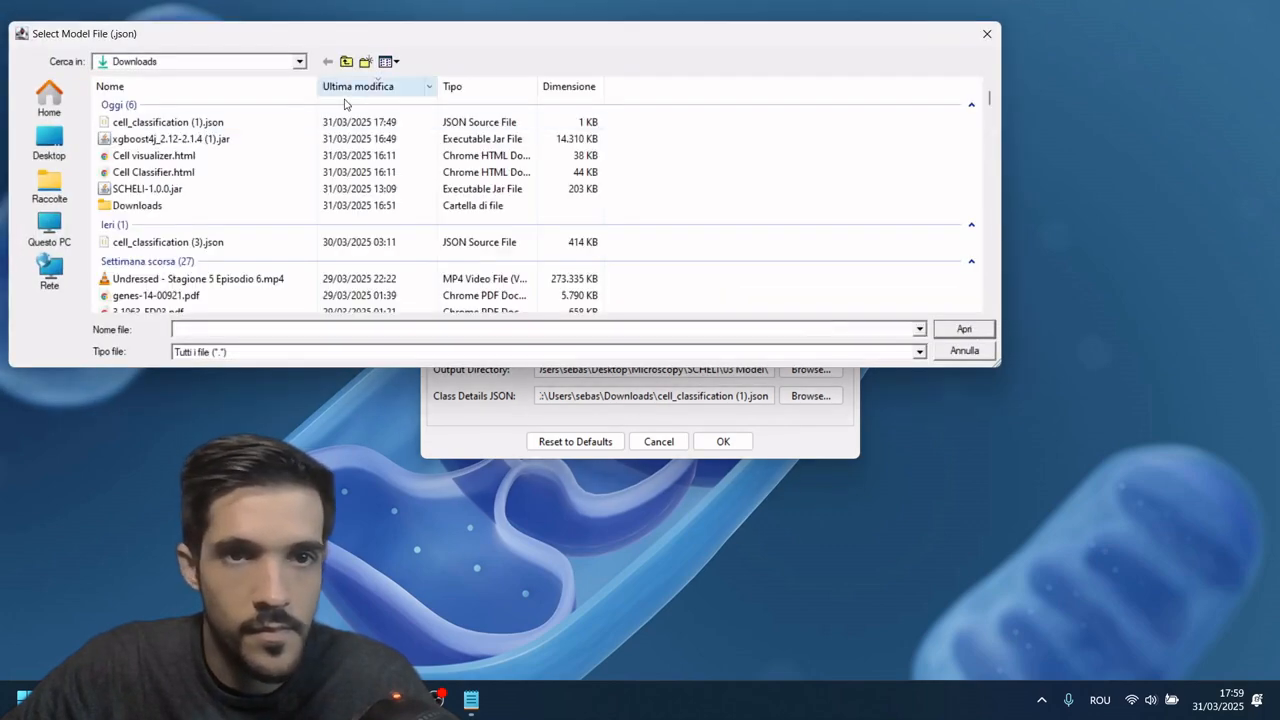
pyautogui.scroll(-2, 258, 158)
pyautogui.scroll(-3, 258, 158)
pyautogui.scroll(6, 258, 158)
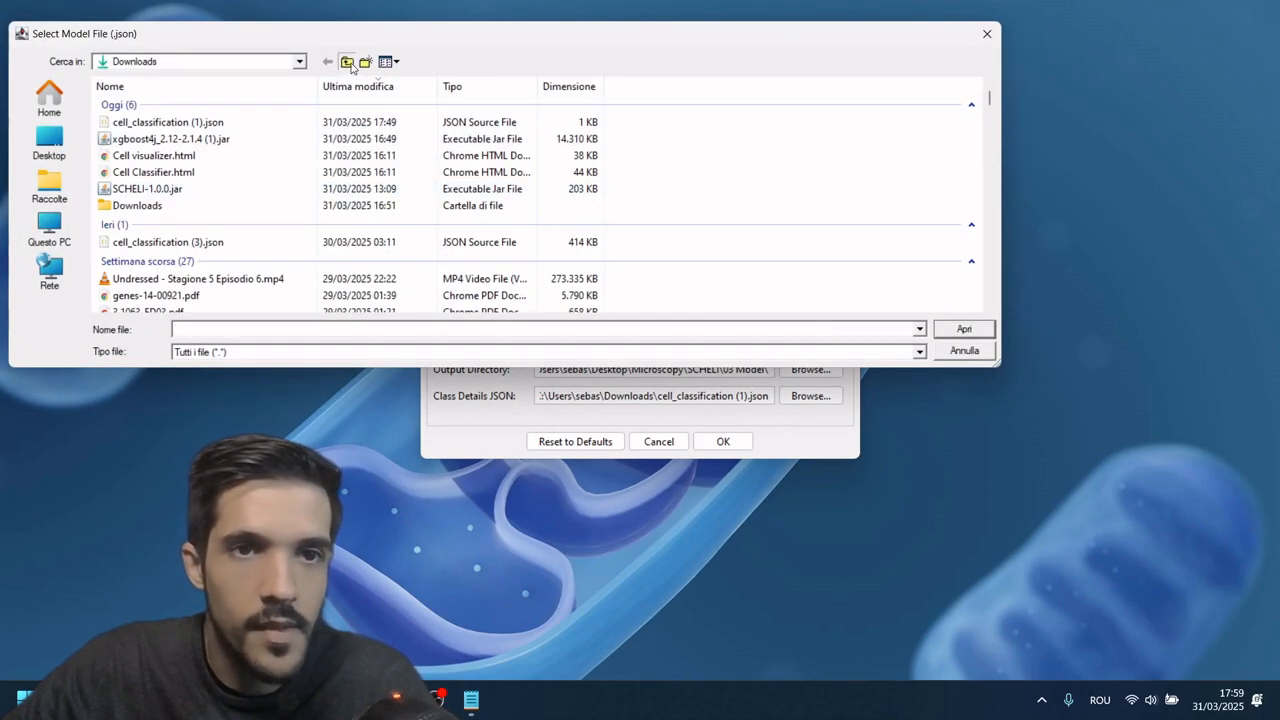
pyautogui.click(346, 61)
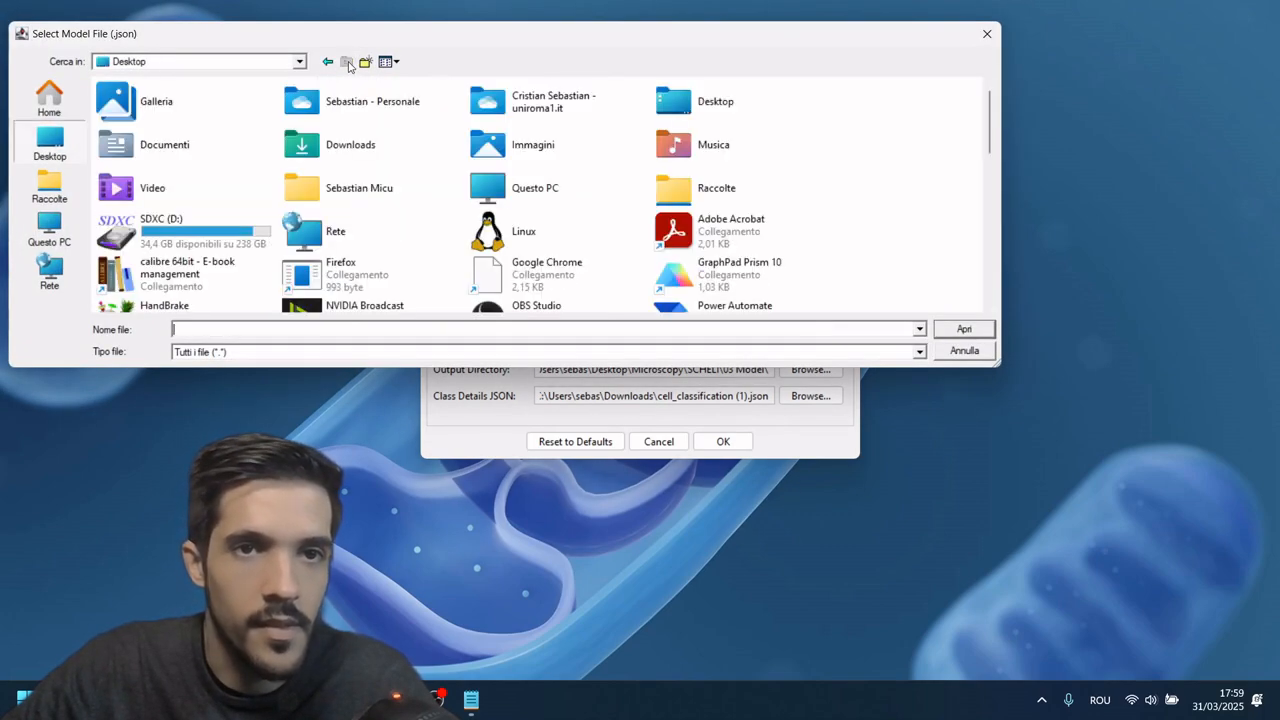
pyautogui.doubleClick(381, 155)
pyautogui.press('BackSpace')
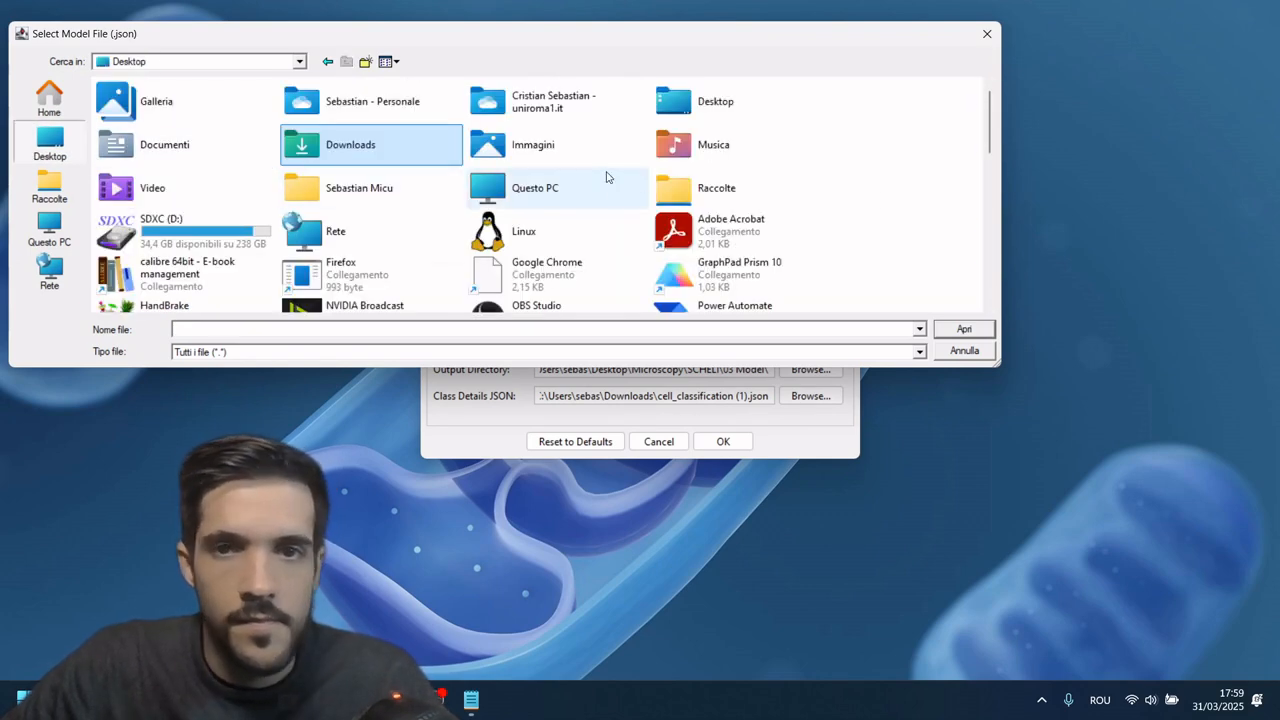
pyautogui.doubleClick(746, 112)
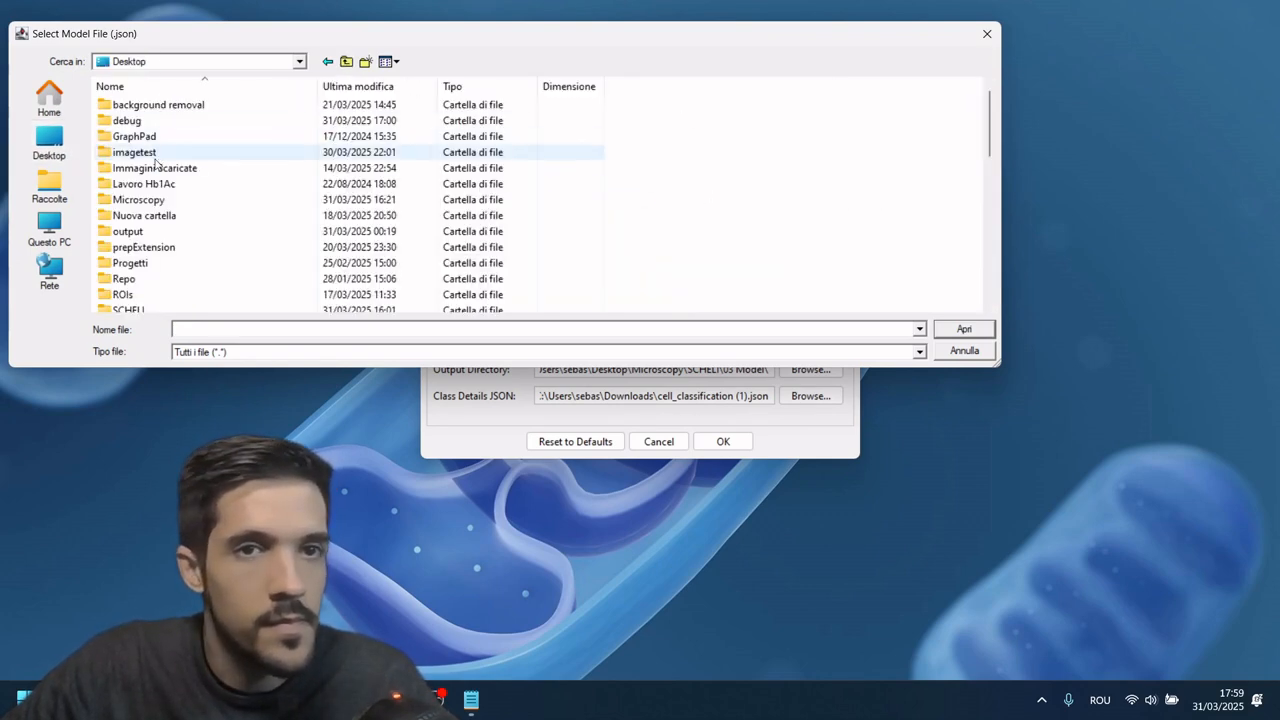
# Step: Set the model file to xgboost_model.json from Microscopy > SCHELI > 03 Model
pyautogui.scroll(-2, 180, 236)
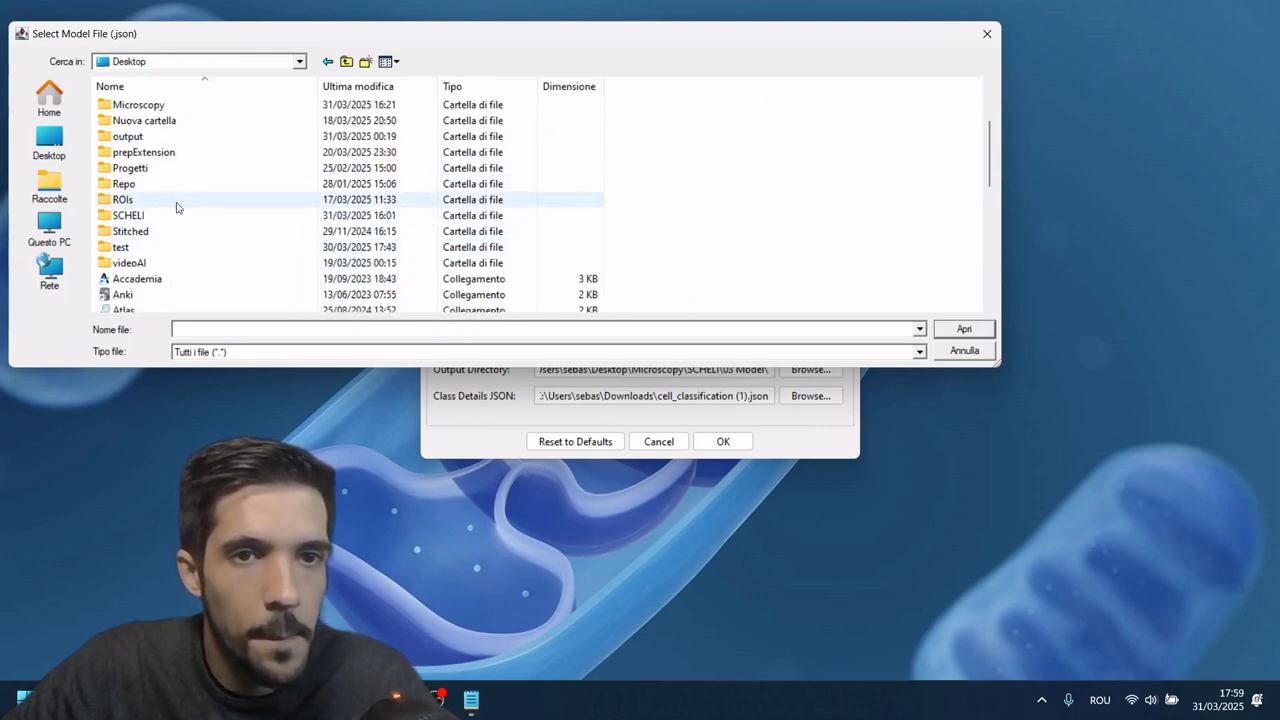
pyautogui.scroll(1, 187, 181)
pyautogui.scroll(1, 186, 188)
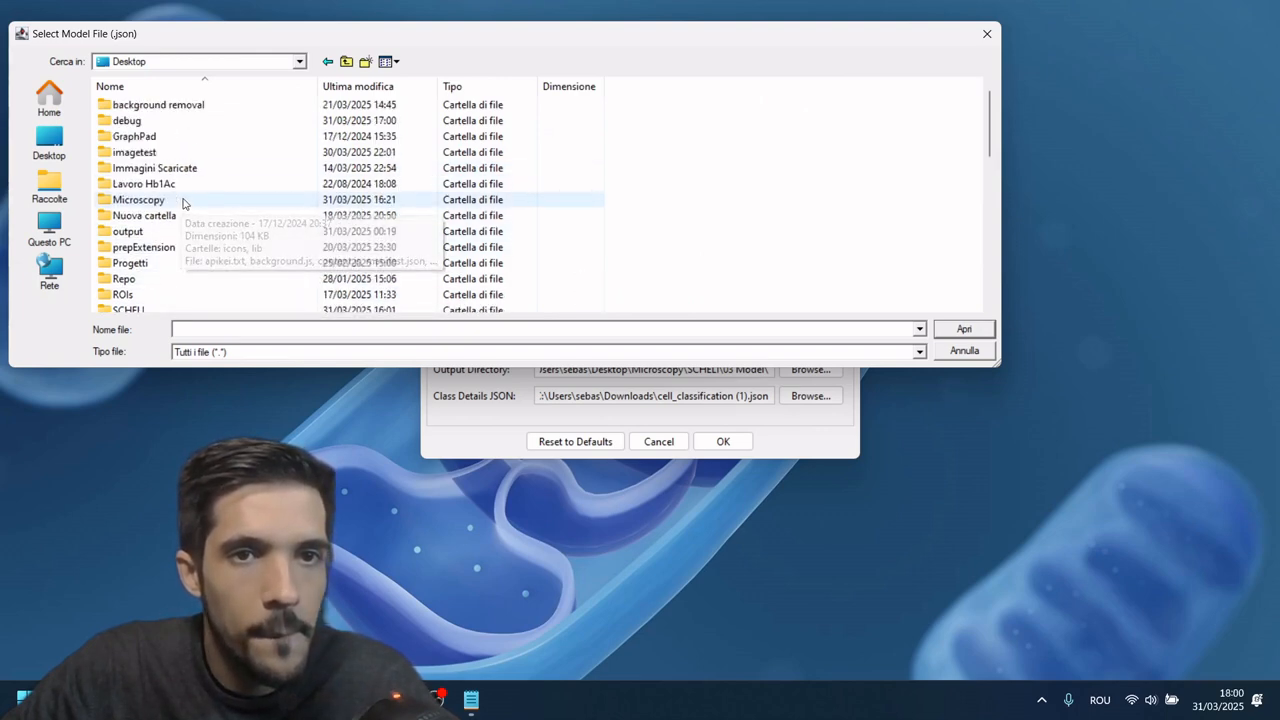
pyautogui.doubleClick(192, 204)
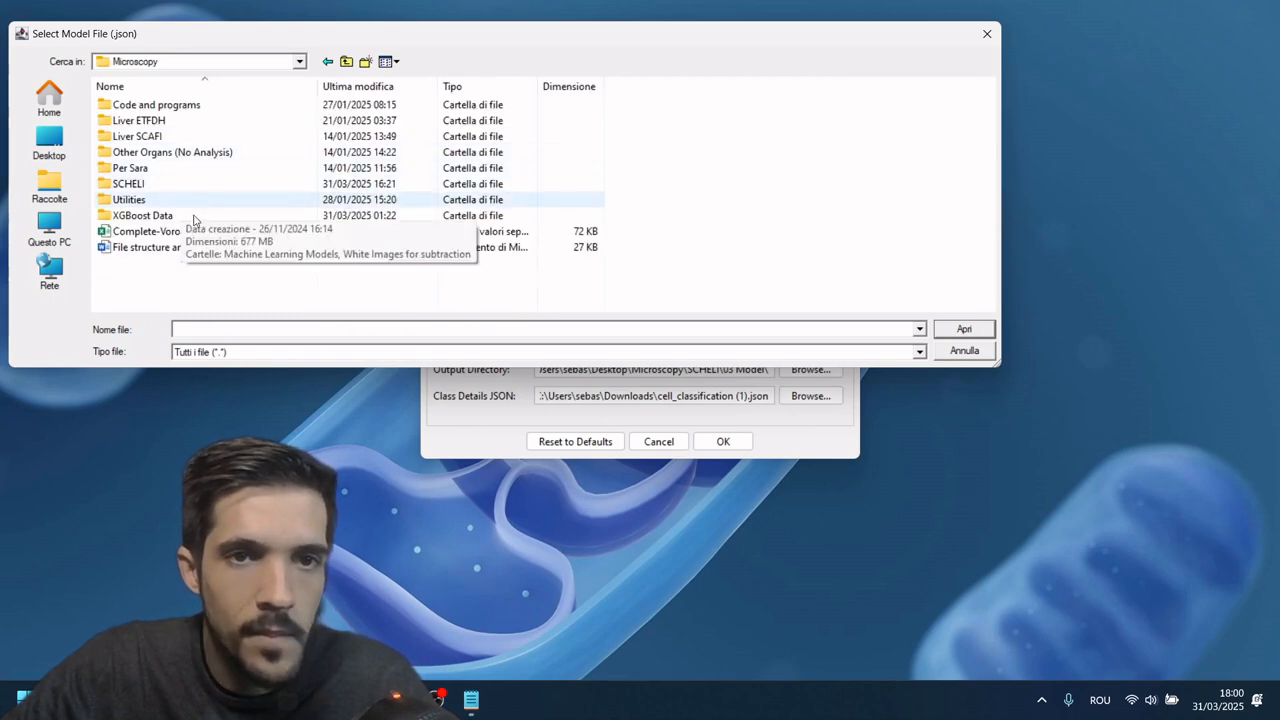
pyautogui.doubleClick(174, 184)
pyautogui.doubleClick(175, 137)
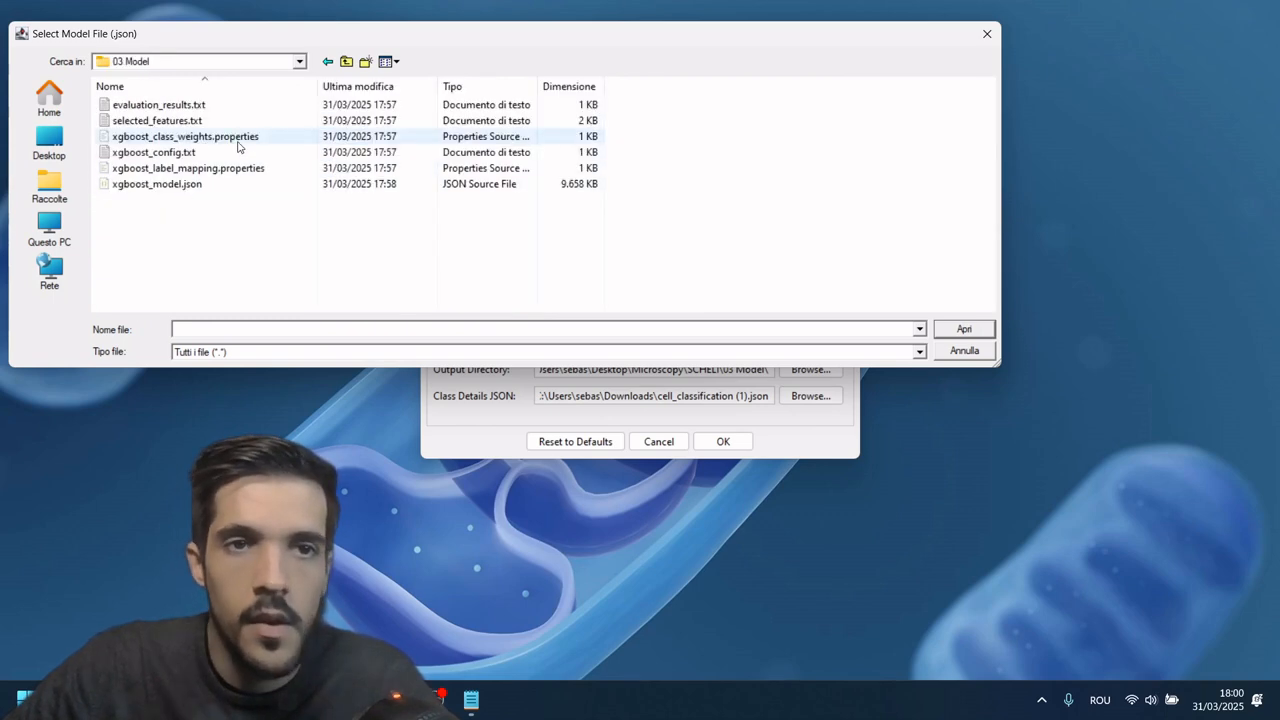
pyautogui.doubleClick(205, 184)
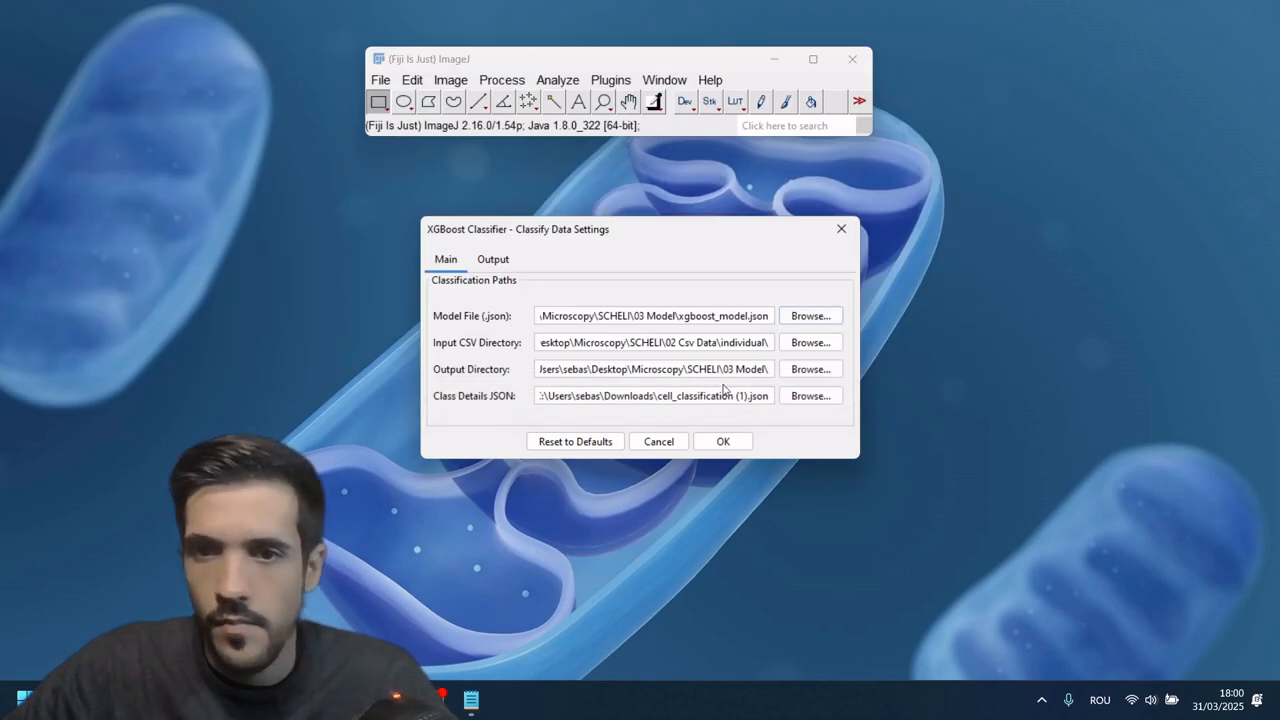
# Step: Reselect xgboost_model.json as the model file and close the classification settings
pyautogui.click(808, 316)
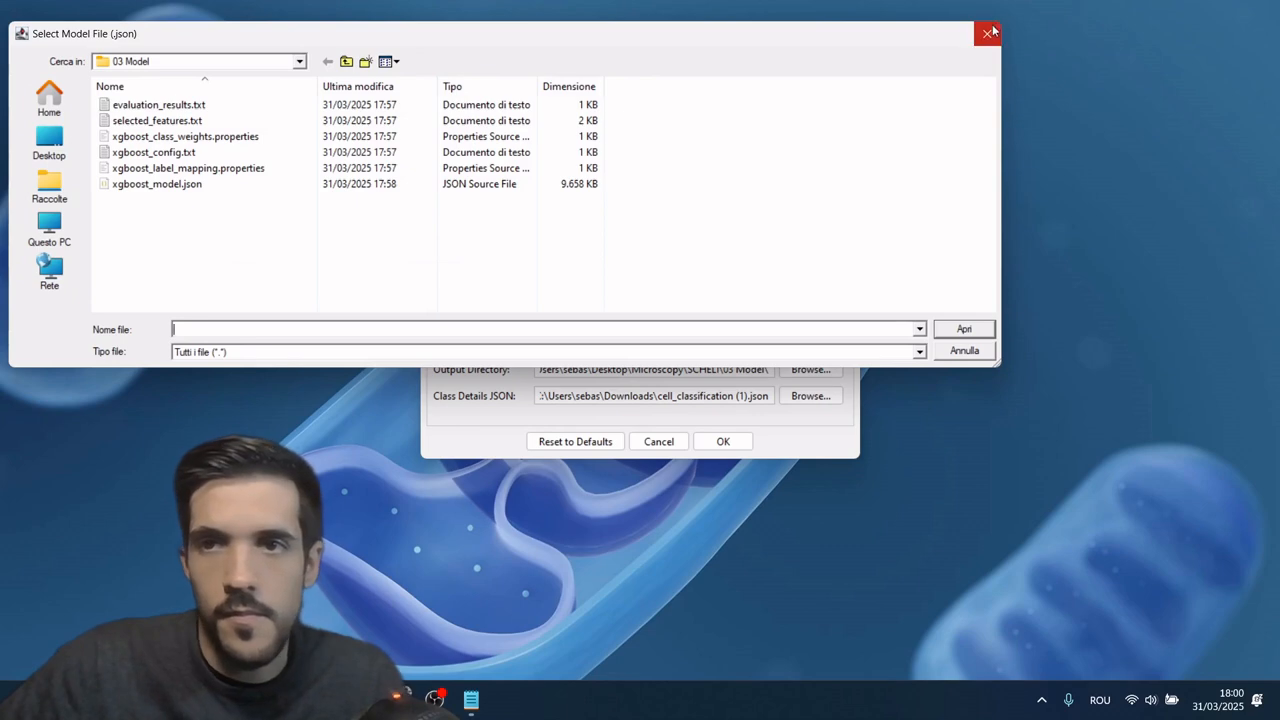
pyautogui.click(207, 189)
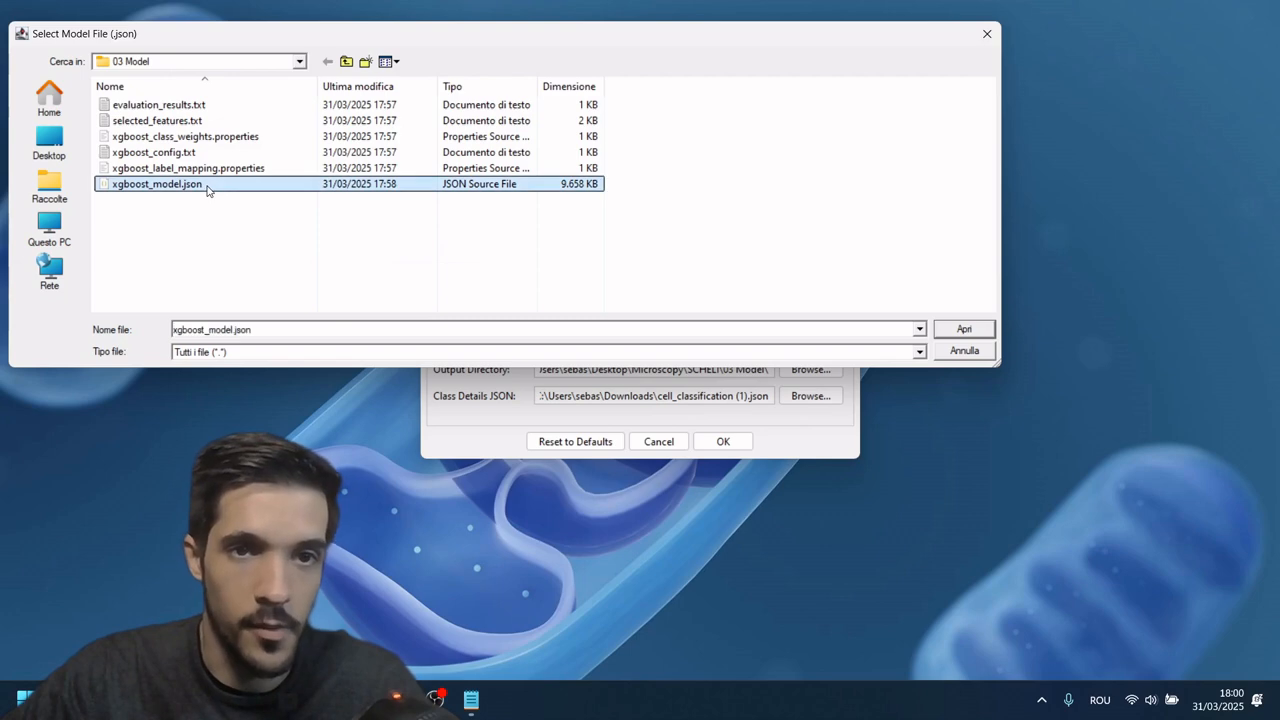
pyautogui.click(964, 331)
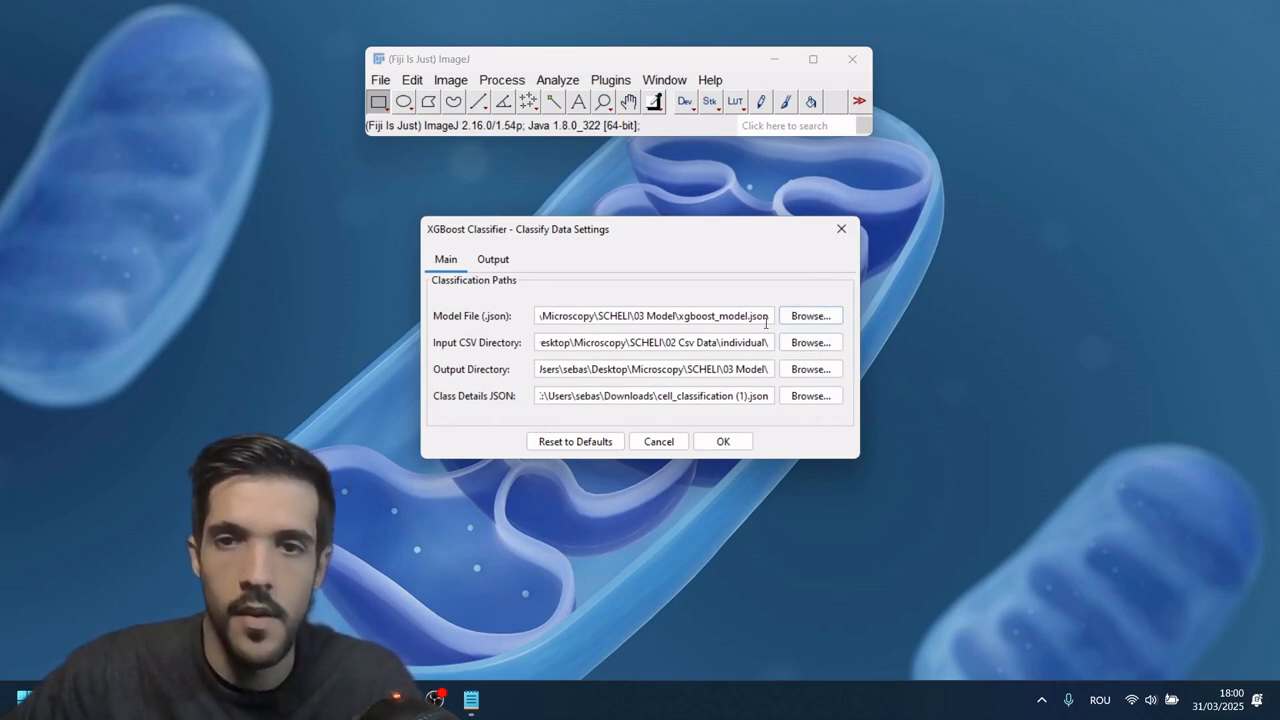
pyautogui.click(819, 294)
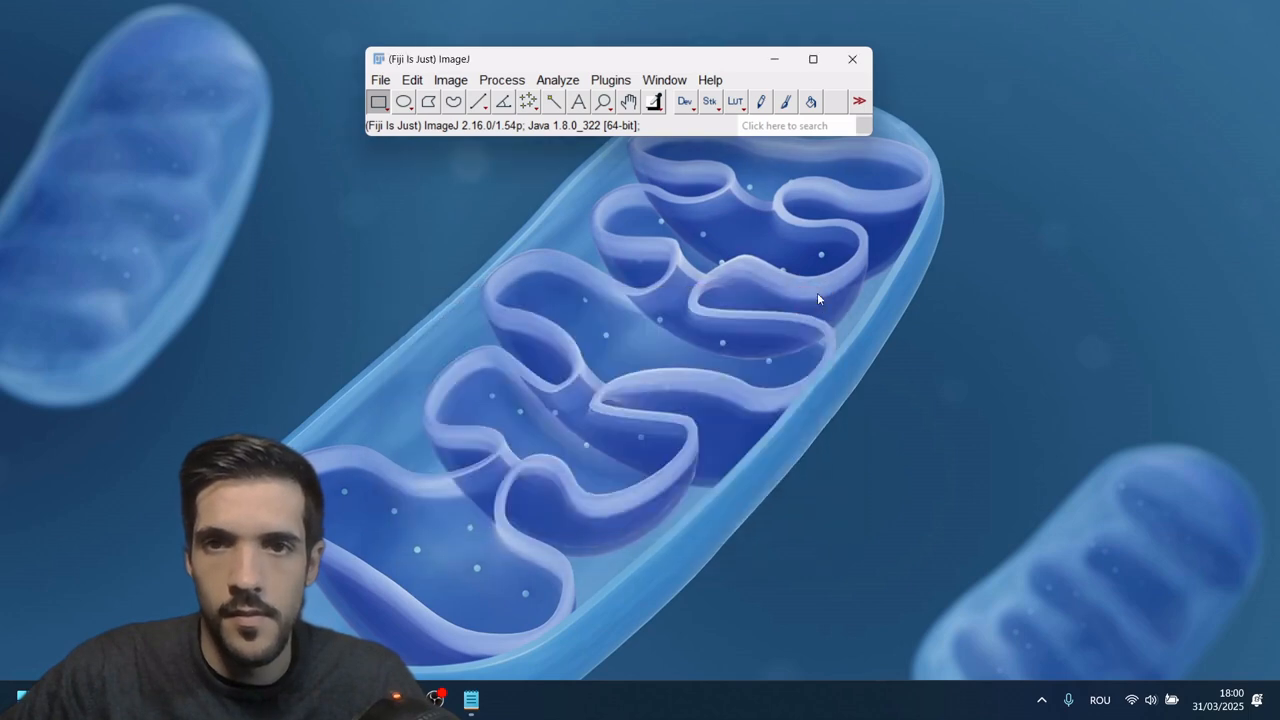
# Step: Reopen the SCHELI Classify settings and choose xgboost_model.json in the 03 Model folder as the model file
pyautogui.click(609, 82)
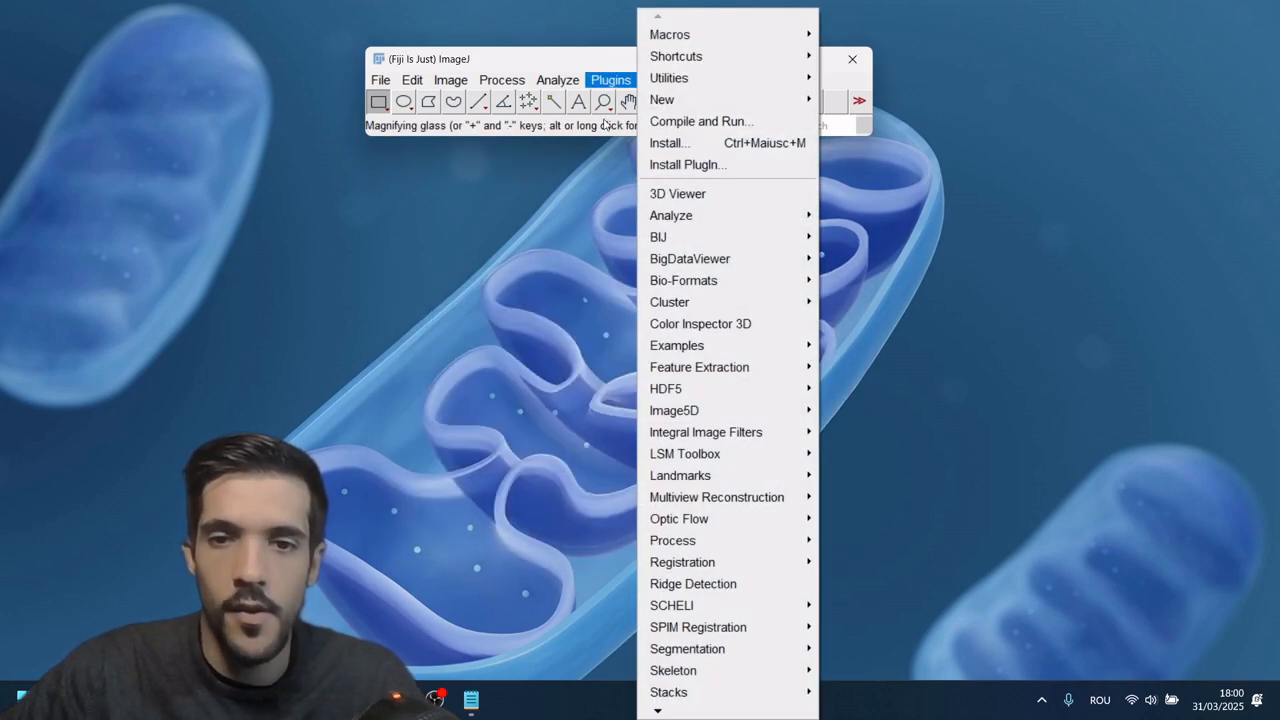
pyautogui.moveTo(646, 611)
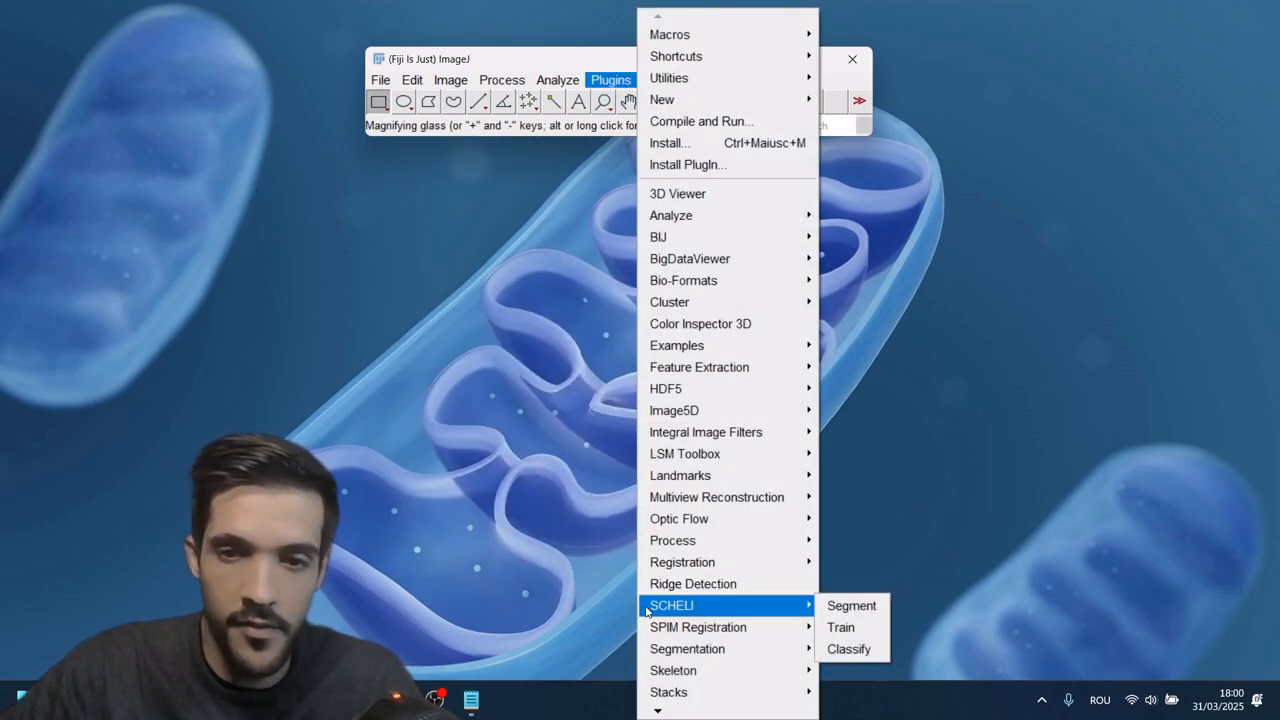
pyautogui.click(849, 650)
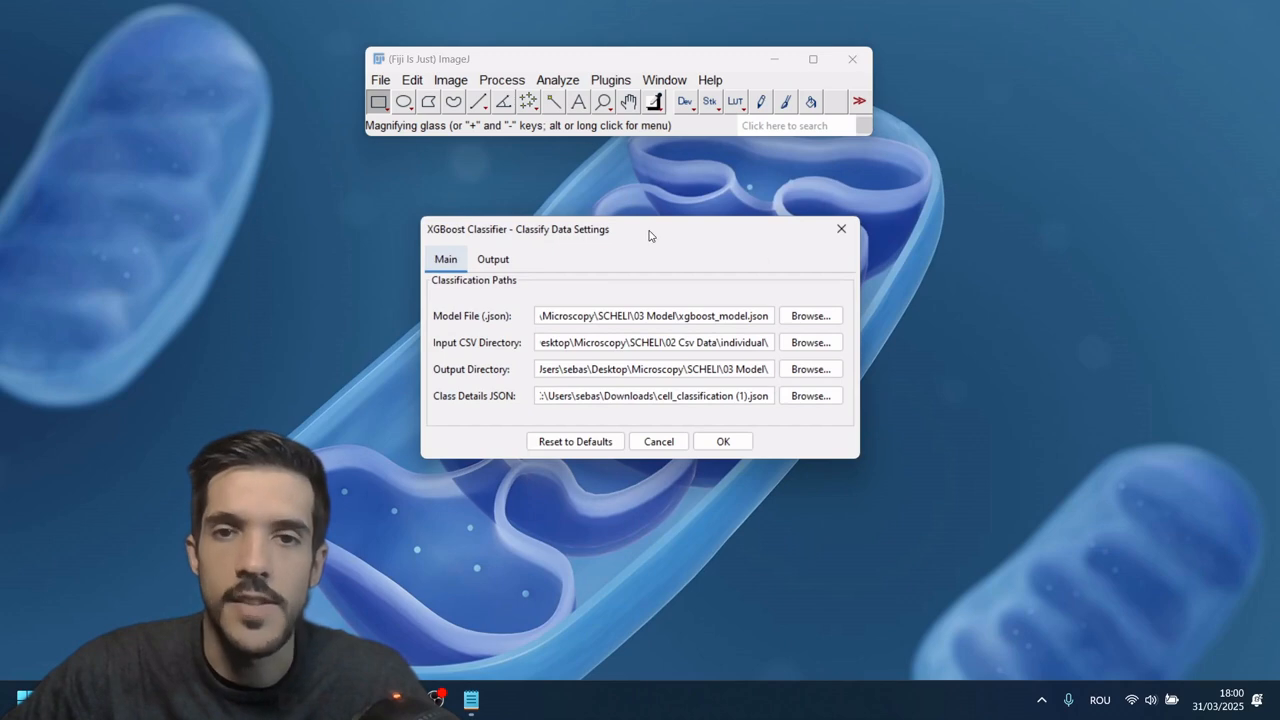
pyautogui.moveTo(648, 235); pyautogui.dragTo(637, 203)
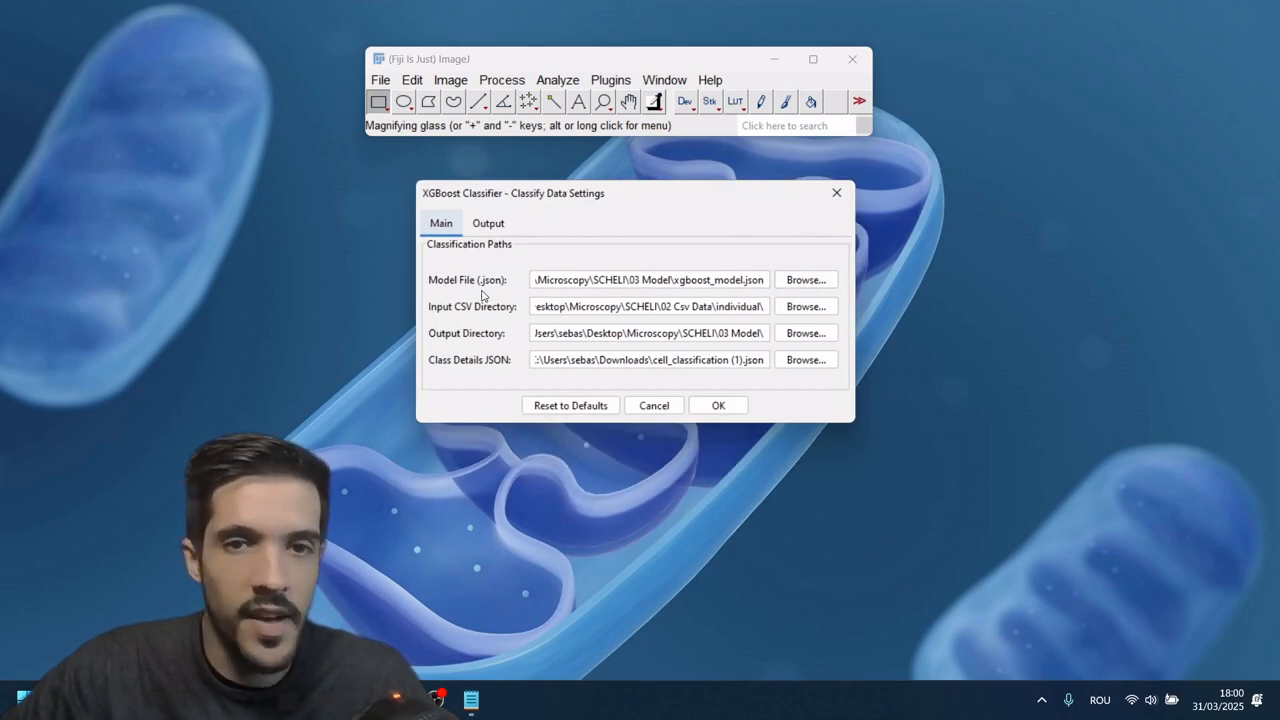
pyautogui.click(832, 282)
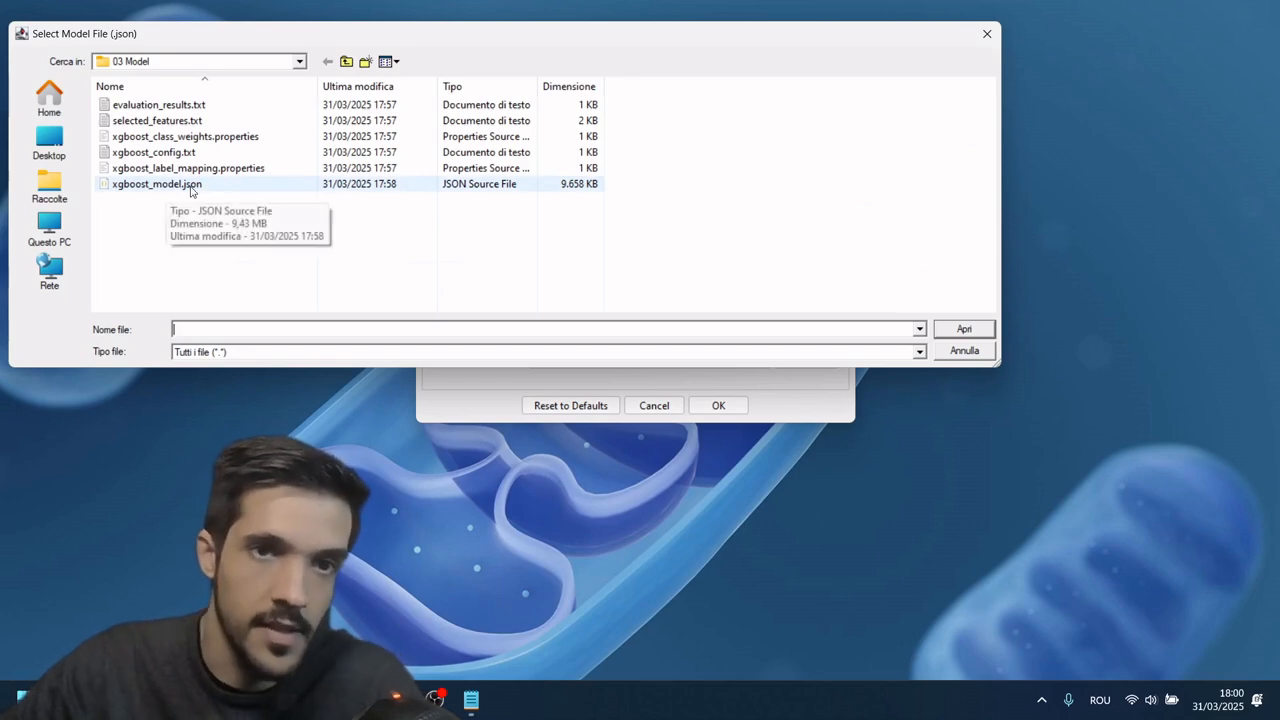
pyautogui.click(155, 188)
pyautogui.click(965, 330)
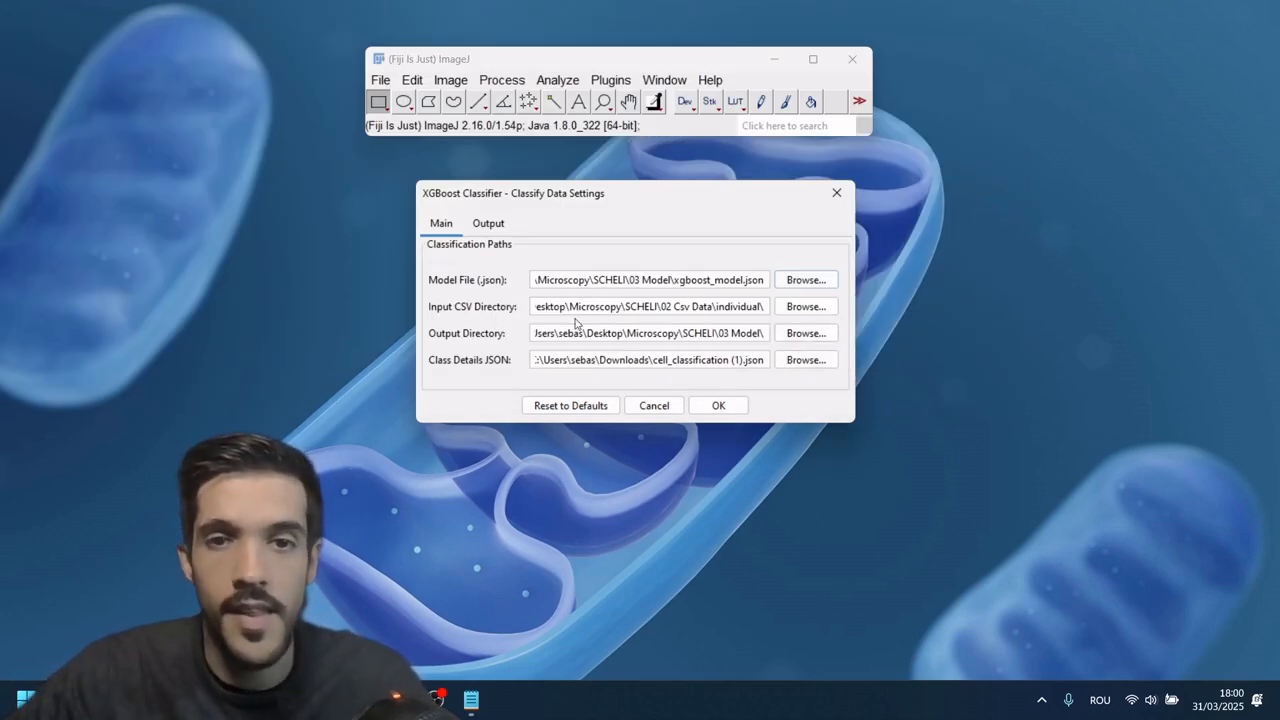
# Step: Set the input CSV directory to the individual folder inside SCHELI's 02 Csv Data
pyautogui.click(805, 306)
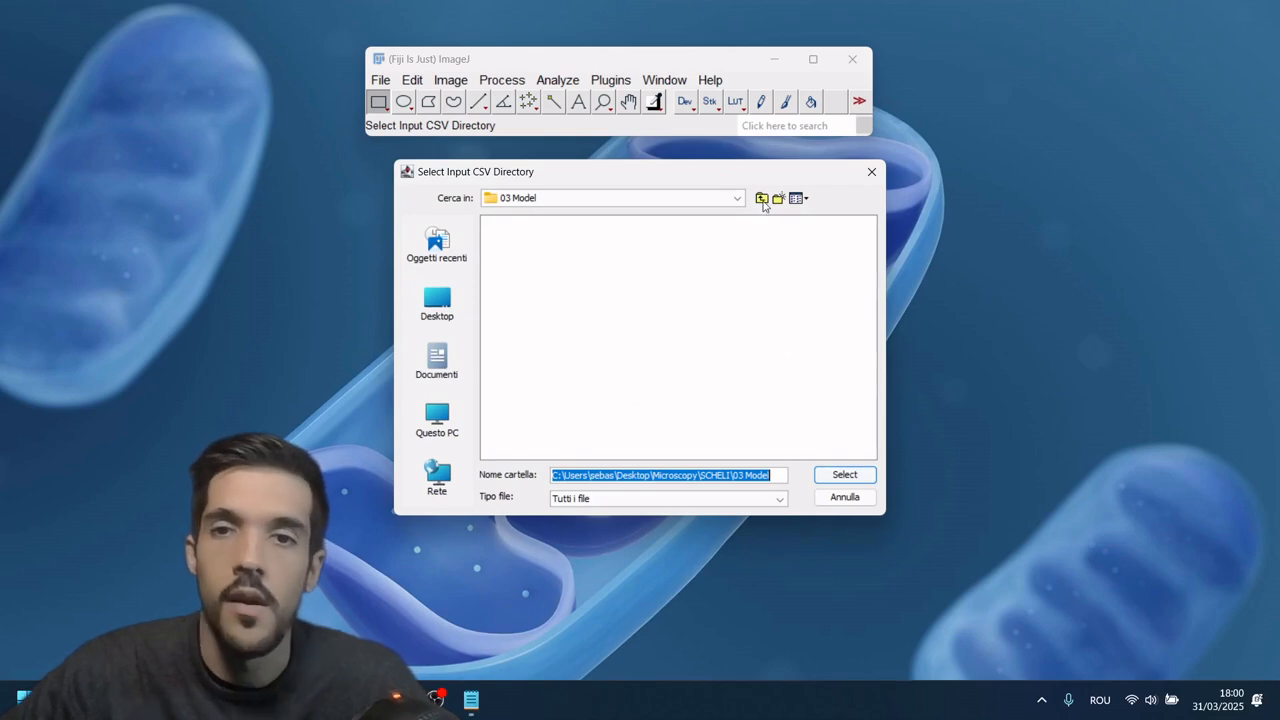
pyautogui.click(762, 200)
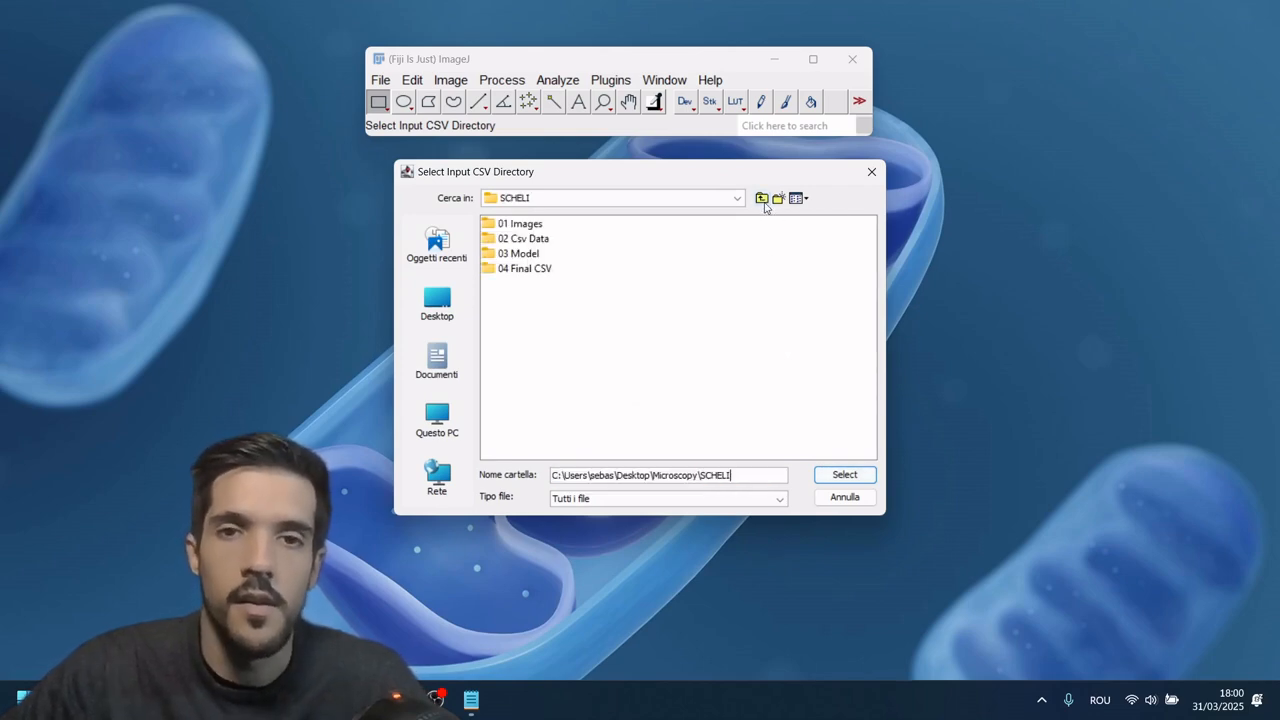
pyautogui.doubleClick(530, 240)
pyautogui.doubleClick(527, 240)
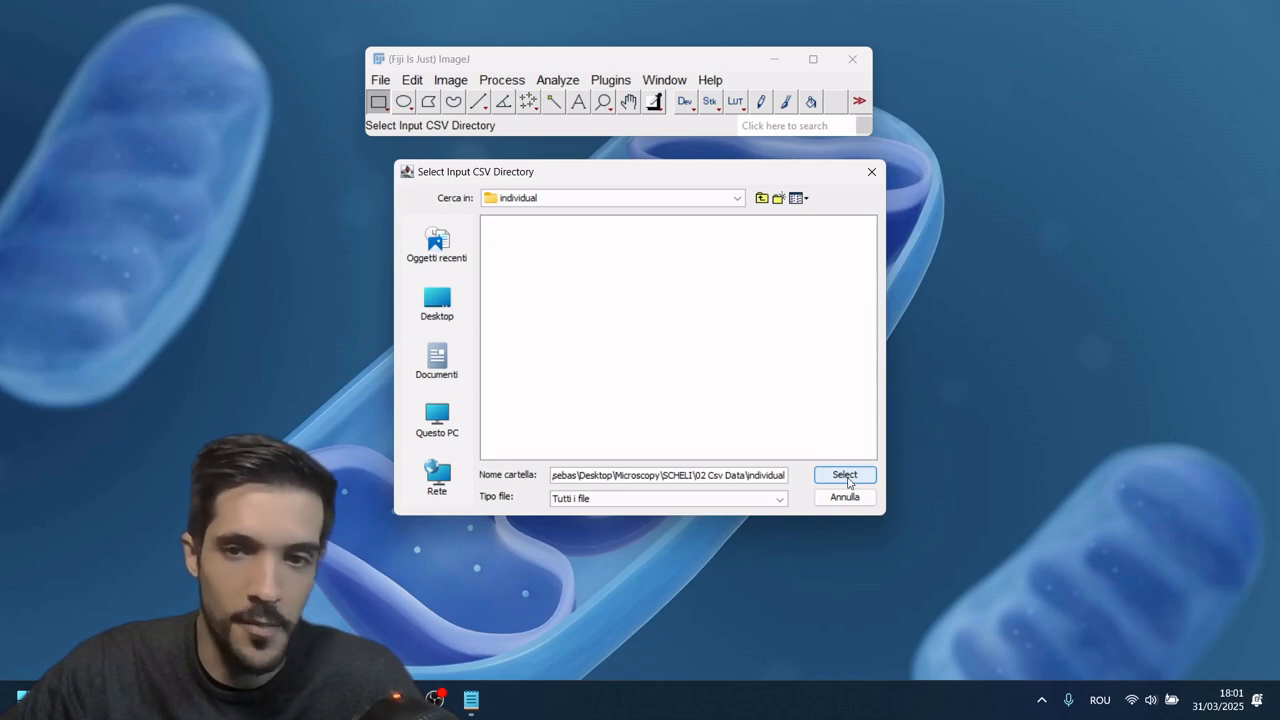
pyautogui.click(845, 475)
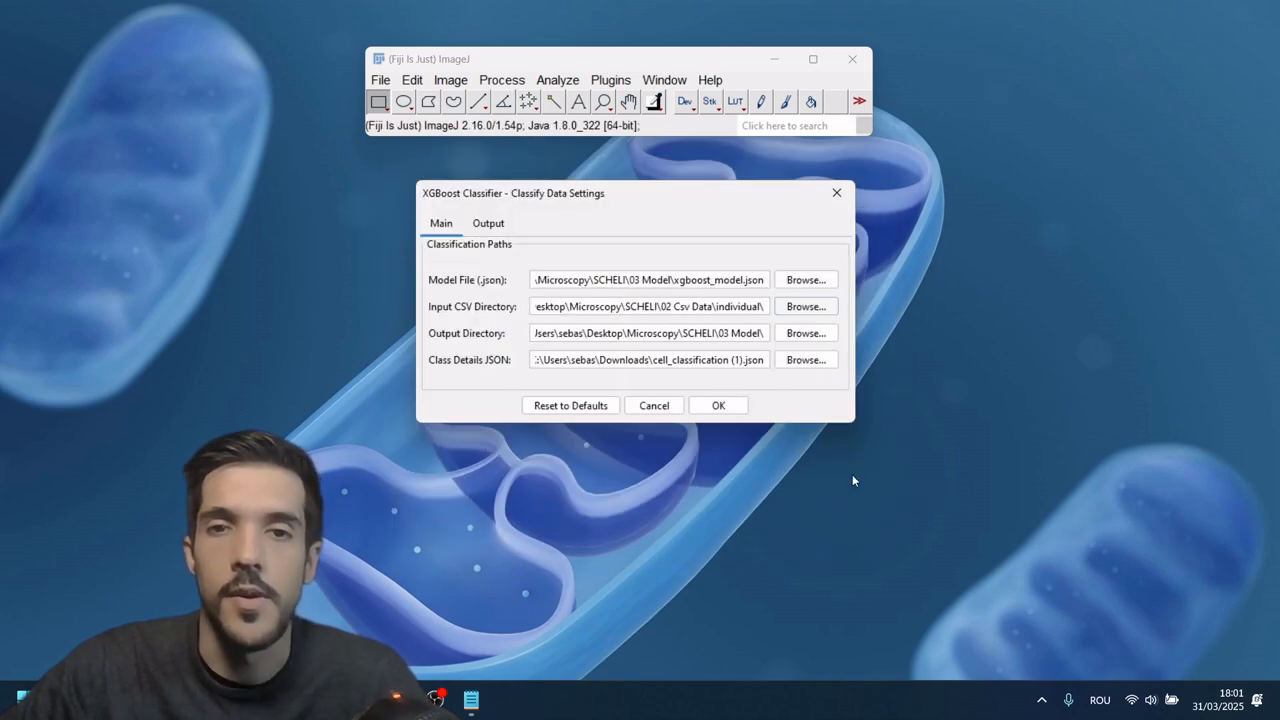
# Step: Set the classification output directory to the 04 Final CSV folder inside SCHELI
pyautogui.click(806, 333)
pyautogui.click(762, 198)
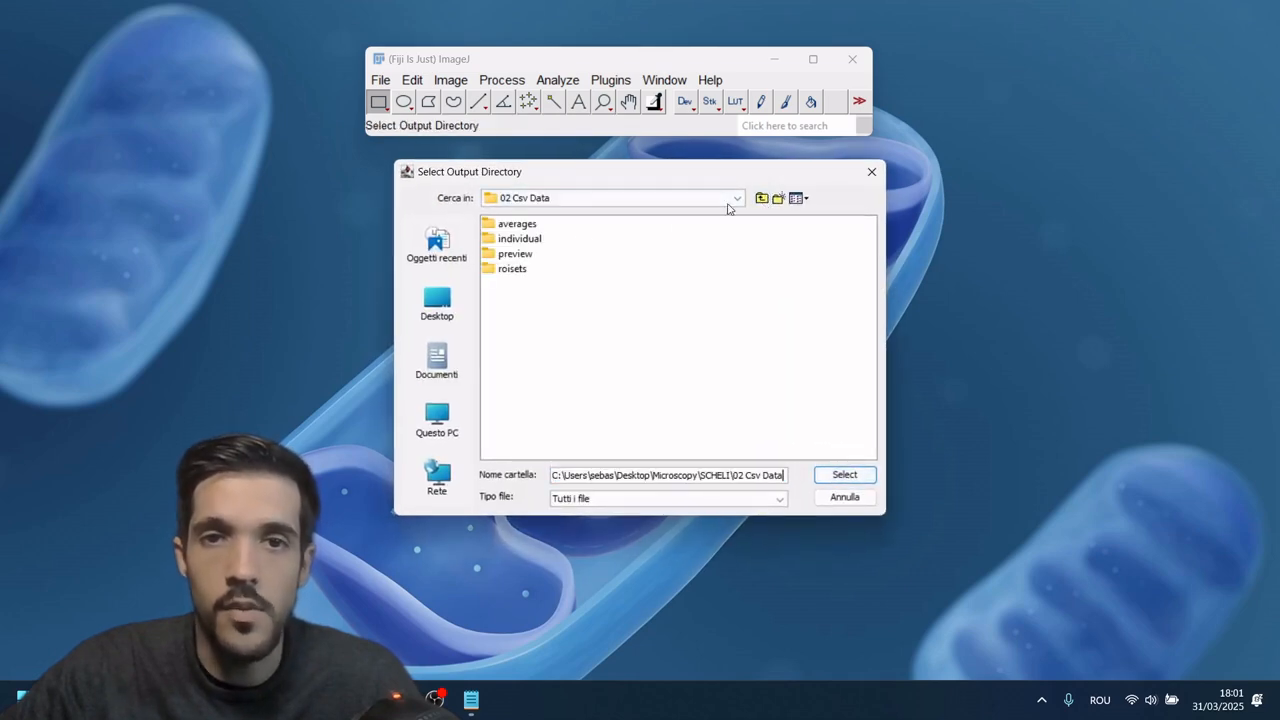
pyautogui.click(762, 198)
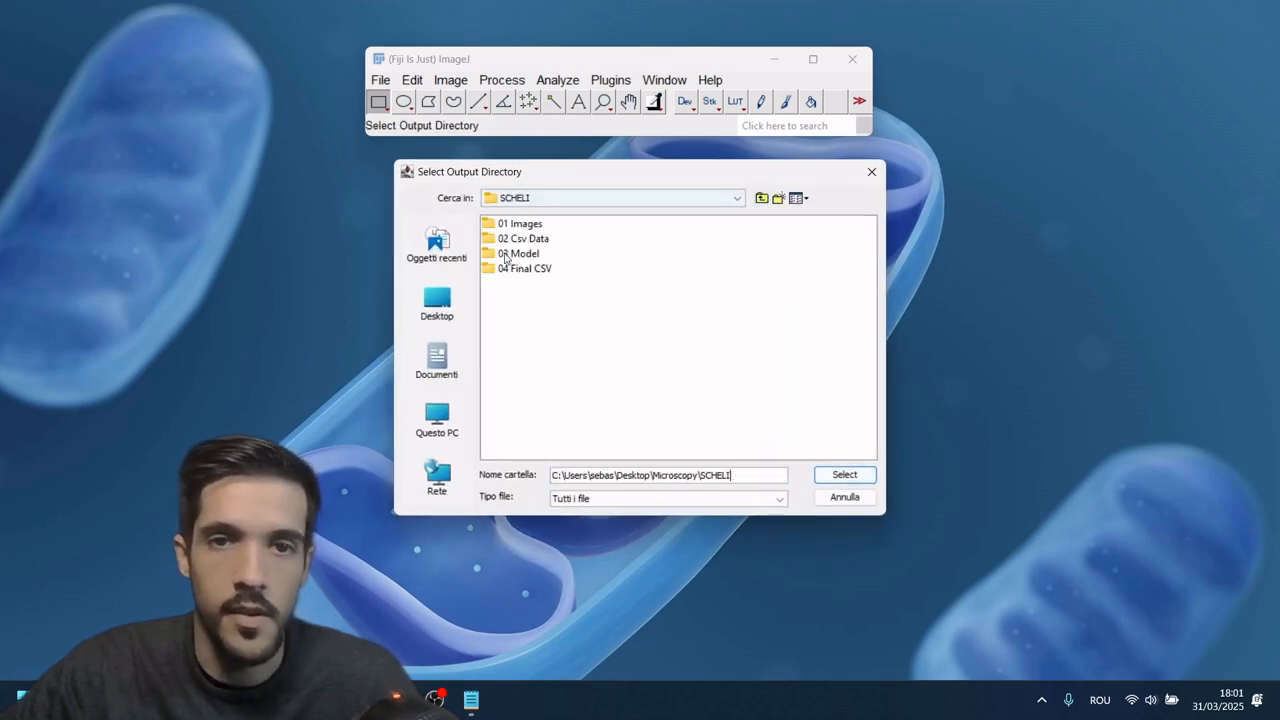
pyautogui.click(515, 268)
pyautogui.doubleClick(515, 268)
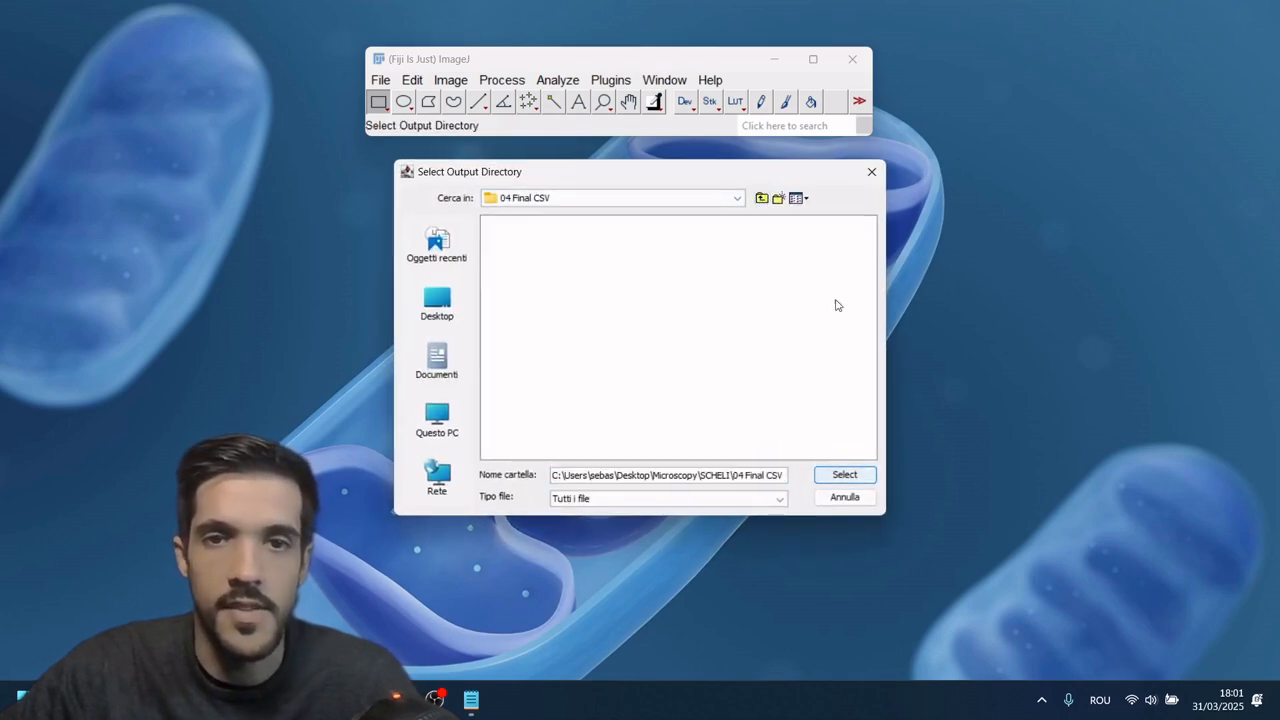
pyautogui.click(844, 474)
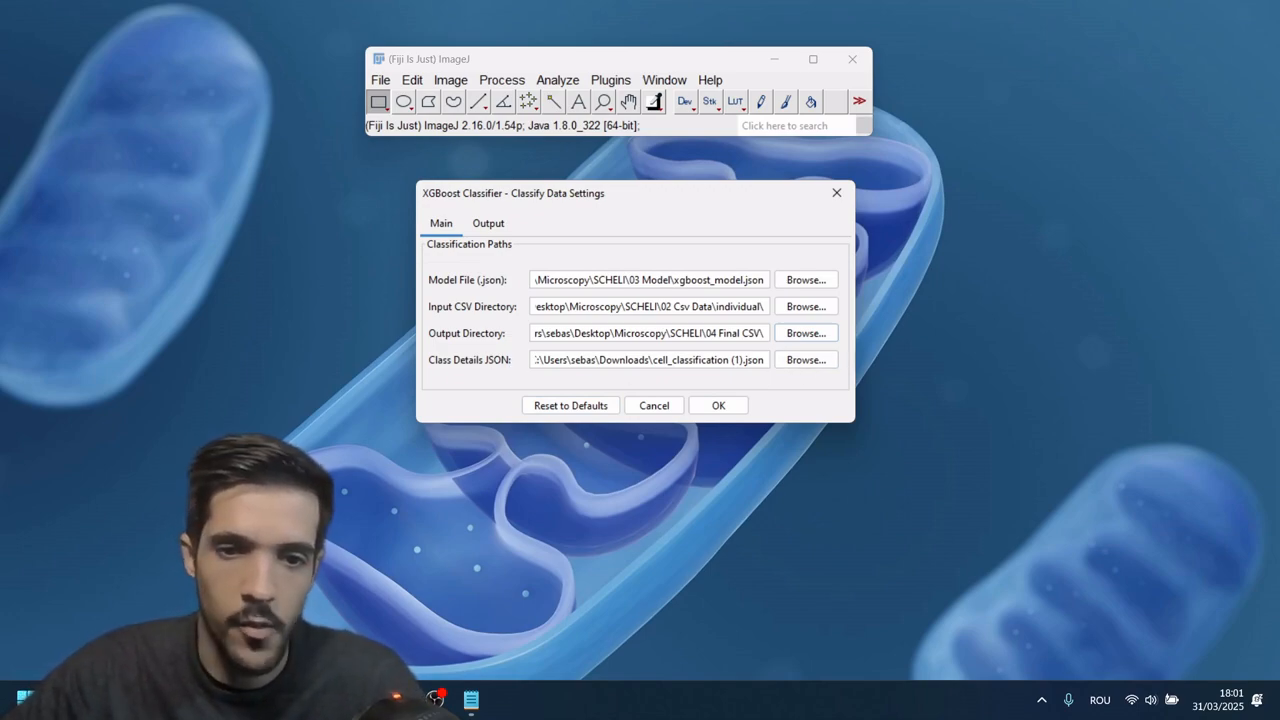
pyautogui.click(398, 700)
pyautogui.scroll(3, 549, 348)
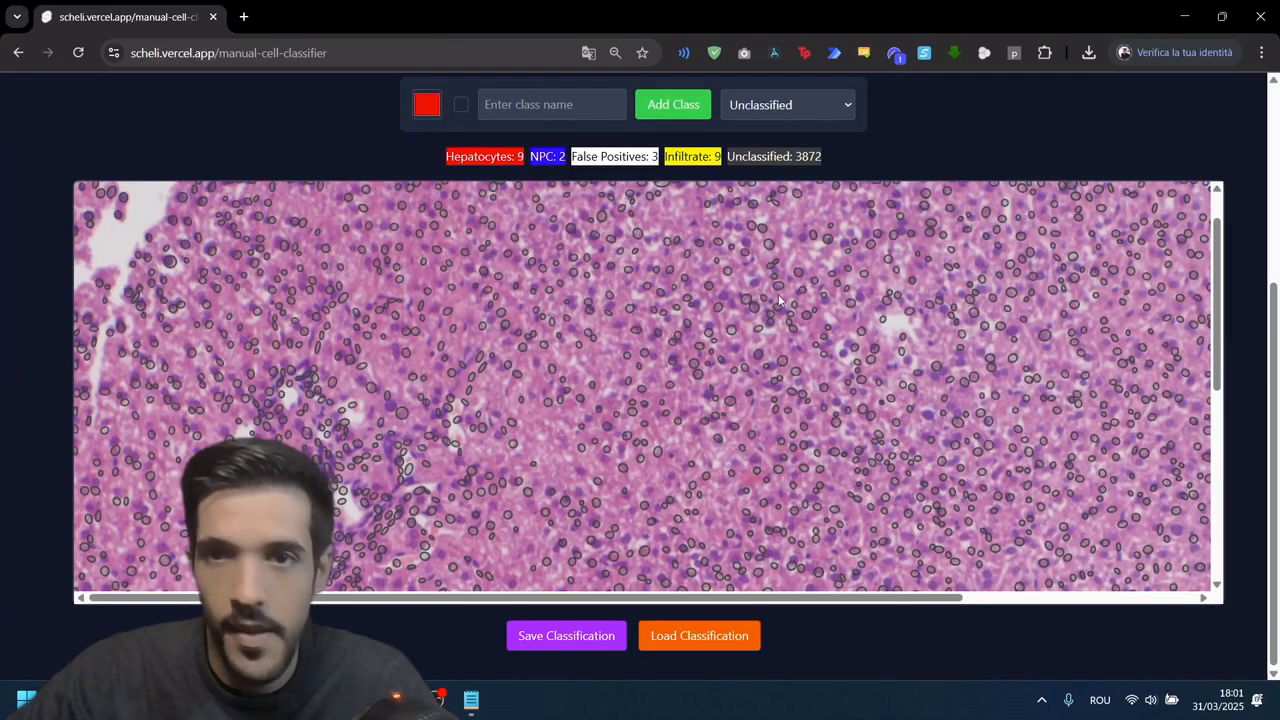
pyautogui.click(1184, 16)
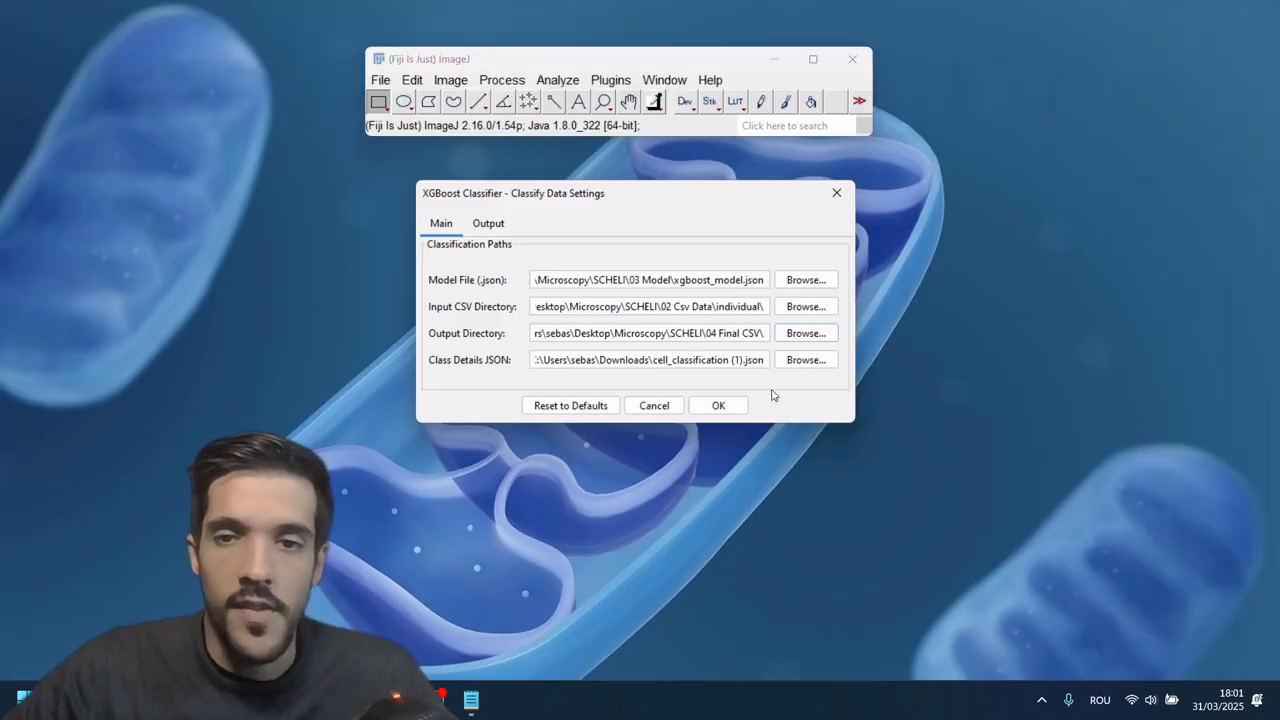
# Step: Switch to File Explorer and open classification_results.csv from SCHELI's 04 Final CSV folder
pyautogui.click(372, 700)
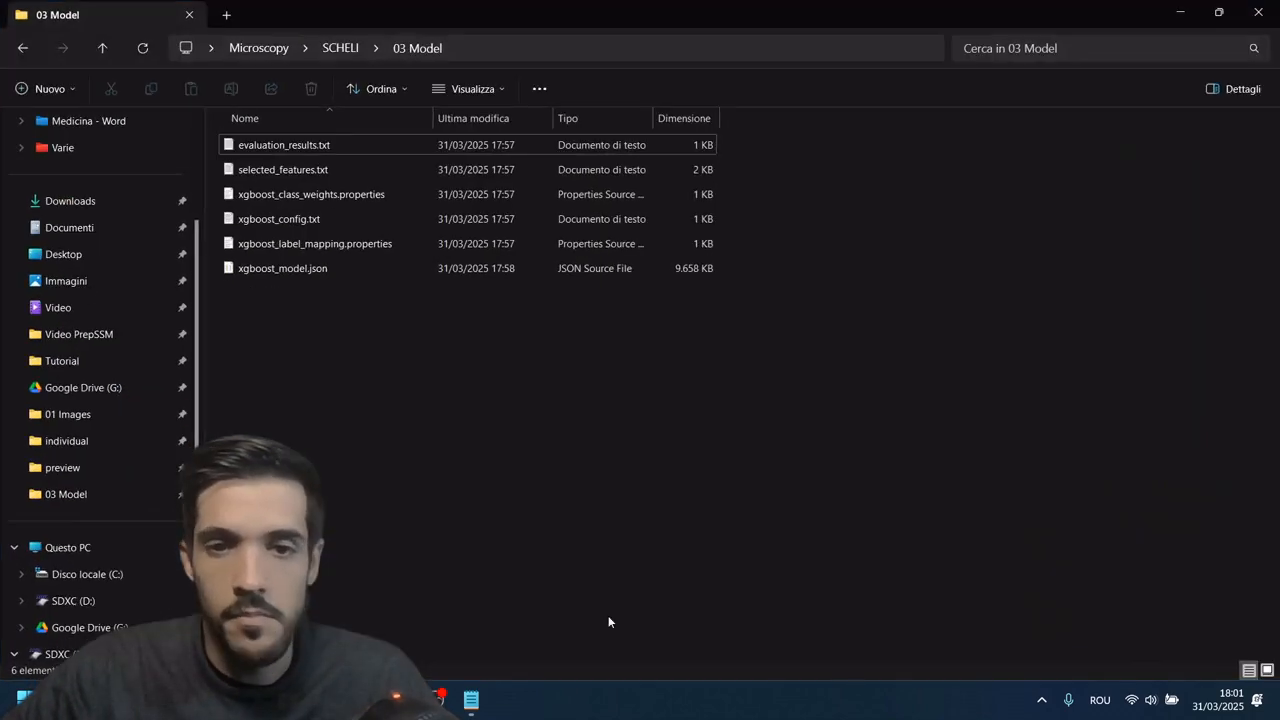
pyautogui.click(385, 40)
pyautogui.press('Escape')
pyautogui.click(339, 53)
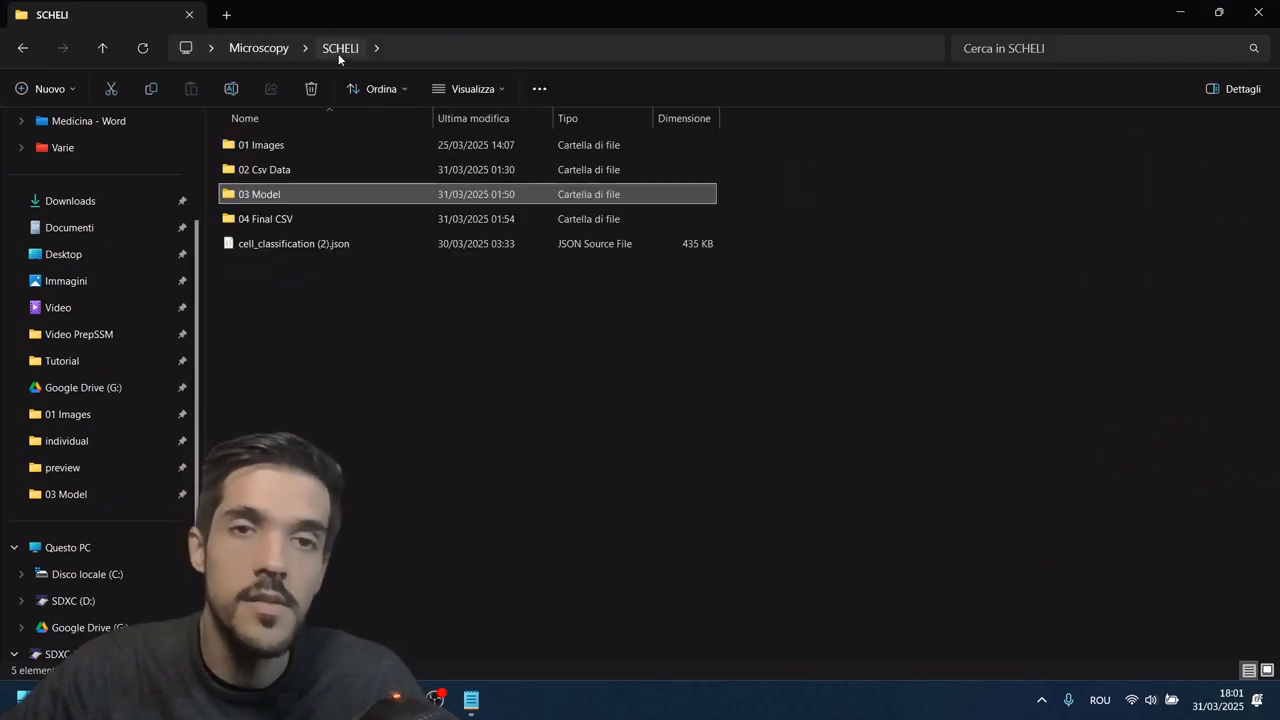
pyautogui.doubleClick(302, 222)
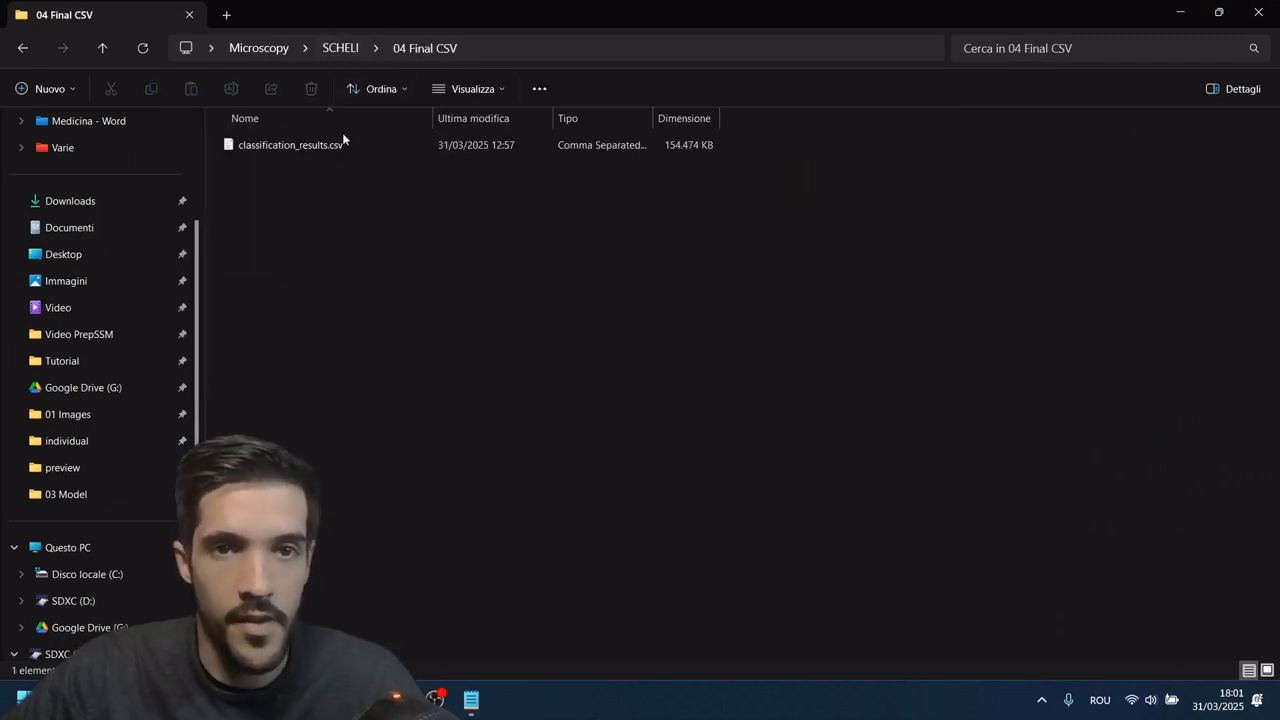
pyautogui.doubleClick(340, 145)
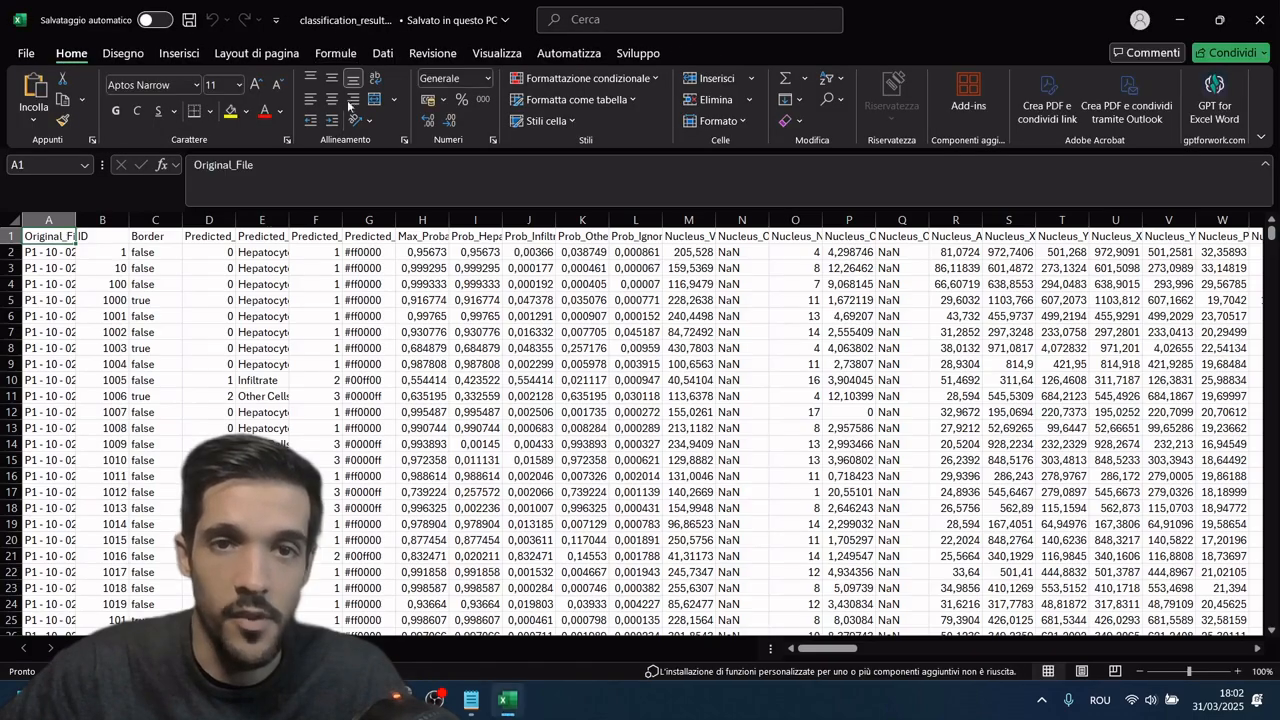
# Step: Check the last rows of the classification results and widen the Predicted_Class_Name and Original_File columns to make them readable
pyautogui.moveTo(1274, 236); pyautogui.dragTo(1263, 634)
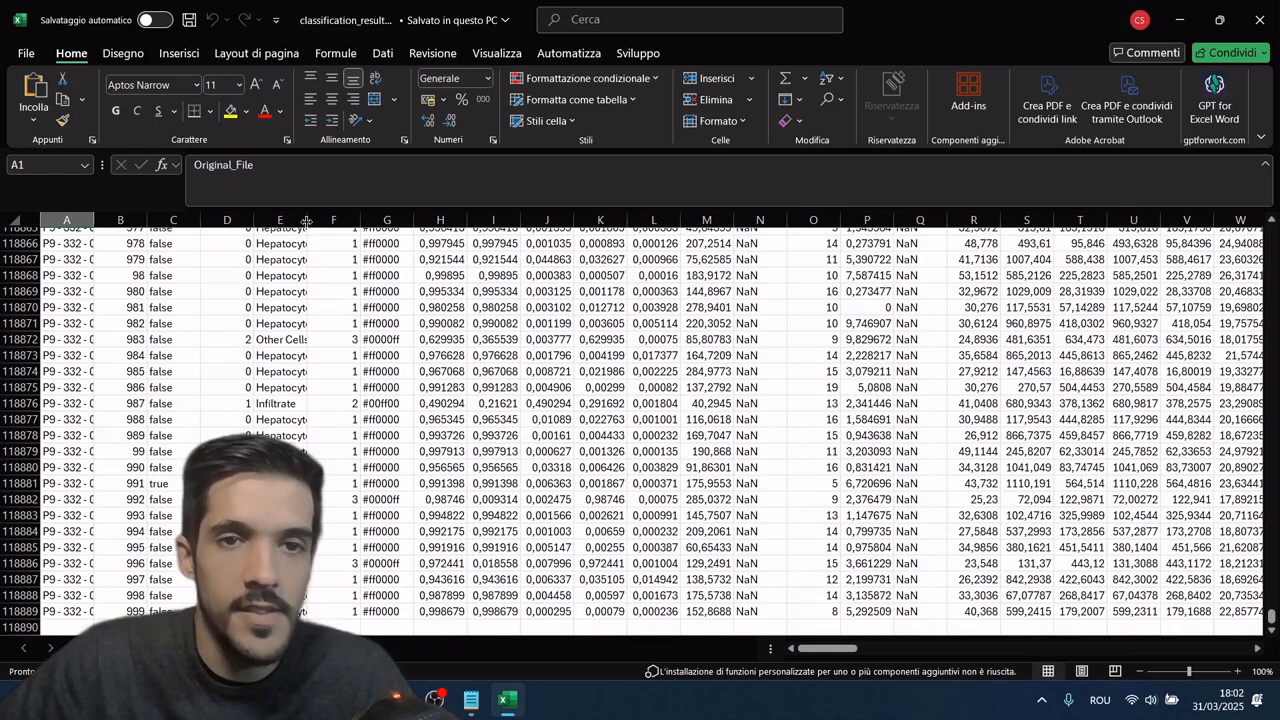
pyautogui.moveTo(307, 220); pyautogui.dragTo(329, 220)
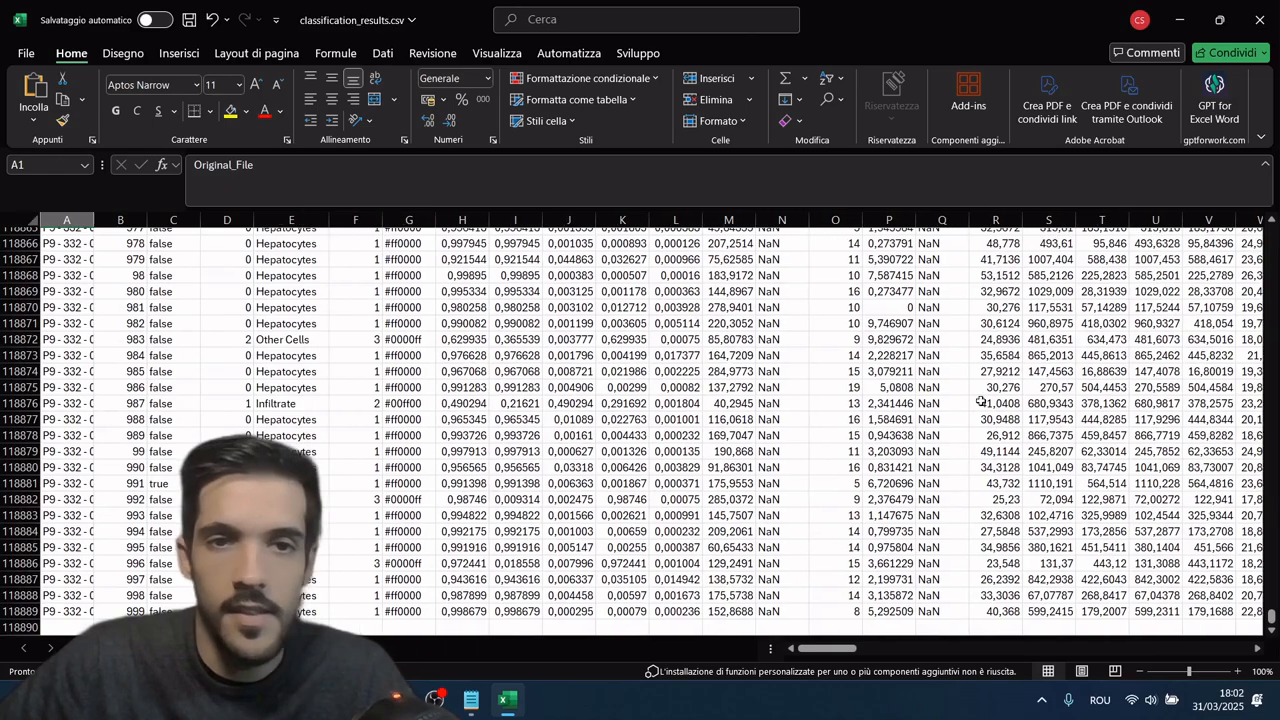
pyautogui.moveTo(1273, 612); pyautogui.dragTo(1270, 228)
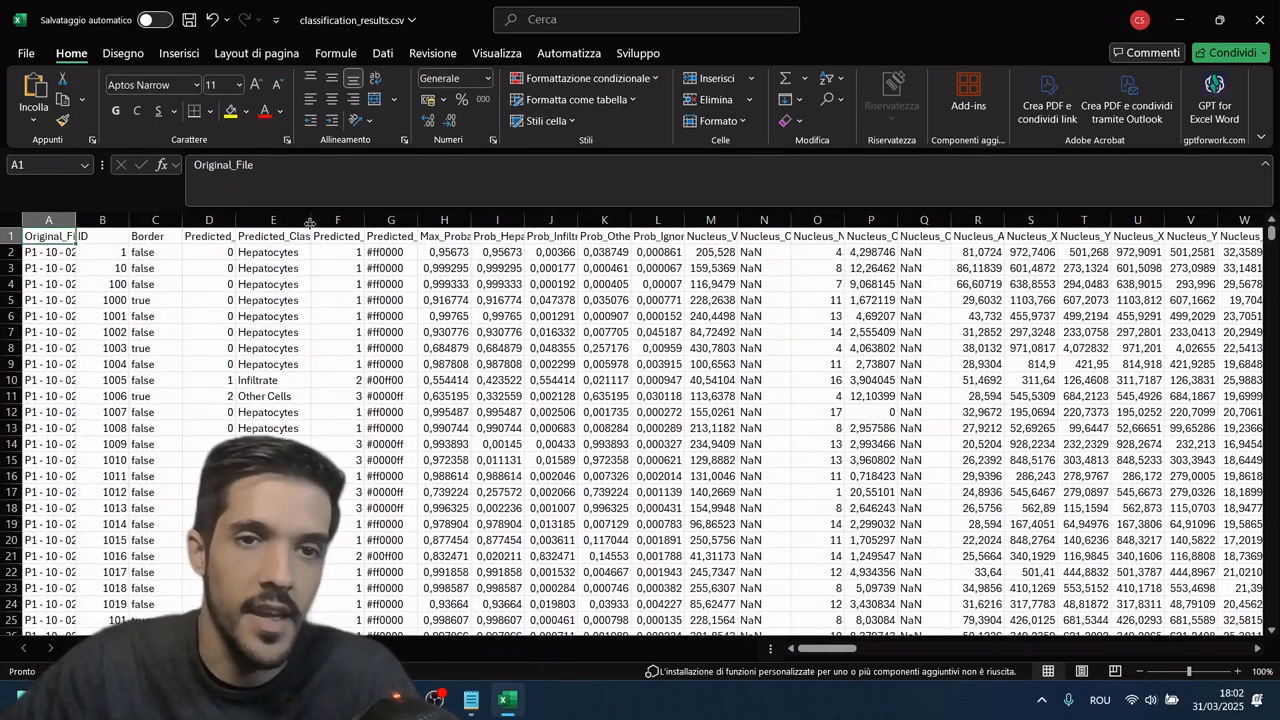
pyautogui.moveTo(310, 222); pyautogui.dragTo(342, 224)
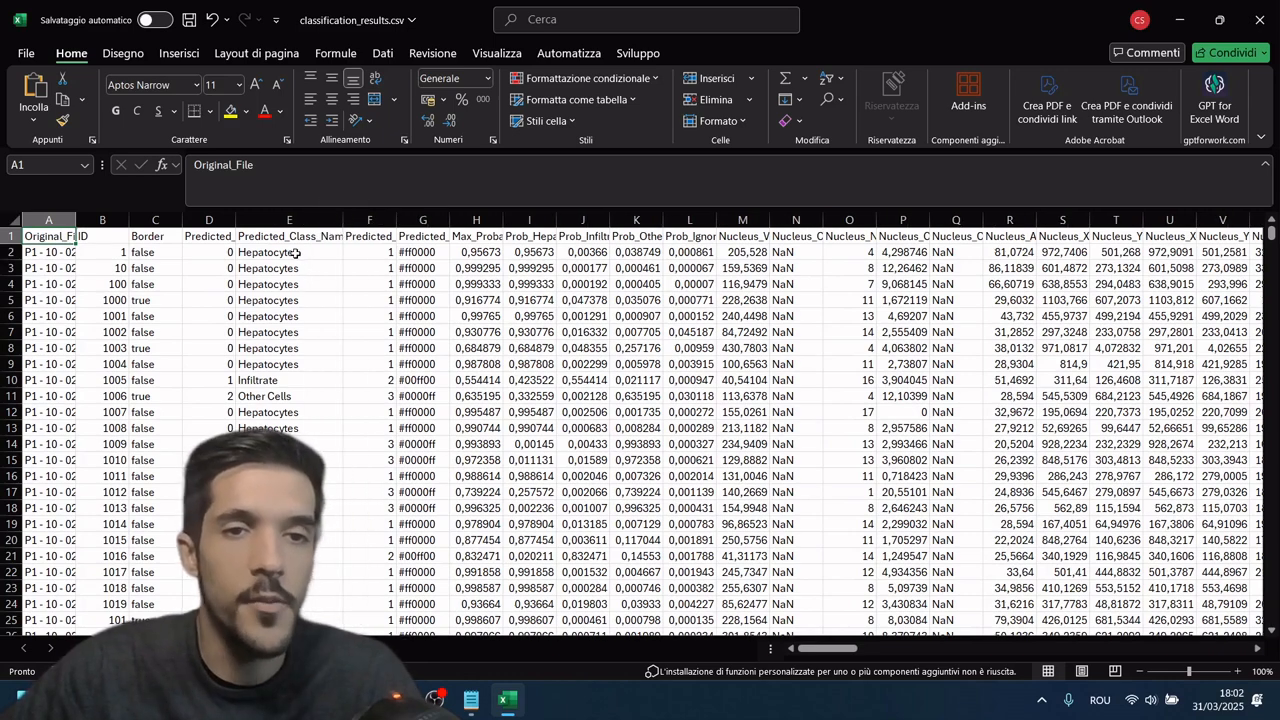
pyautogui.moveTo(75, 219); pyautogui.dragTo(121, 219)
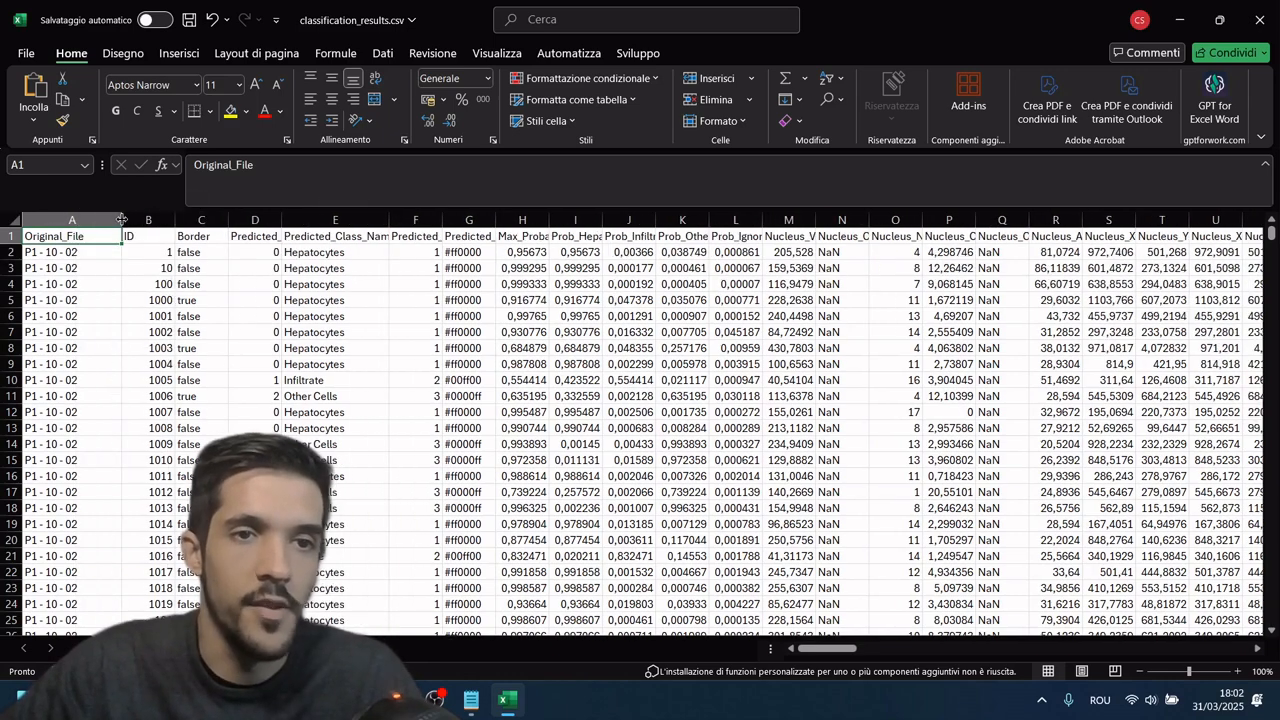
# Step: Examine the first cell record's original file, ID, predicted class name and maximum probability
pyautogui.click(72, 256)
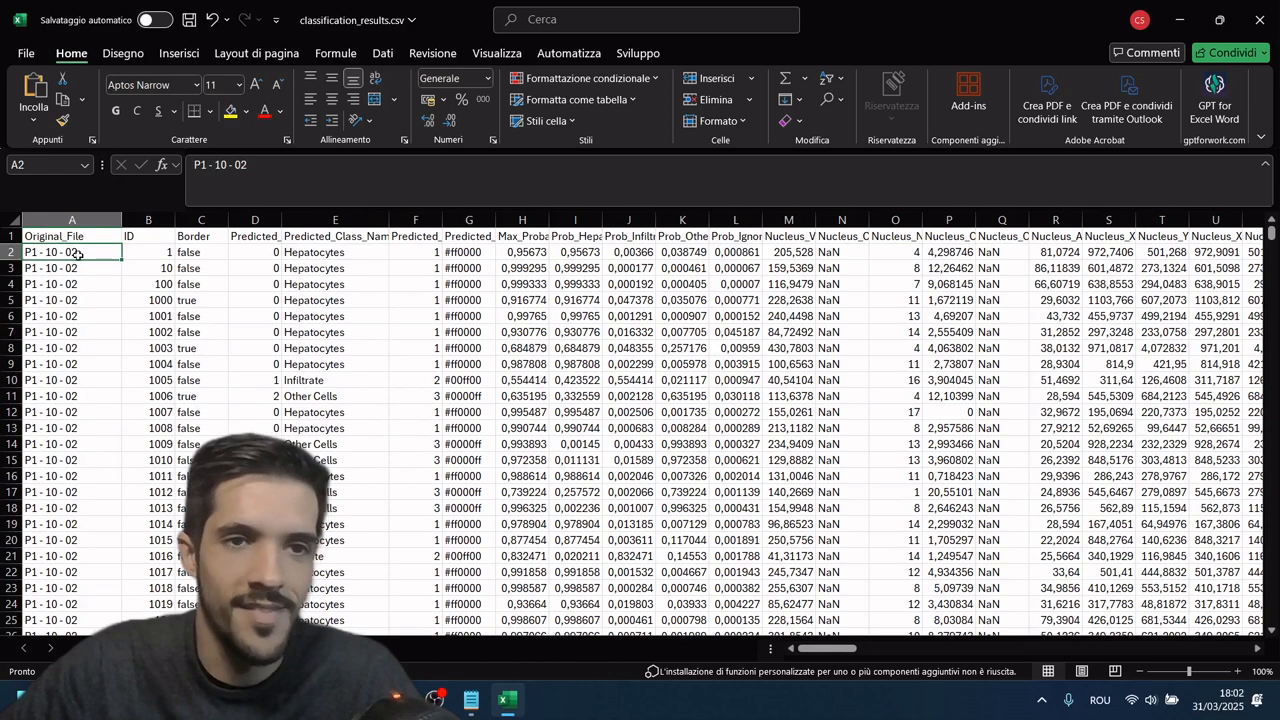
pyautogui.click(163, 253)
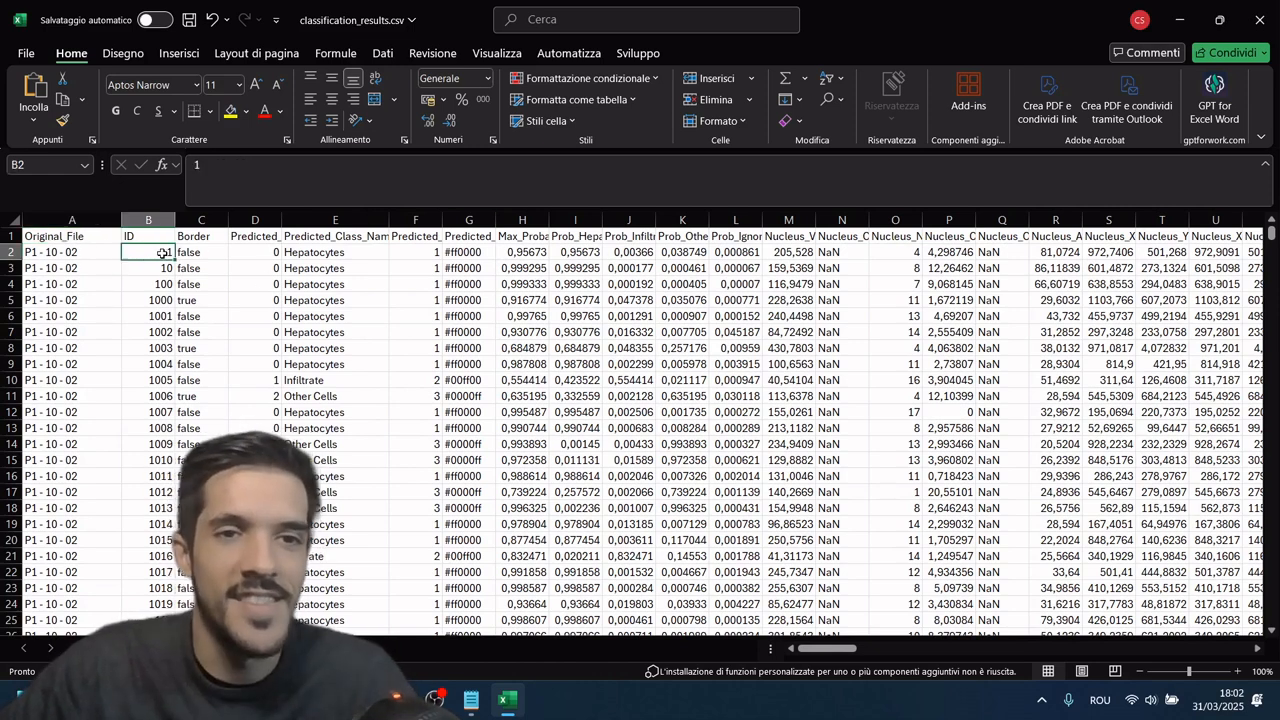
pyautogui.click(375, 258)
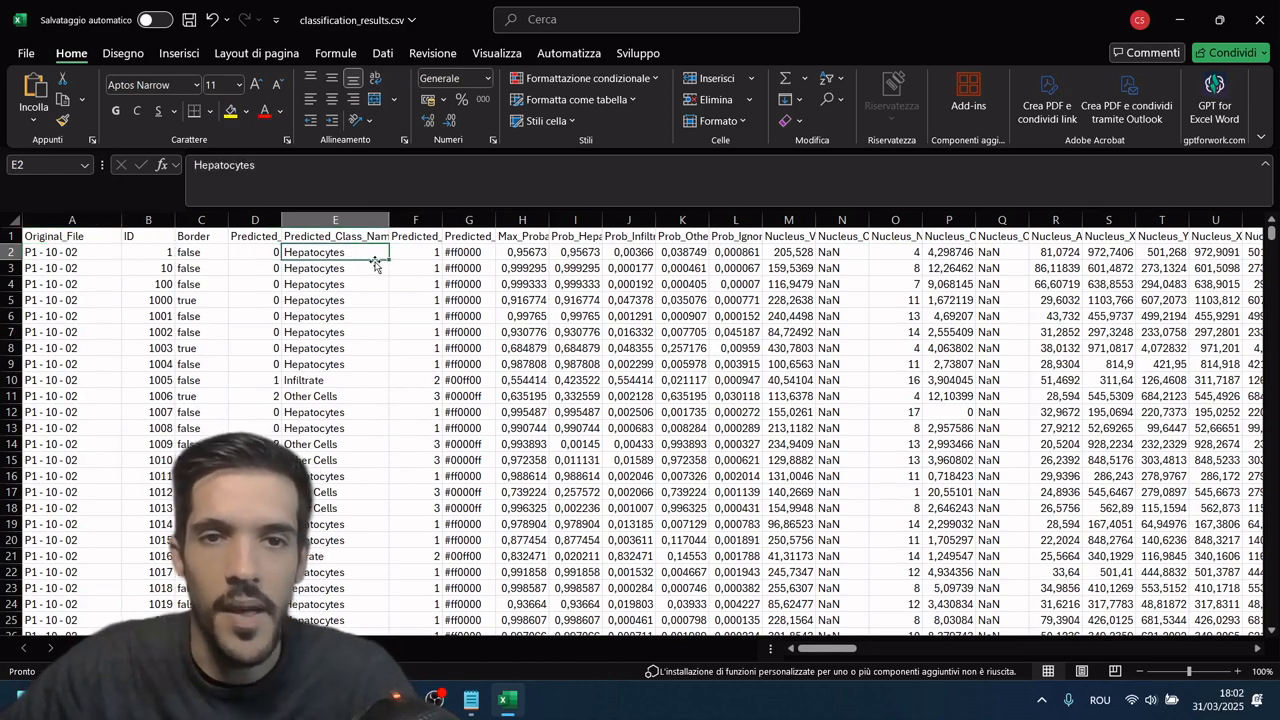
pyautogui.click(530, 253)
# Step: Examine the first record's probabilities for Hepatocytes, Infiltrate, OtherCells and Ignore, then look over the neighbouring measurement columns
pyautogui.moveTo(545, 228); pyautogui.dragTo(832, 221)
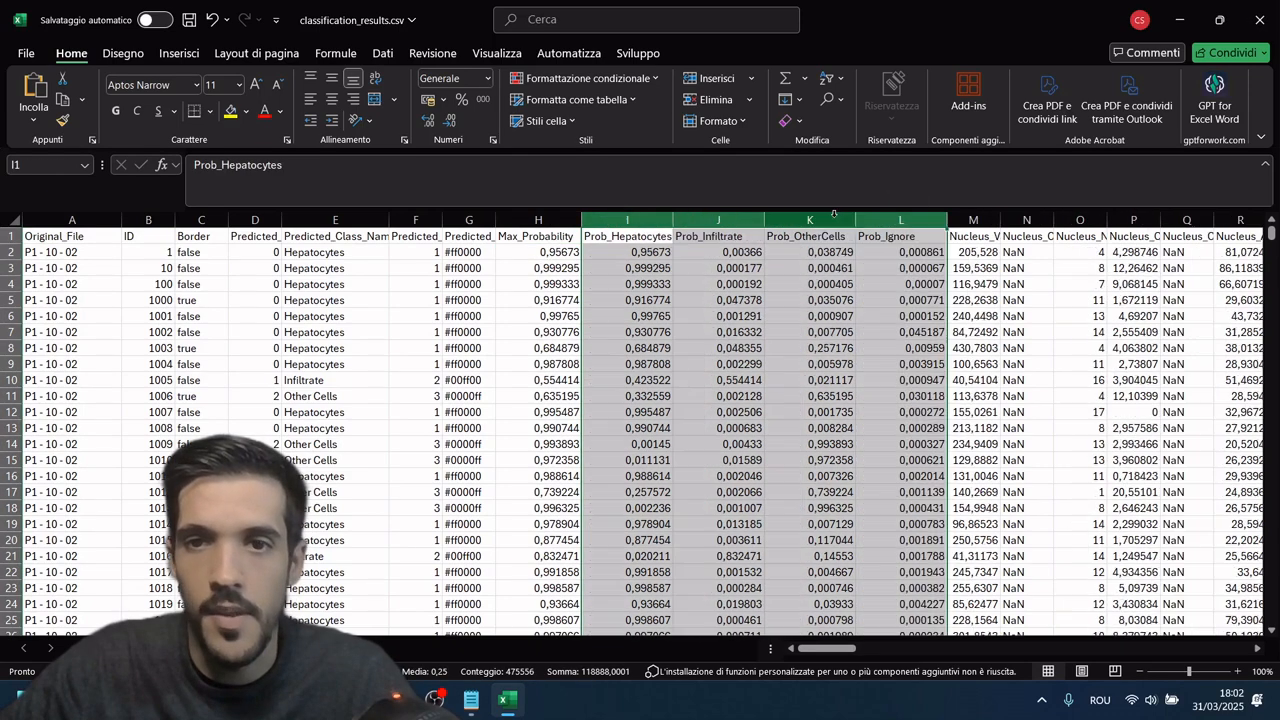
pyautogui.click(643, 251)
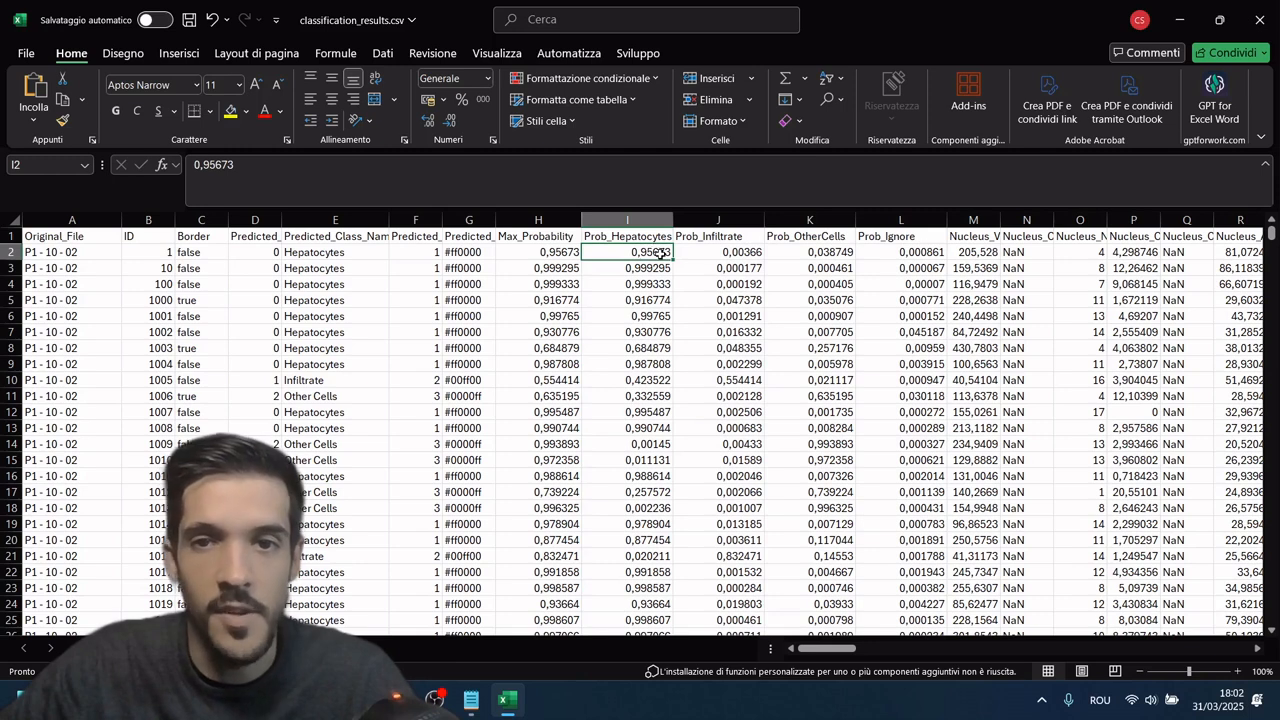
pyautogui.click(758, 258)
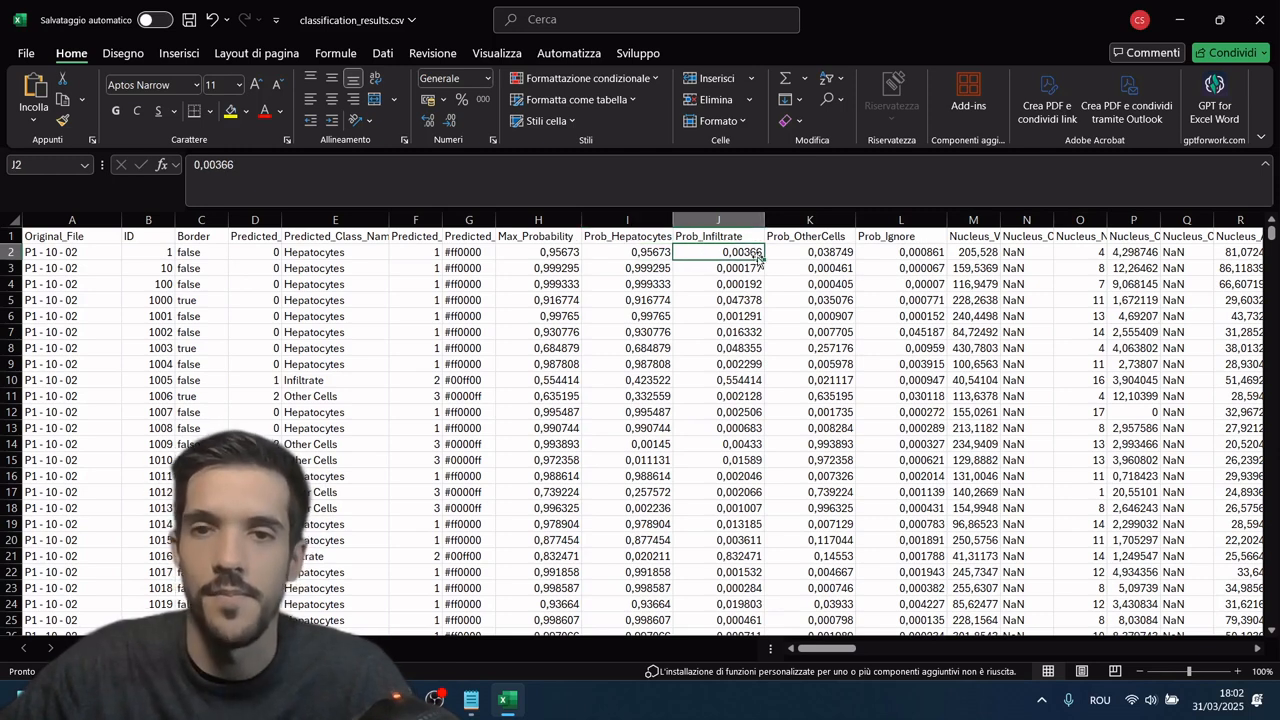
pyautogui.click(846, 253)
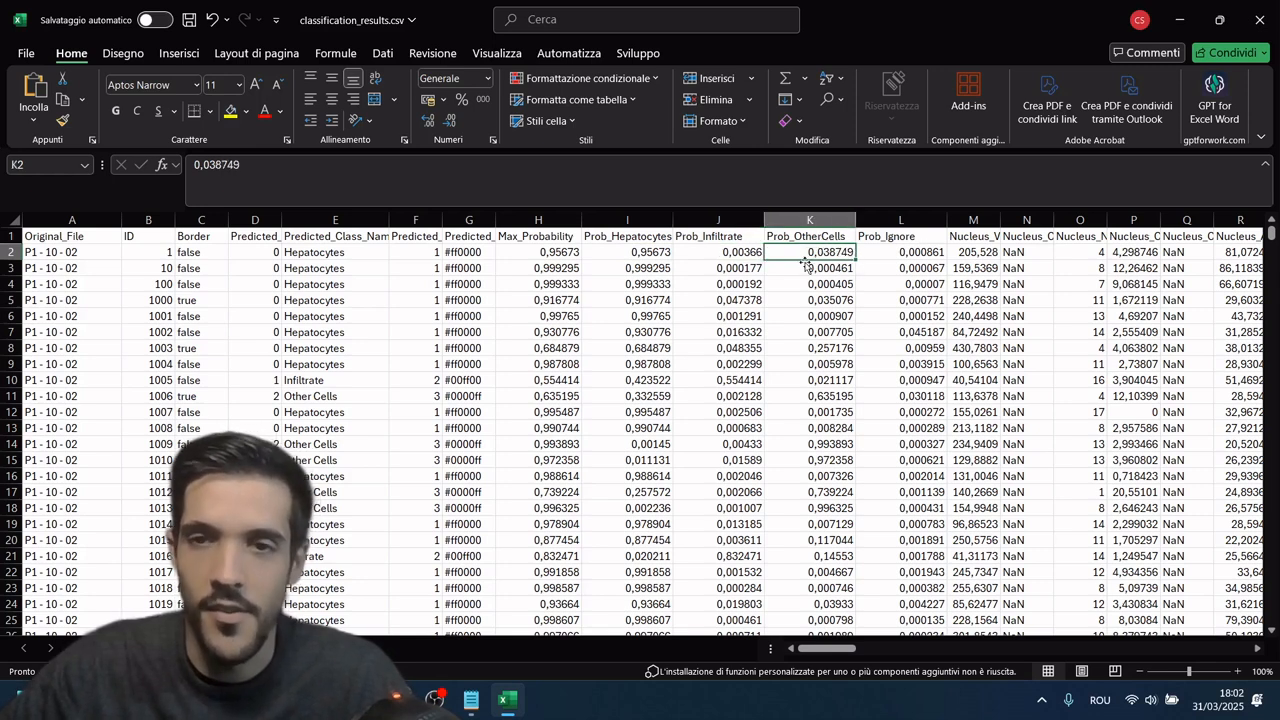
pyautogui.click(898, 254)
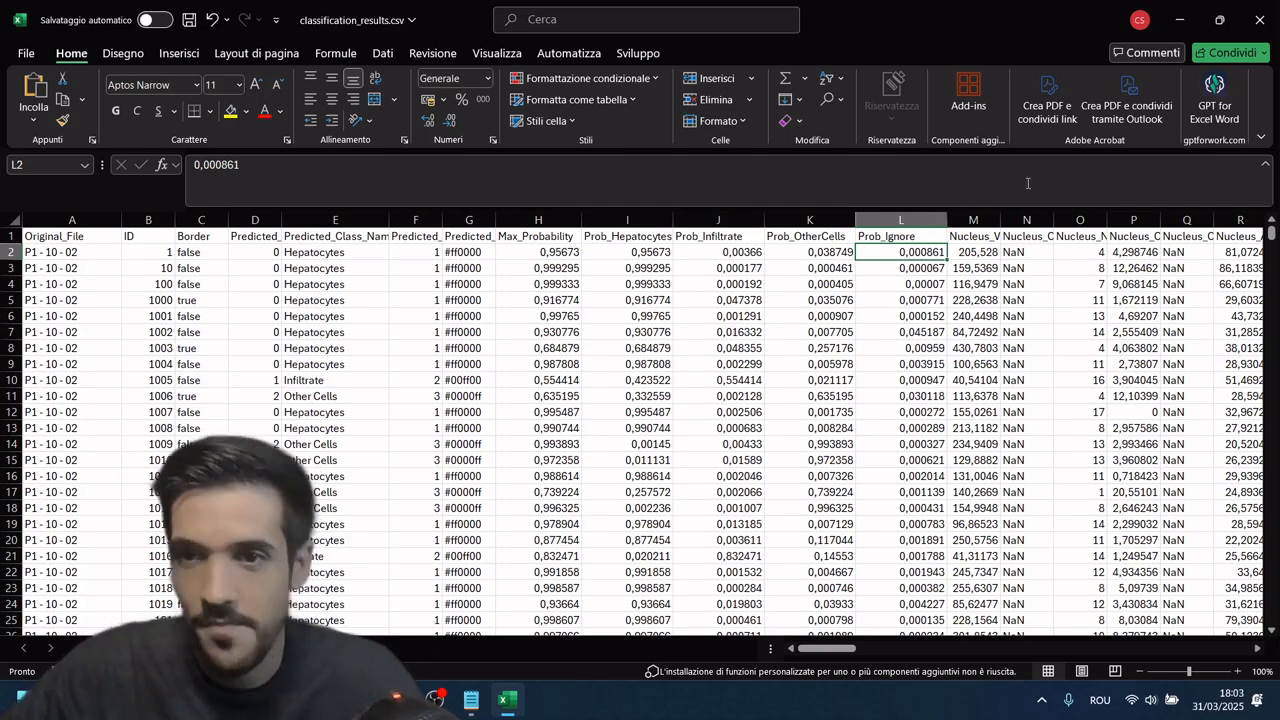
pyautogui.scroll(-2, 332, 300)
pyautogui.scroll(2, 332, 300)
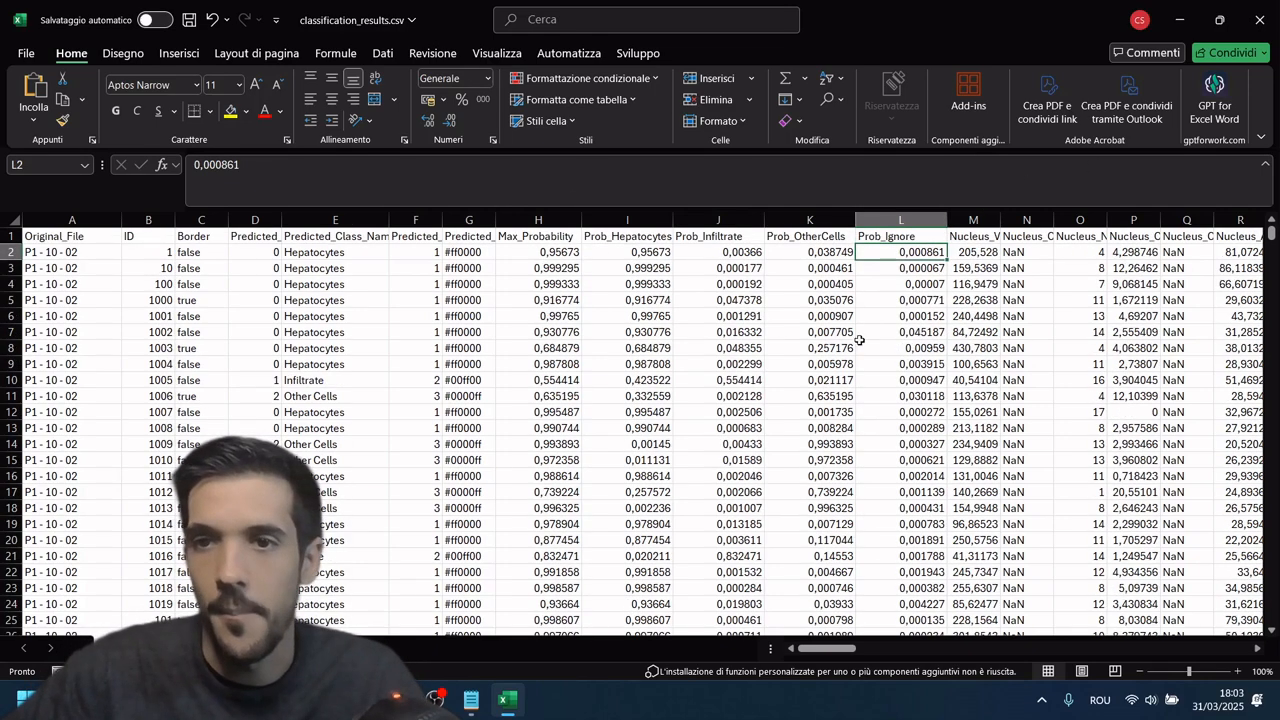
pyautogui.moveTo(822, 648); pyautogui.dragTo(732, 615)
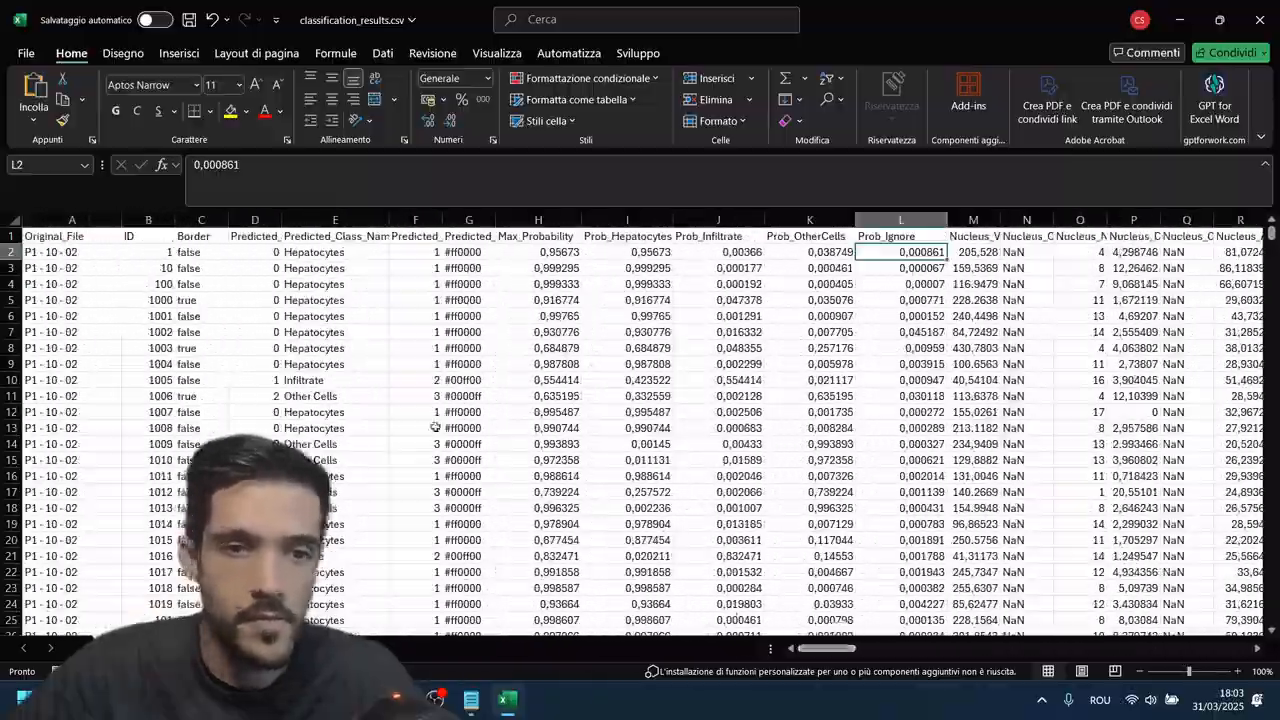
# Step: Go to the end of the classification data and select the empty cell F118893 below it
pyautogui.scroll(-9, 435, 427)
pyautogui.moveTo(1262, 236); pyautogui.dragTo(1097, 587)
pyautogui.scroll(-8, 511, 508)
pyautogui.scroll(5, 491, 389)
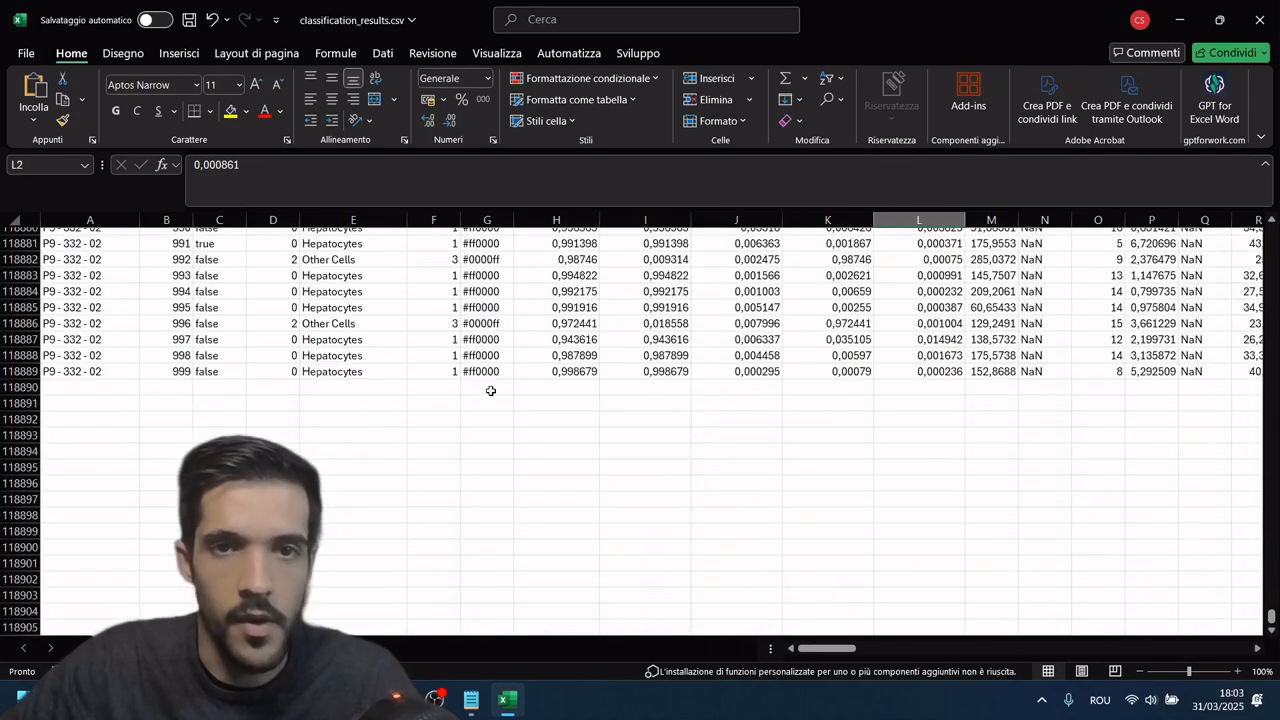
pyautogui.click(430, 503)
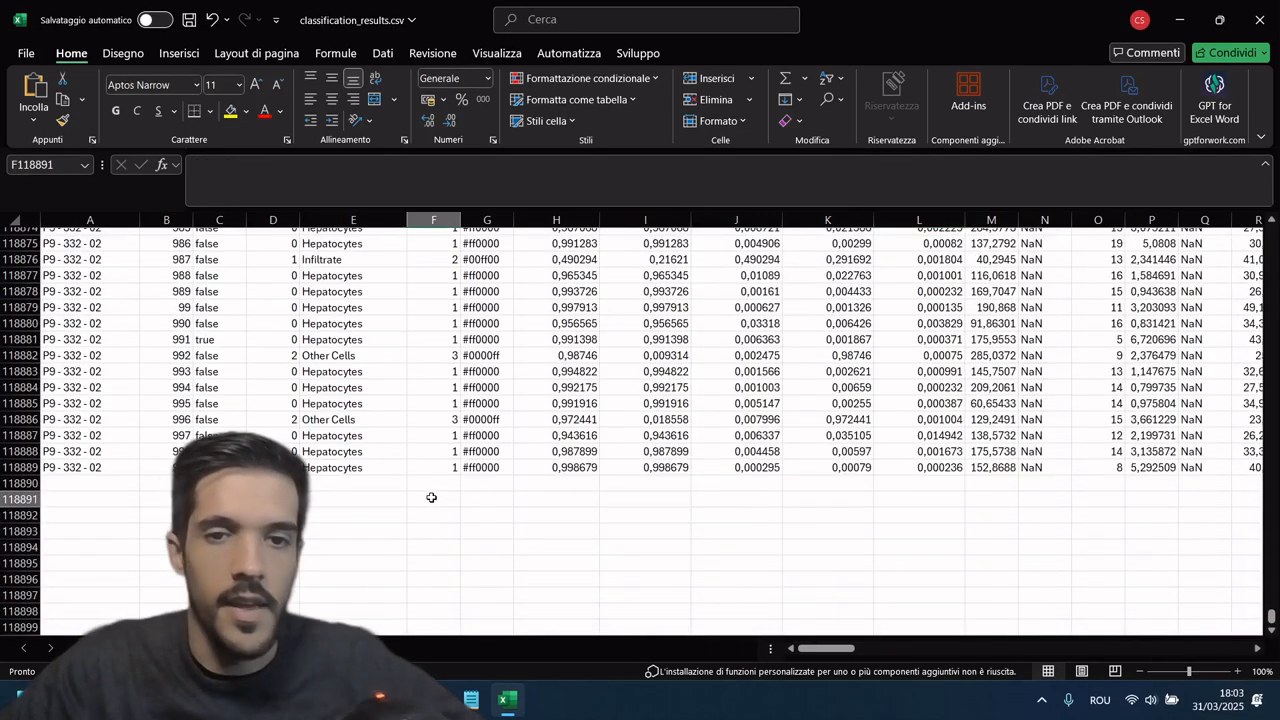
pyautogui.click(440, 534)
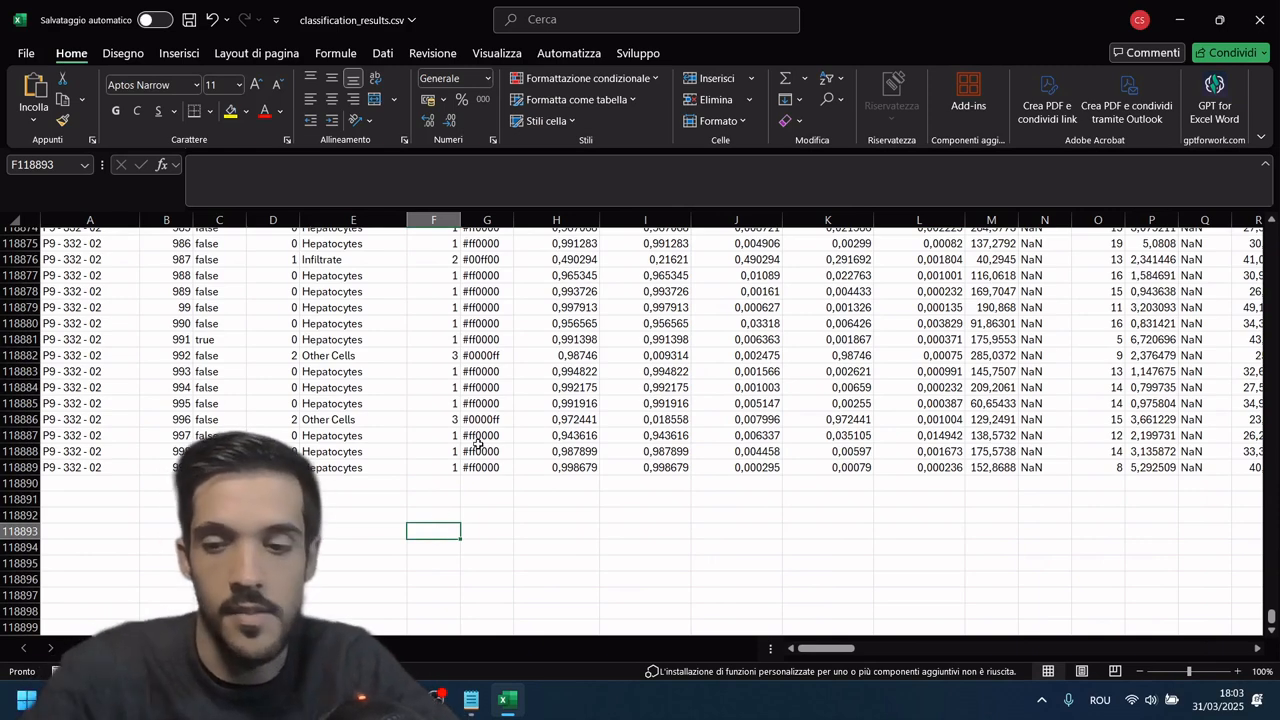
# Step: Format the class fractions in H118894:H118897 as percentages
pyautogui.moveTo(598, 554); pyautogui.dragTo(587, 596)
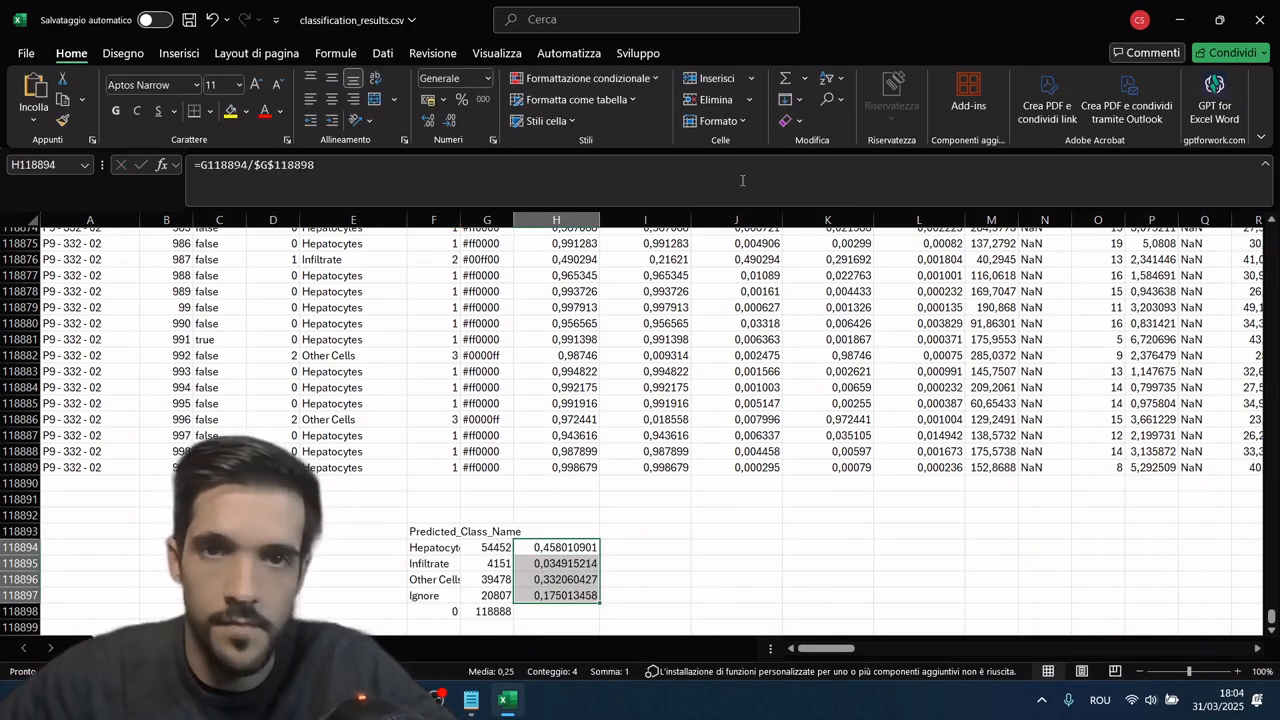
pyautogui.click(462, 99)
pyautogui.click(640, 579)
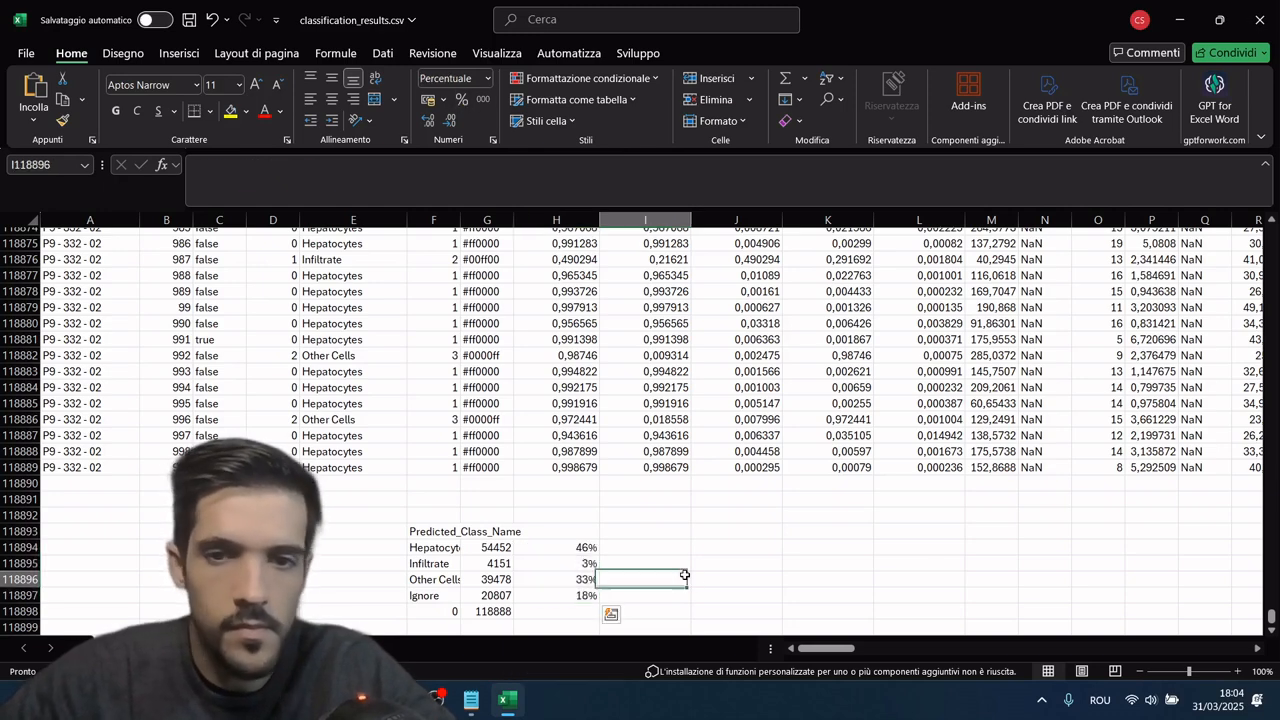
# Step: Head the class summary's value columns Count and Percentage, and widen column F to fit the class names
pyautogui.click(486, 530)
pyautogui.write('Count')
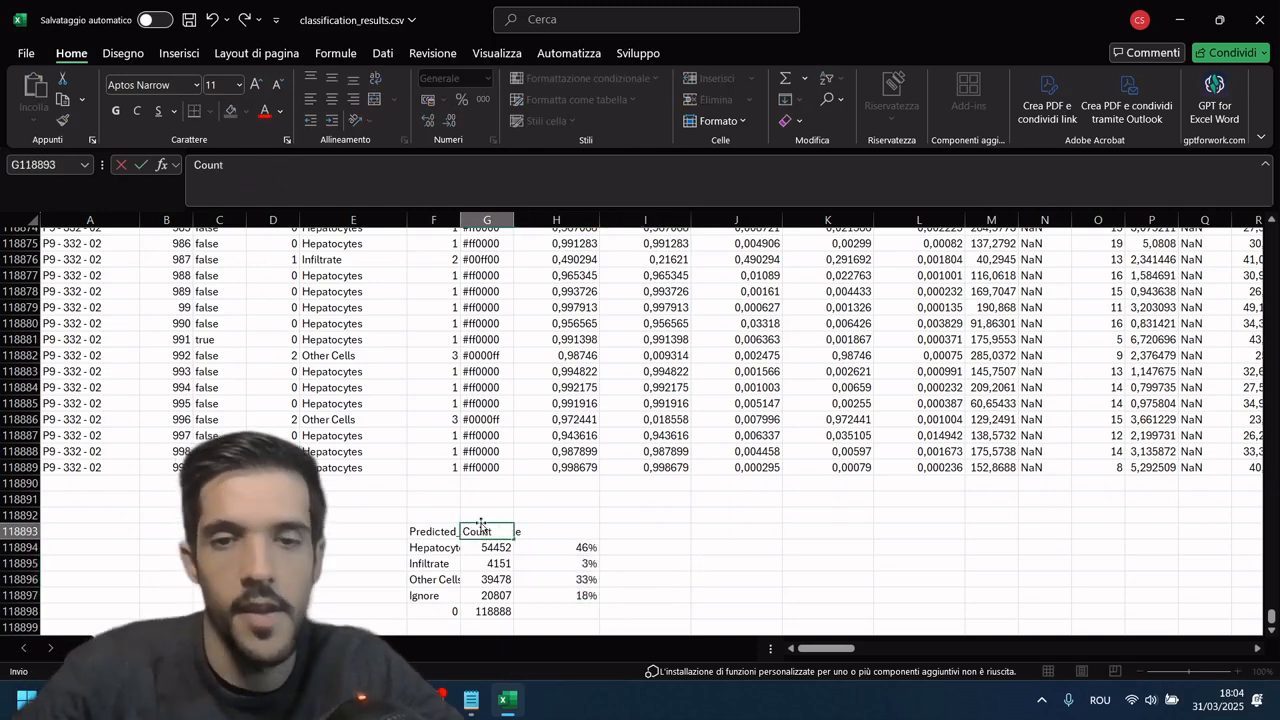
pyautogui.press('Tab')
pyautogui.write('Pe')
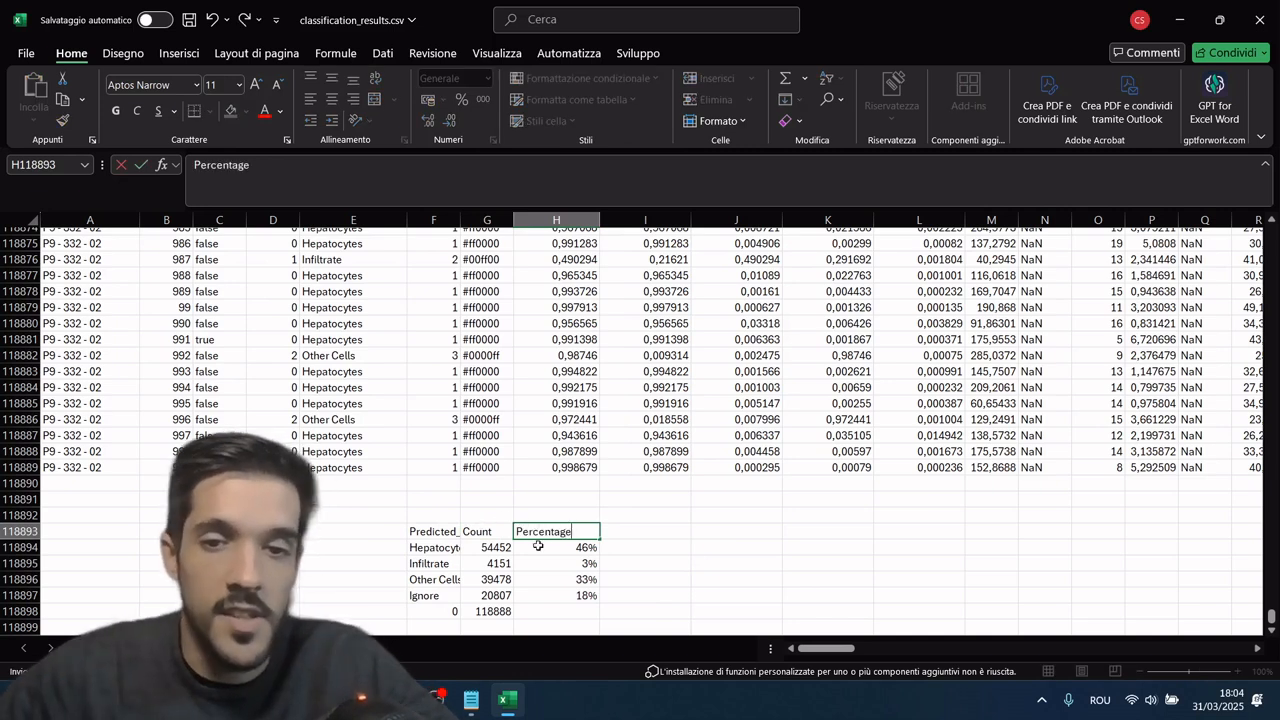
pyautogui.click(706, 561)
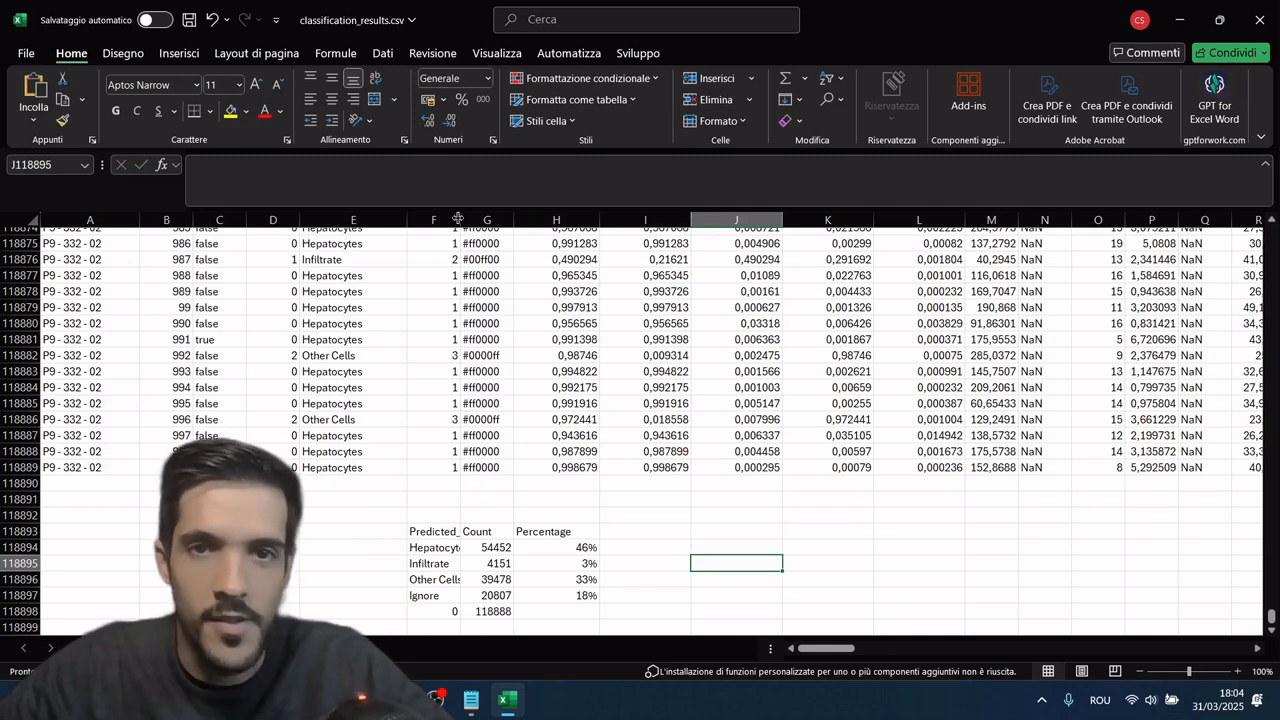
pyautogui.moveTo(458, 219); pyautogui.dragTo(527, 209)
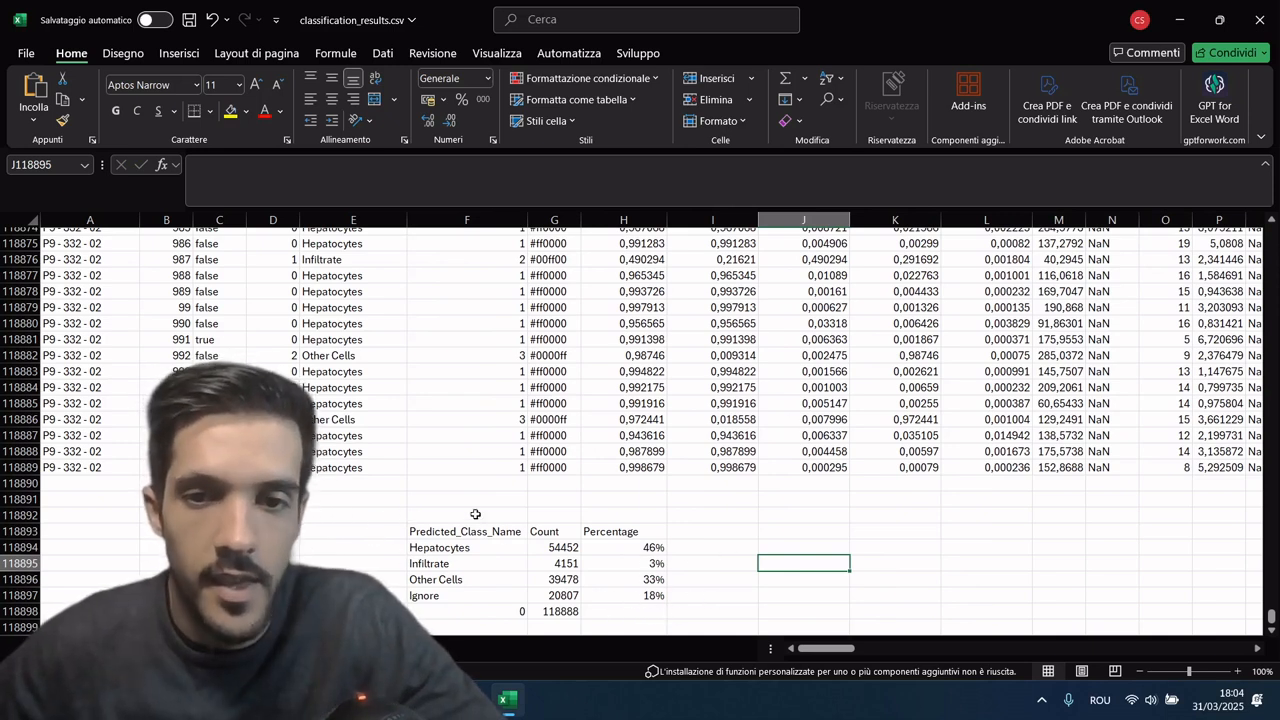
# Step: Close classification_results.csv without saving the changes and return to the 04 Final CSV folder, minimizing the evaluation results text window
pyautogui.click(1262, 22)
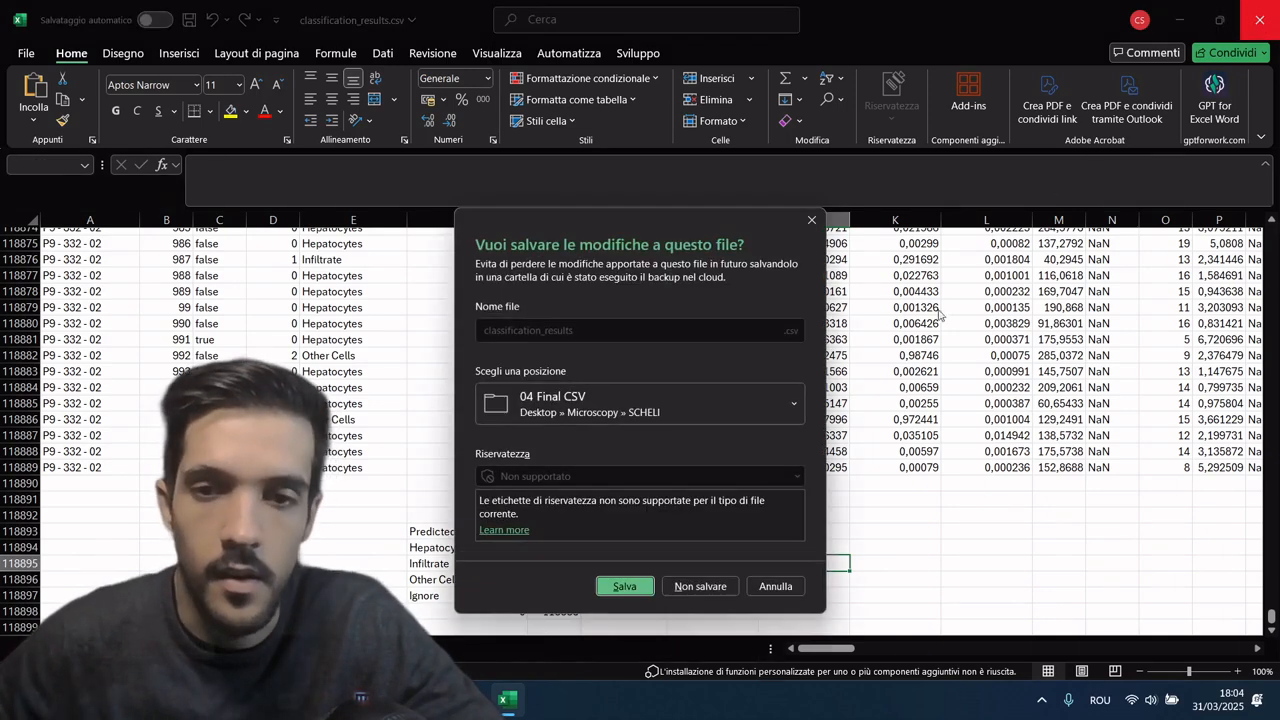
pyautogui.click(703, 589)
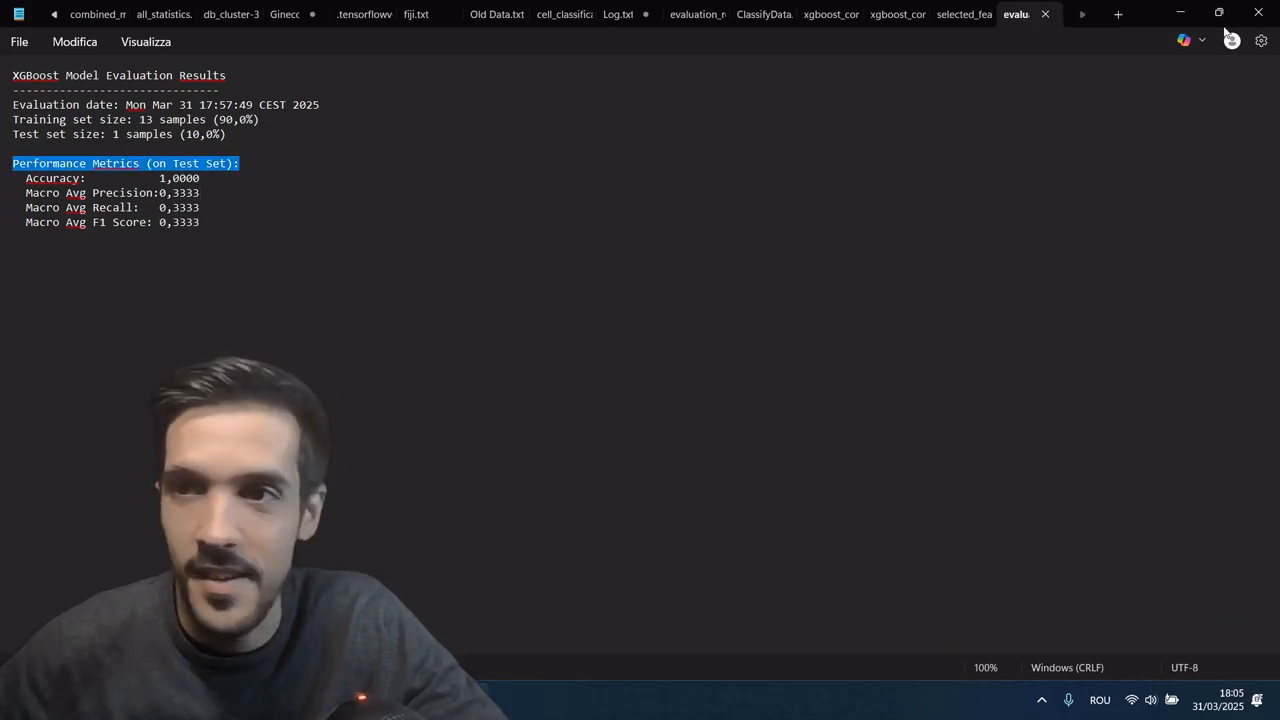
pyautogui.click(1178, 13)
pyautogui.click(543, 477)
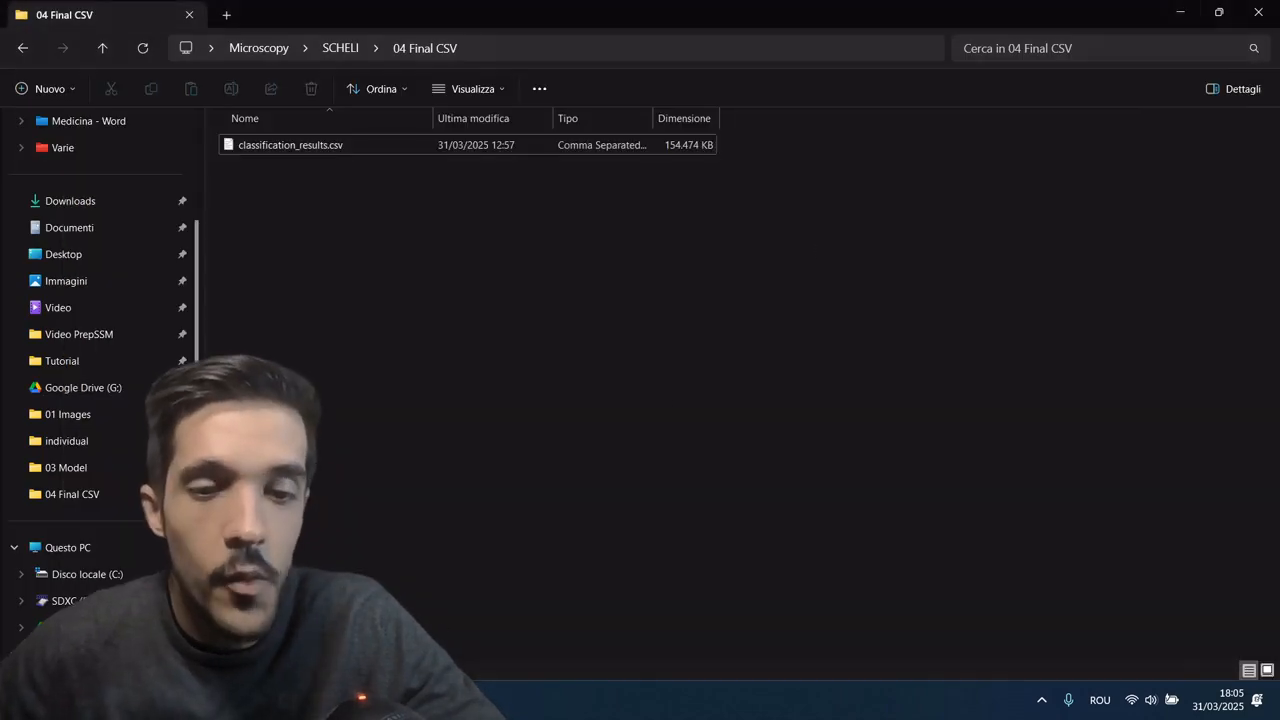
# Step: Switch to the Chrome browser and go back from the manual cell classifier to the SCHELI Plugin home page
pyautogui.click(370, 700)
pyautogui.scroll(5, 348, 175)
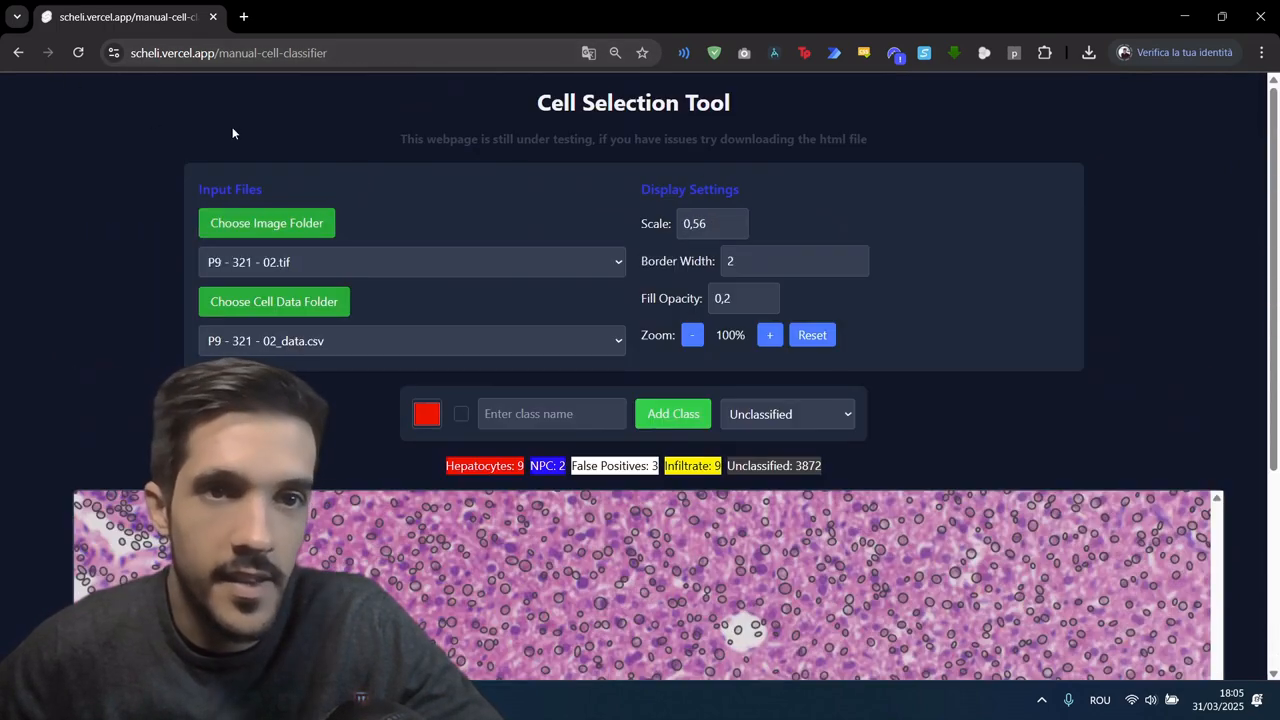
pyautogui.click(19, 55)
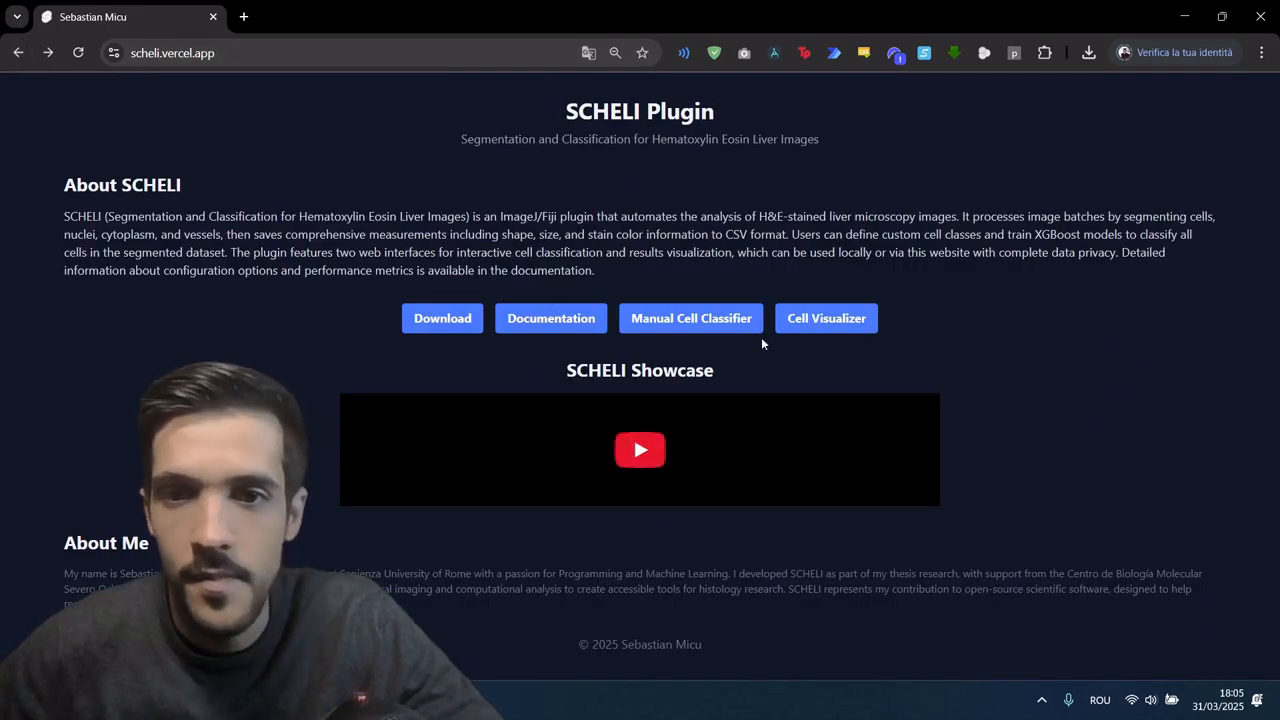
# Step: Open the Cell Visualizer and upload the 01 Images folder as its image folder
pyautogui.click(846, 322)
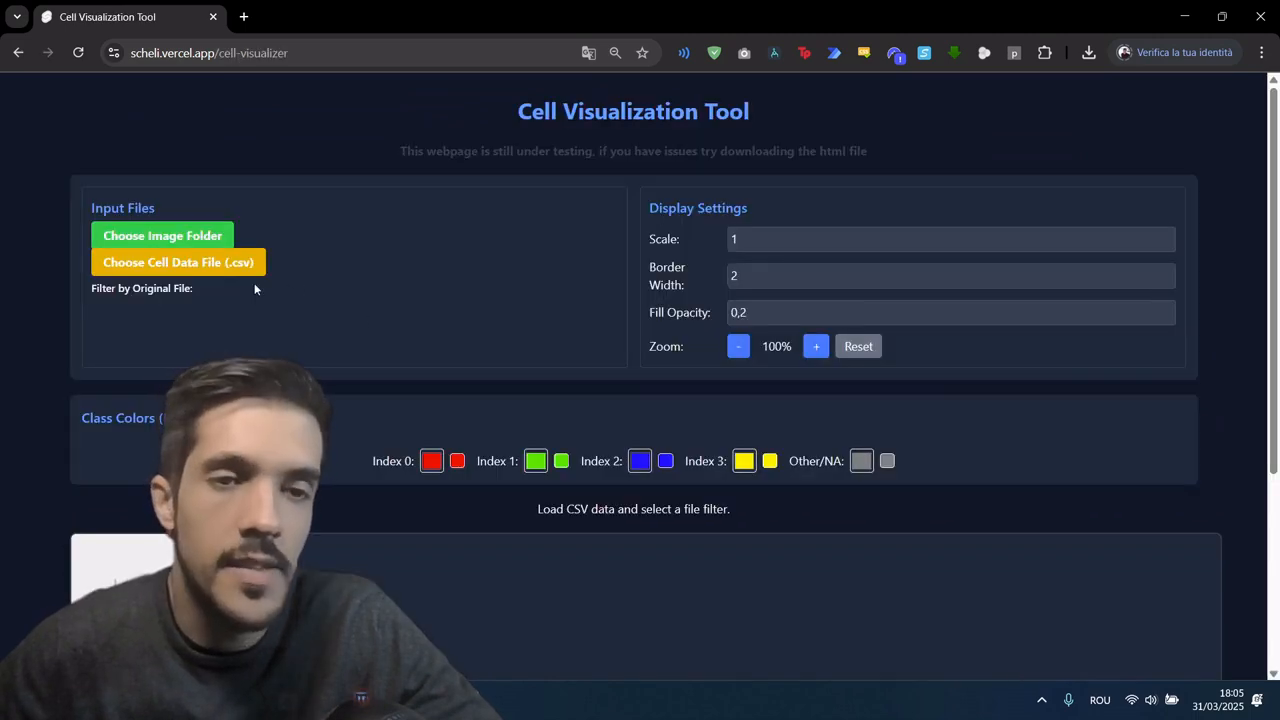
pyautogui.click(173, 236)
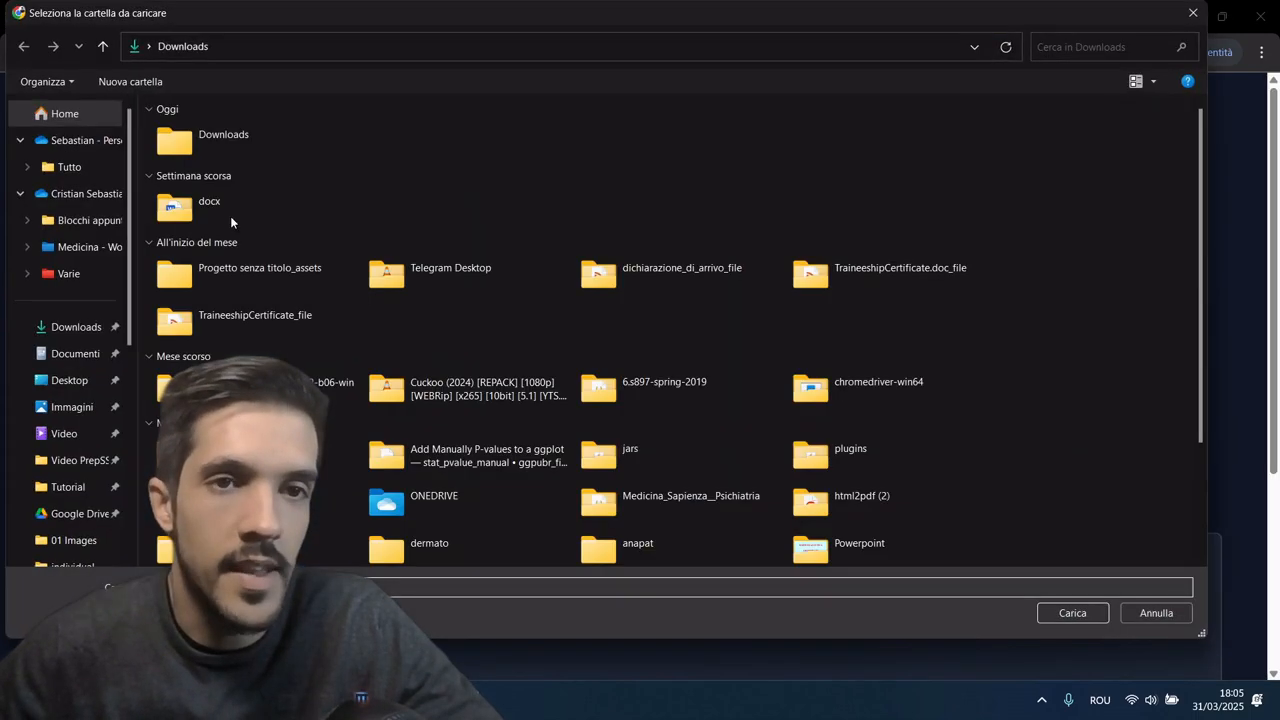
pyautogui.scroll(-1, 66, 420)
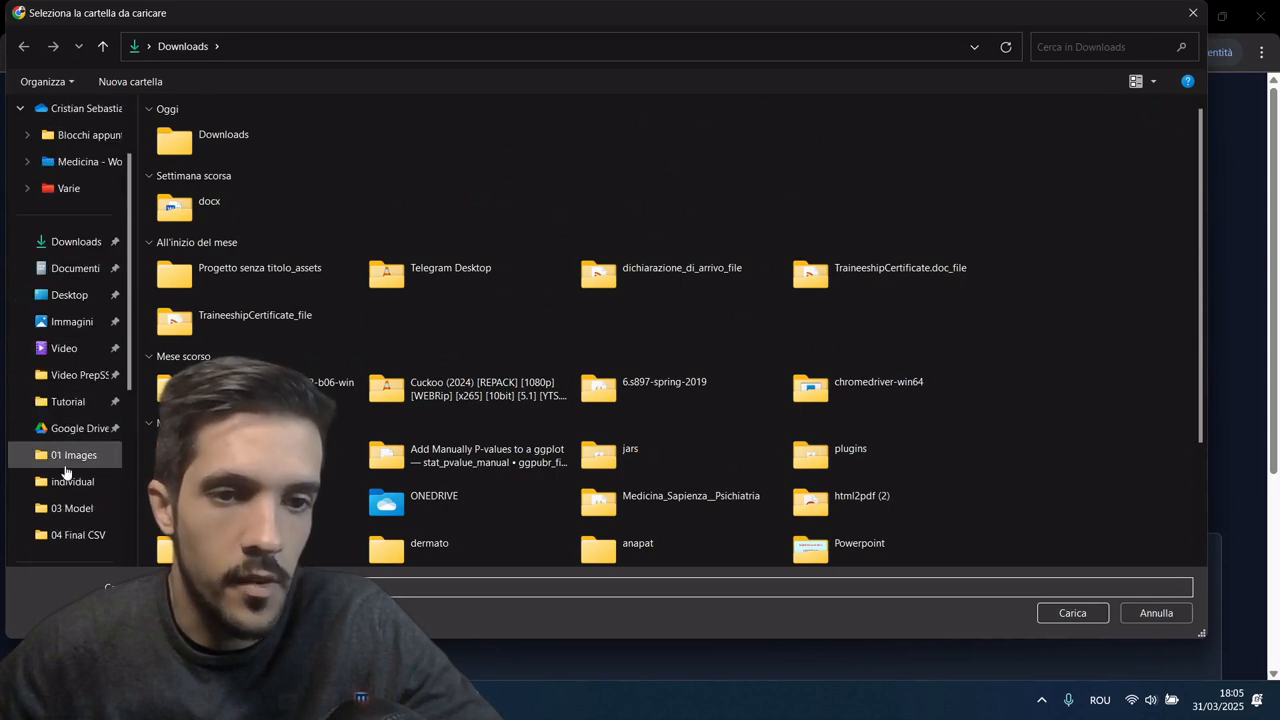
pyautogui.click(72, 455)
pyautogui.click(1066, 613)
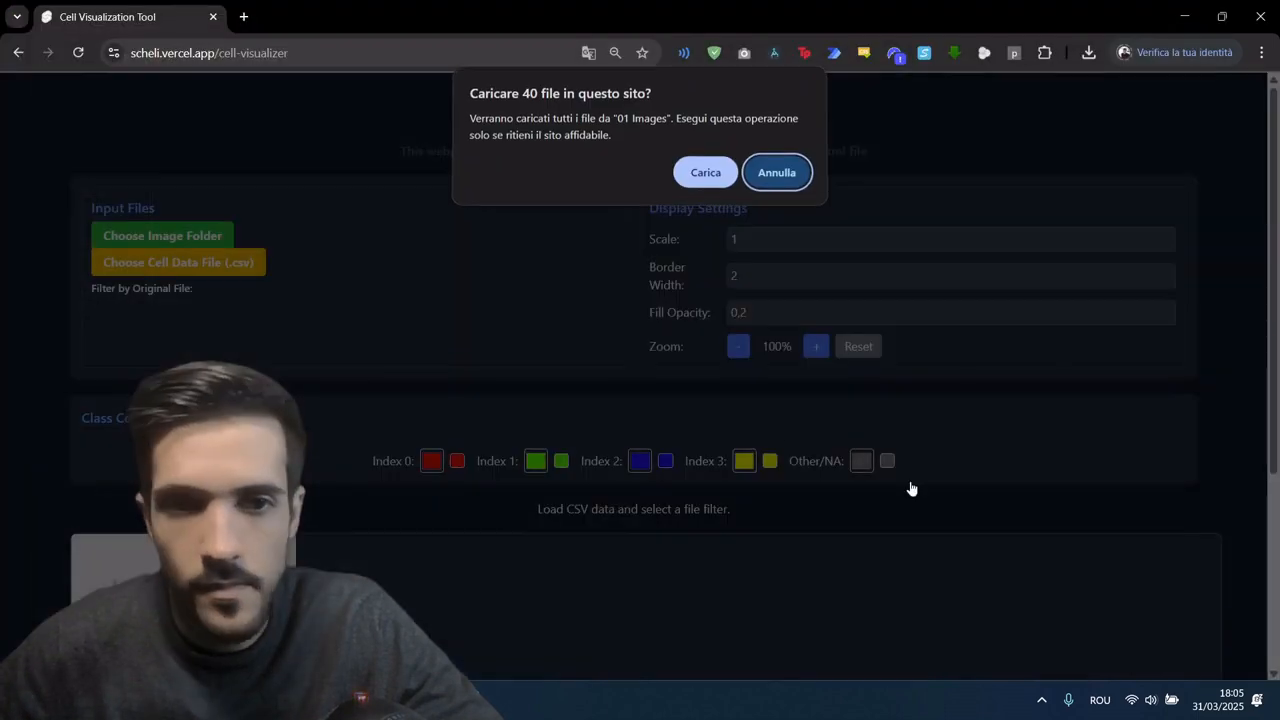
pyautogui.click(700, 172)
# Step: Load classification_results.csv from the 04 Final CSV folder as the cell data file
pyautogui.click(170, 303)
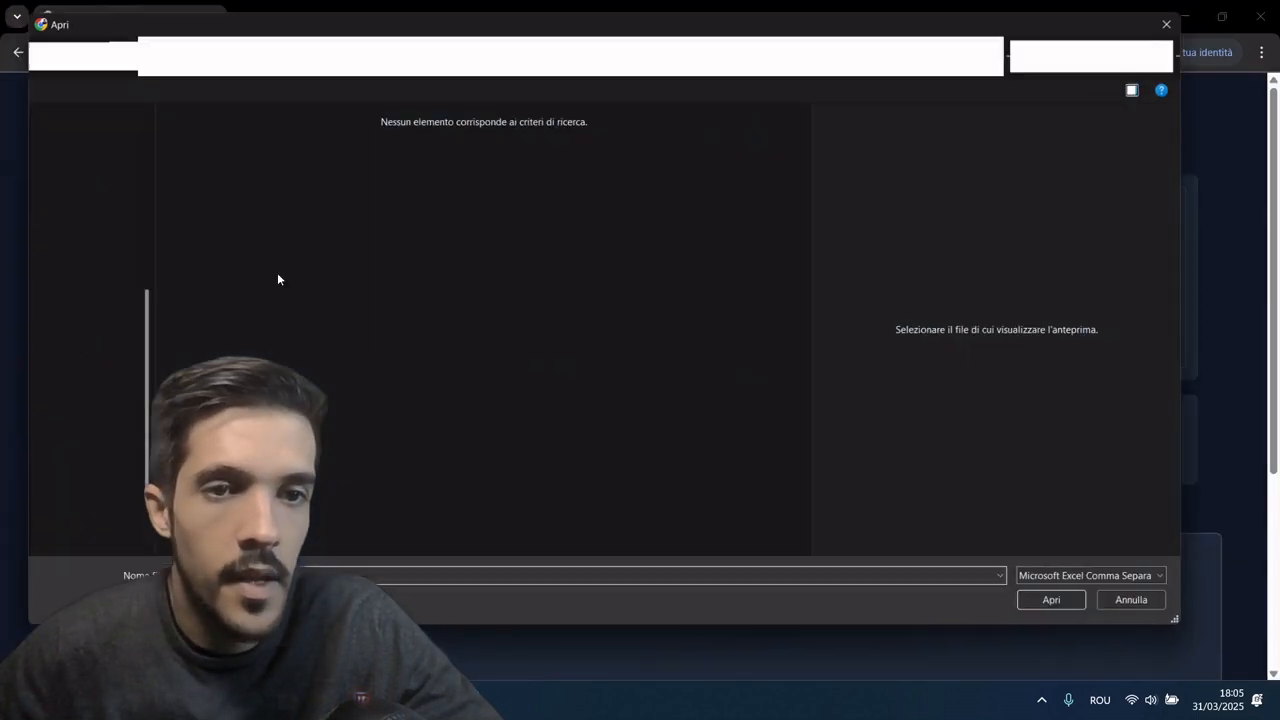
pyautogui.click(62, 535)
pyautogui.scroll(-1, 67, 526)
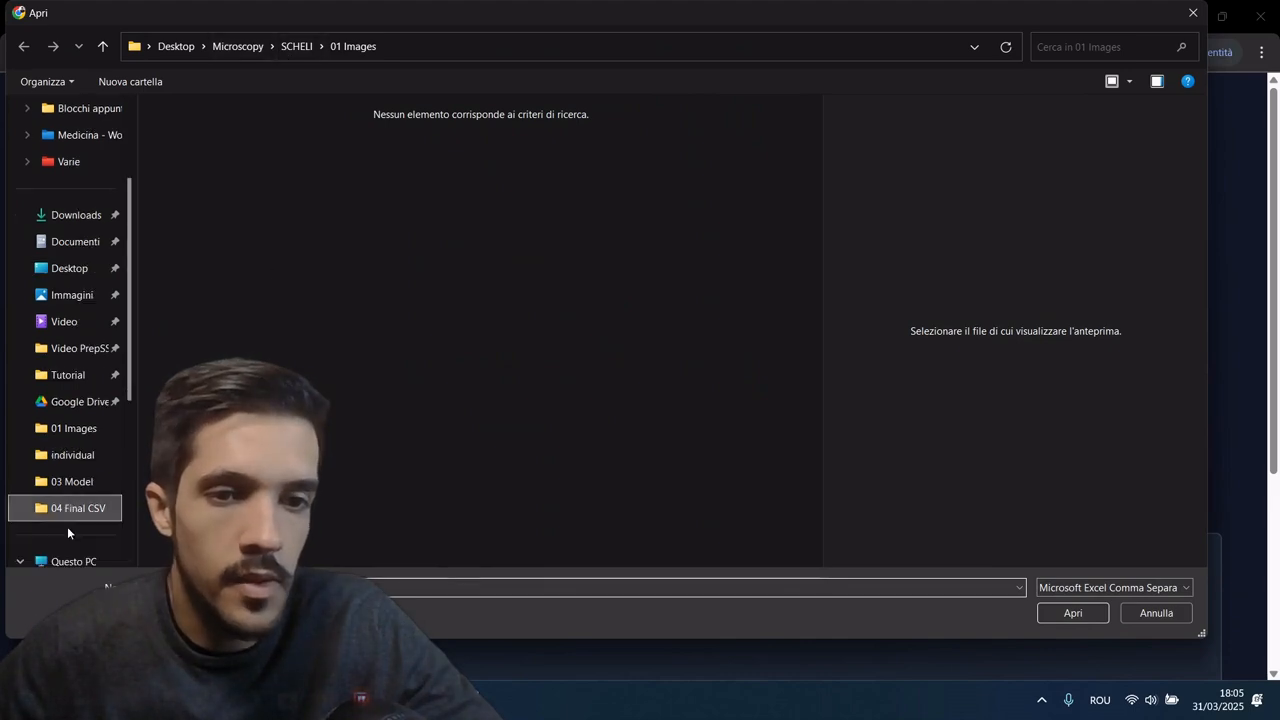
pyautogui.click(247, 136)
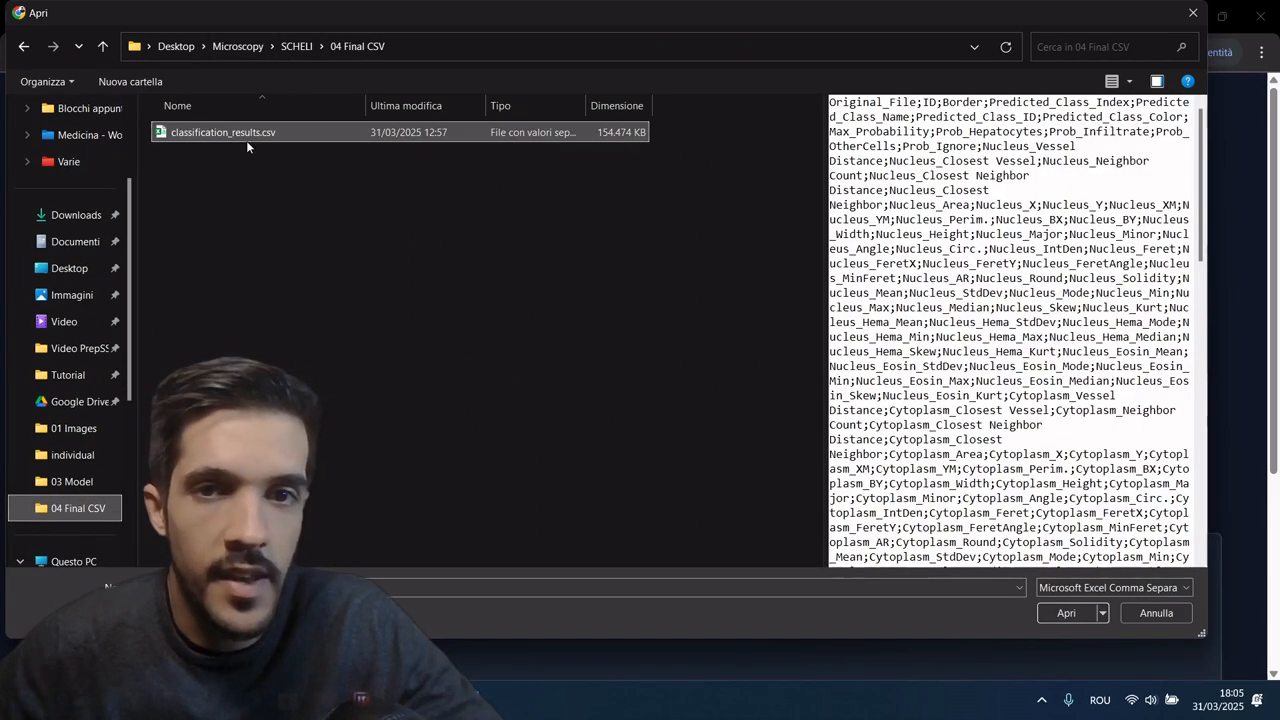
pyautogui.click(1066, 613)
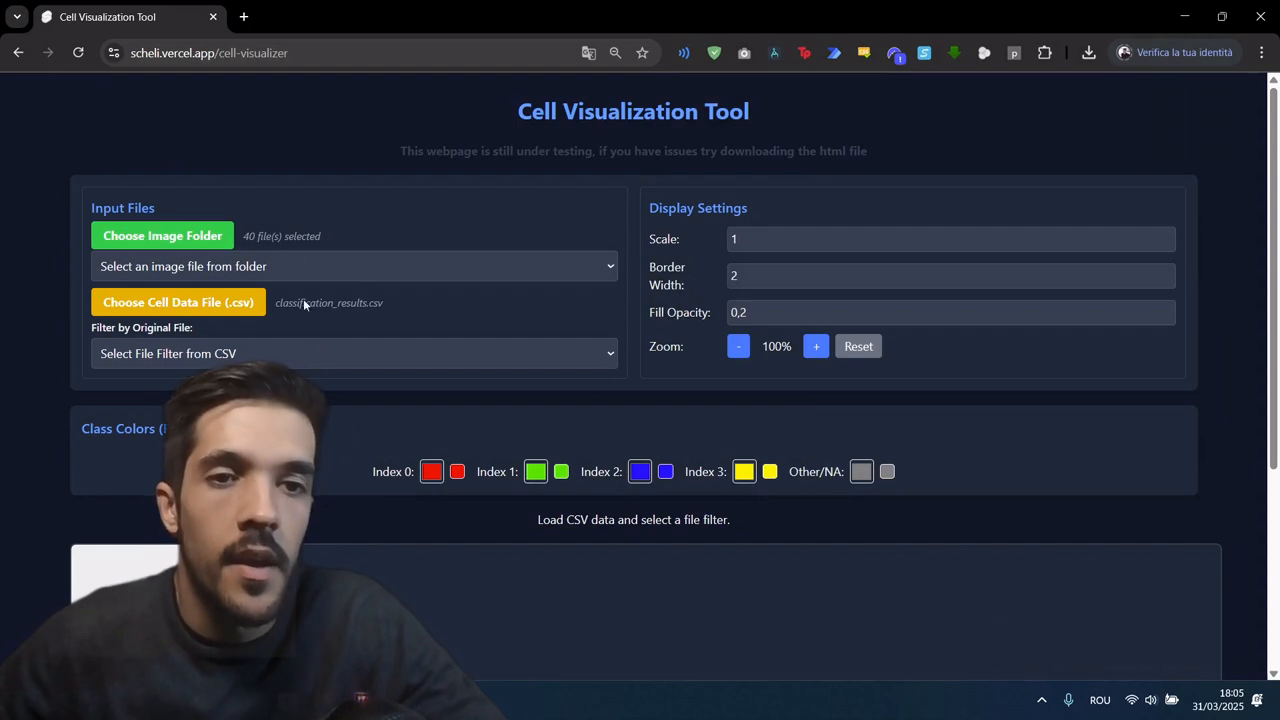
# Step: Display the image P1 - 10 - 02.tif with its classified cell outlines and check how they align
pyautogui.click(304, 265)
pyautogui.click(220, 316)
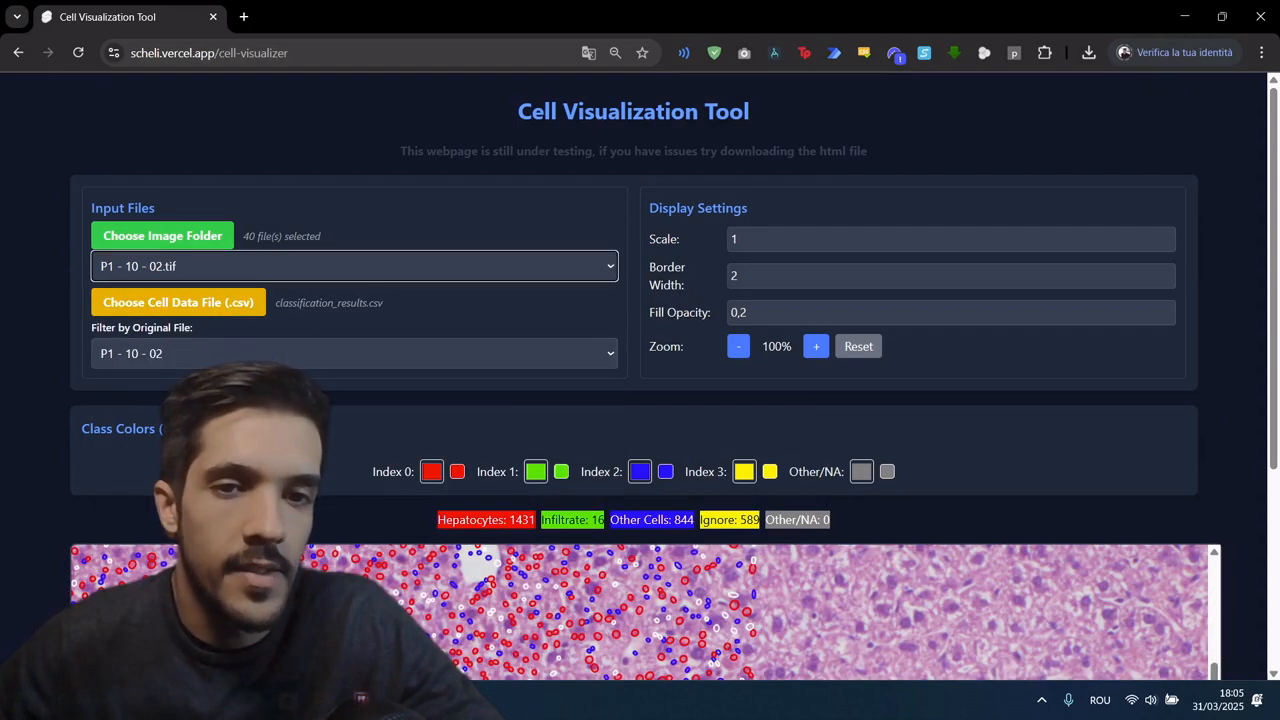
pyautogui.scroll(-1, 381, 183)
pyautogui.scroll(-1, 381, 183)
pyautogui.scroll(1, 234, 208)
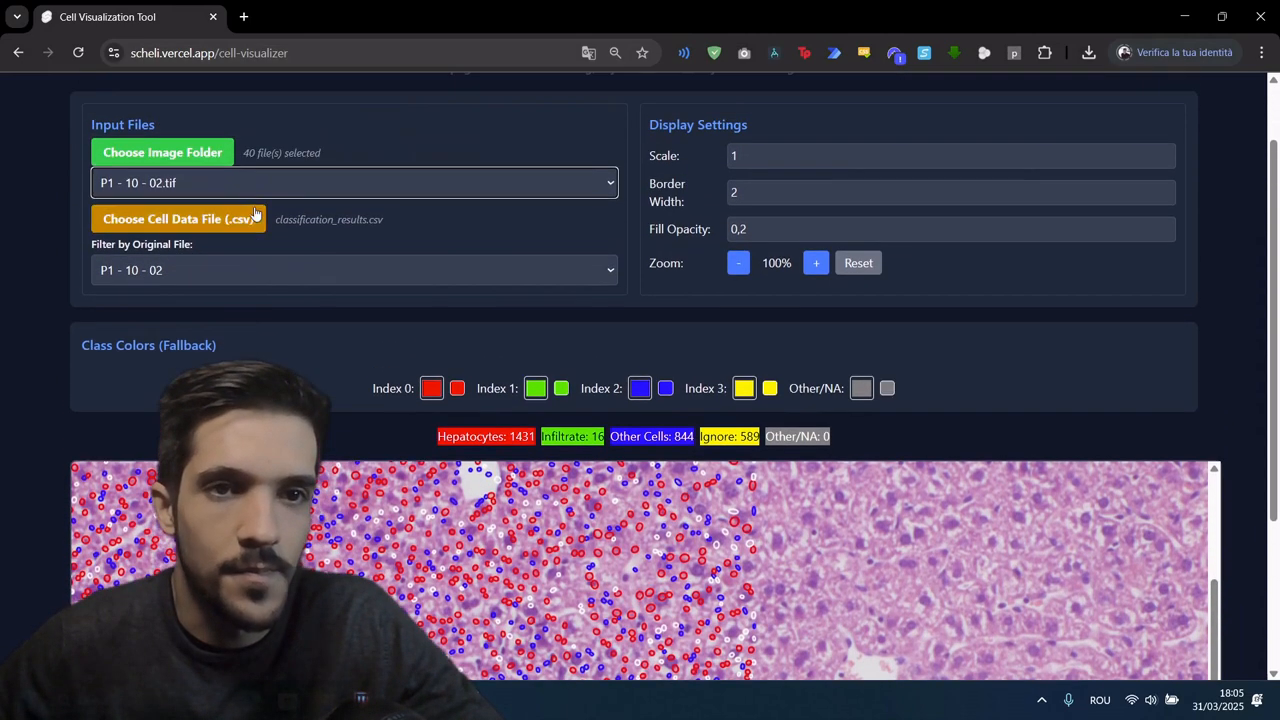
pyautogui.scroll(1, 769, 247)
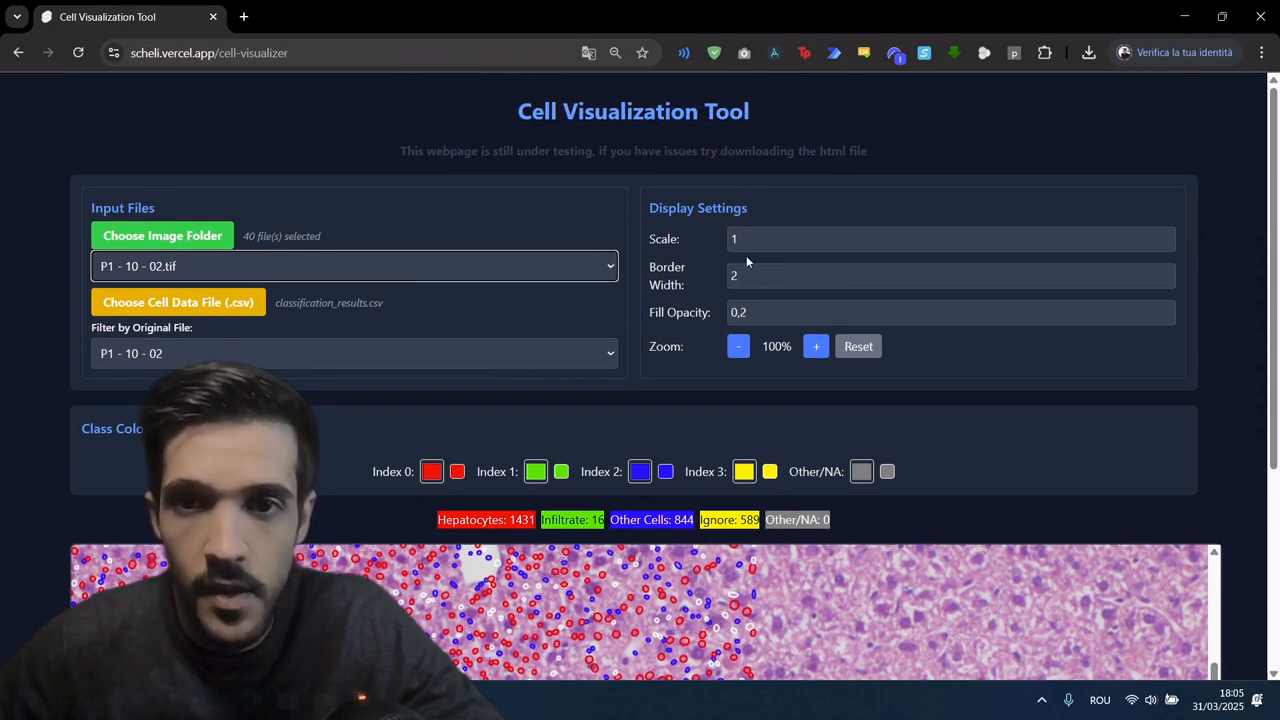
# Step: Set the display scale to 0,58 and check the cell outlines across the P1 - 10 - 02 image
pyautogui.click(740, 238)
pyautogui.press('BackSpace')
pyautogui.write('0')
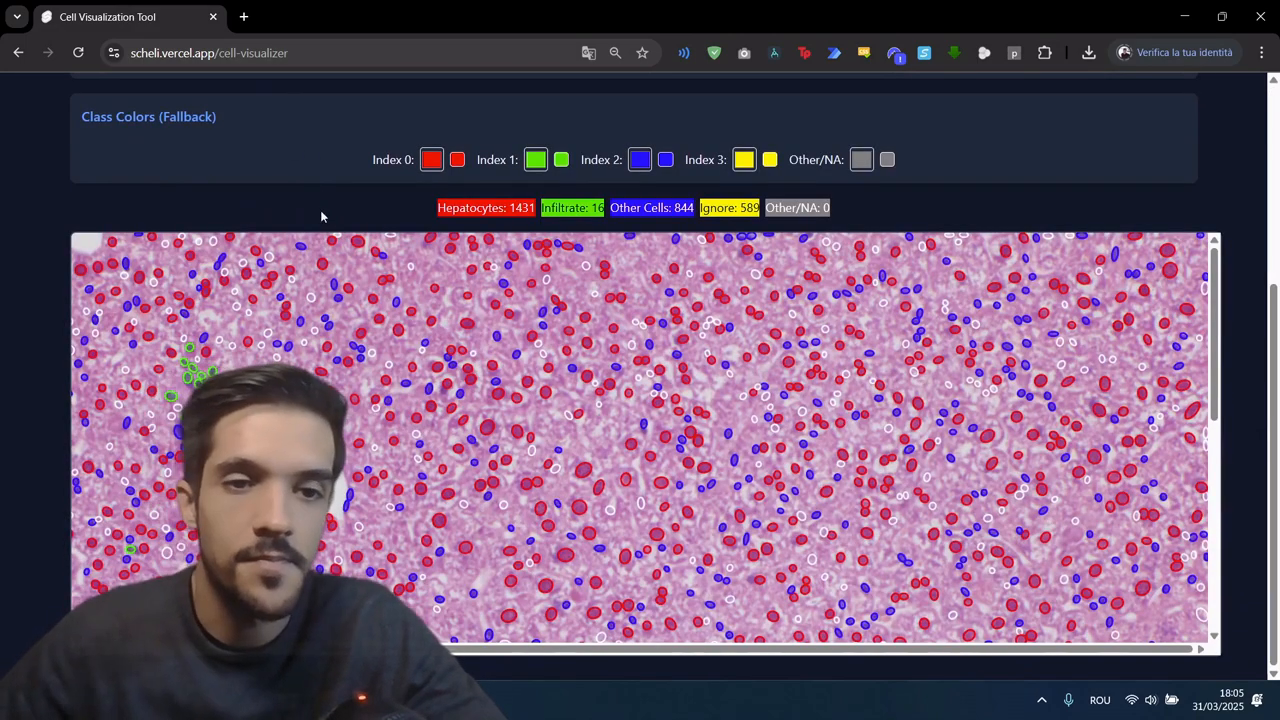
pyautogui.scroll(-2, 459, 463)
pyautogui.scroll(2, 459, 463)
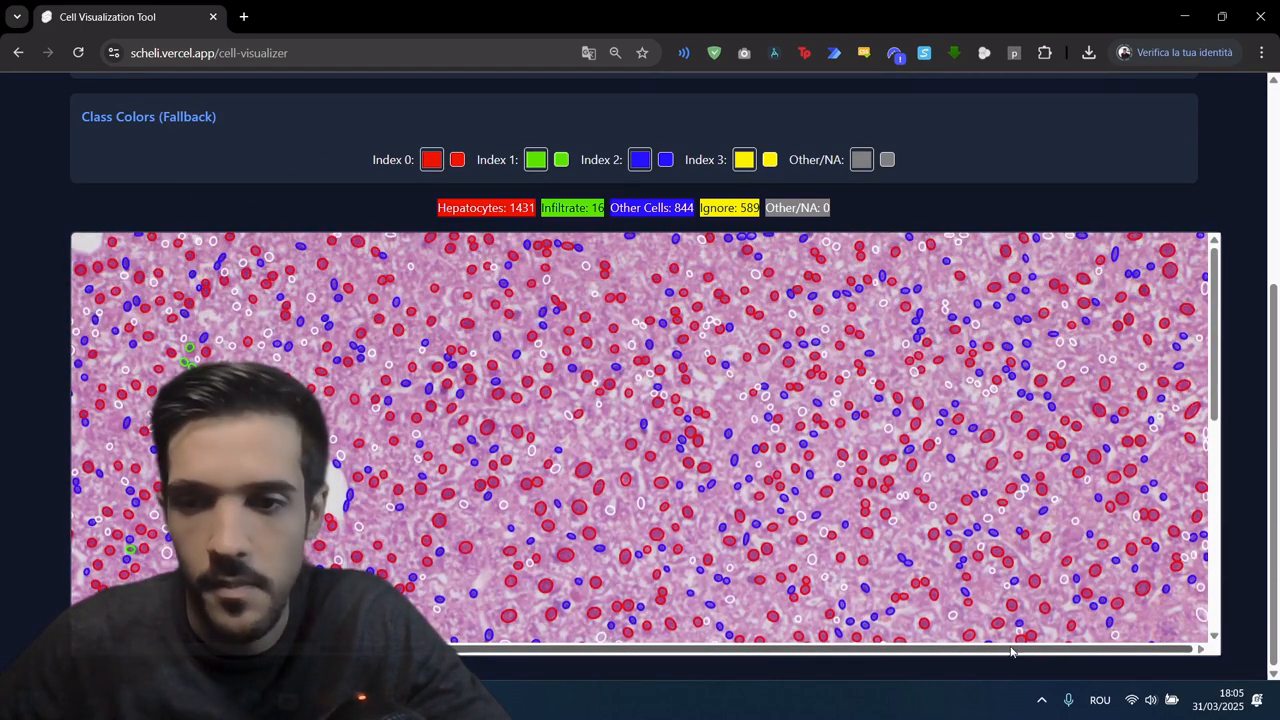
pyautogui.hscroll(-3, 745, 630)
pyautogui.scroll(3, 299, 162)
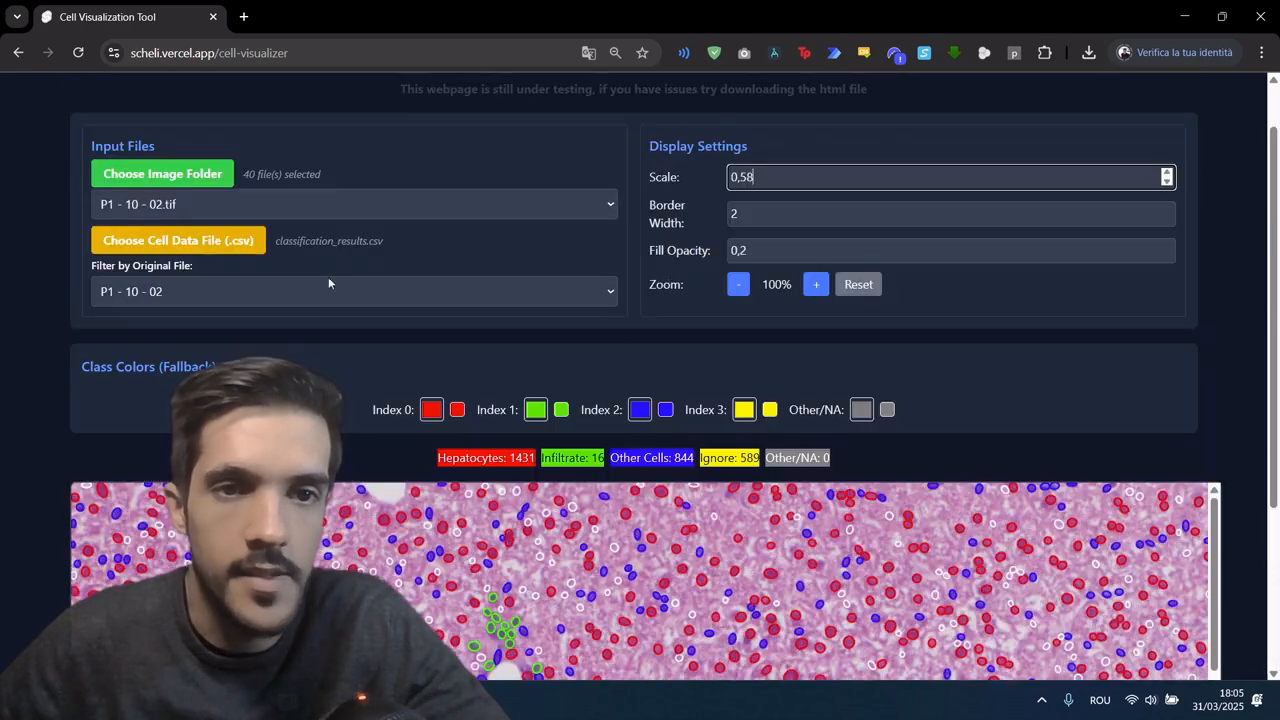
# Step: Switch the image to P9 - 321 - 02.tif and set the original file filter to P9 - 321 - 02
pyautogui.click(288, 205)
pyautogui.scroll(-5, 300, 450)
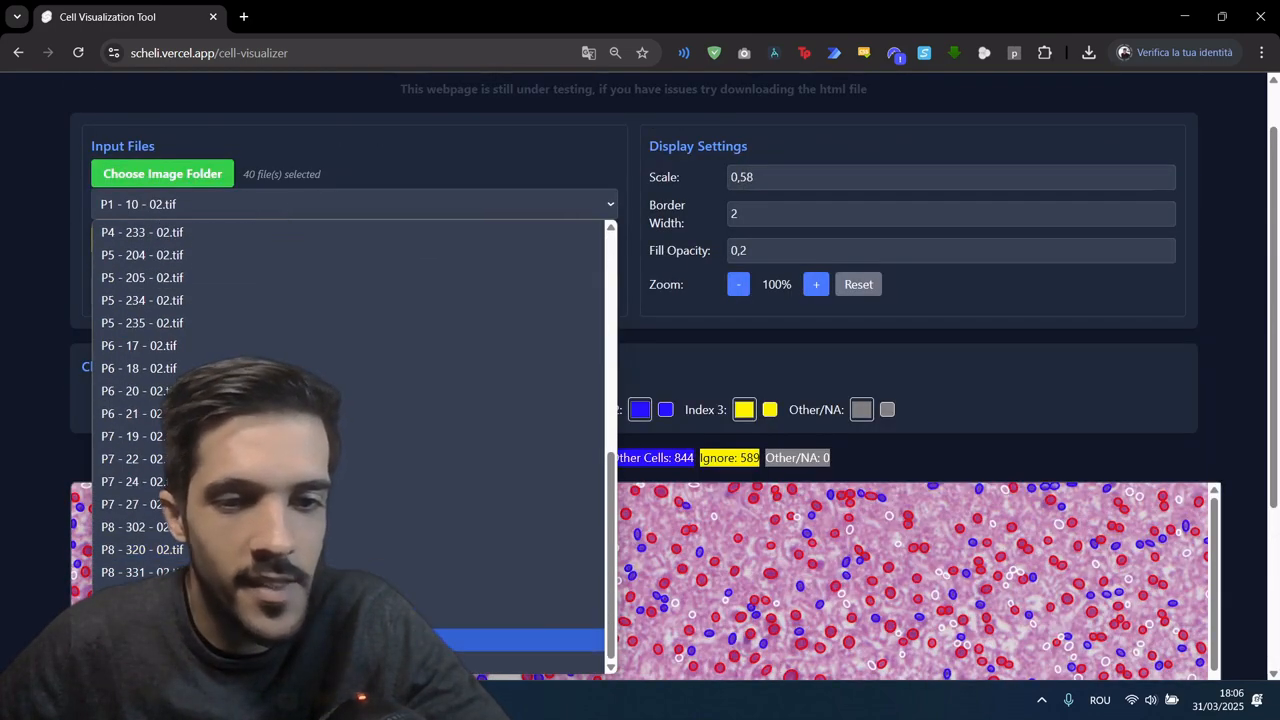
pyautogui.click(300, 648)
pyautogui.click(272, 292)
pyautogui.scroll(-5, 280, 352)
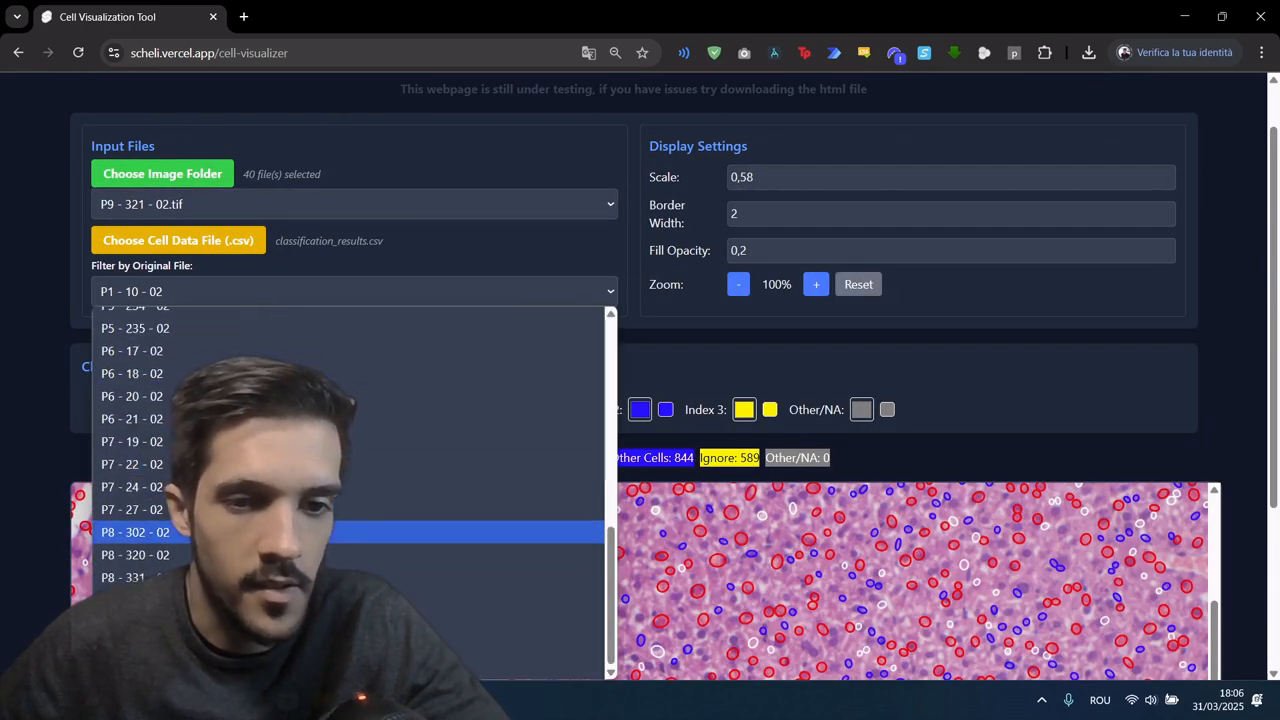
pyautogui.click(300, 646)
# Step: Examine the classified cells across the P9 - 321 - 02 image, especially the infiltrate areas around the vessels and tissue edges
pyautogui.scroll(-3, 461, 415)
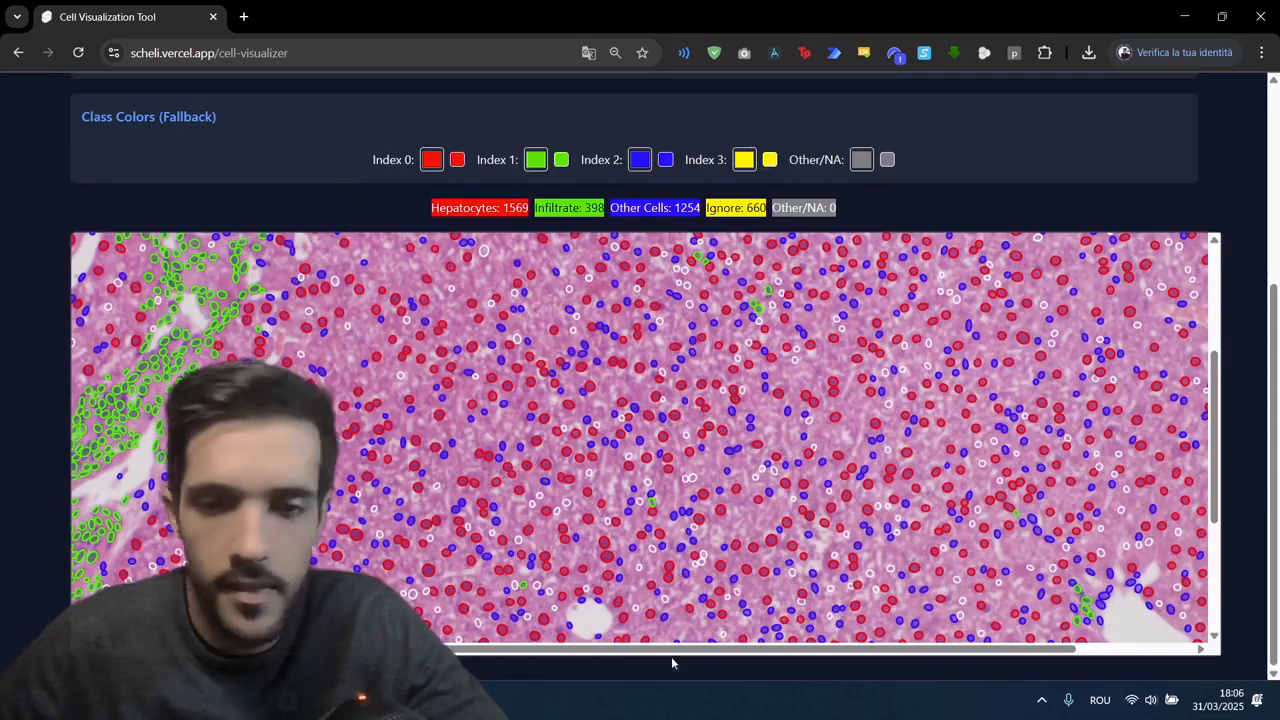
pyautogui.moveTo(671, 649); pyautogui.dragTo(470, 658)
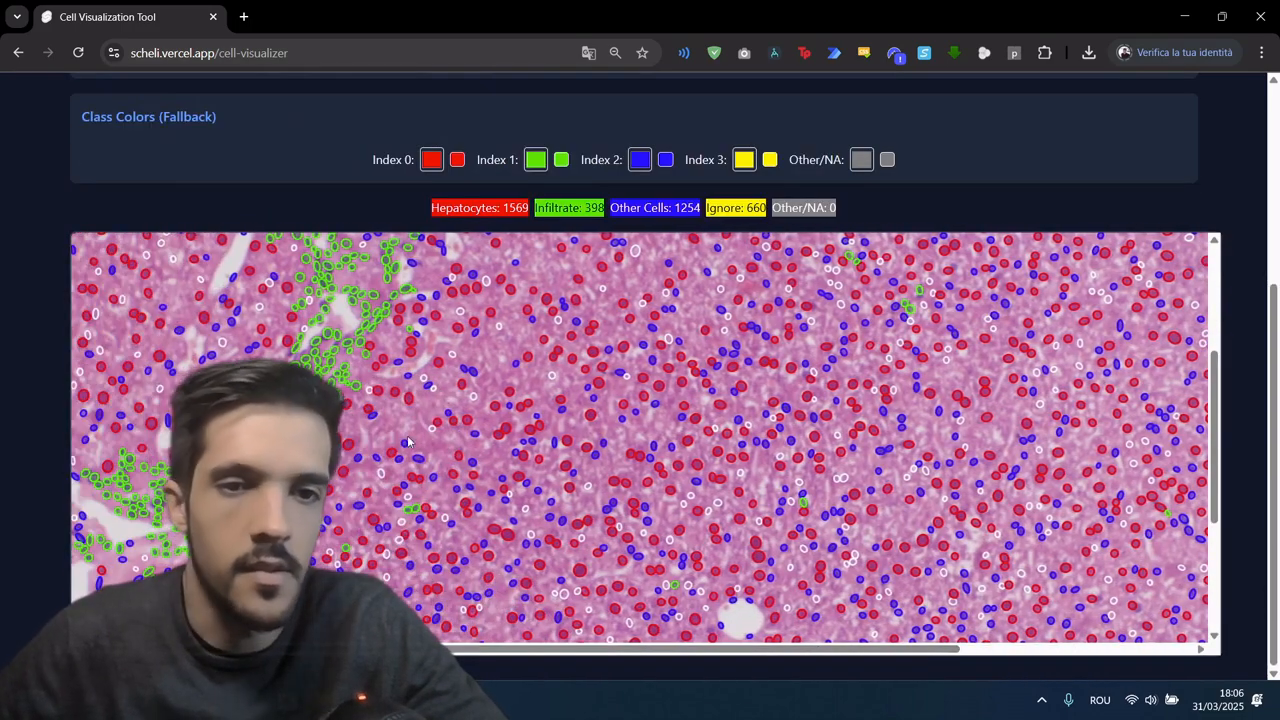
pyautogui.scroll(5, 312, 357)
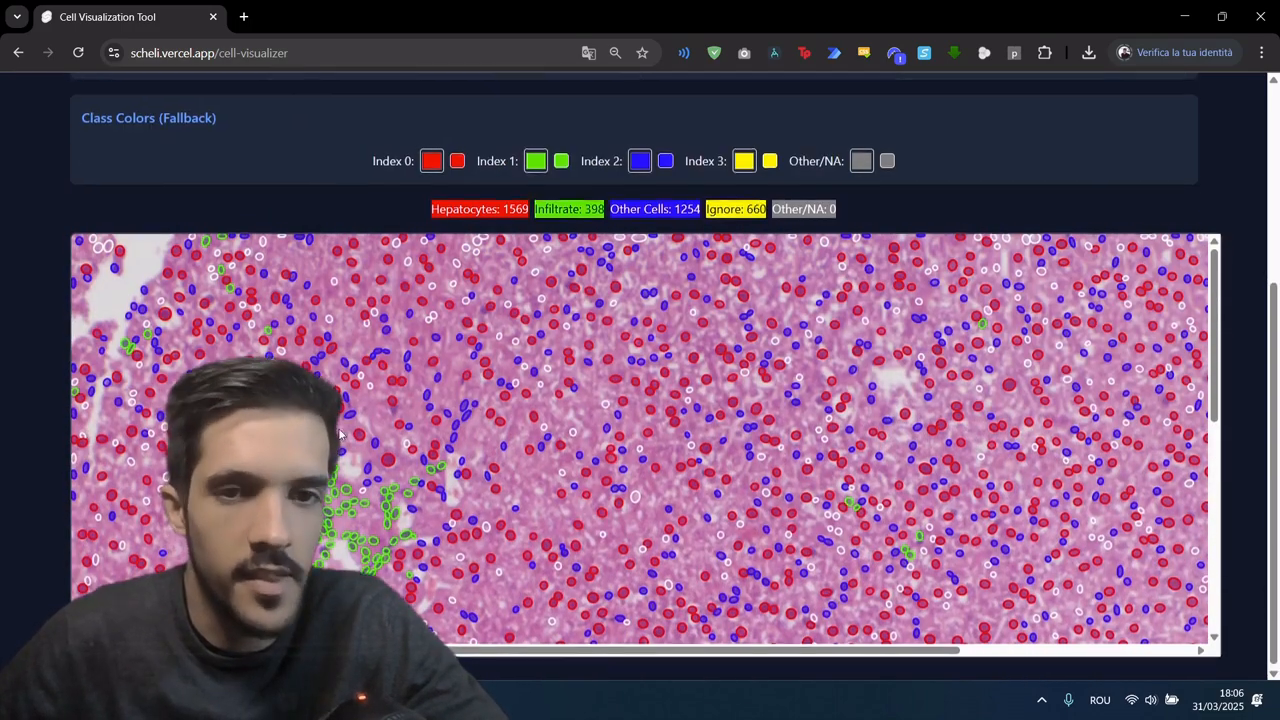
pyautogui.scroll(-2, 418, 170)
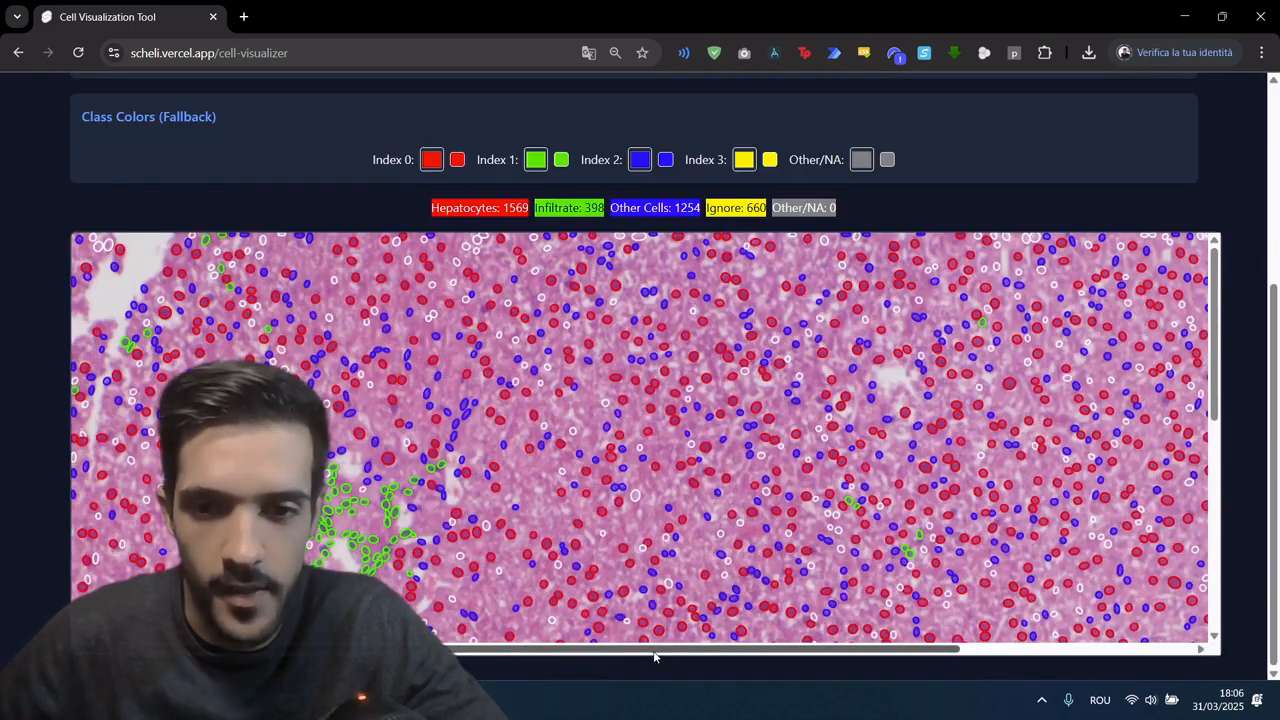
pyautogui.moveTo(657, 650); pyautogui.dragTo(1155, 640)
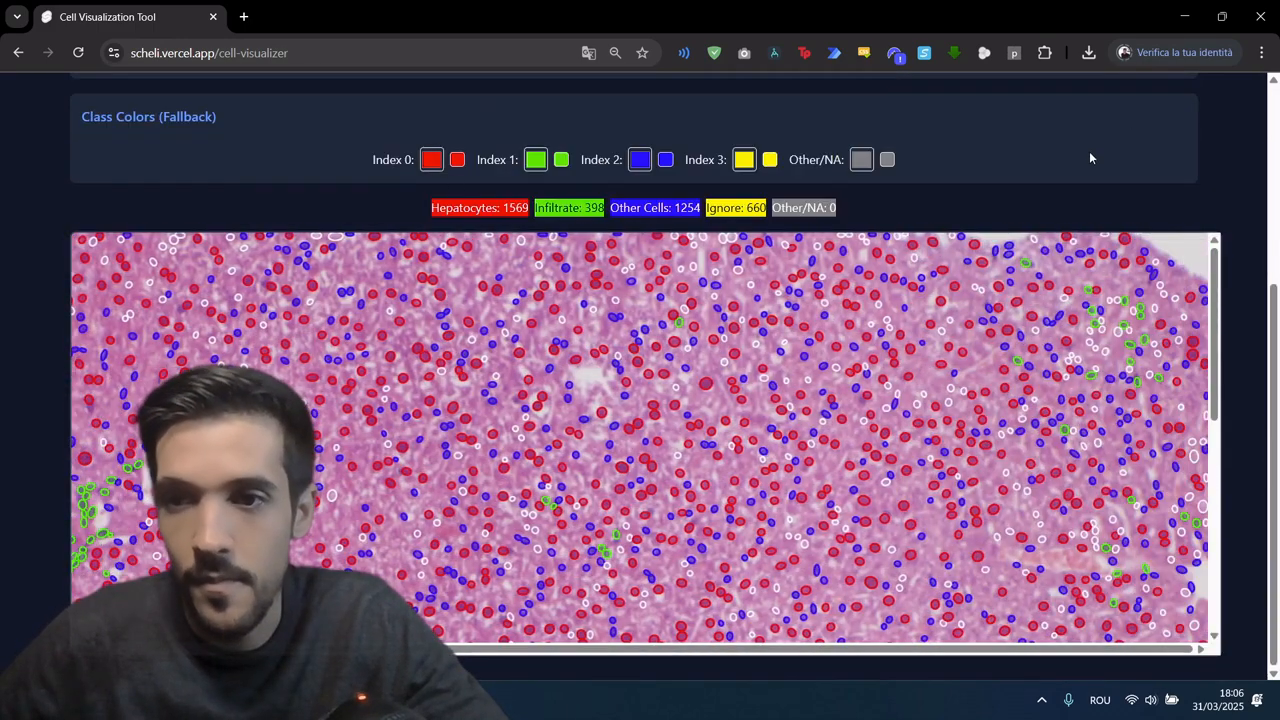
pyautogui.scroll(-3, 930, 432)
pyautogui.scroll(-3, 930, 432)
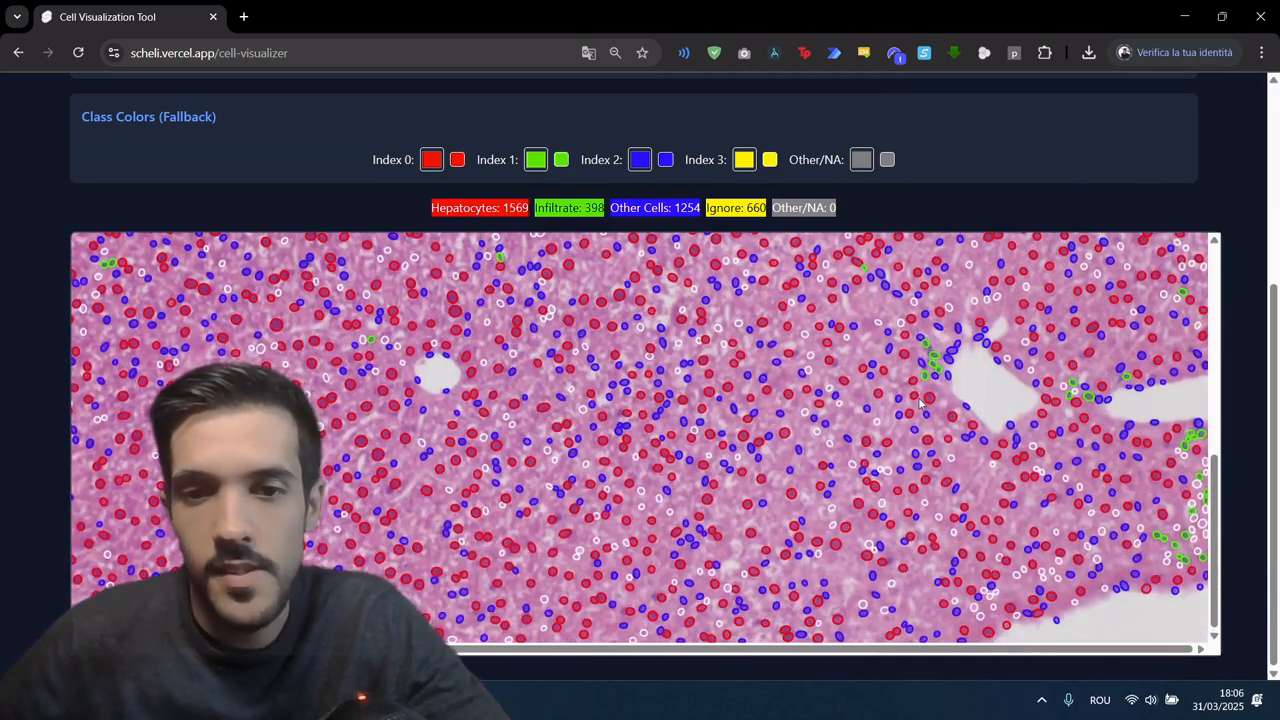
pyautogui.scroll(2, 976, 210)
pyautogui.scroll(-2, 1006, 314)
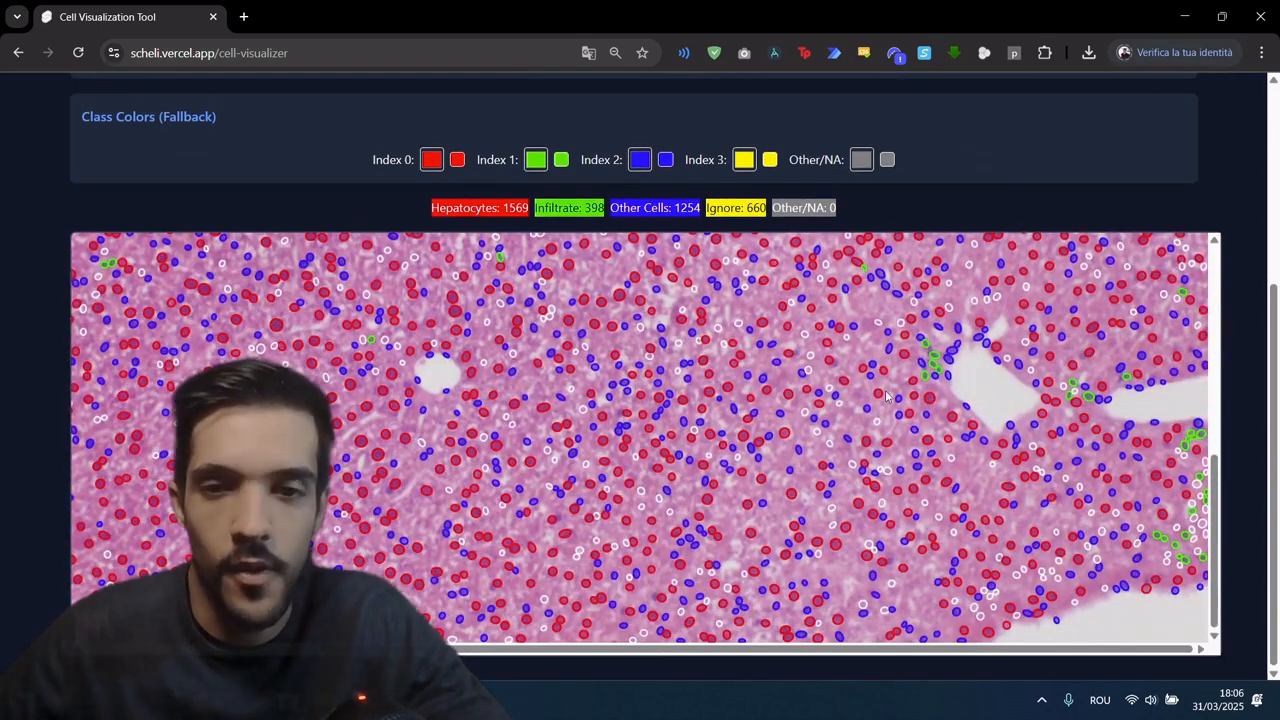
pyautogui.scroll(2, 1018, 190)
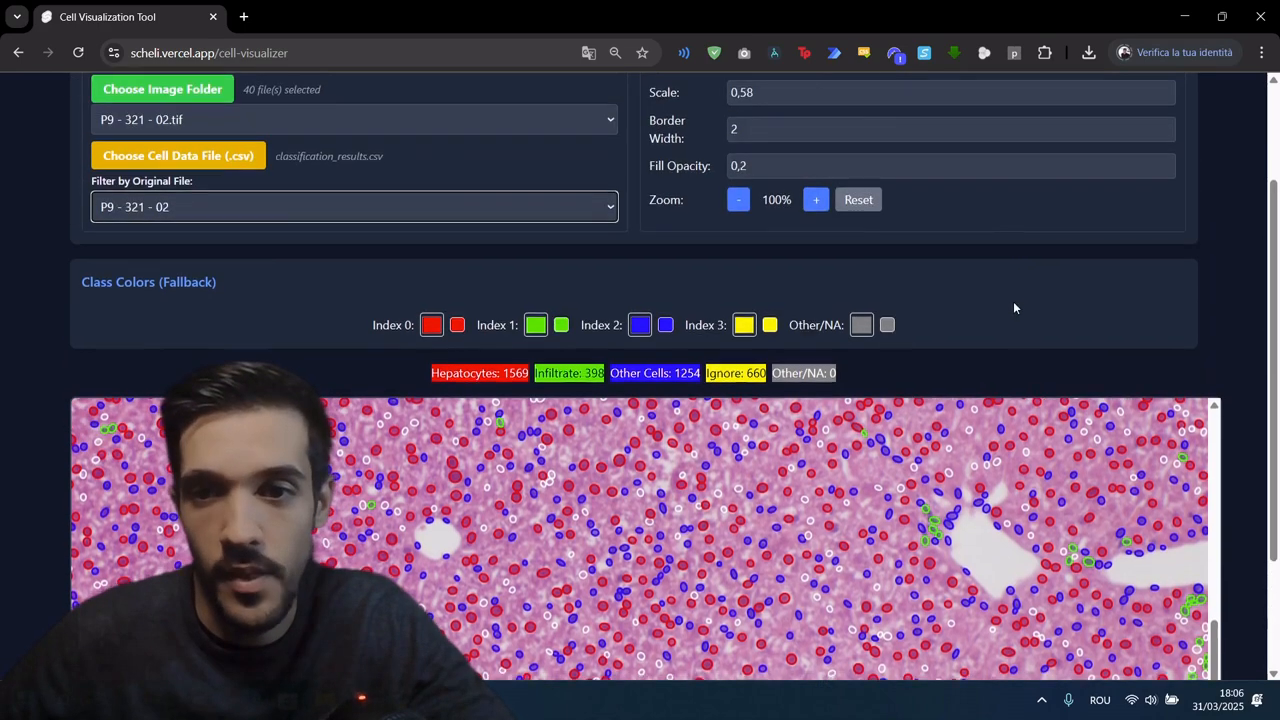